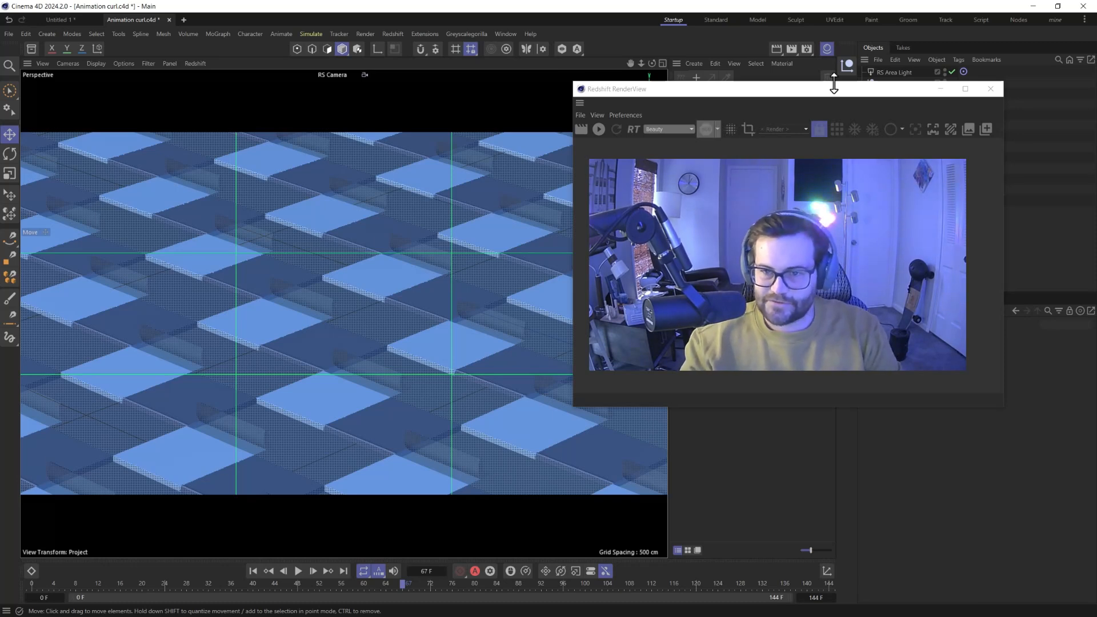
# - Close the Redshift RenderView window
pyautogui.click(991, 89)
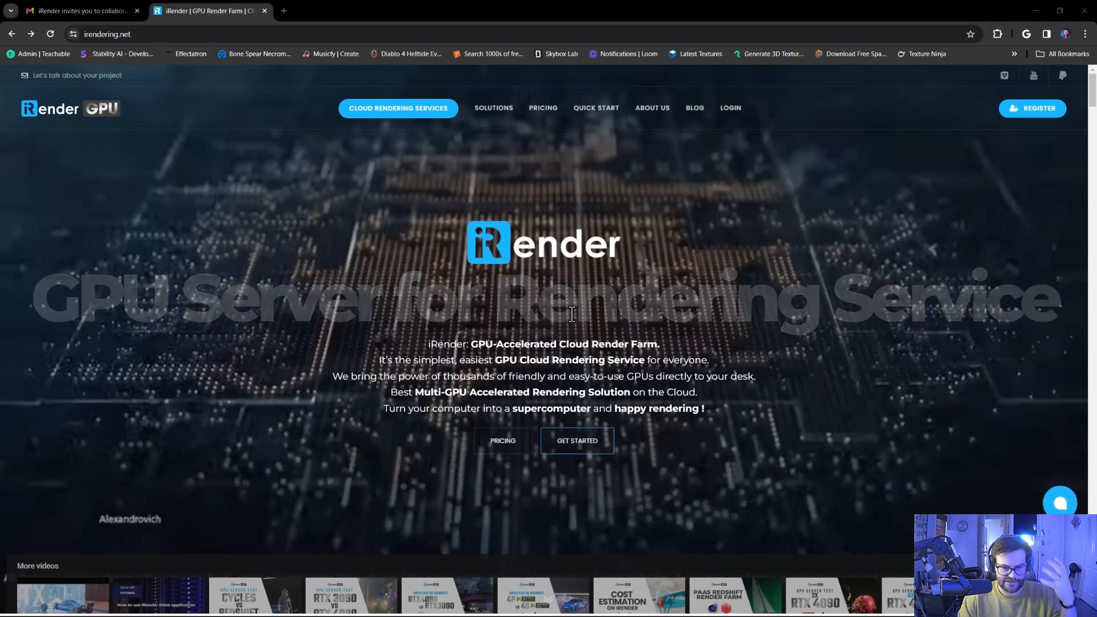
# - Examine the iRender homepage's sections on cloud rendering services, GPU server tests, supported 3D software and the quick start guide
pyautogui.scroll(-4, 720, 294)
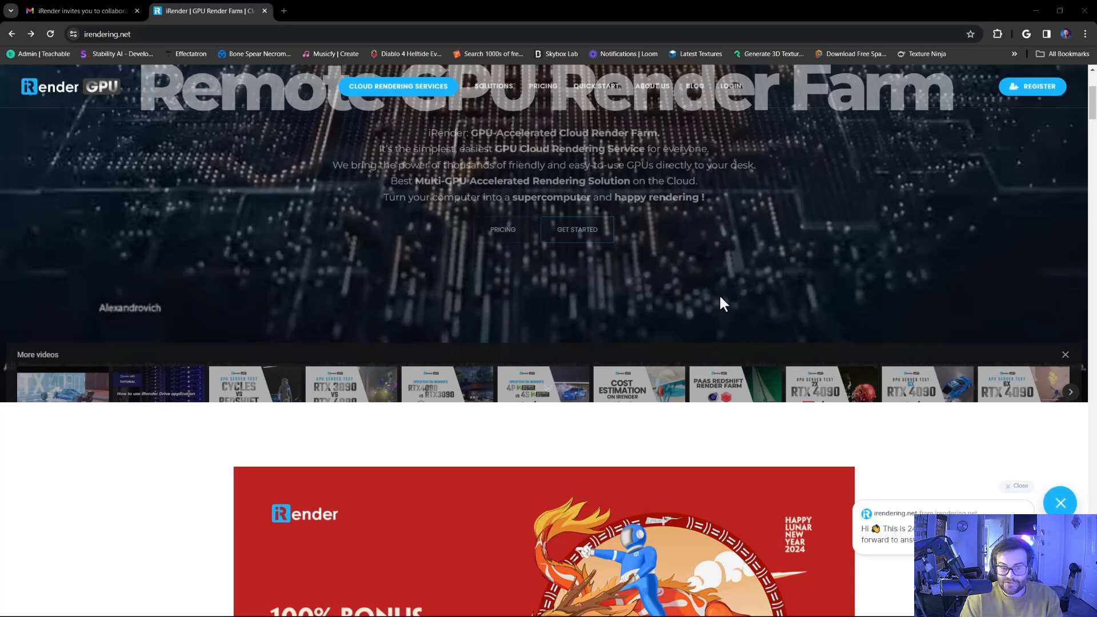
pyautogui.scroll(4, 721, 298)
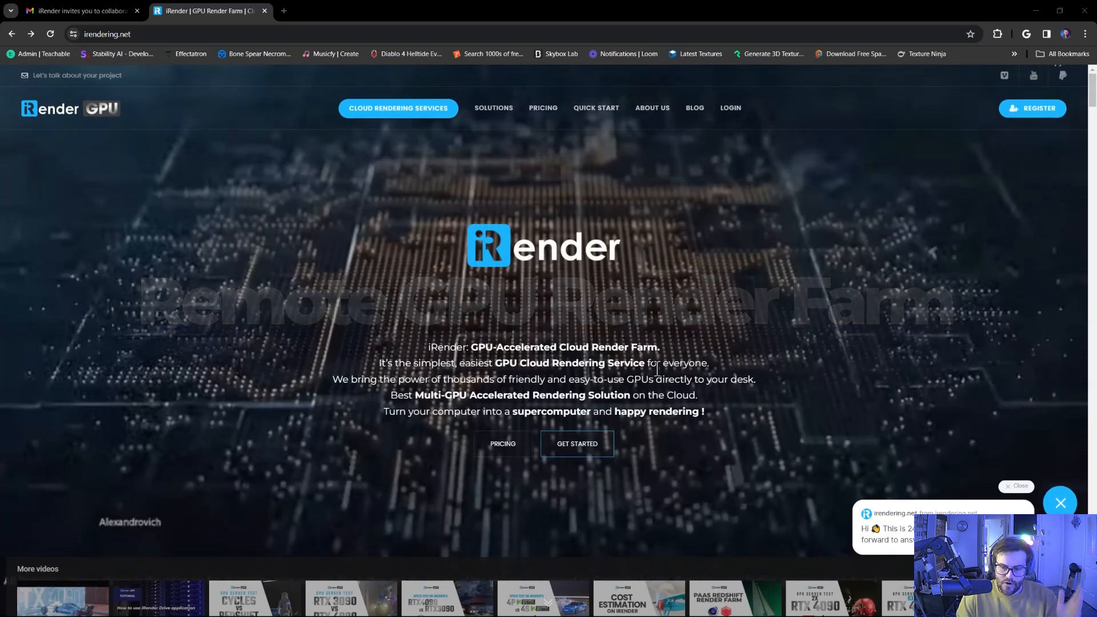
pyautogui.scroll(-2, 658, 372)
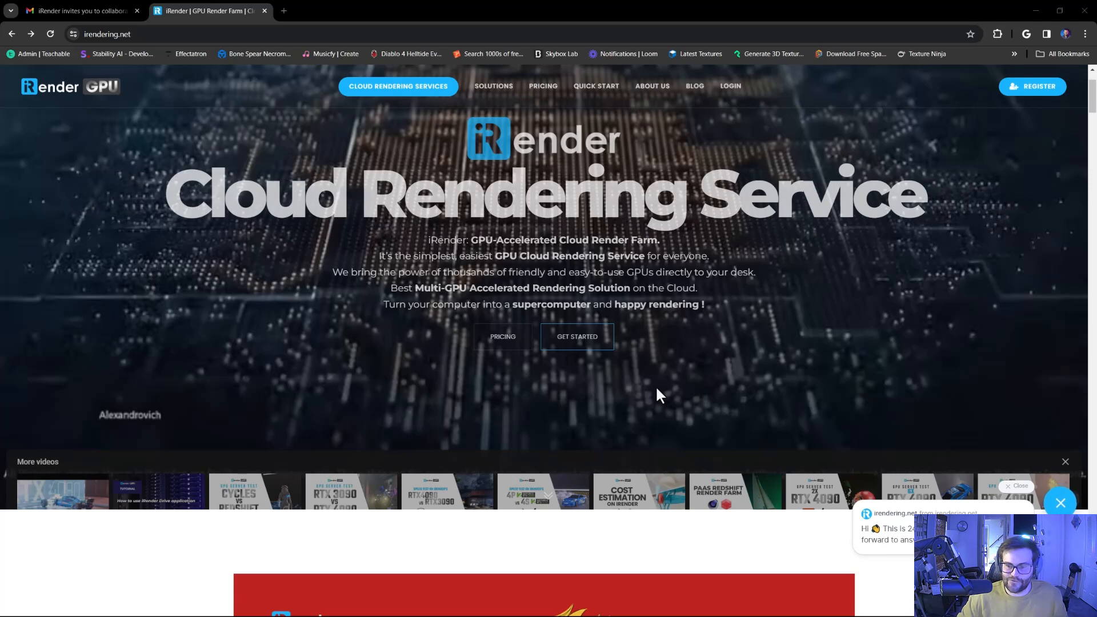
pyautogui.scroll(-6, 658, 392)
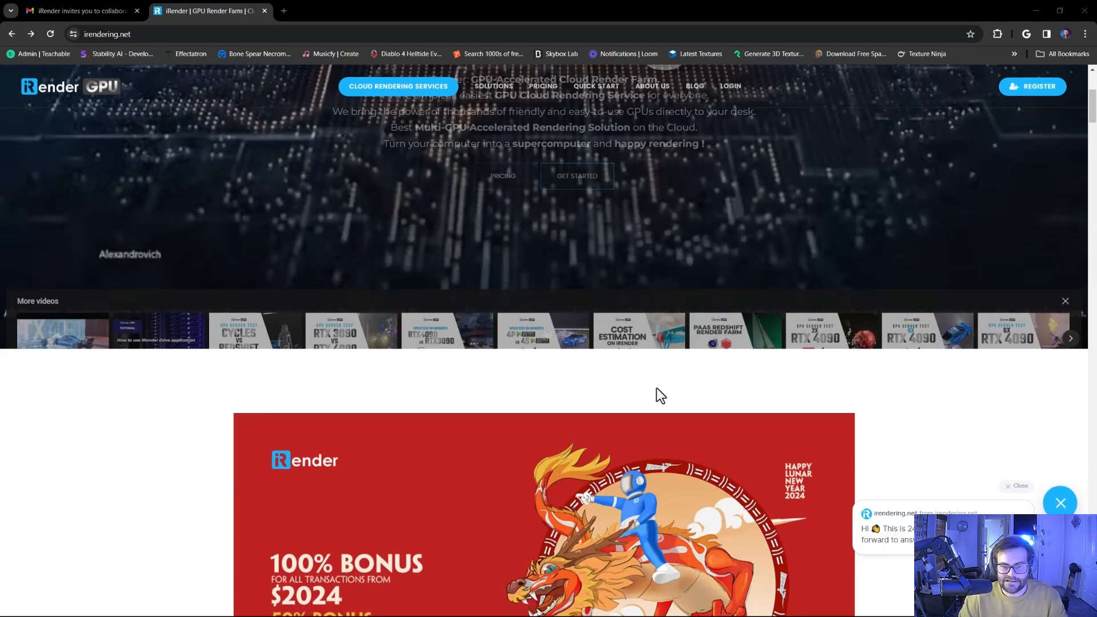
pyautogui.scroll(-4, 848, 449)
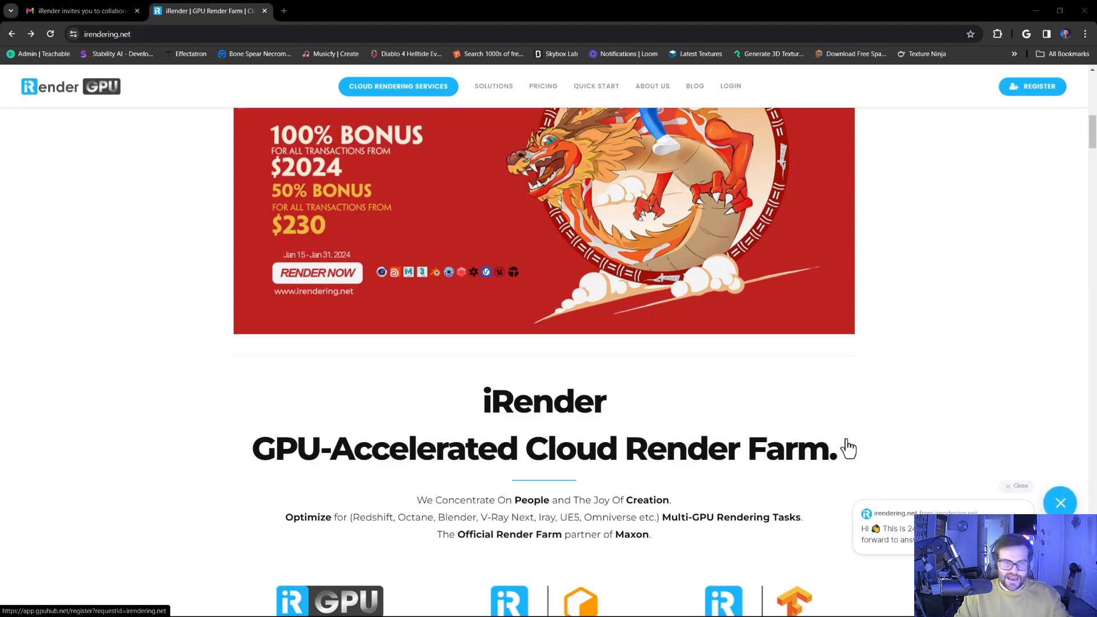
pyautogui.scroll(-10, 849, 449)
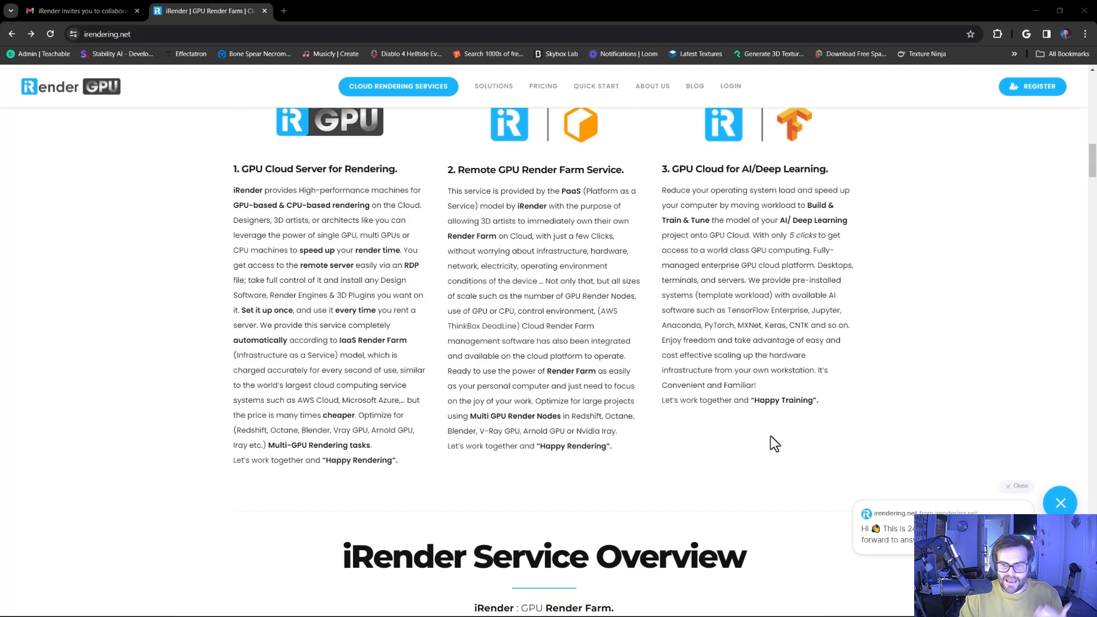
pyautogui.scroll(-8, 795, 447)
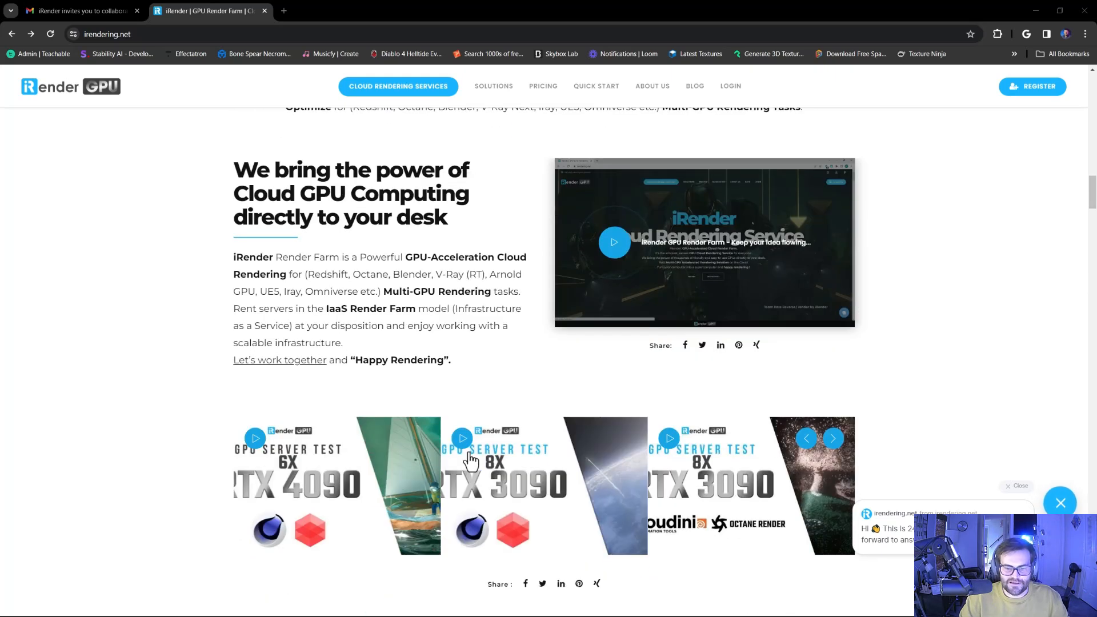
pyautogui.scroll(-3, 476, 487)
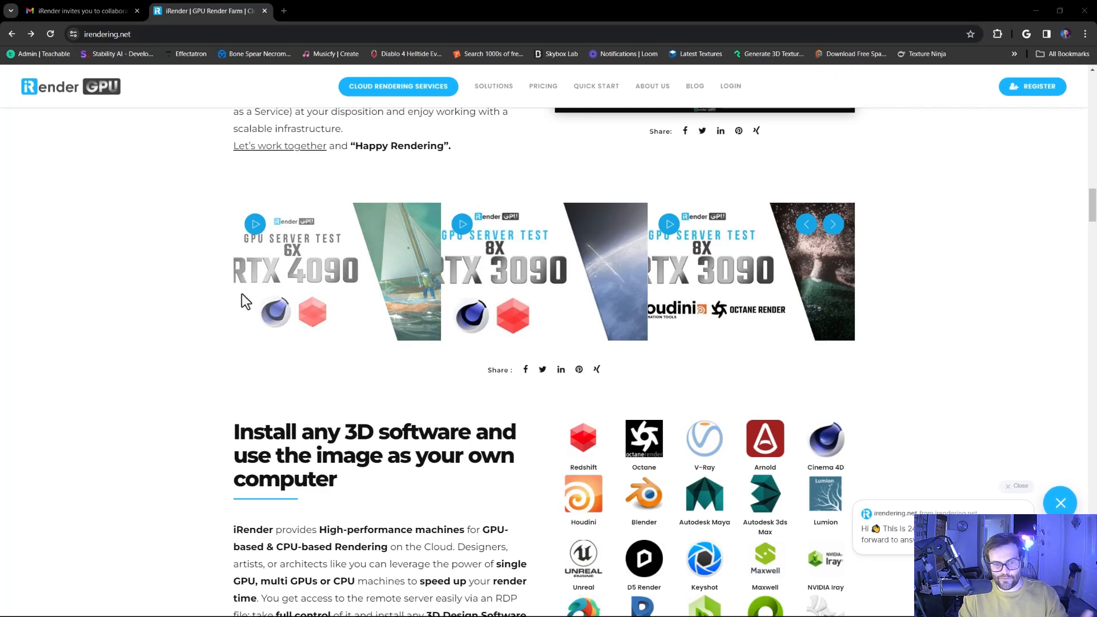
pyautogui.scroll(-5, 380, 392)
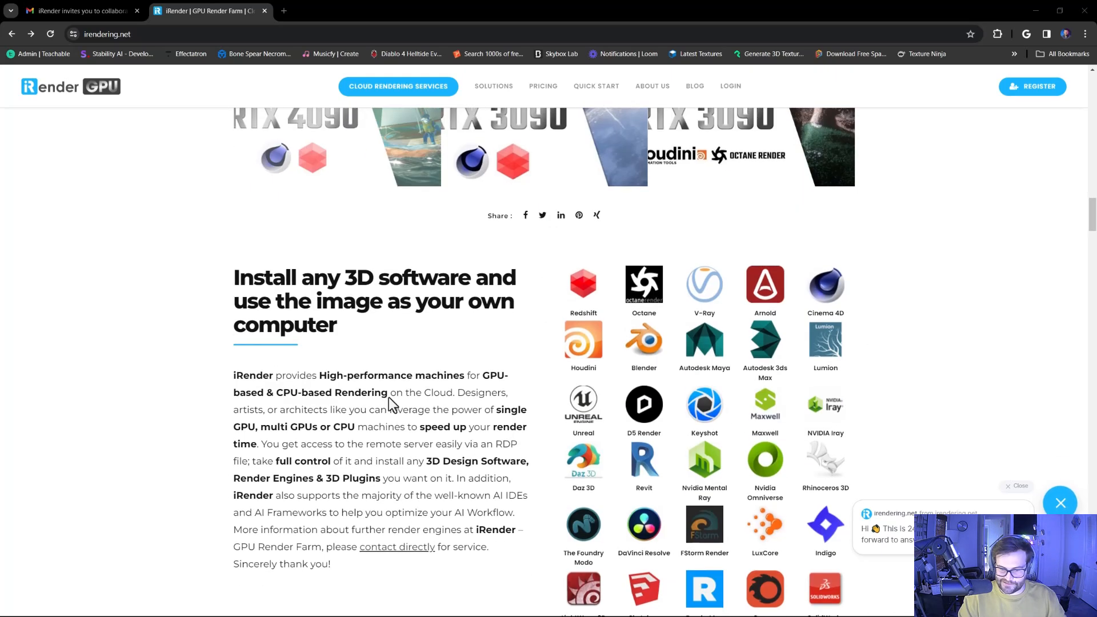
pyautogui.scroll(-7, 646, 447)
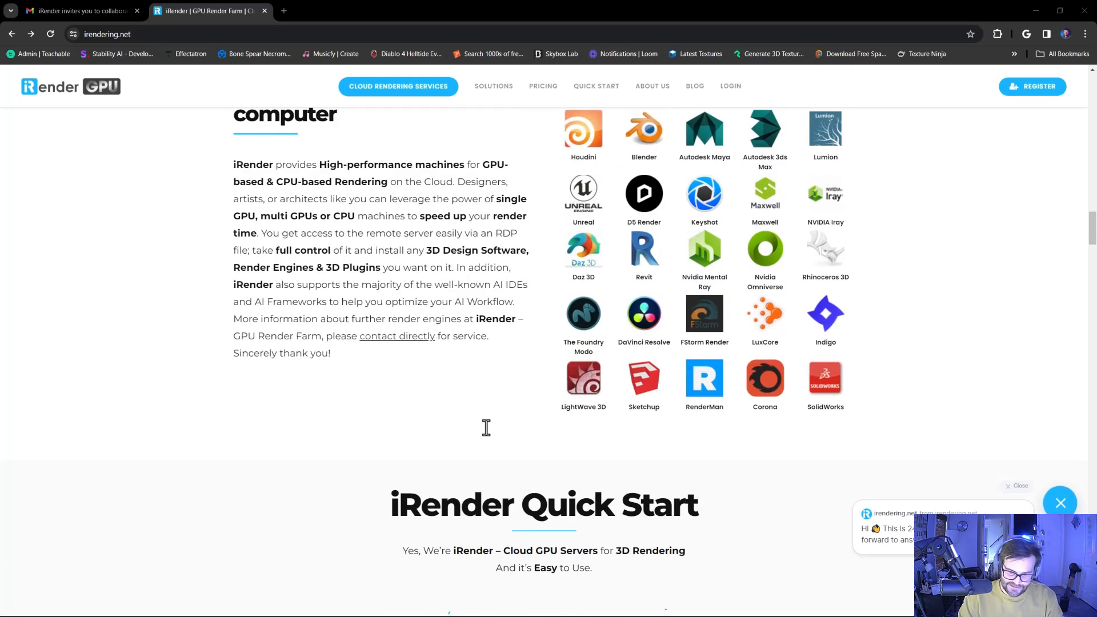
pyautogui.scroll(-6, 323, 441)
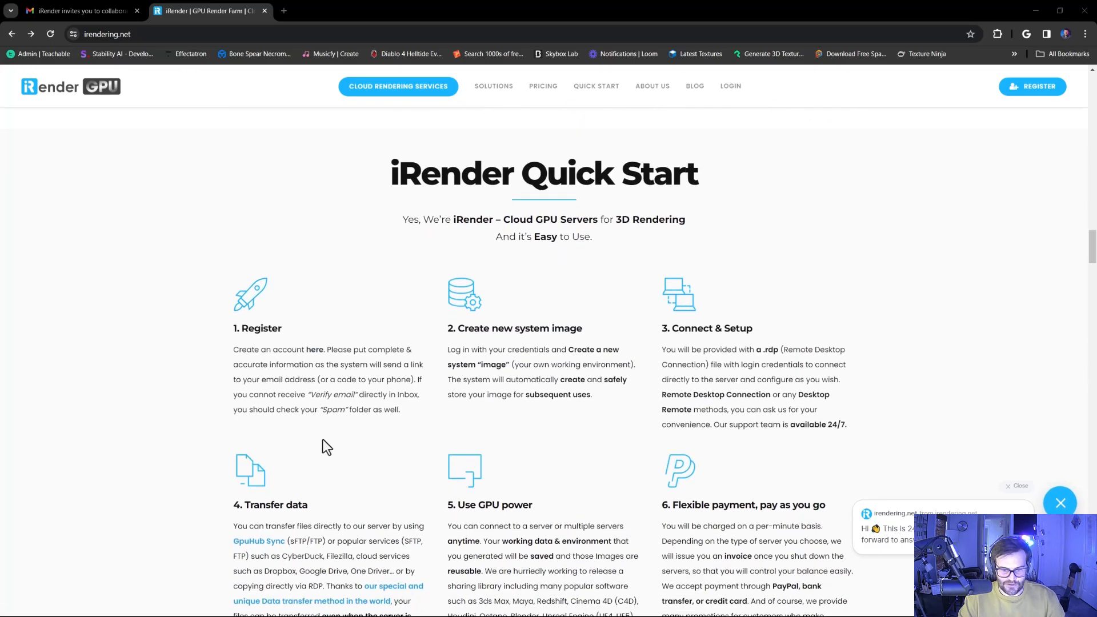
pyautogui.scroll(12, 324, 440)
pyautogui.scroll(20, 323, 440)
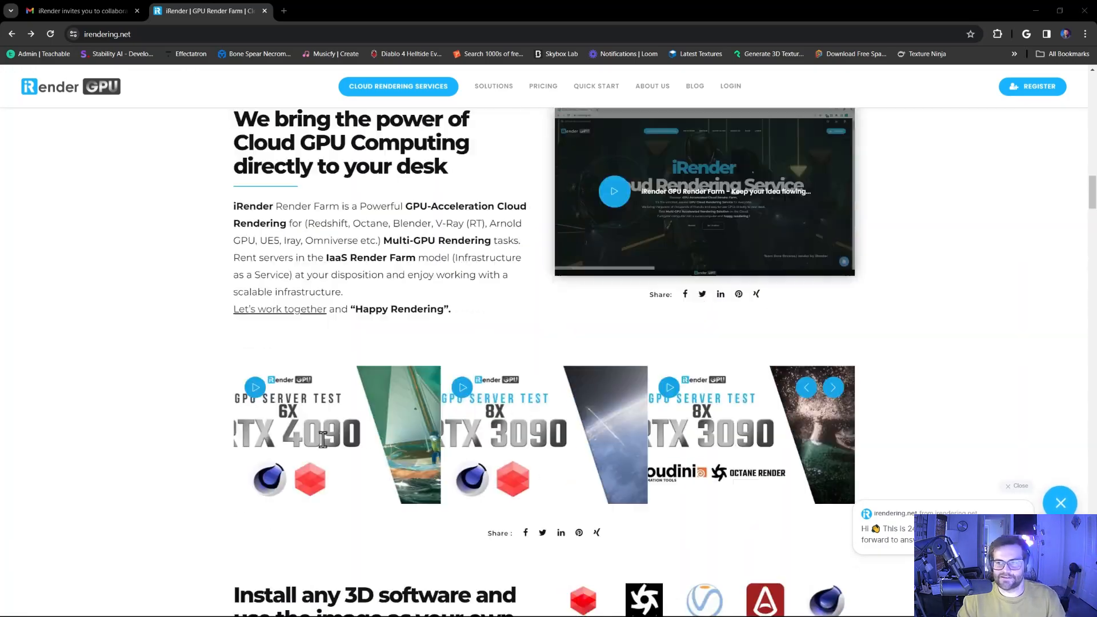
pyautogui.scroll(5, 323, 440)
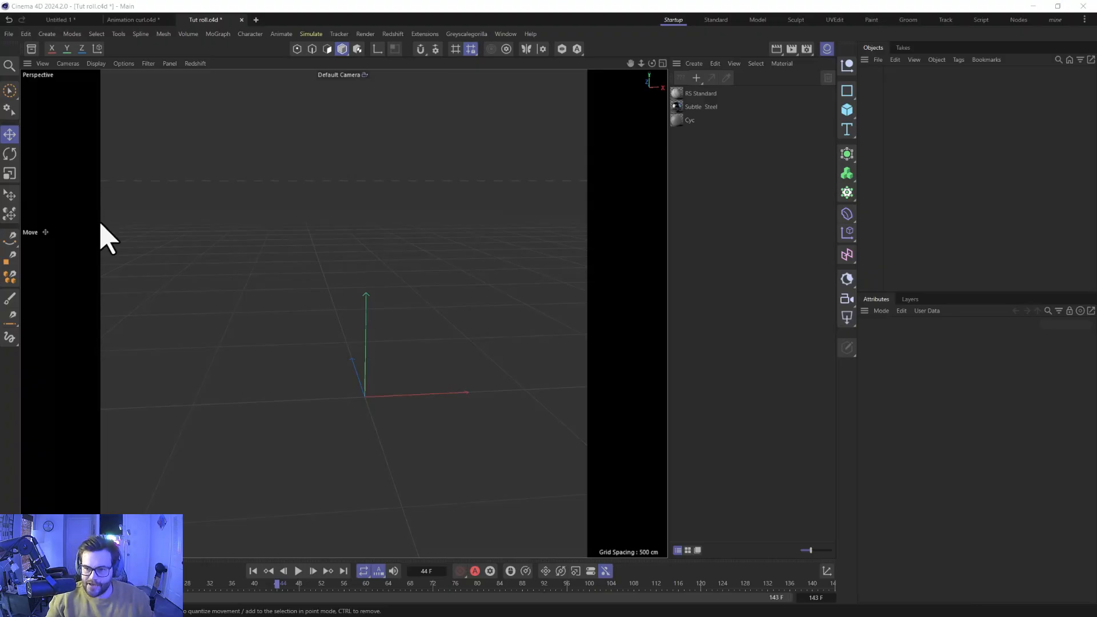
# - Add a floor plane 4000 cm in width and height, and set the viewport display to Quick Shading (Lines)
pyautogui.click(848, 111)
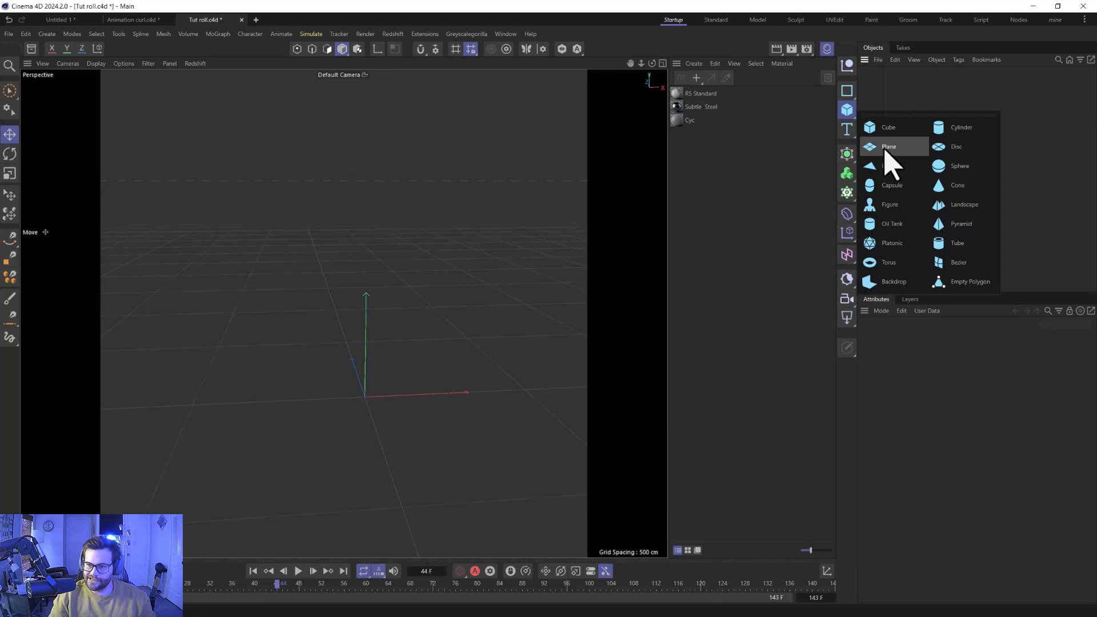
pyautogui.click(886, 148)
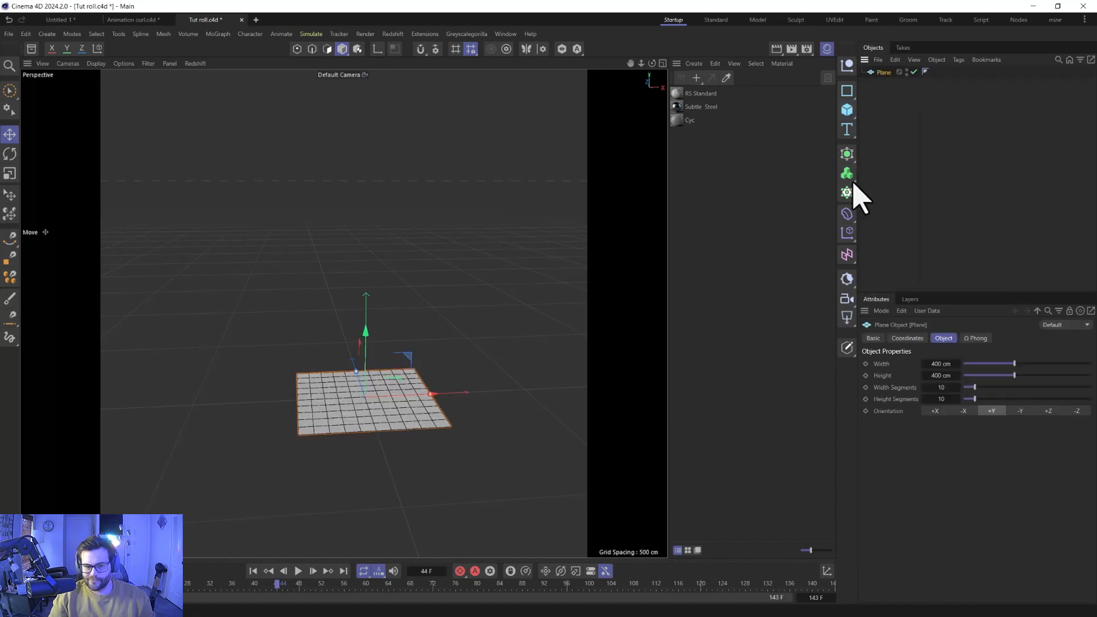
pyautogui.click(939, 378)
pyautogui.write('0')
pyautogui.press('Return')
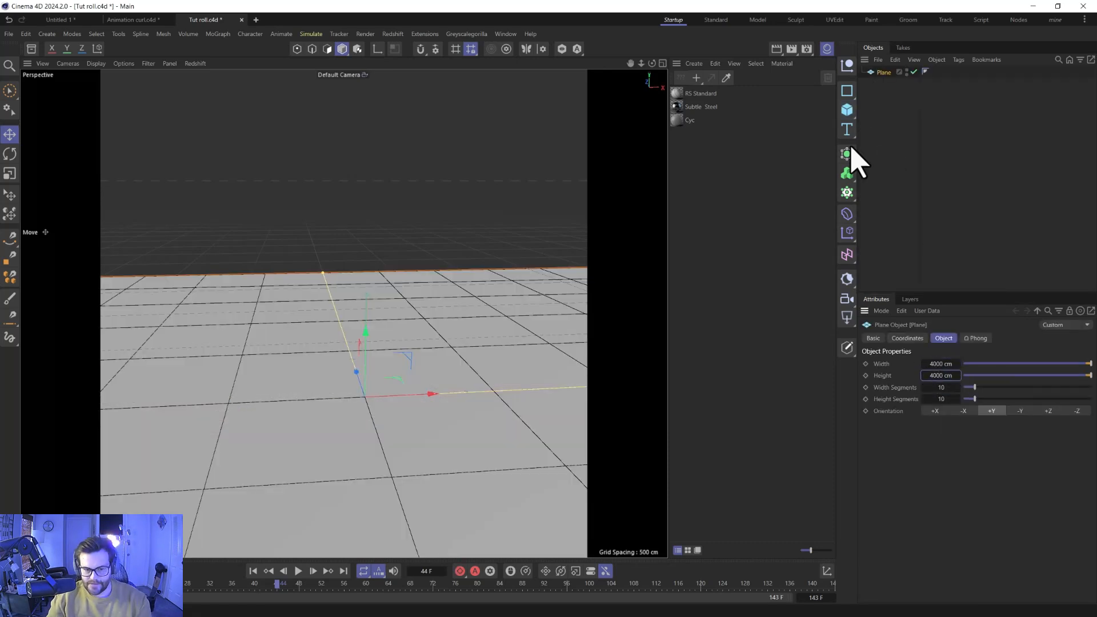
pyautogui.click(96, 63)
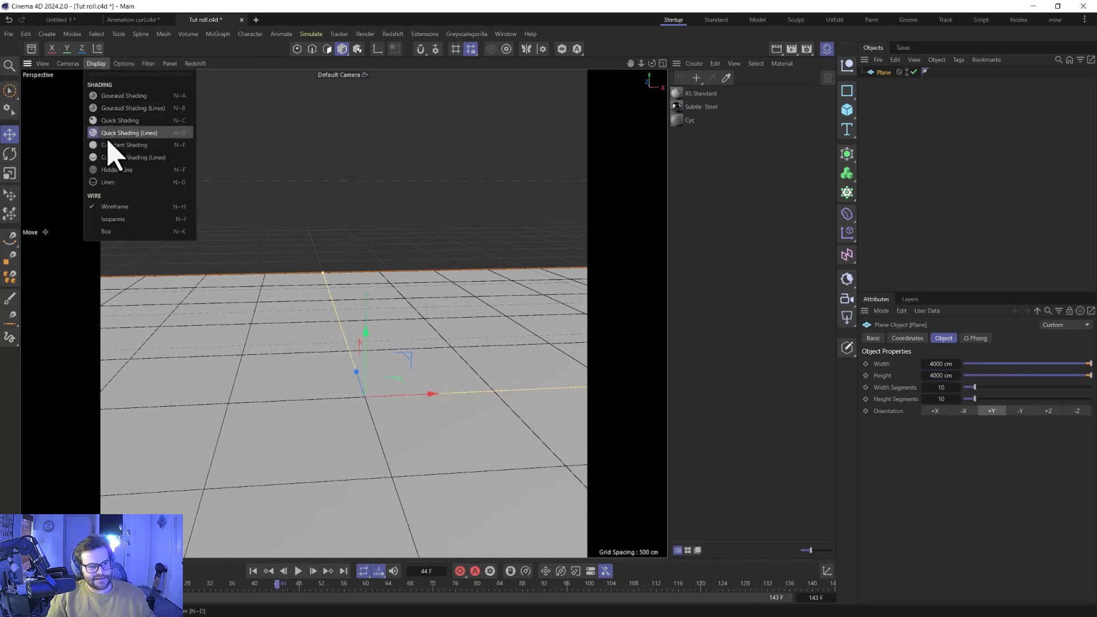
pyautogui.click(139, 136)
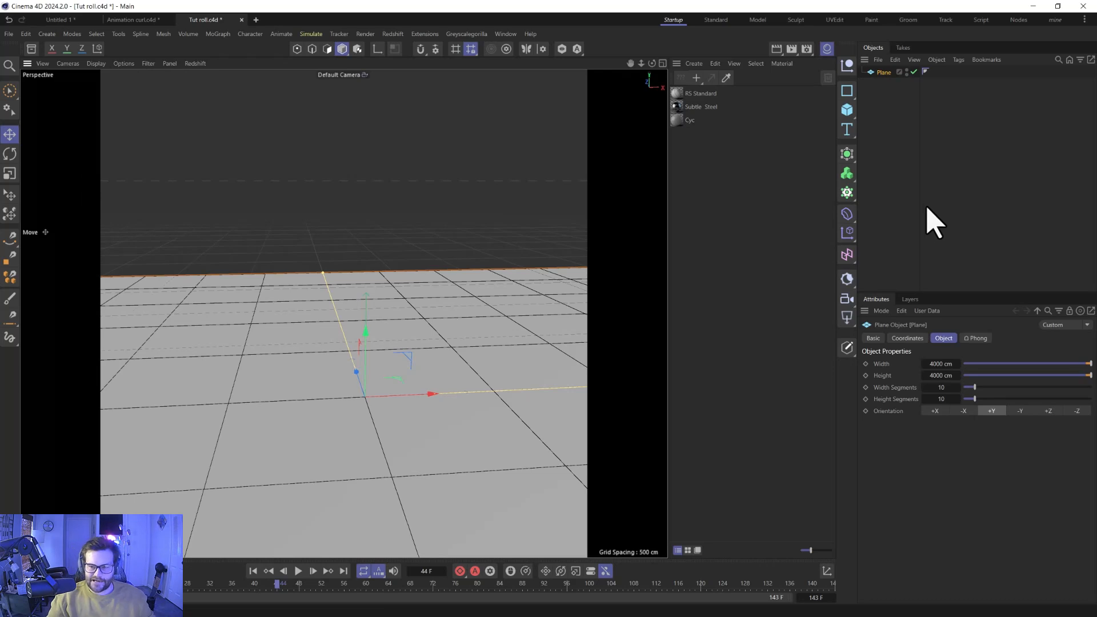
# - Add a cube with Size X 400 cm and Size Y 10 cm, and raise it slightly above the floor plane
pyautogui.click(847, 110)
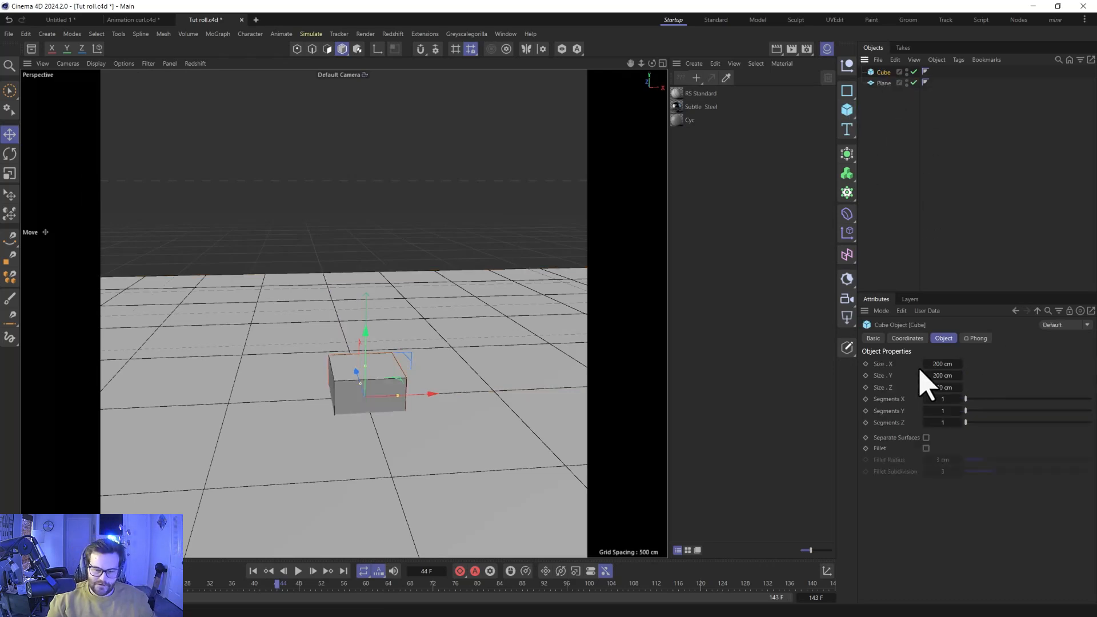
pyautogui.click(941, 377)
pyautogui.write('1')
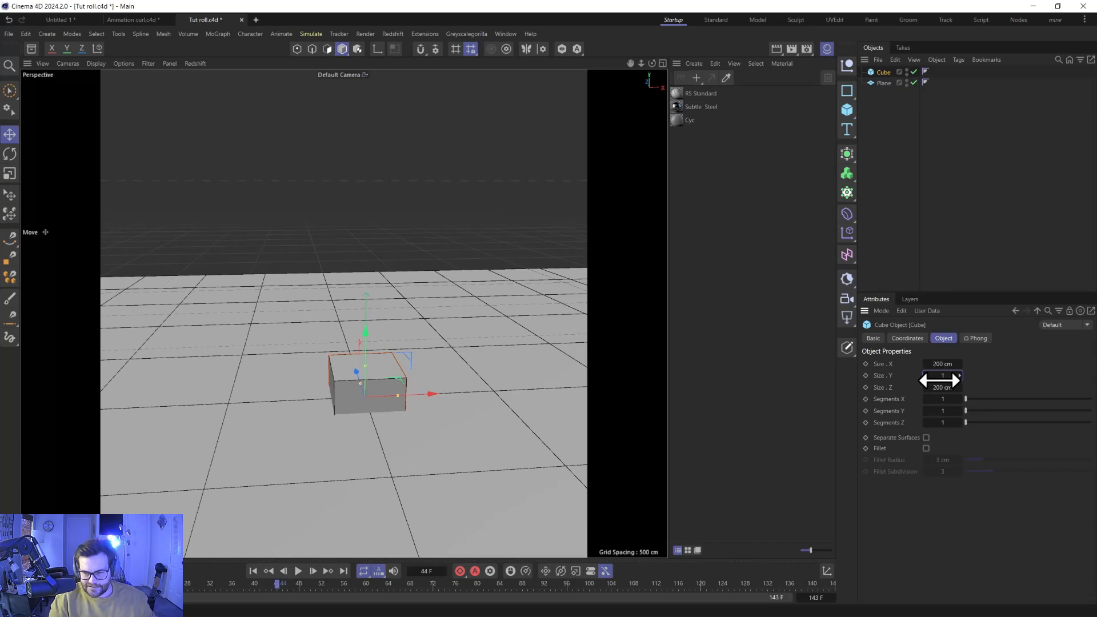
pyautogui.write('0')
pyautogui.press('Return')
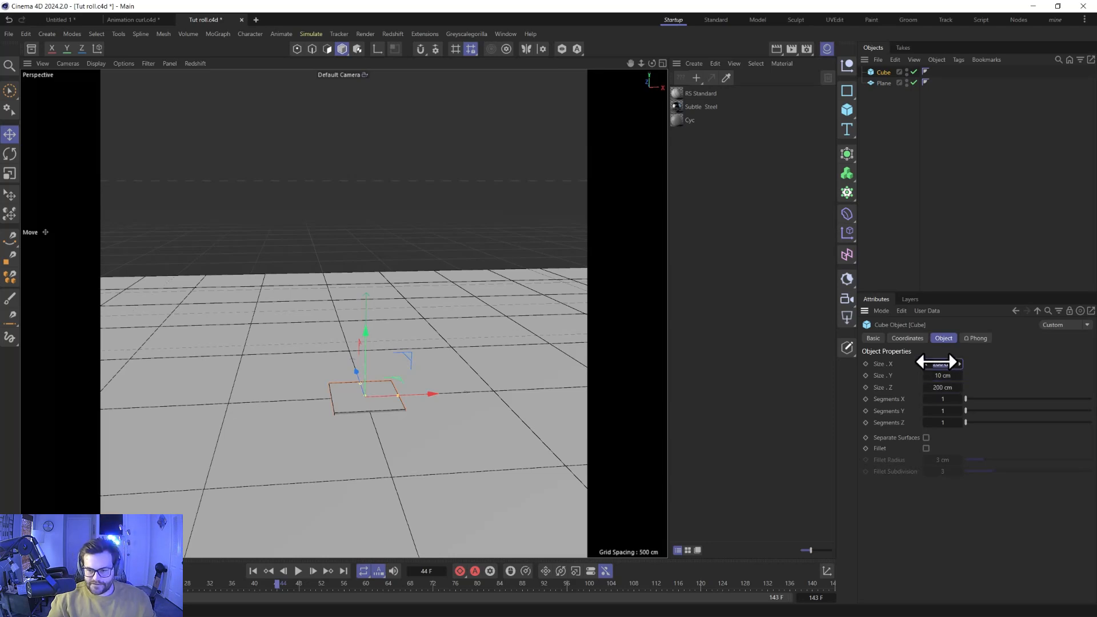
pyautogui.write('400')
pyautogui.press('Return')
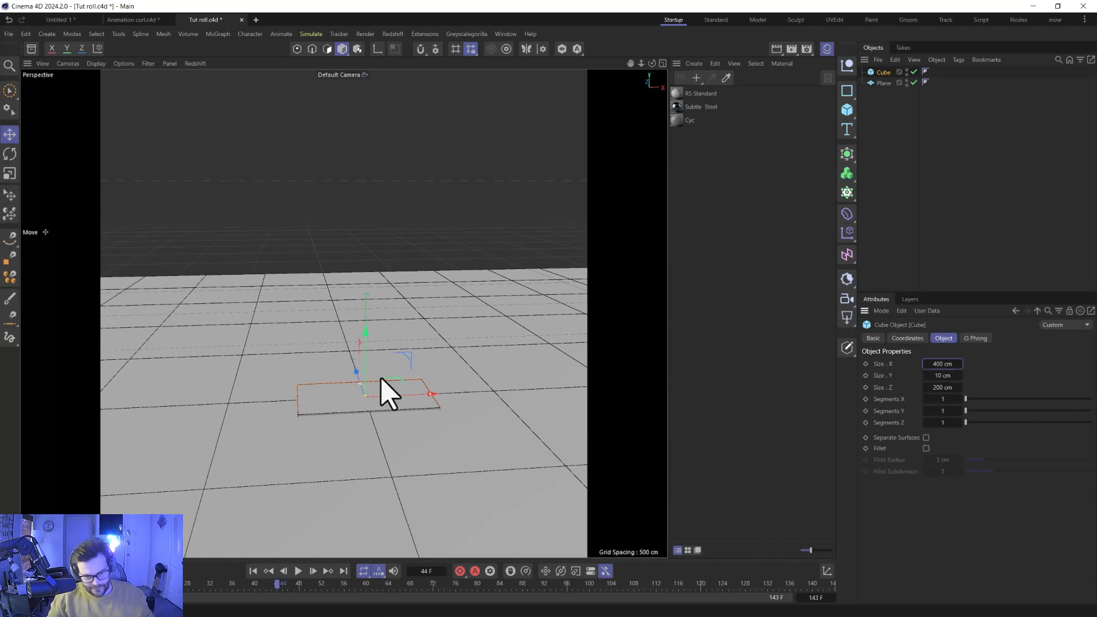
pyautogui.moveTo(363, 351); pyautogui.dragTo(364, 353)
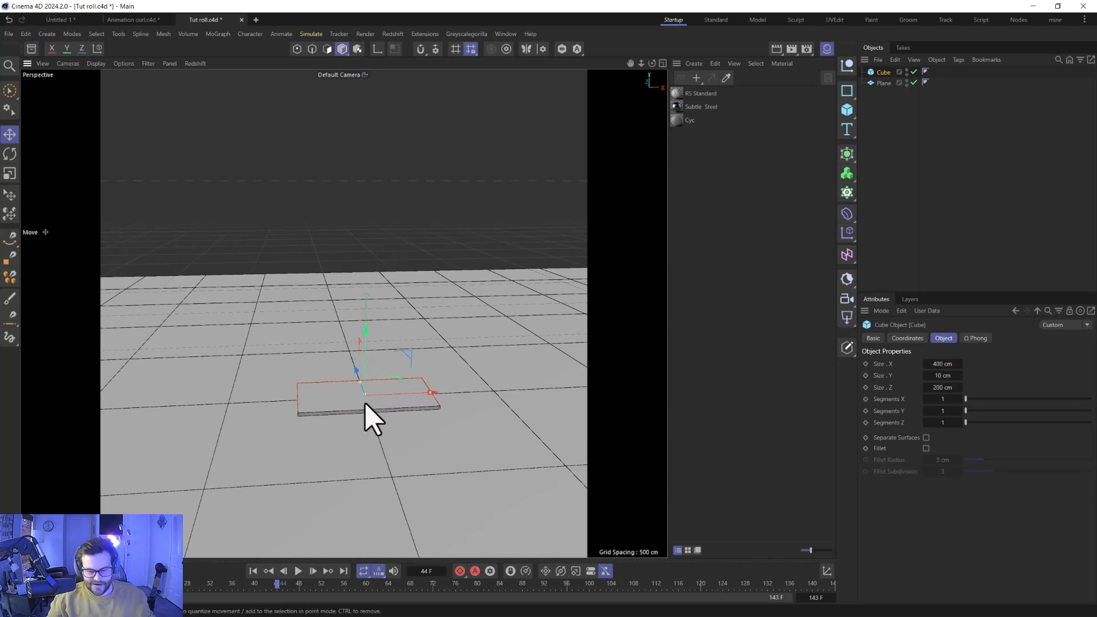
# - Fillet the flat cube's edges with a 1 cm radius and set its X segments to 40
pyautogui.click(926, 448)
pyautogui.scroll(6, 348, 416)
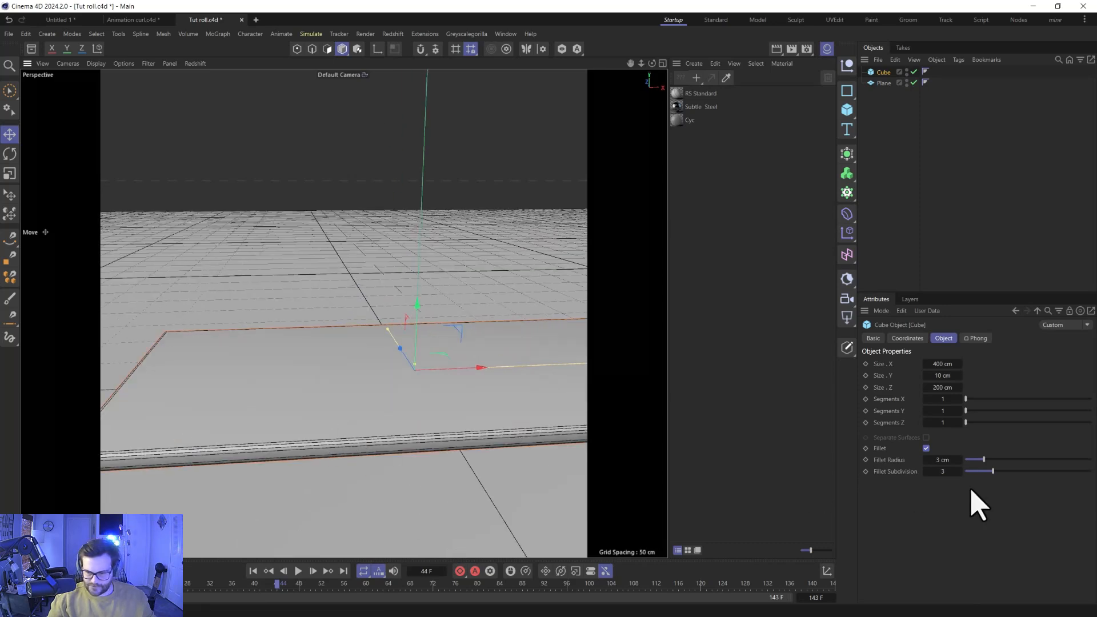
pyautogui.moveTo(947, 462); pyautogui.dragTo(947, 462)
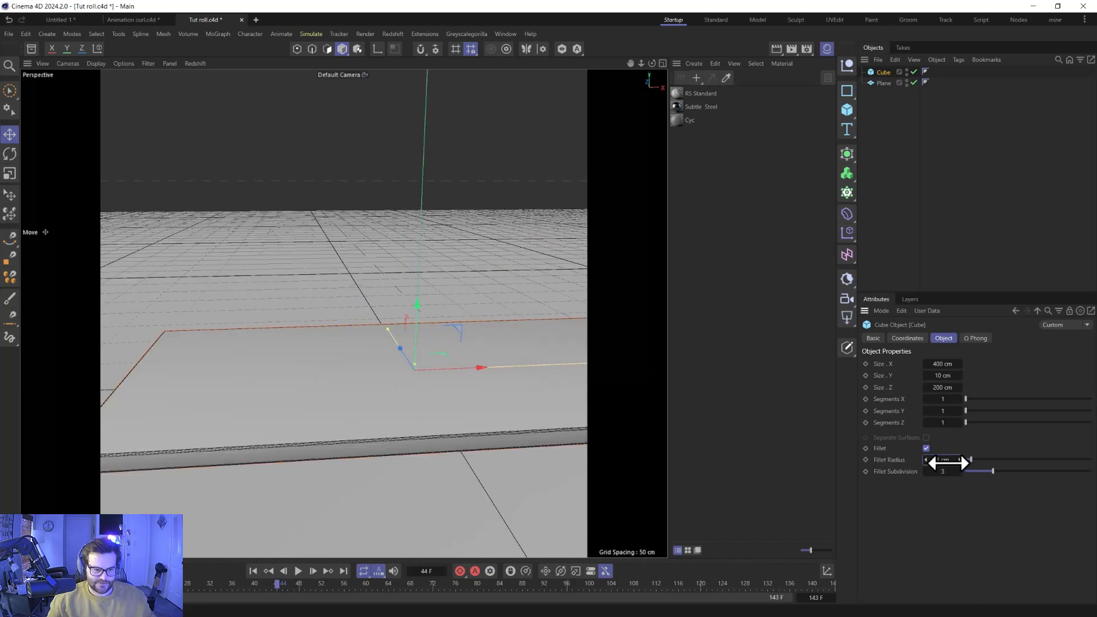
pyautogui.scroll(-4, 461, 434)
pyautogui.scroll(-4, 469, 417)
pyautogui.scroll(-3, 420, 439)
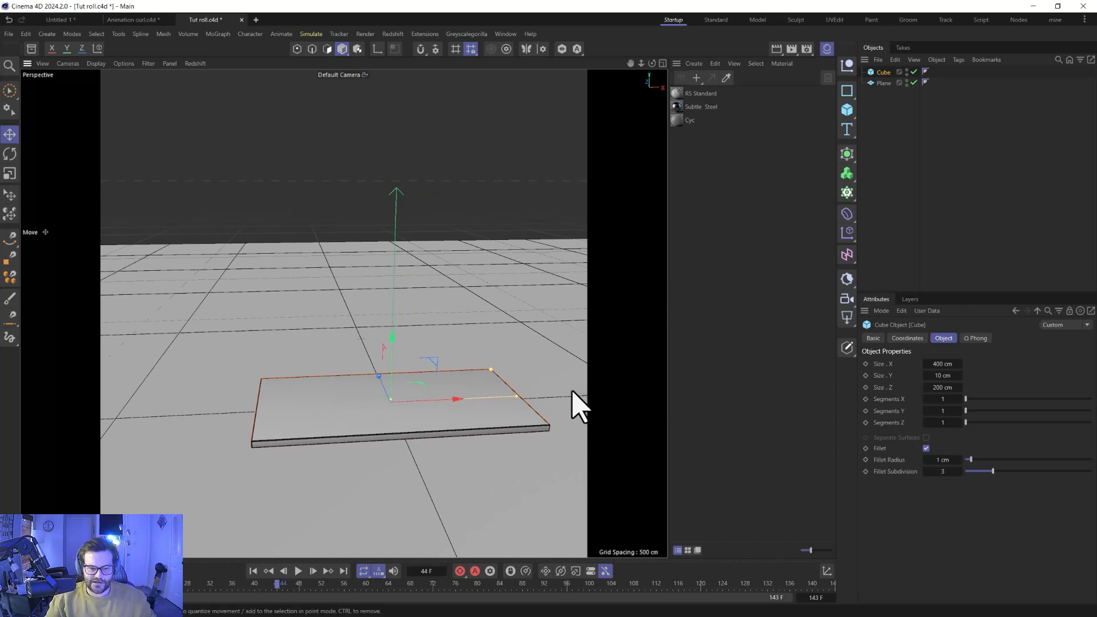
pyautogui.moveTo(975, 400); pyautogui.dragTo(1093, 400)
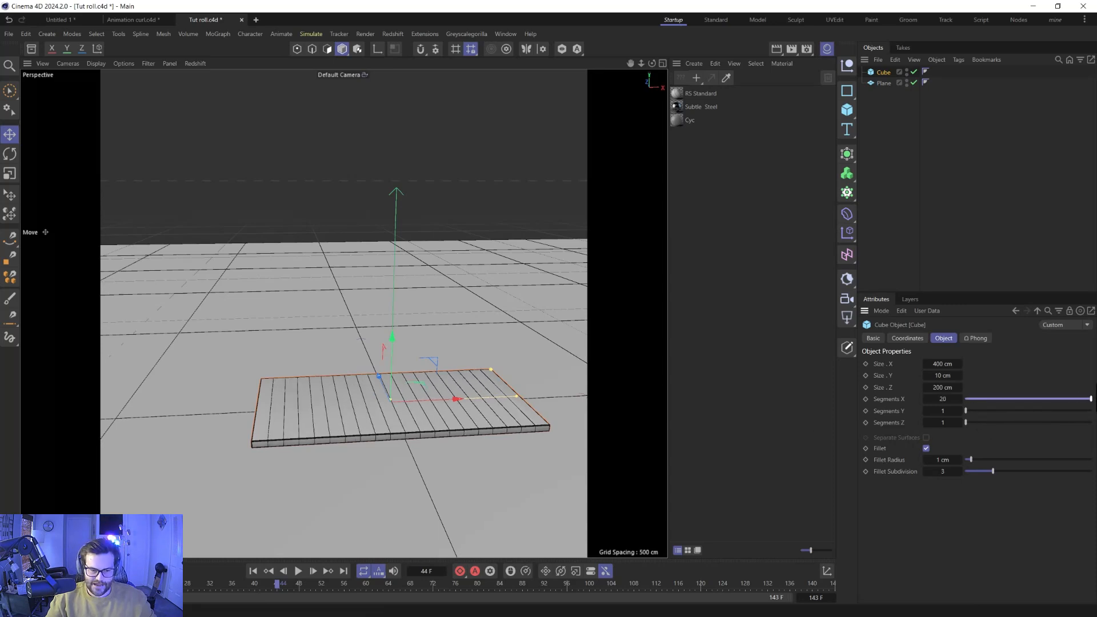
pyautogui.press('Return')
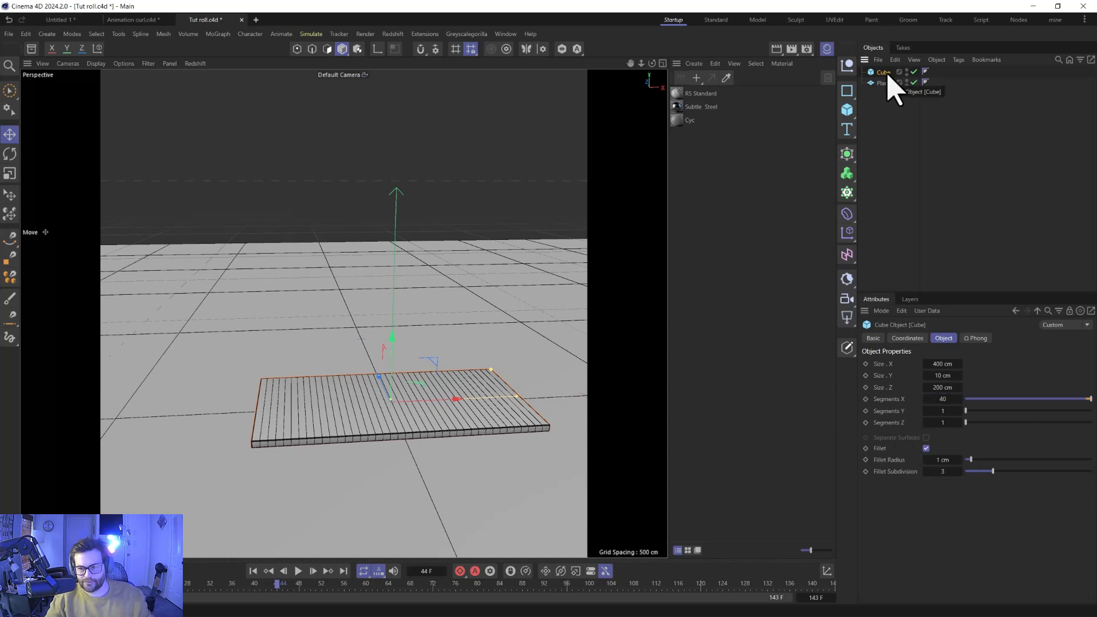
# - Add a Bend deformer as a child of the cube, align it to +X, and test its strength before undoing the test bend
pyautogui.keyDown('shift'); pyautogui.click(848, 213); pyautogui.keyUp('shift')
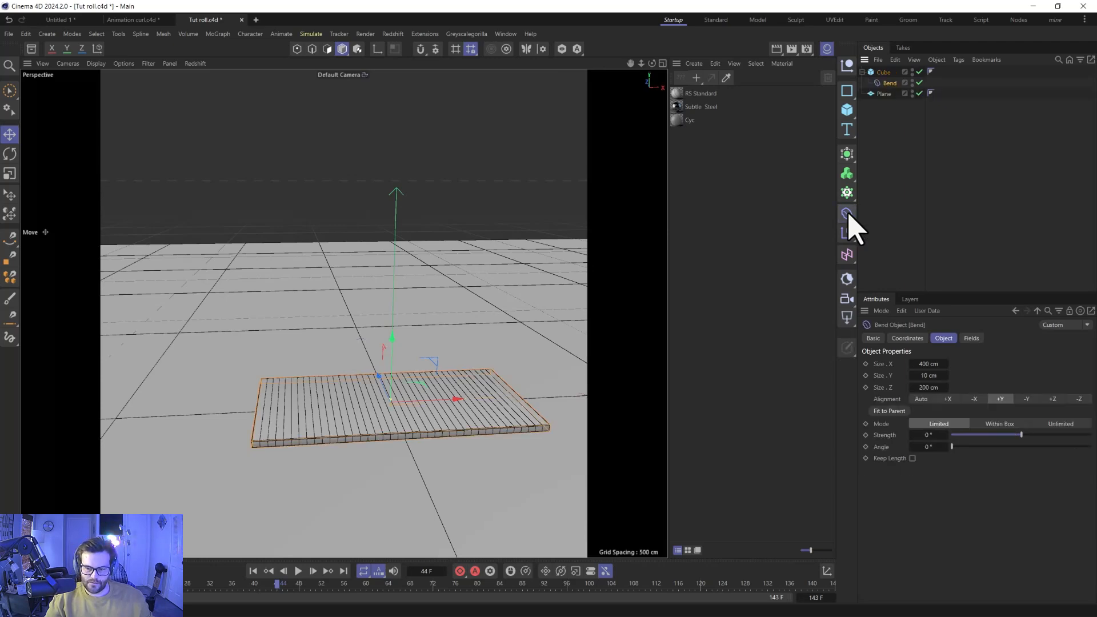
pyautogui.moveTo(1023, 435)
pyautogui.mouseDown()
pyautogui.moveTo(1008, 431)
pyautogui.moveTo(1029, 424)
pyautogui.moveTo(997, 415)
pyautogui.moveTo(1033, 429)
pyautogui.moveTo(1023, 433)
pyautogui.mouseUp()
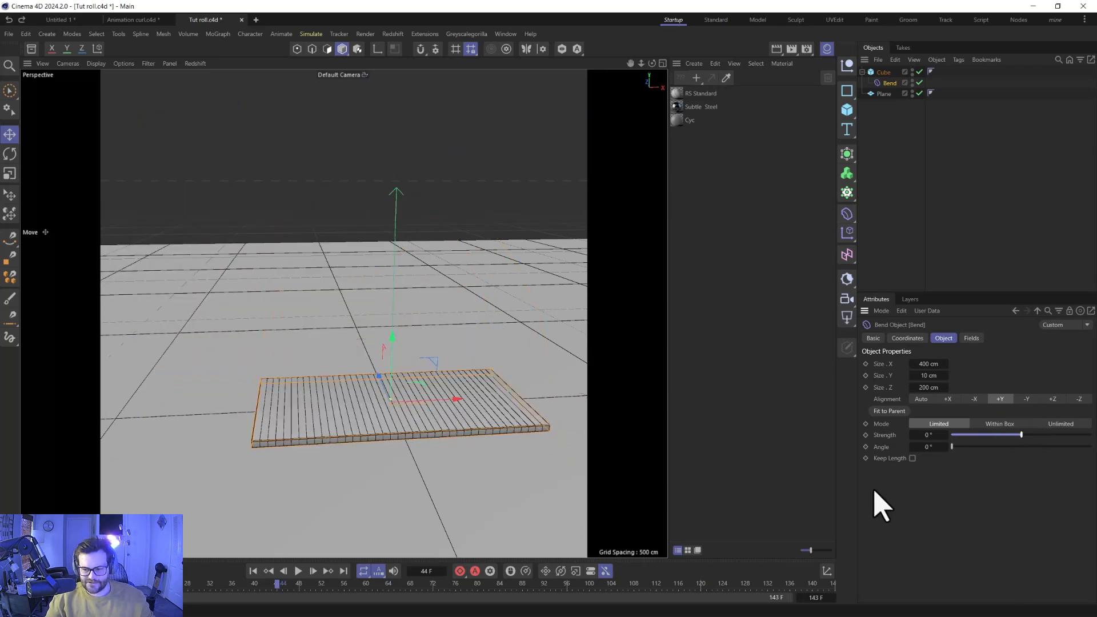
pyautogui.click(946, 400)
pyautogui.moveTo(1009, 436); pyautogui.dragTo(1018, 433)
pyautogui.hotkey('ctrl', 'z')
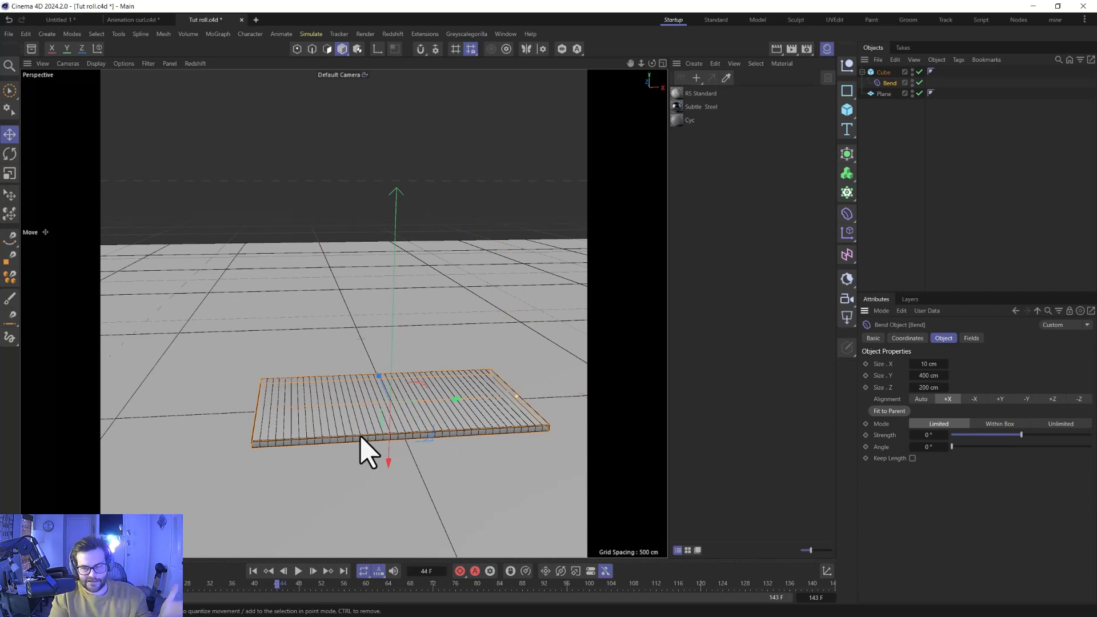
# - Set the Bend strength to -360° with +X alignment and enable Keep Length
pyautogui.moveTo(1025, 438); pyautogui.dragTo(944, 444)
pyautogui.click(973, 399)
pyautogui.click(948, 399)
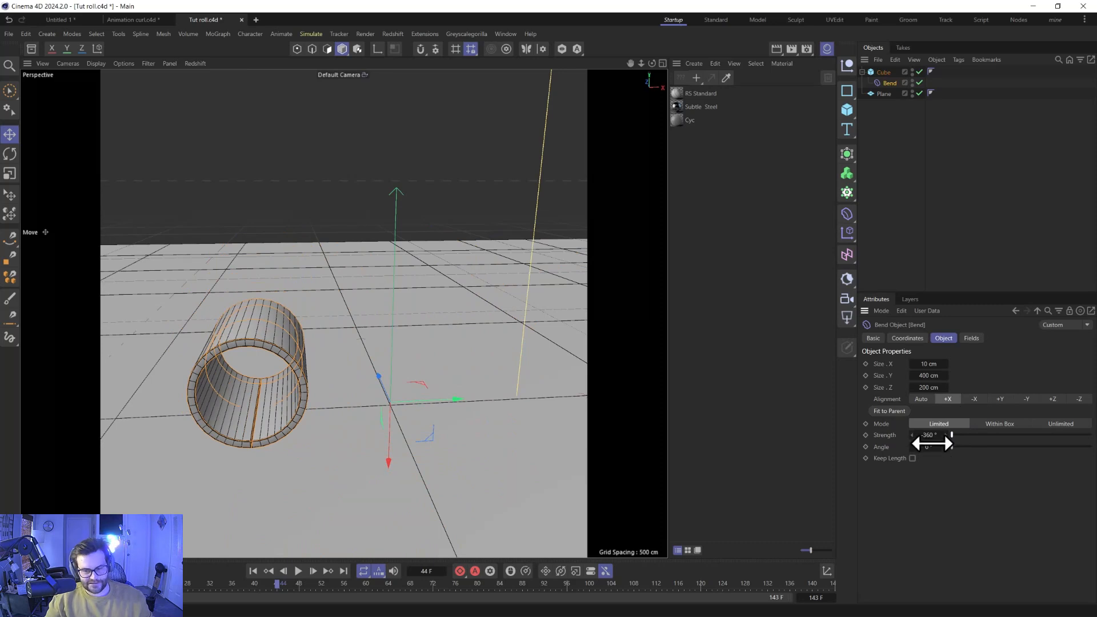
pyautogui.click(912, 459)
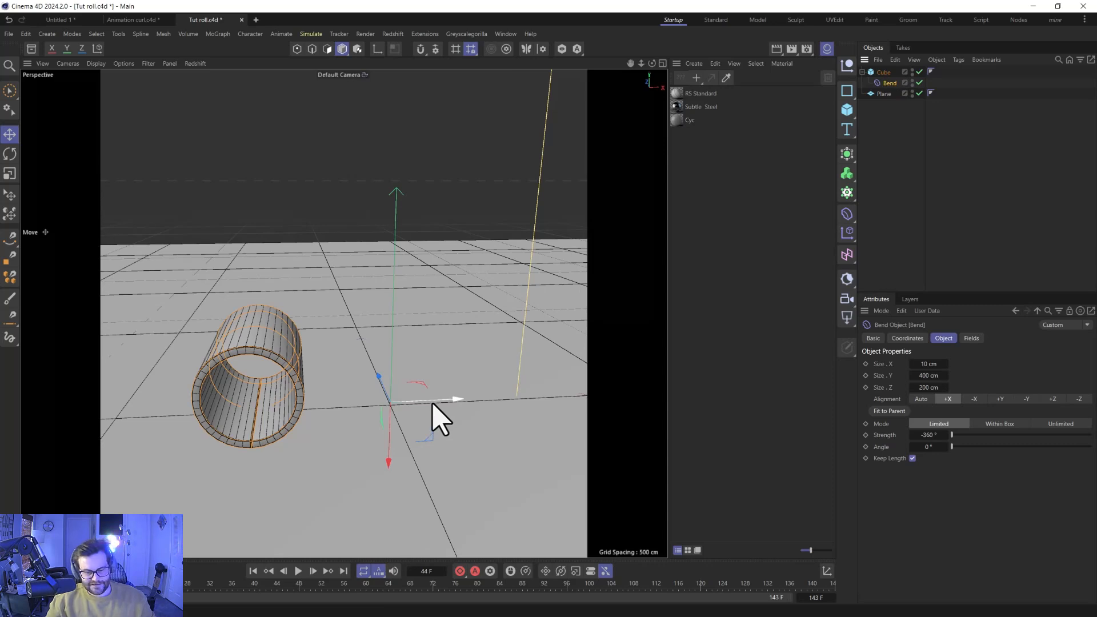
# - Slide the Bend deformer along the slab's length until most of the slab lies flat and only one end curls up
pyautogui.moveTo(433, 403); pyautogui.dragTo(243, 394)
pyautogui.scroll(-2, 252, 409)
pyautogui.keyDown('alt'); pyautogui.moveTo(314, 407); pyautogui.dragTo(437, 391, button='middle'); pyautogui.keyUp('alt')
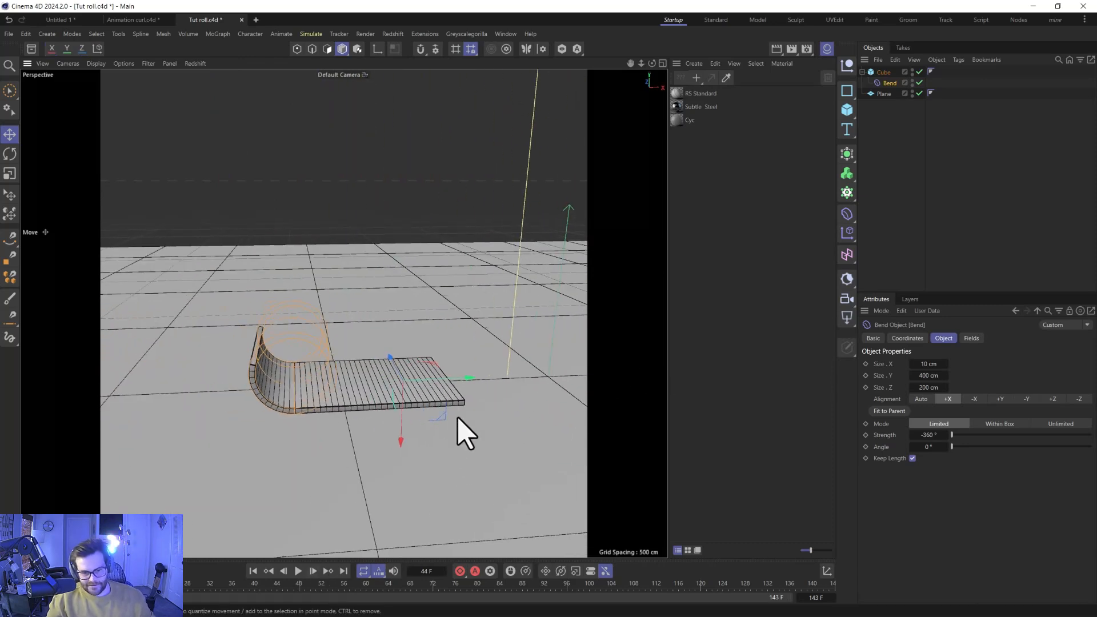
# - Slide the Bend deformer past the curled end of the slab until the whole slab lies flat
pyautogui.moveTo(459, 384); pyautogui.dragTo(385, 380)
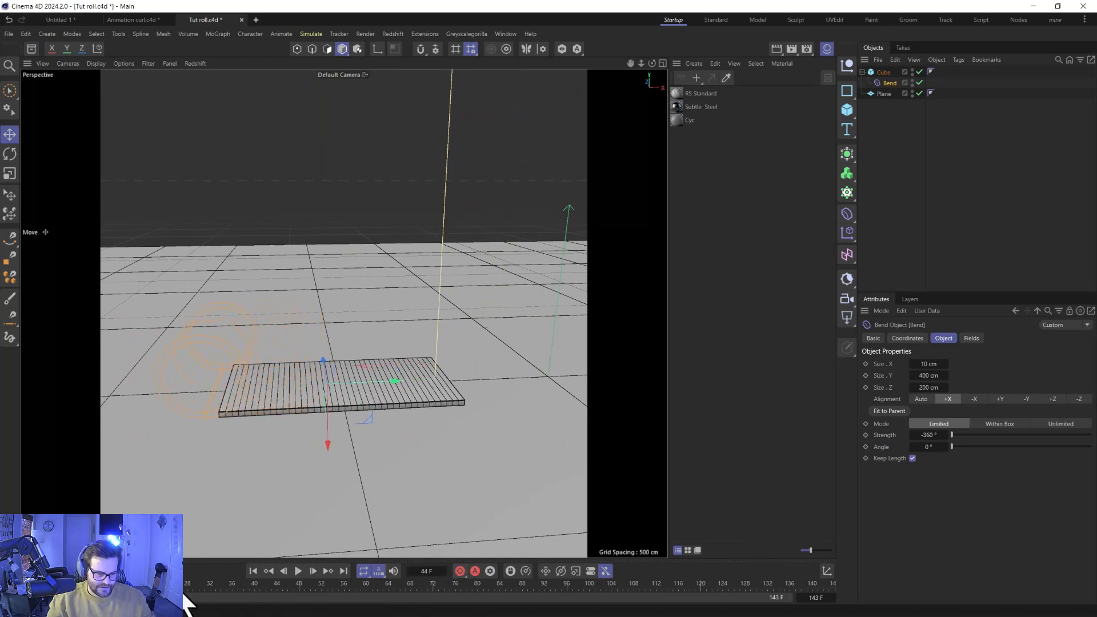
# - Inspect the project's frame rate in its time settings and set the animation's last frame to 72
pyautogui.hotkey('ctrl', 'd')
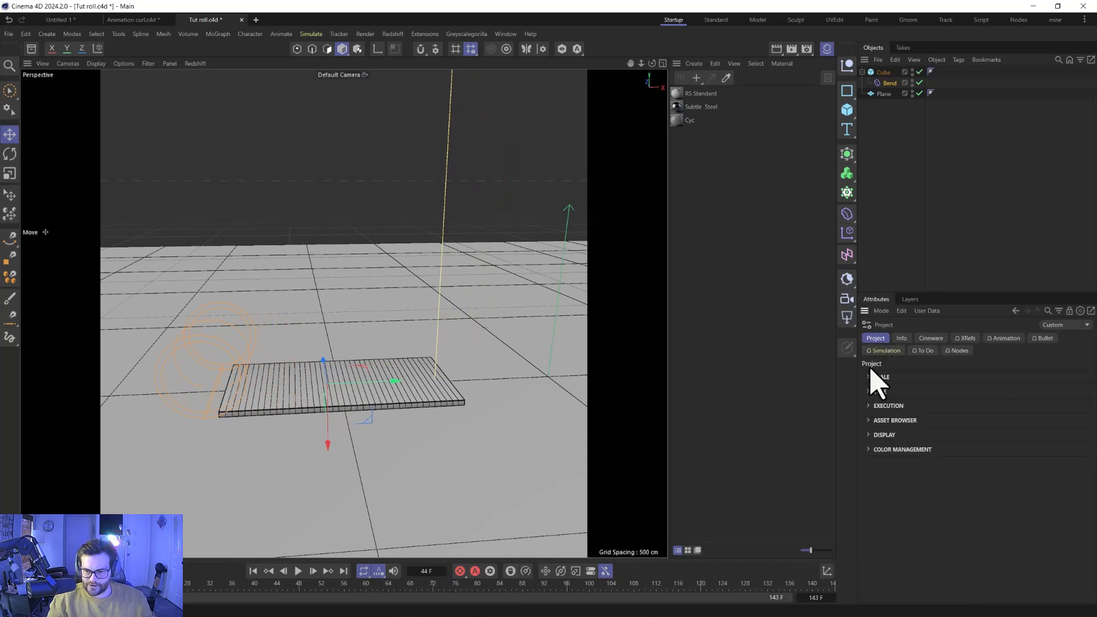
pyautogui.click(873, 393)
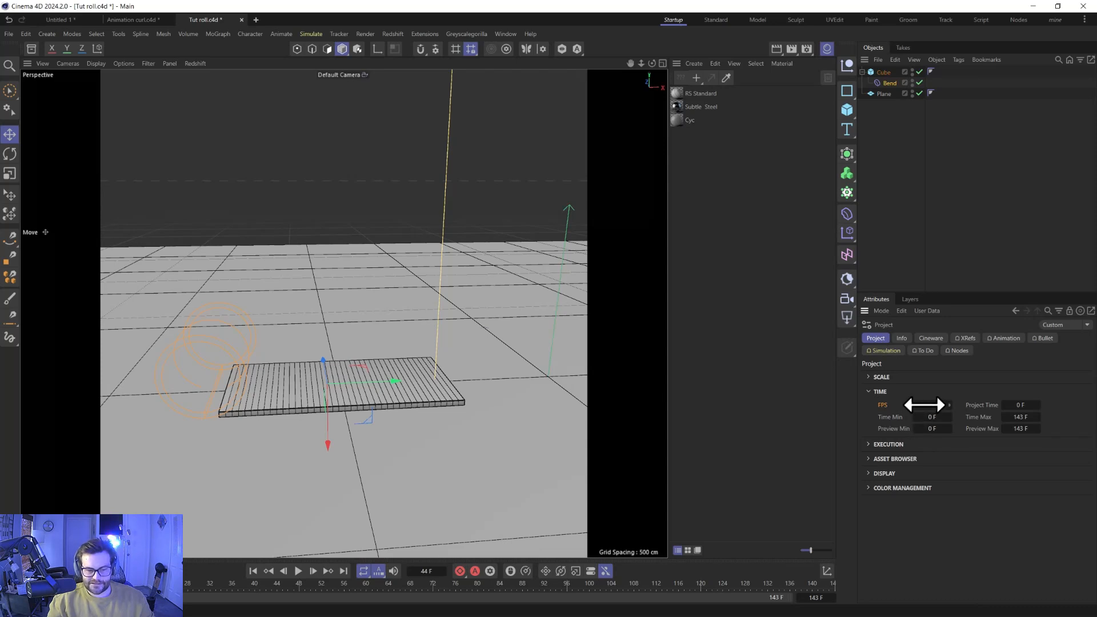
pyautogui.click(889, 83)
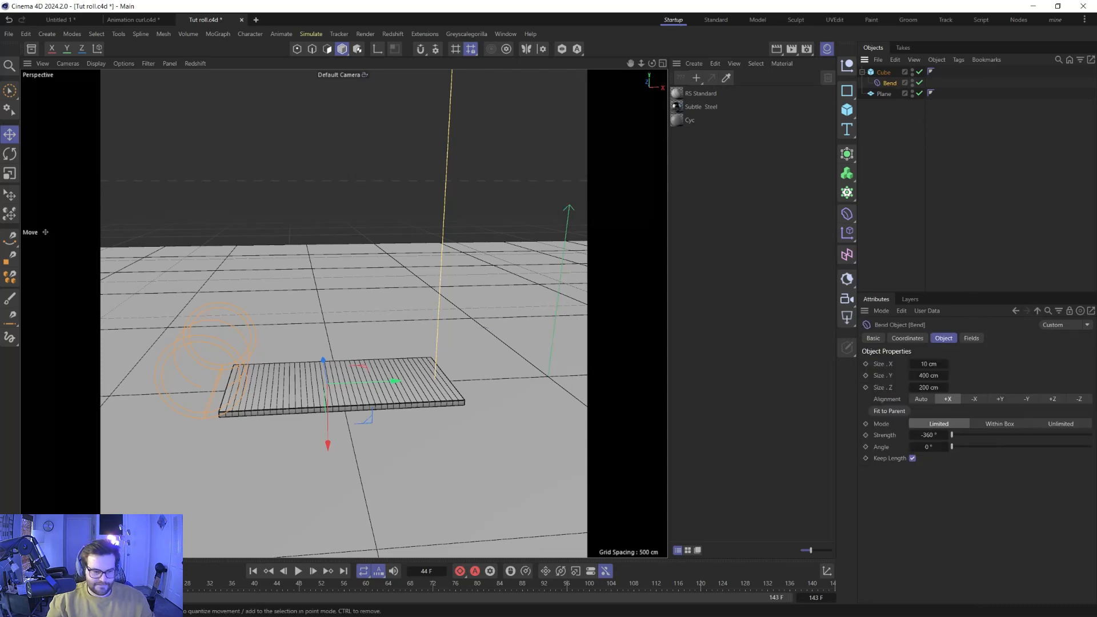
pyautogui.moveTo(500, 578); pyautogui.dragTo(788, 576)
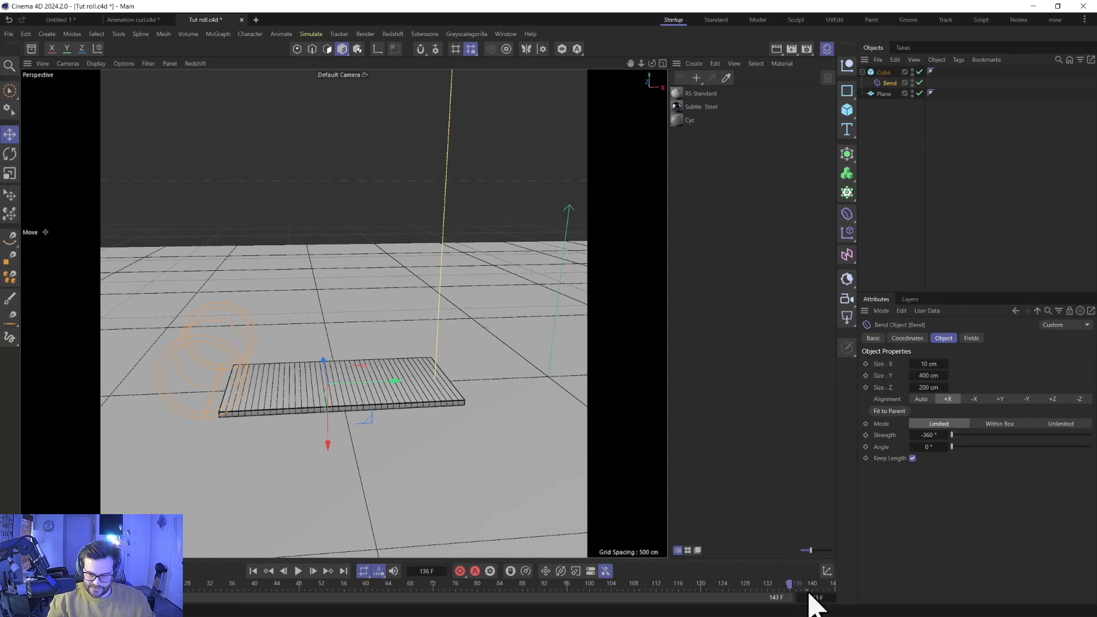
pyautogui.write('72')
pyautogui.press('Return')
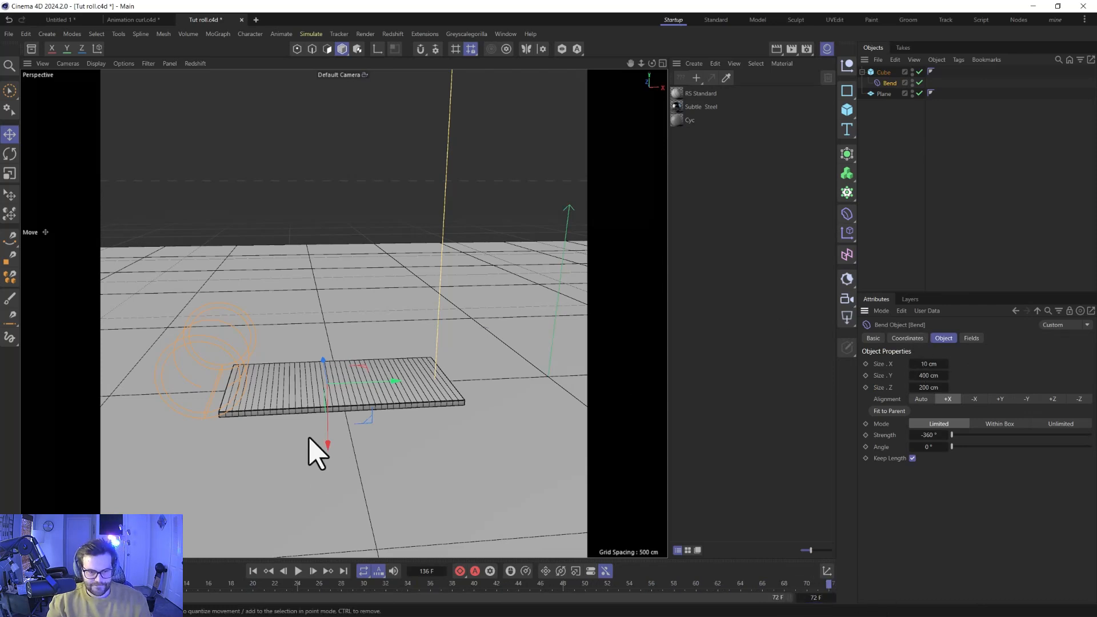
# - Slide the Bend deformer past the slab's opposite end until the slab lies flat, record a keyframe at the last frame, and play the animation
pyautogui.moveTo(355, 392); pyautogui.dragTo(726, 374)
pyautogui.keyDown('alt'); pyautogui.moveTo(359, 446); pyautogui.dragTo(215, 451, button='middle'); pyautogui.keyUp('alt')
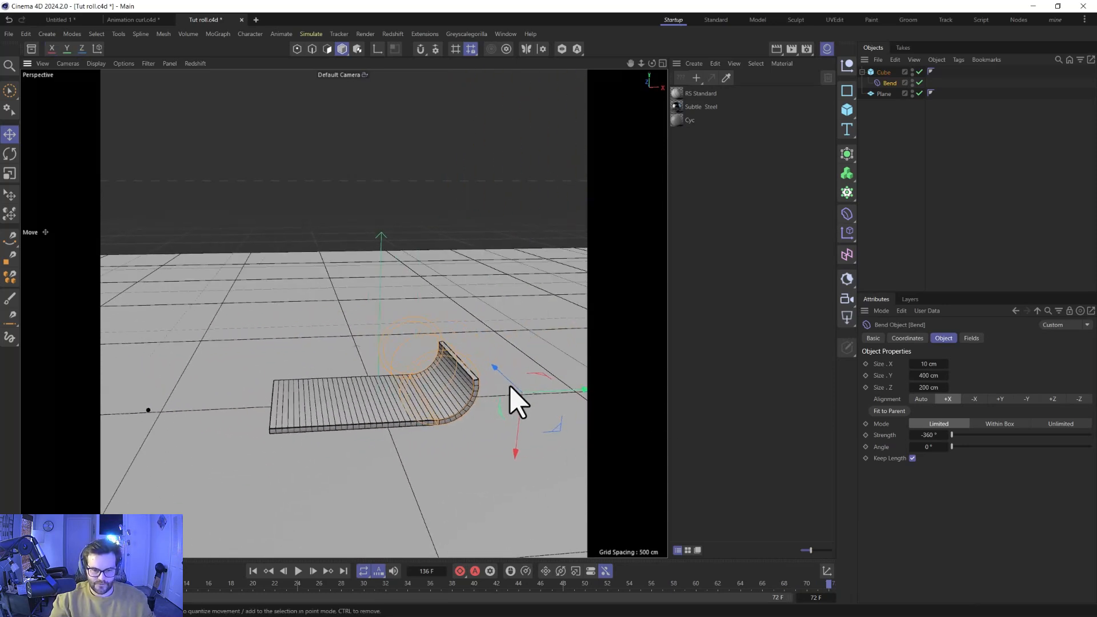
pyautogui.moveTo(559, 404); pyautogui.dragTo(623, 403)
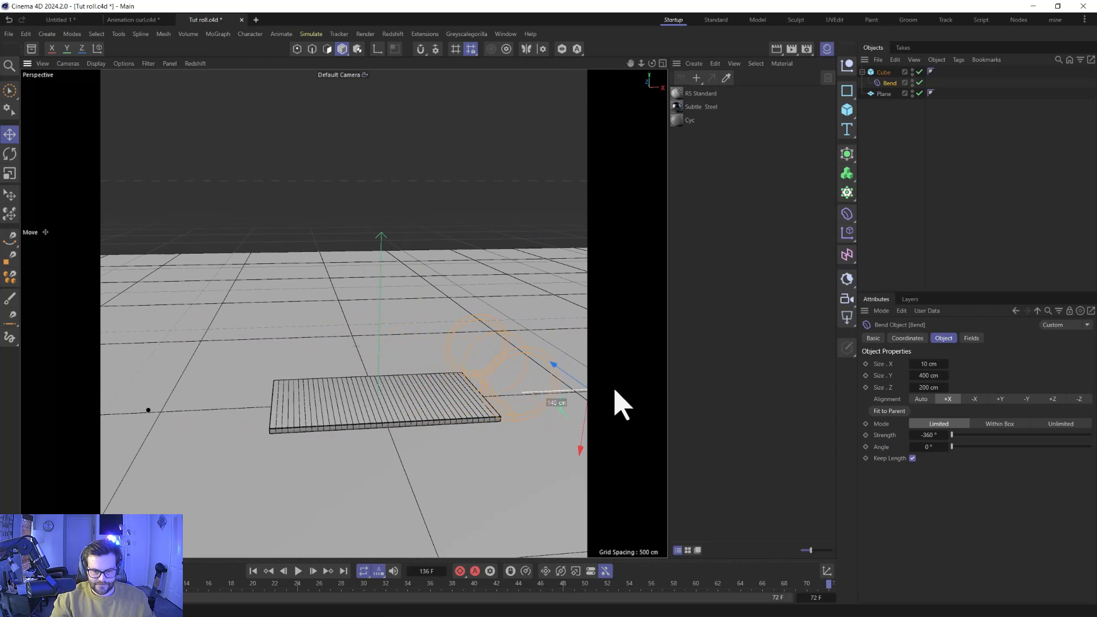
pyautogui.click(460, 571)
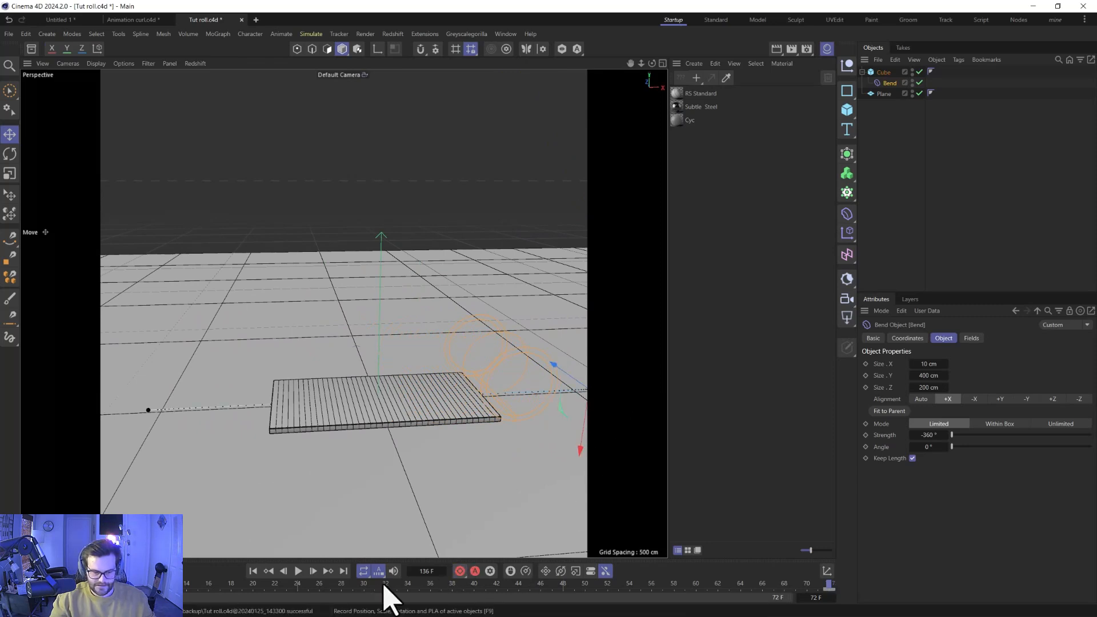
pyautogui.click(298, 571)
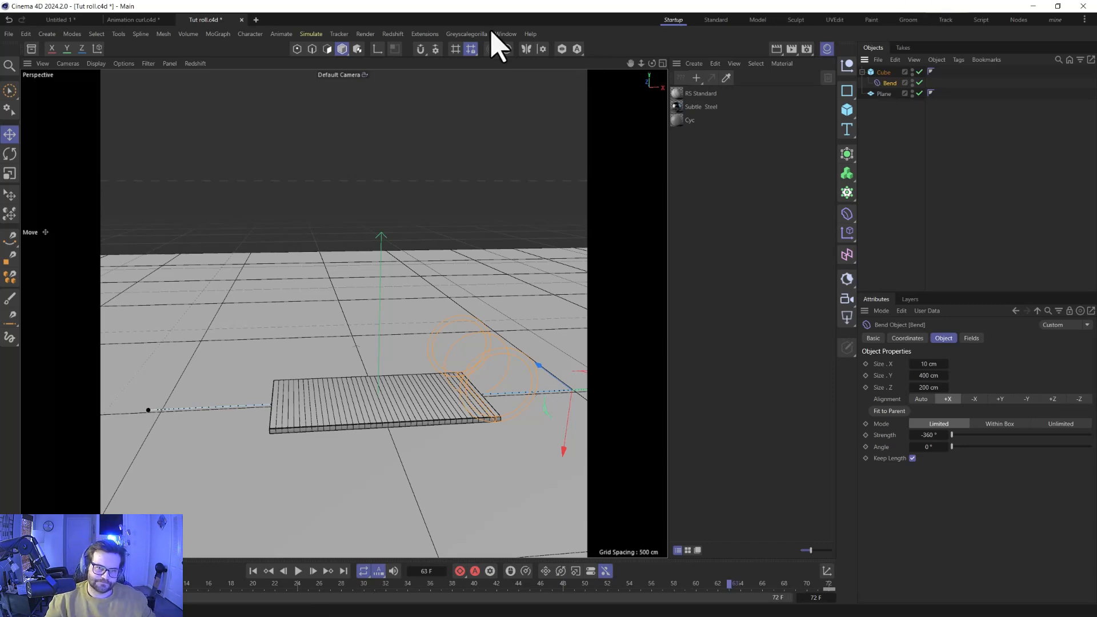
# - Open the F-Curve timeline, give the Bend's keyframes linear interpolation, and frame all its curves in an enlarged window
pyautogui.click(505, 34)
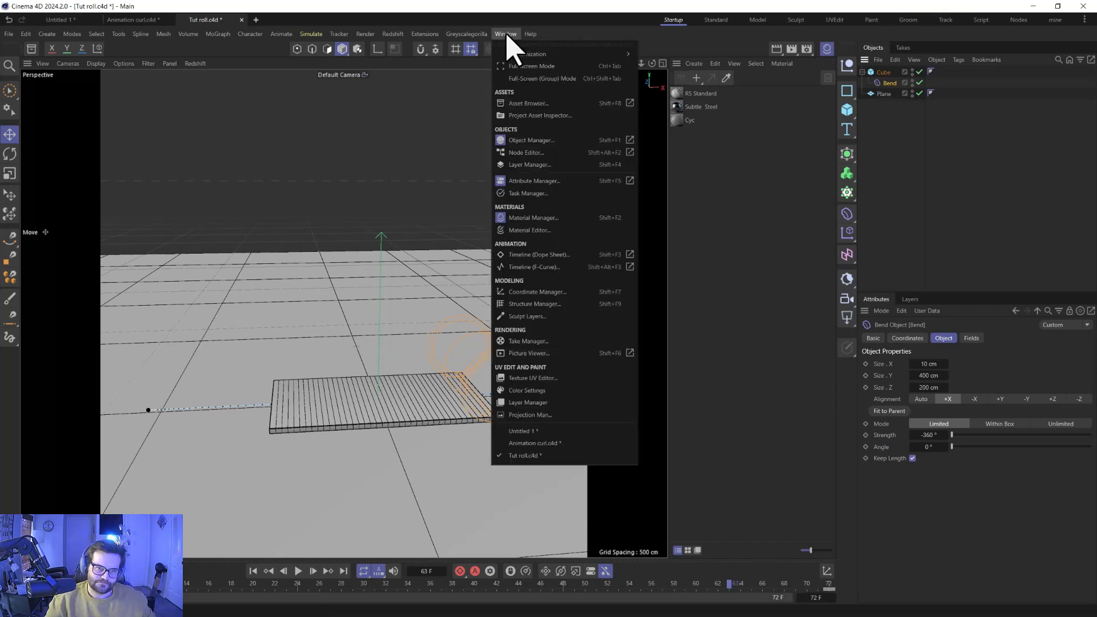
pyautogui.click(558, 267)
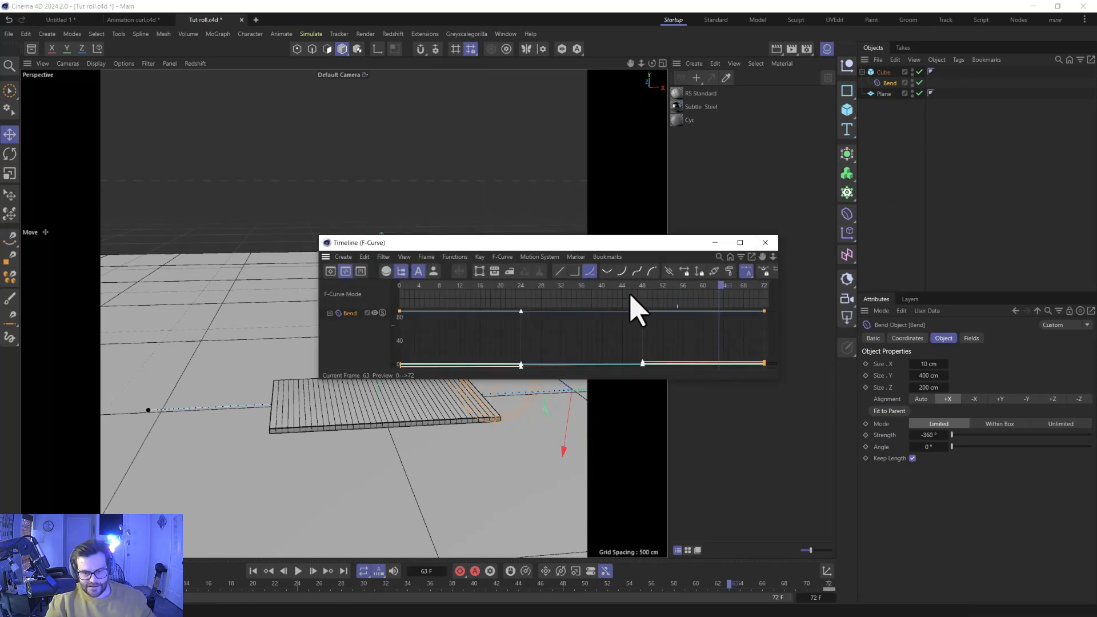
pyautogui.click(560, 272)
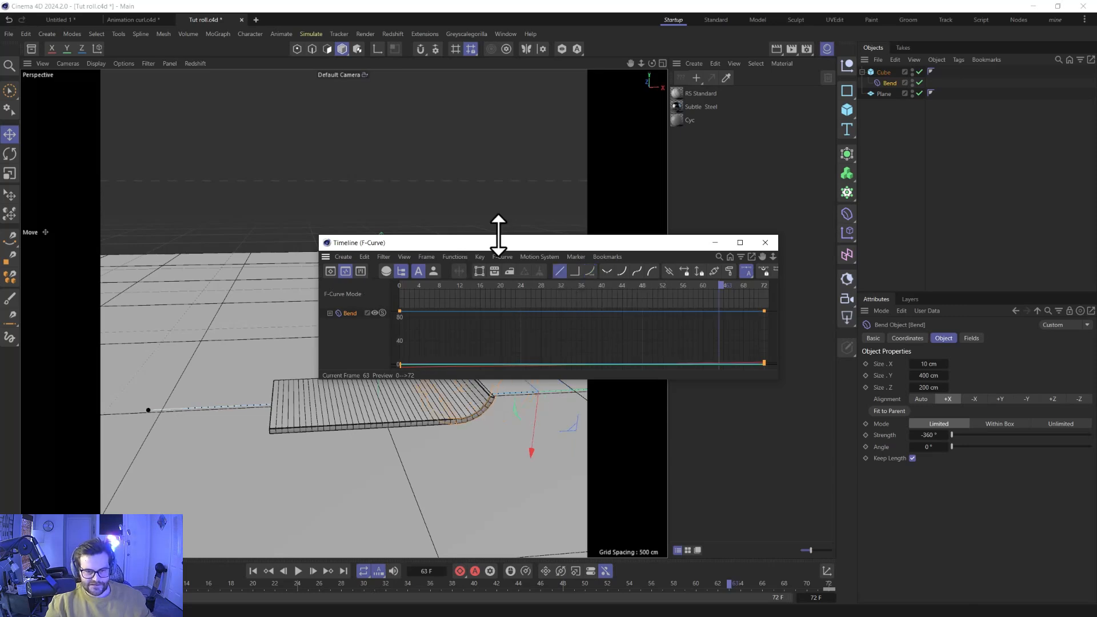
pyautogui.moveTo(501, 188); pyautogui.dragTo(501, 82)
pyautogui.click(358, 158)
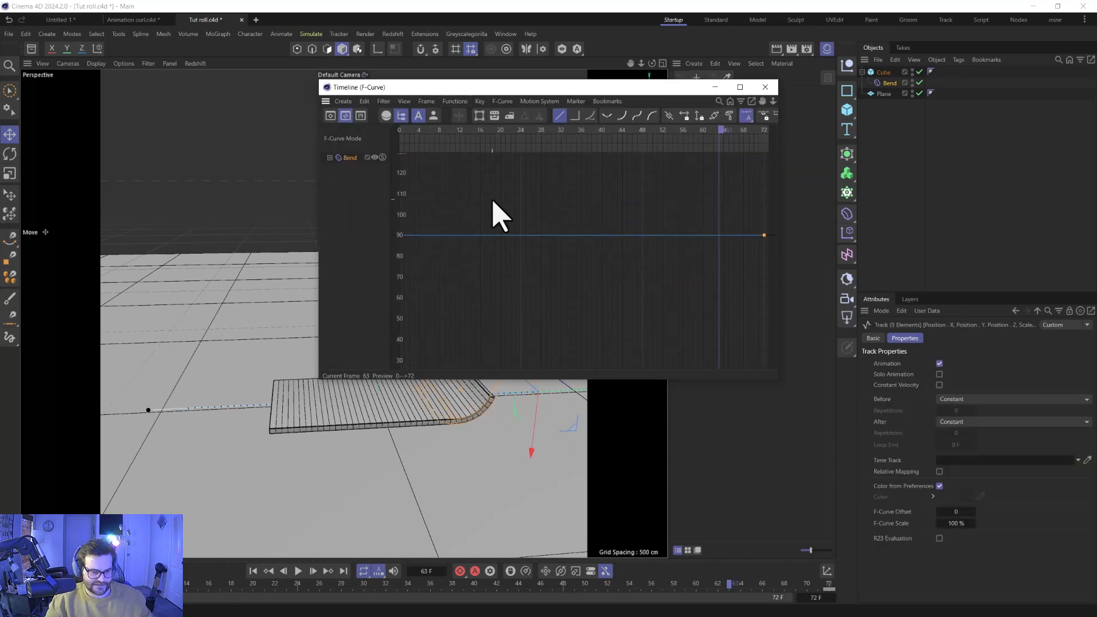
pyautogui.press('h')
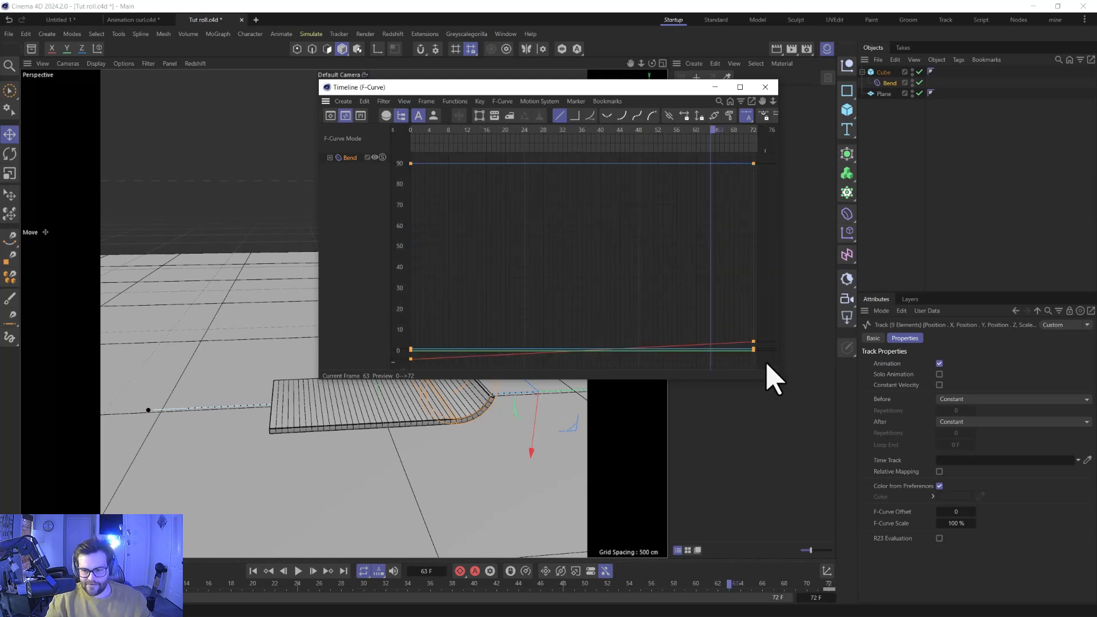
# - Try easing on all the Bend's keyframes, return them to linear interpolation, and close the F-Curve timeline
pyautogui.moveTo(767, 365); pyautogui.dragTo(399, 151)
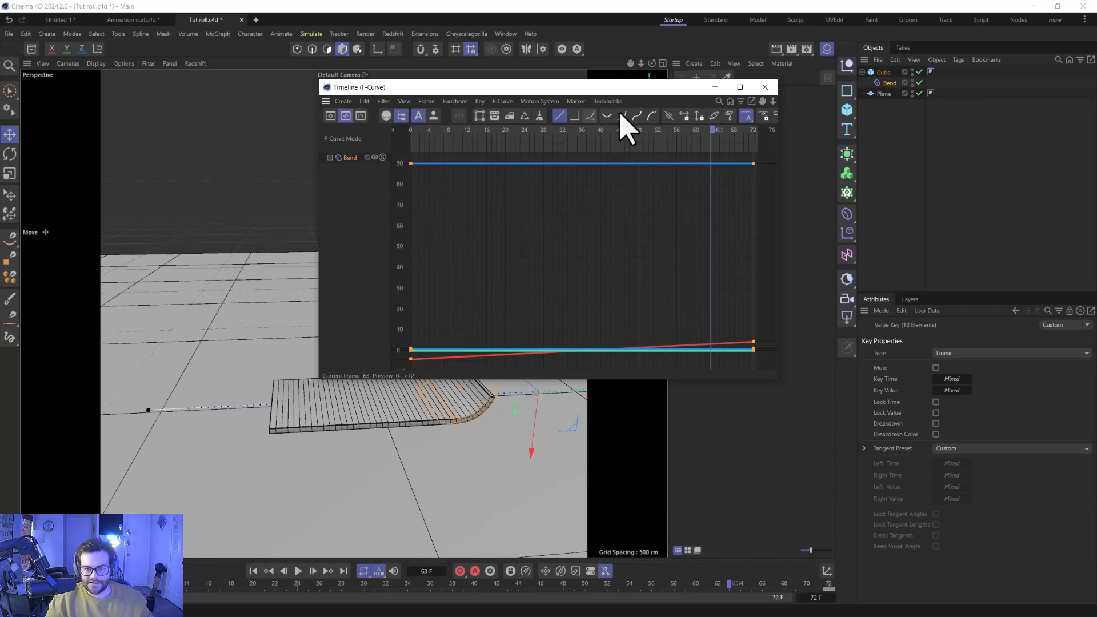
pyautogui.click(637, 116)
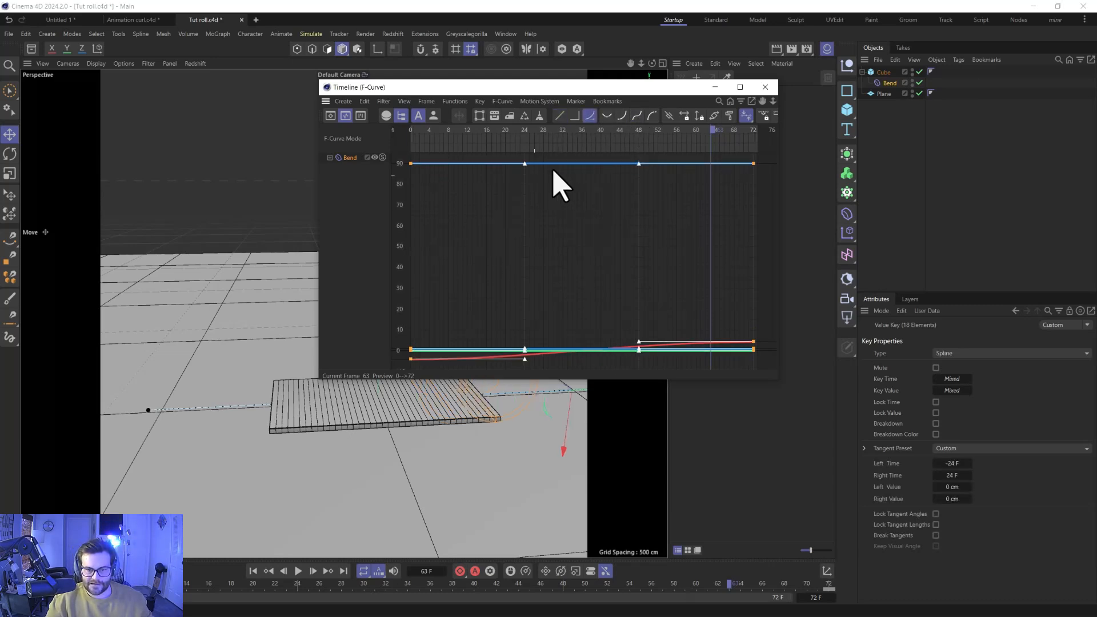
pyautogui.click(559, 116)
pyautogui.click(766, 87)
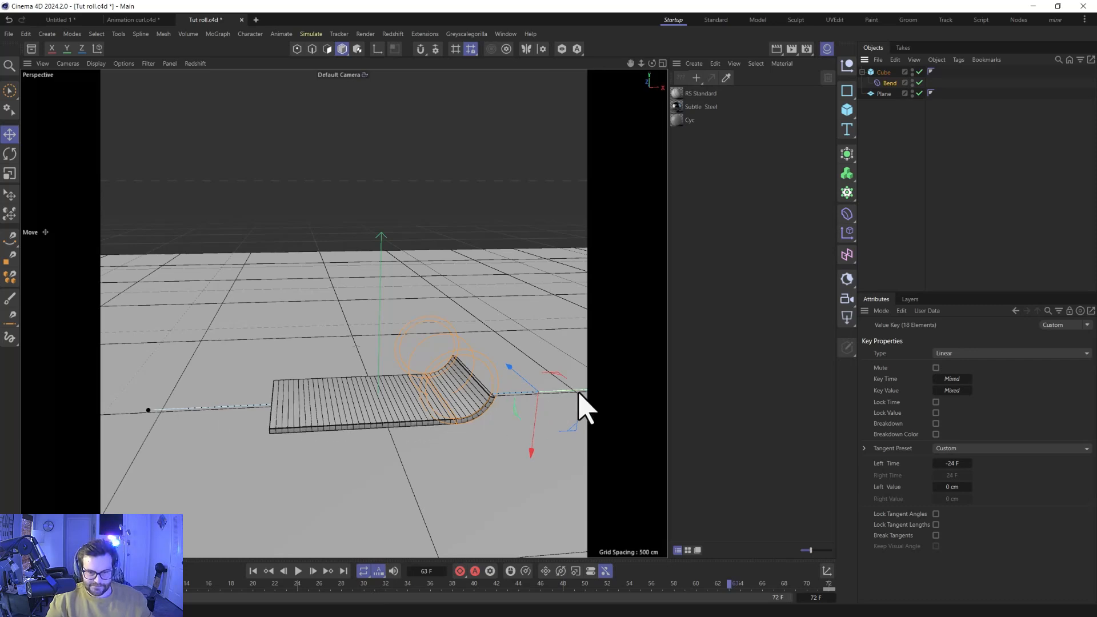
# - Set the cube's X segments to 5 and preview the coarser roll from the first frame
pyautogui.click(298, 571)
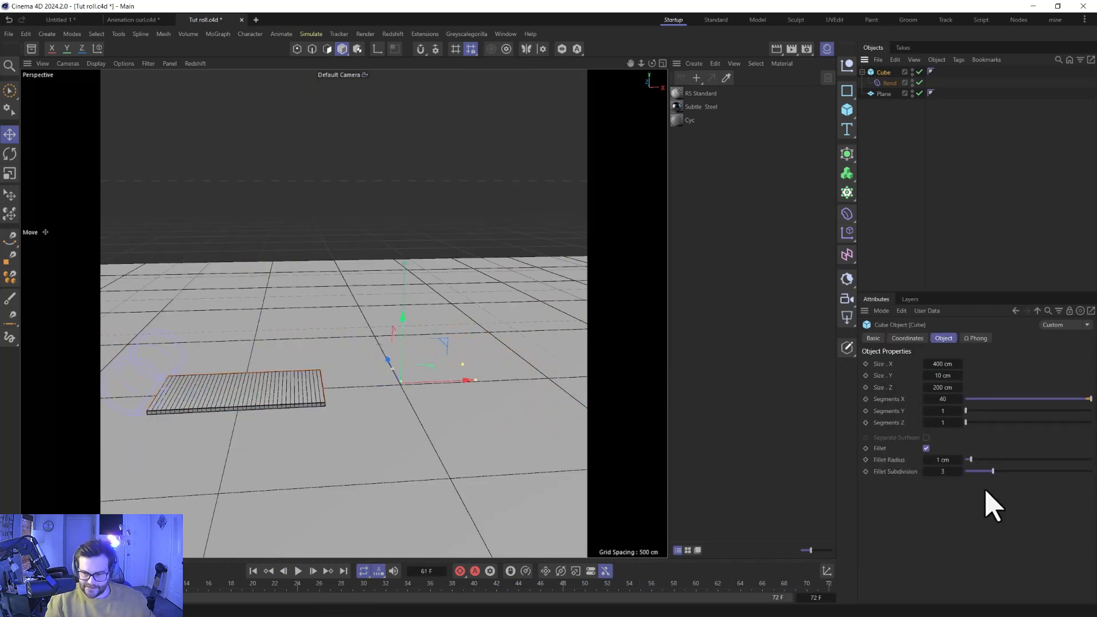
pyautogui.moveTo(1075, 399); pyautogui.dragTo(991, 399)
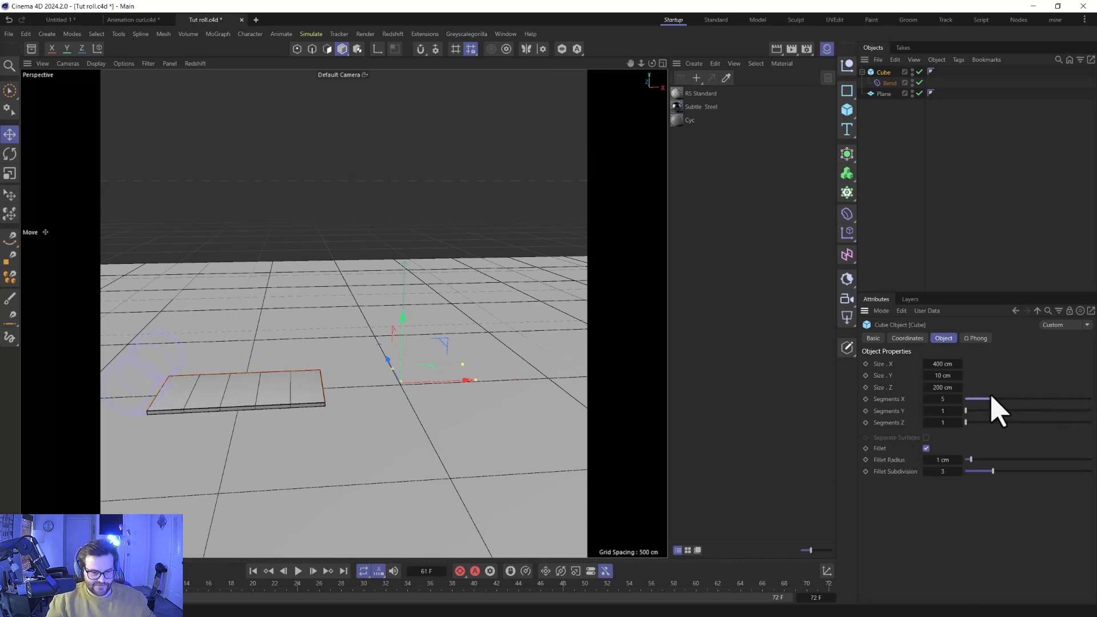
pyautogui.click(254, 571)
pyautogui.click(298, 571)
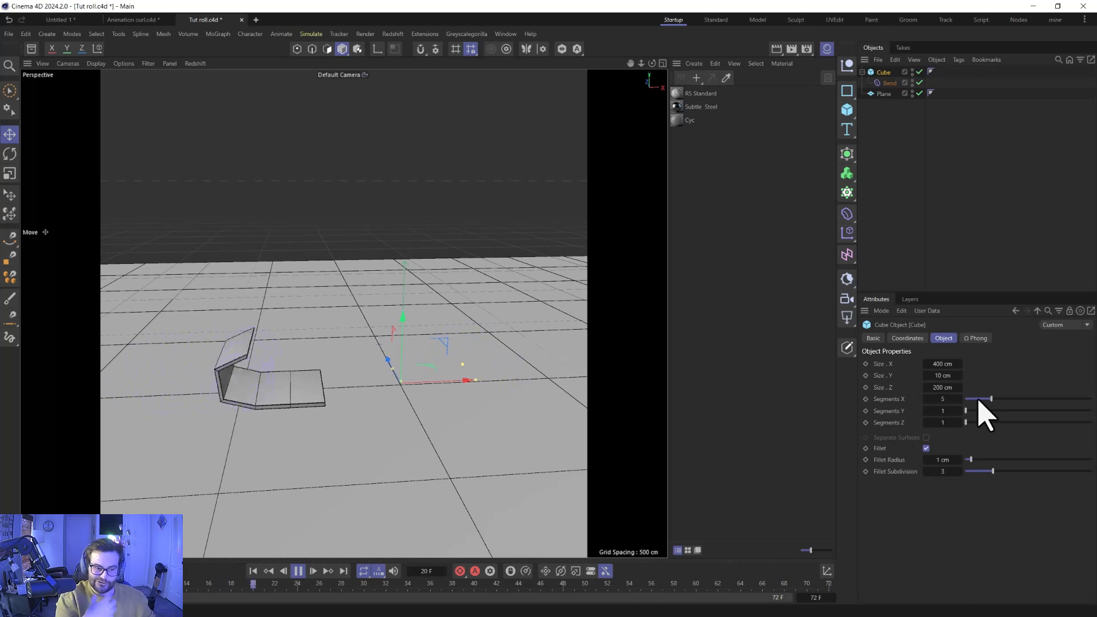
# - Compare the roll with 40 X segments during playback, settle on 6 segments, and stop the animation
pyautogui.moveTo(992, 399); pyautogui.dragTo(1089, 399)
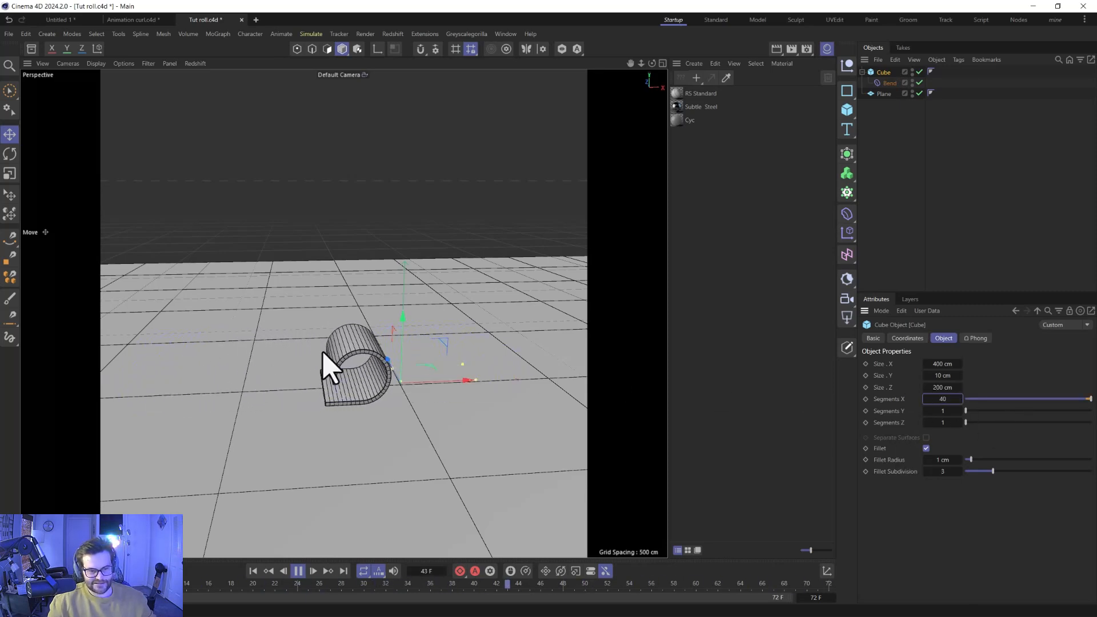
pyautogui.moveTo(1003, 400); pyautogui.dragTo(978, 403)
pyautogui.moveTo(986, 400); pyautogui.dragTo(999, 399)
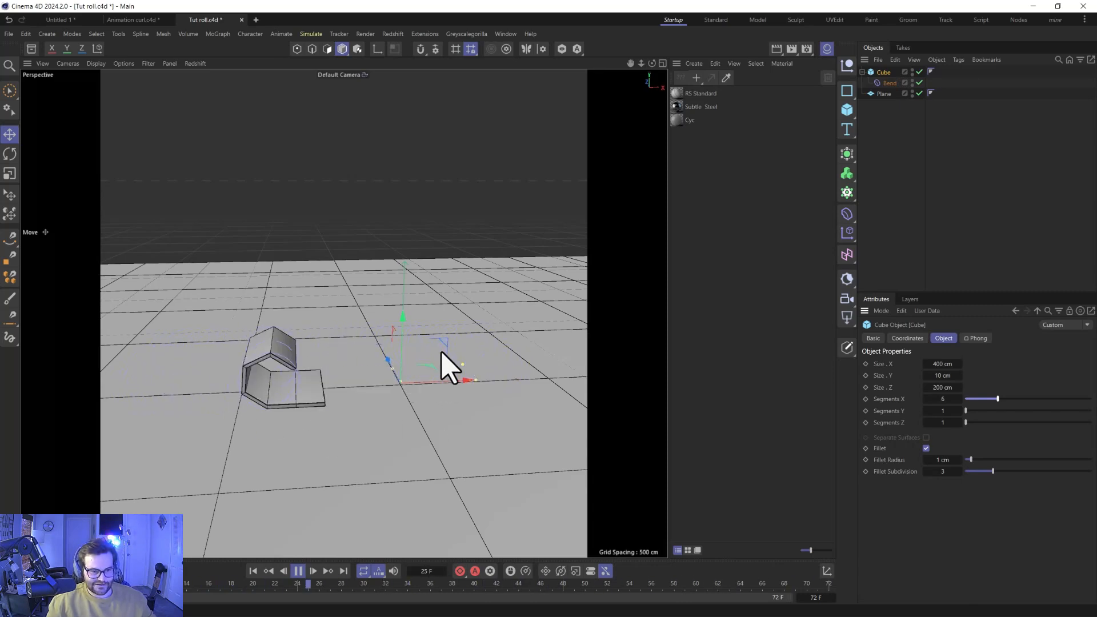
pyautogui.click(298, 572)
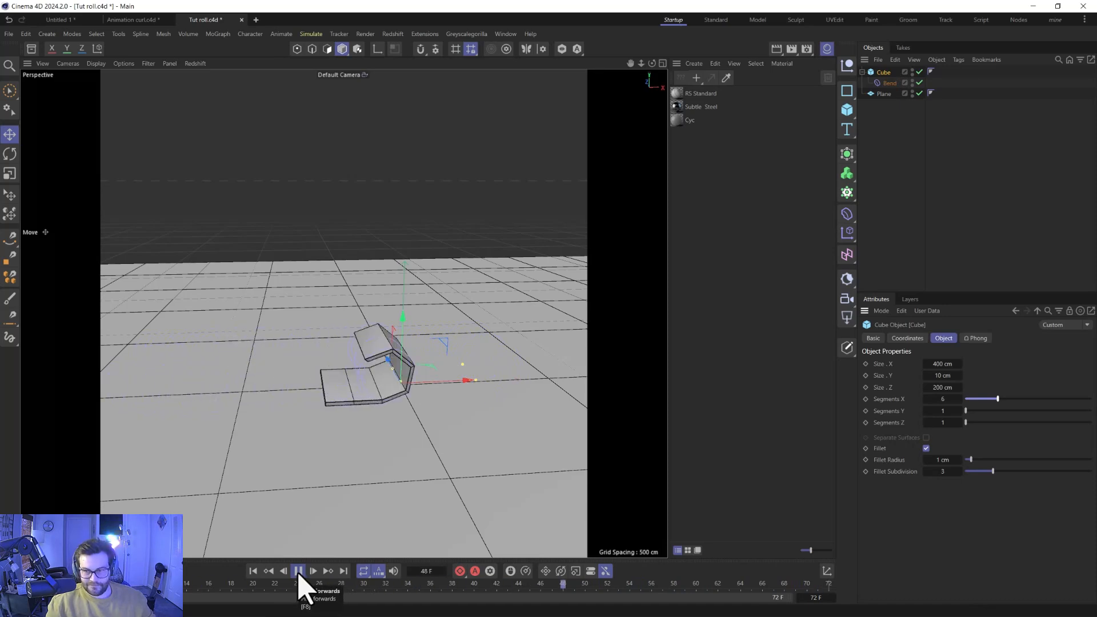
# - Duplicate the six-segment cube with its Bend below the Plane, then disable the copy and hide it in viewport and render
pyautogui.keyDown('ctrl'); pyautogui.moveTo(882, 73); pyautogui.dragTo(886, 137); pyautogui.keyUp('ctrl')
pyautogui.click(920, 114)
pyautogui.click(913, 102)
pyautogui.moveTo(913, 102); pyautogui.dragTo(913, 117)
pyautogui.click(862, 104)
# - Set the original cube's X segments to 40 and bake it as an Alembic object
pyautogui.click(887, 76)
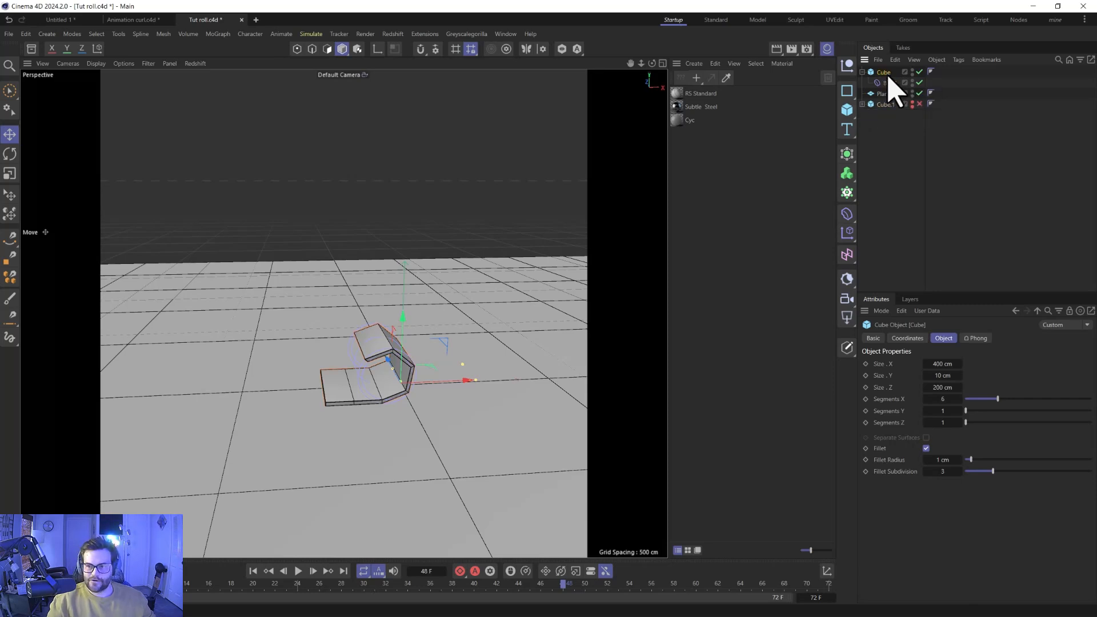
pyautogui.moveTo(942, 399); pyautogui.dragTo(945, 399)
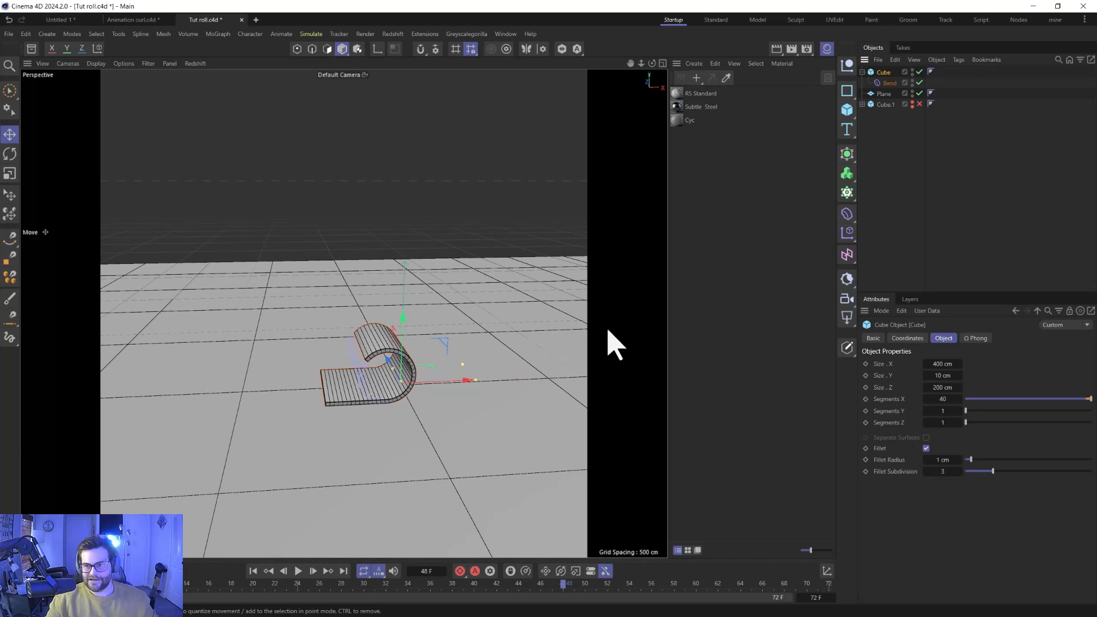
pyautogui.rightClick(893, 76)
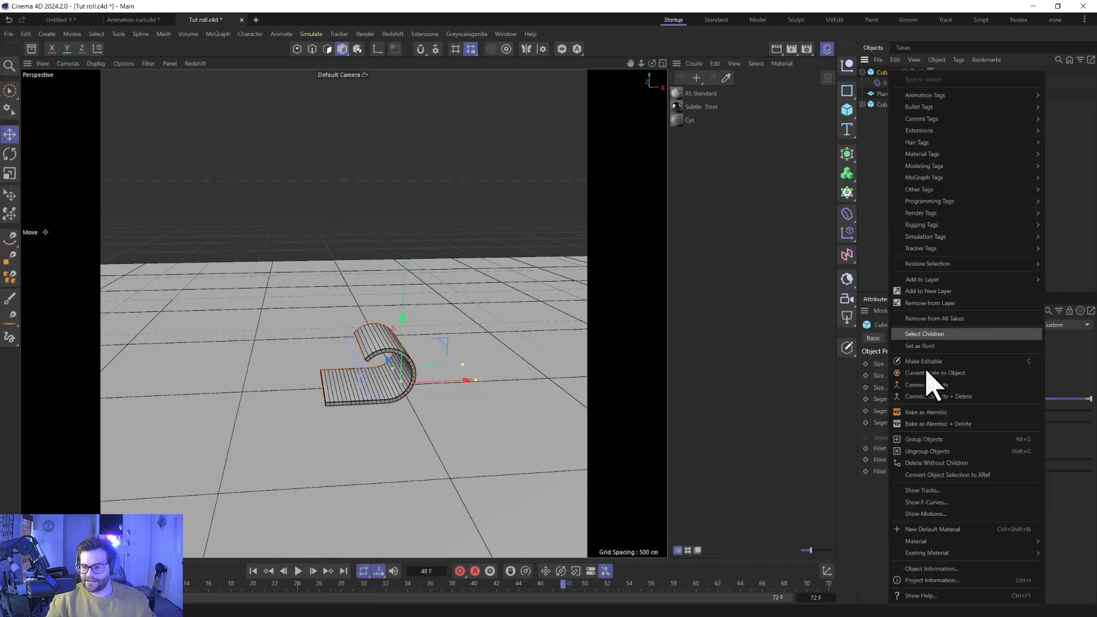
pyautogui.click(942, 414)
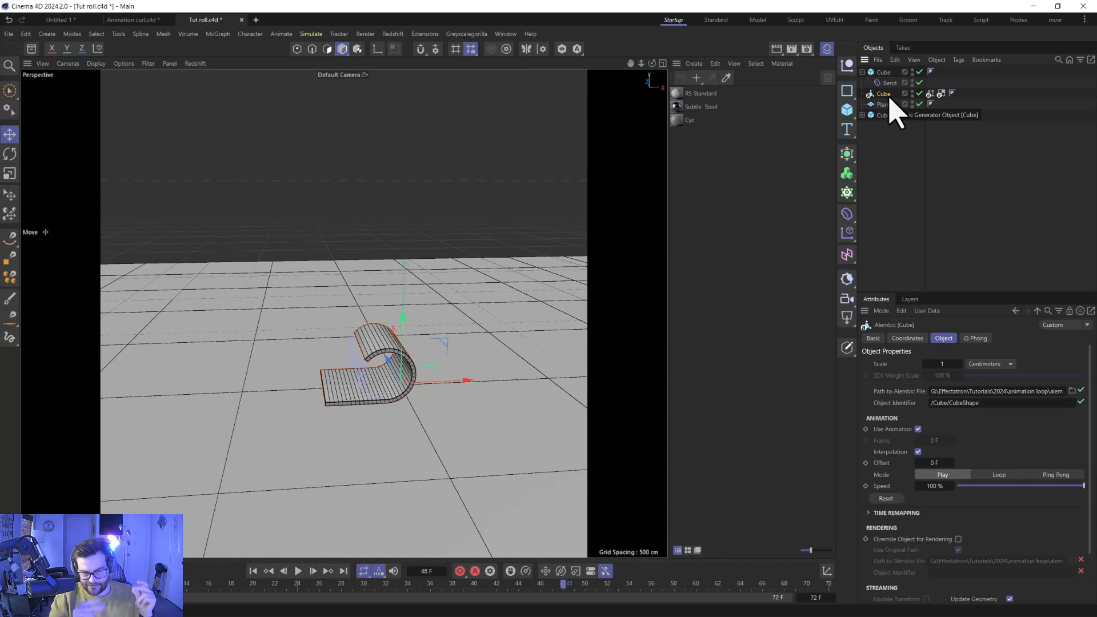
# - Hide and disable the original cube with its Bend, and move the baked Alembic cube to the end of the object list
pyautogui.click(909, 72)
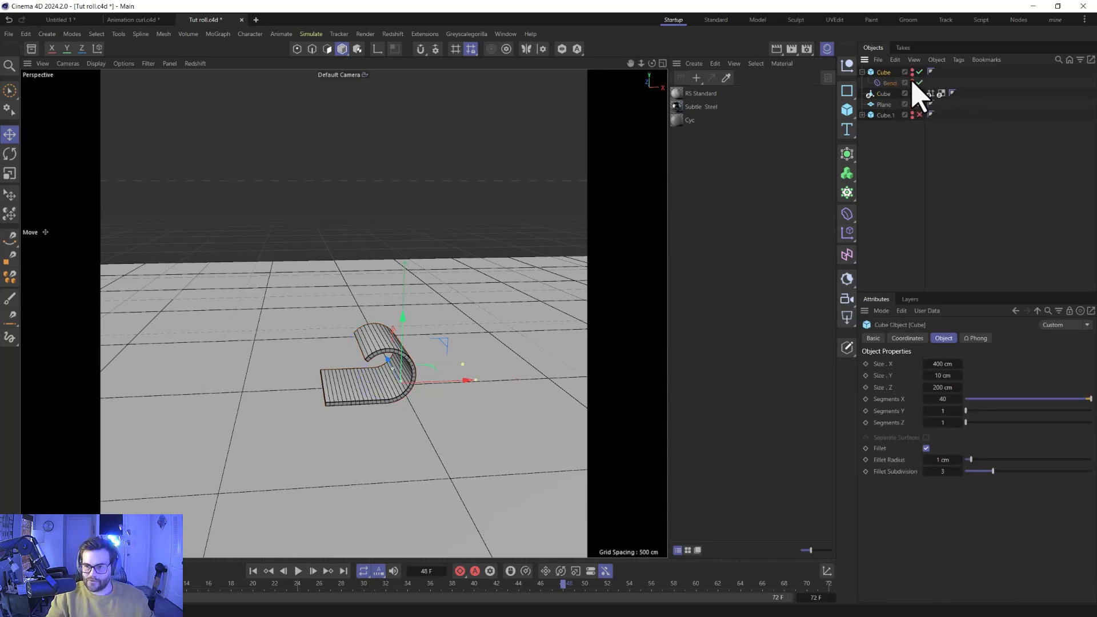
pyautogui.click(919, 72)
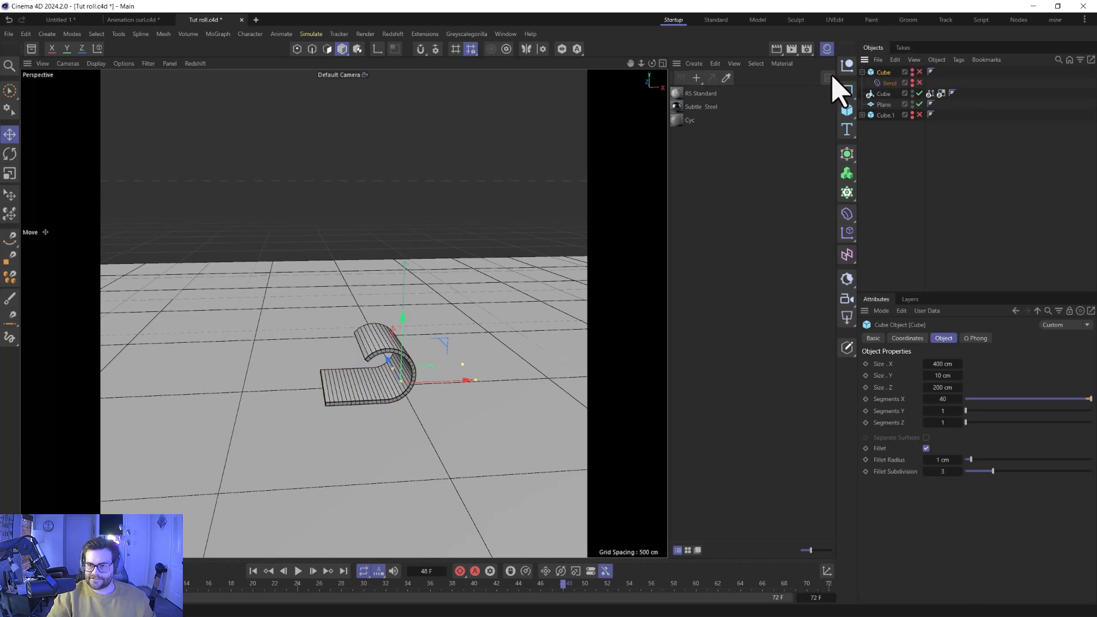
pyautogui.click(862, 72)
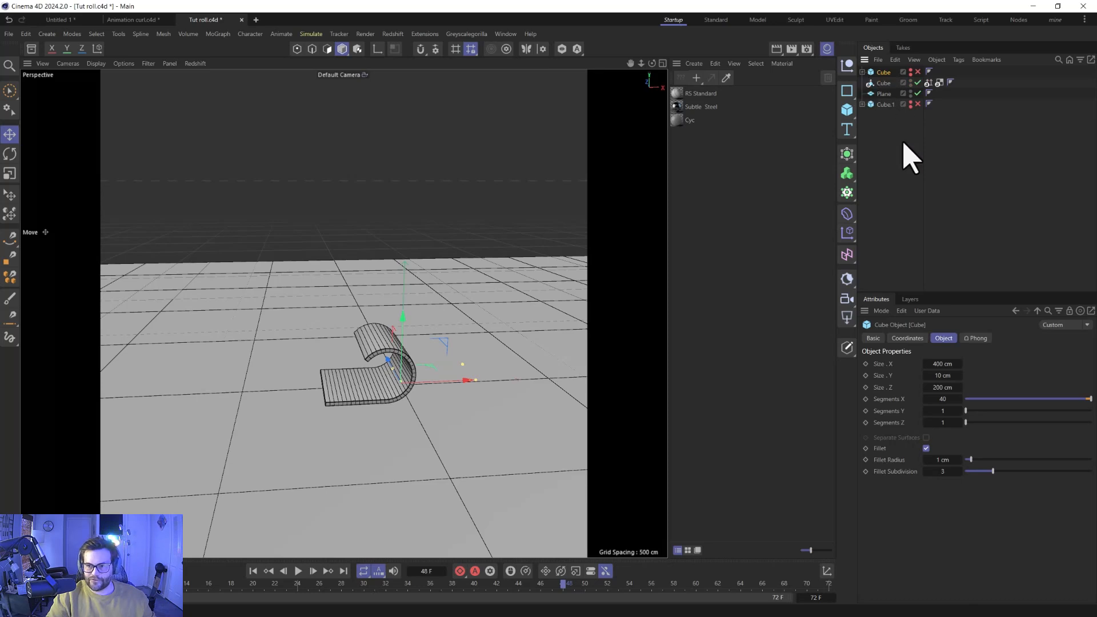
pyautogui.moveTo(886, 83); pyautogui.dragTo(880, 112)
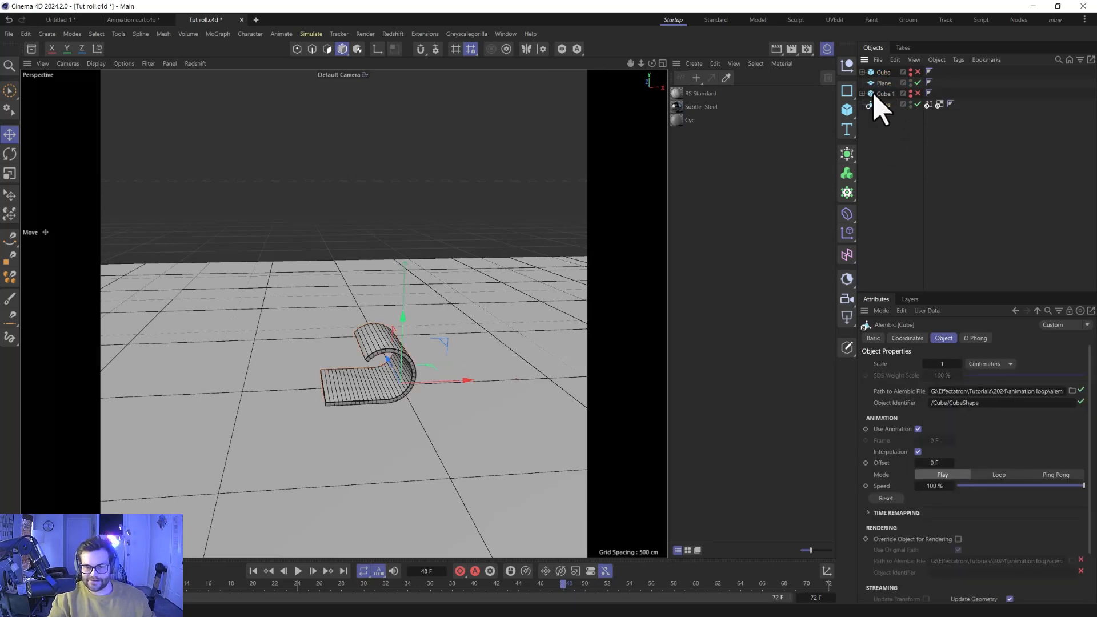
# - Play the baked Alembic cube's animation from the first frame to check the roll
pyautogui.click(254, 571)
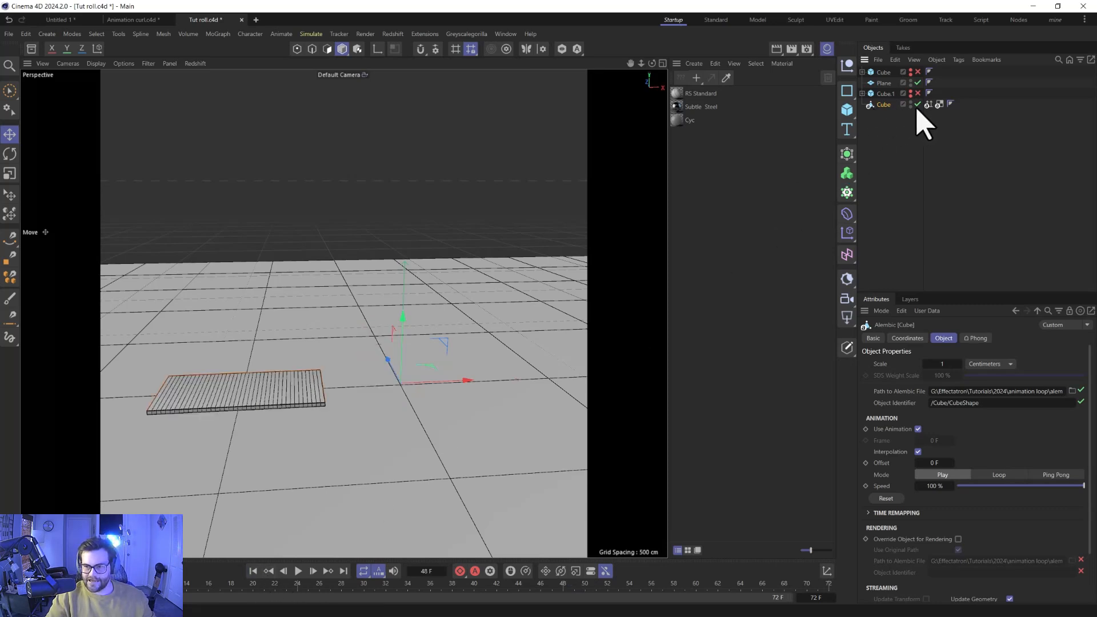
pyautogui.click(298, 571)
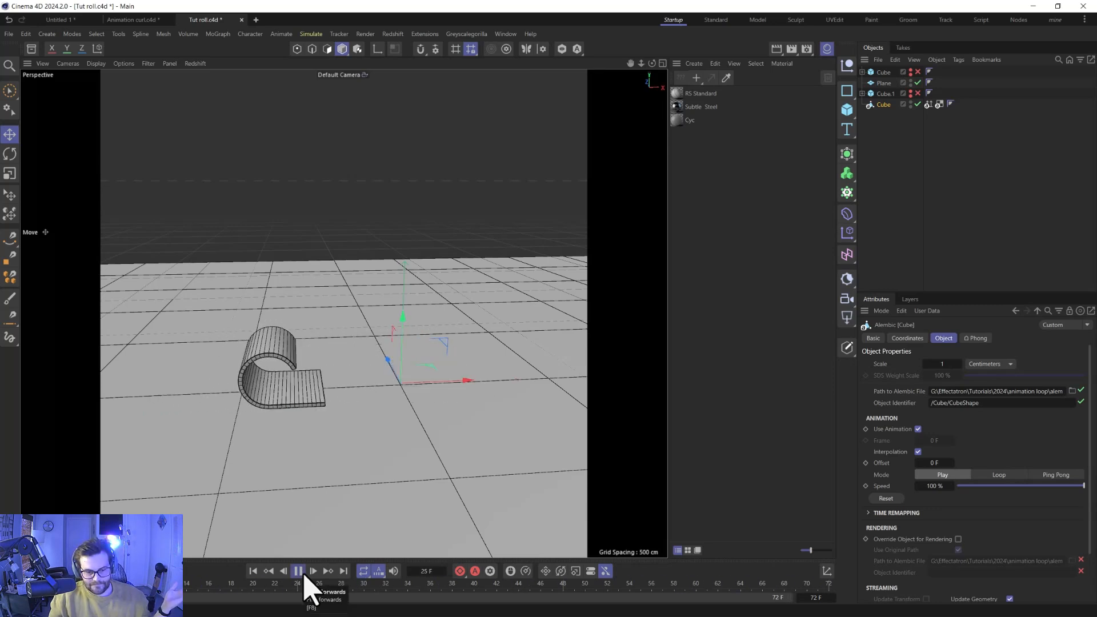
pyautogui.click(299, 572)
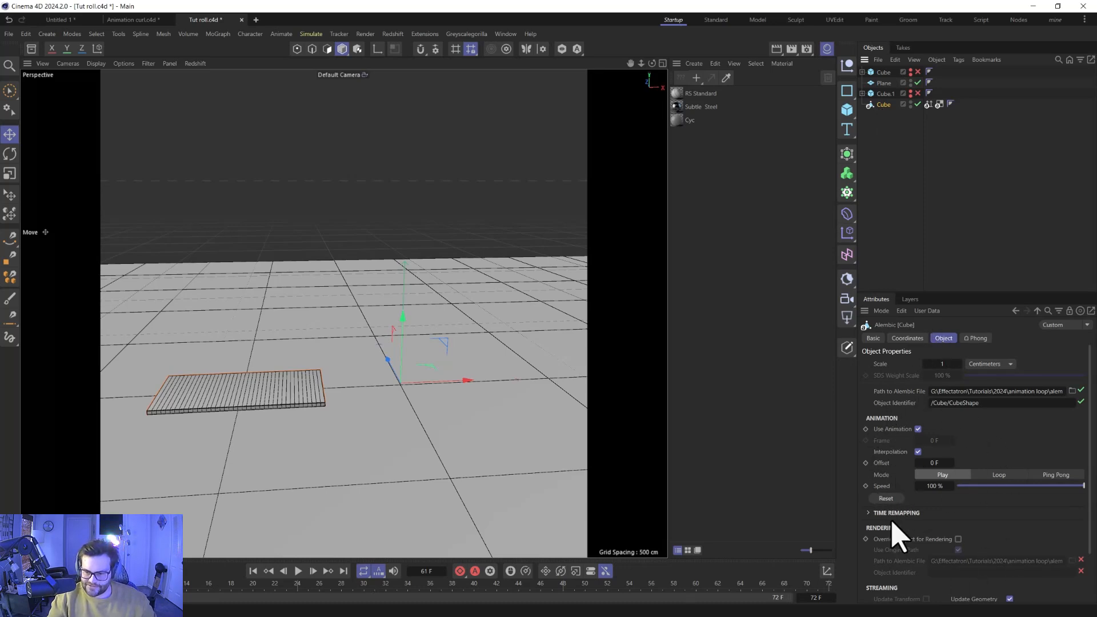
# - Set the Alembic cube's animation mode to Ping Pong and extend the timeline end to frame 144
pyautogui.click(1067, 475)
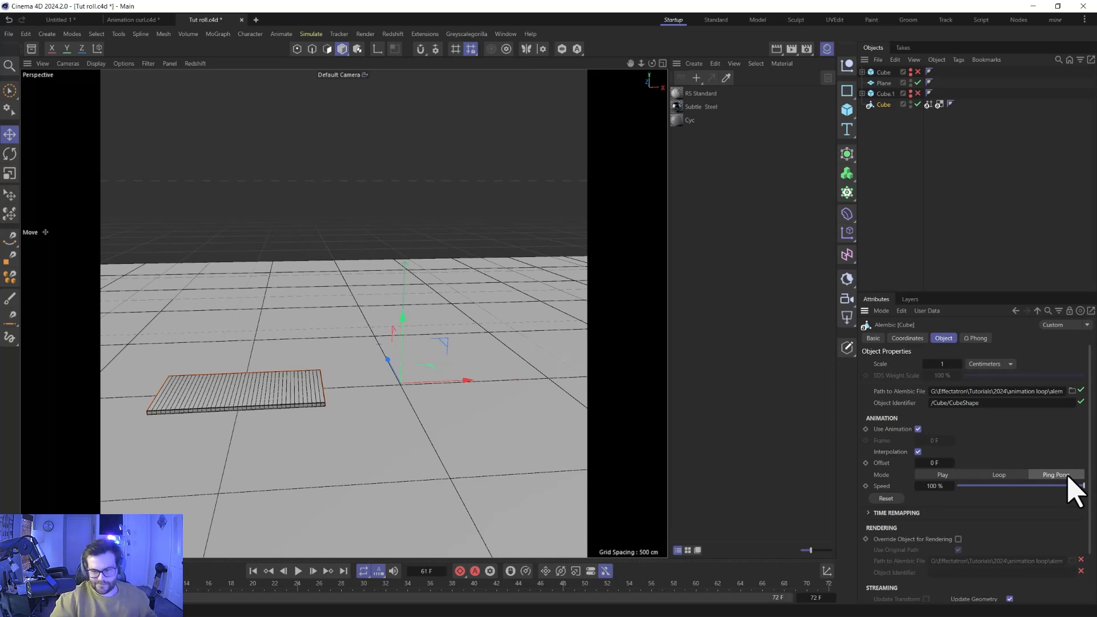
pyautogui.click(825, 600)
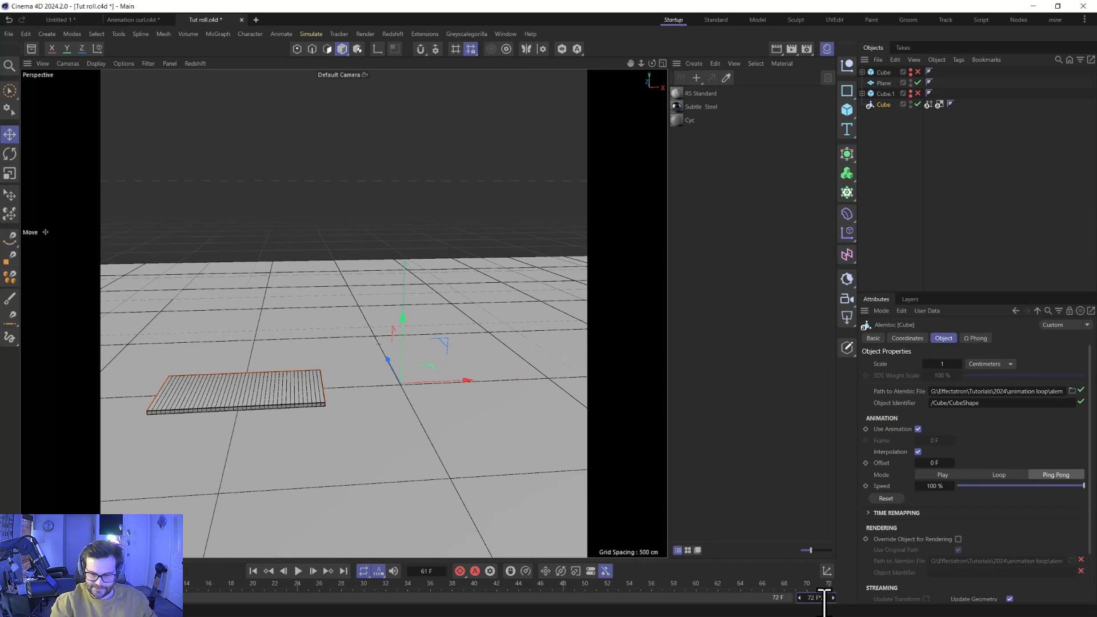
pyautogui.write('144')
pyautogui.press('Return')
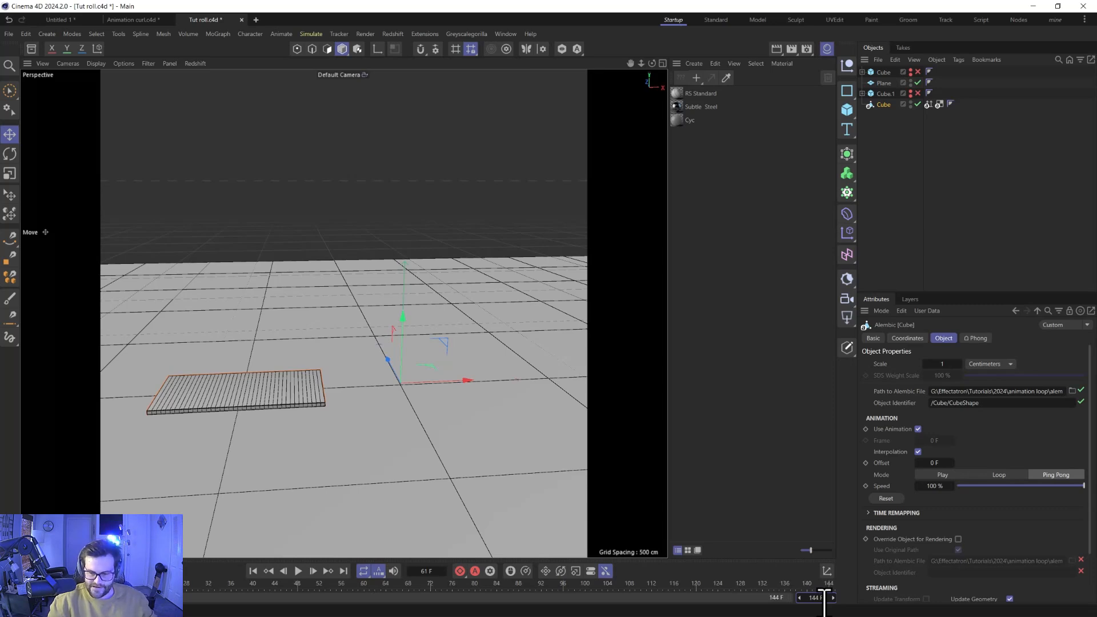
# - Shorten the timeline end to frame 143 and play back the animation to check the ping-pong loop
pyautogui.click(298, 571)
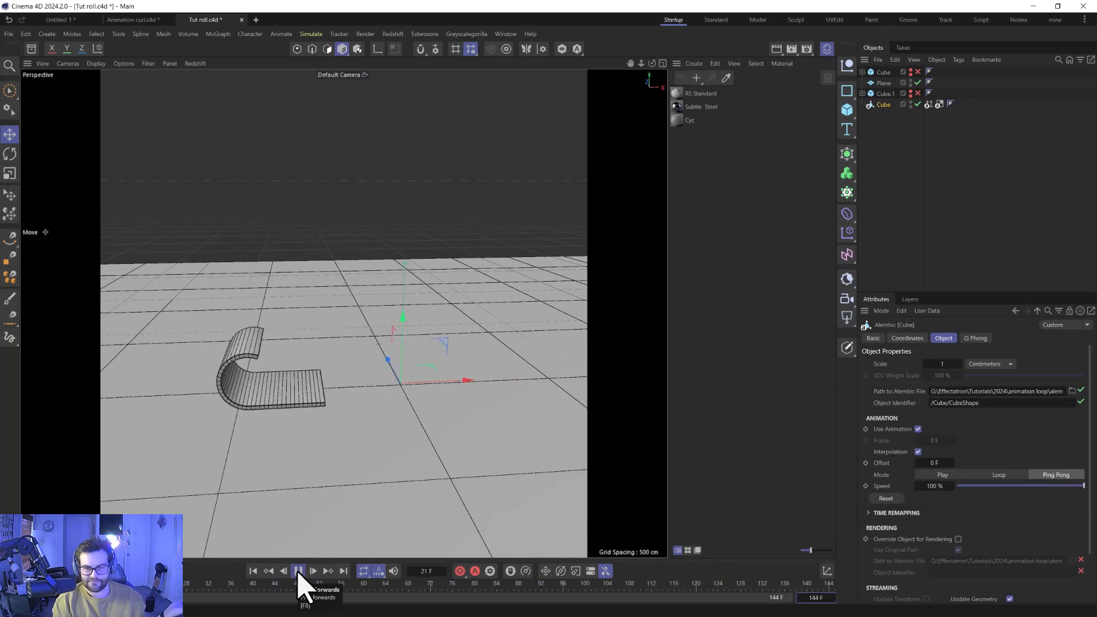
pyautogui.click(298, 571)
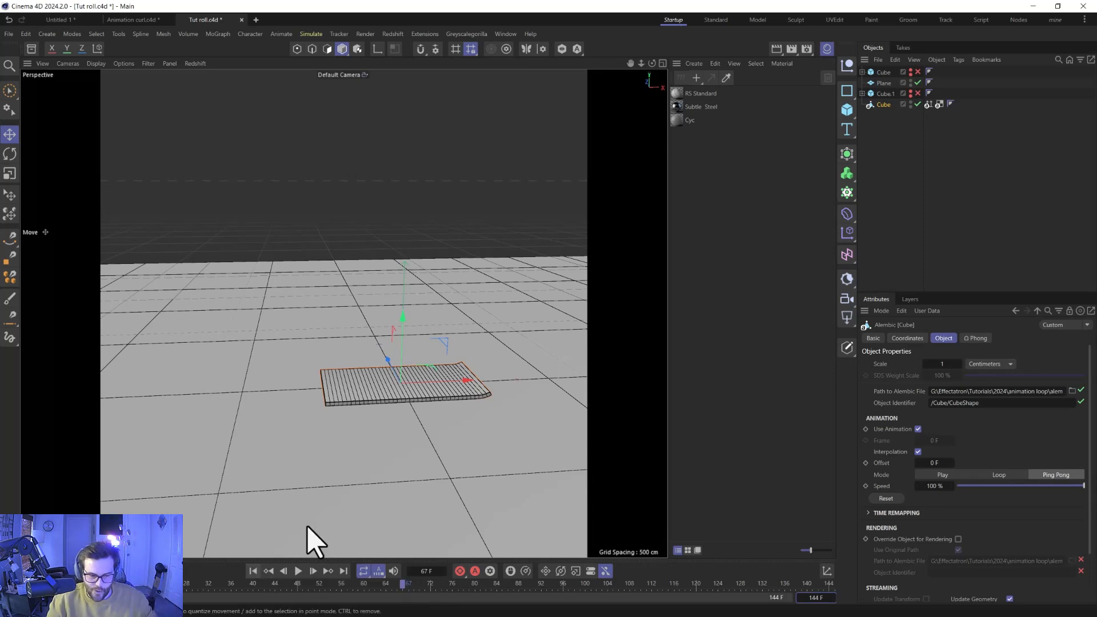
pyautogui.click(800, 597)
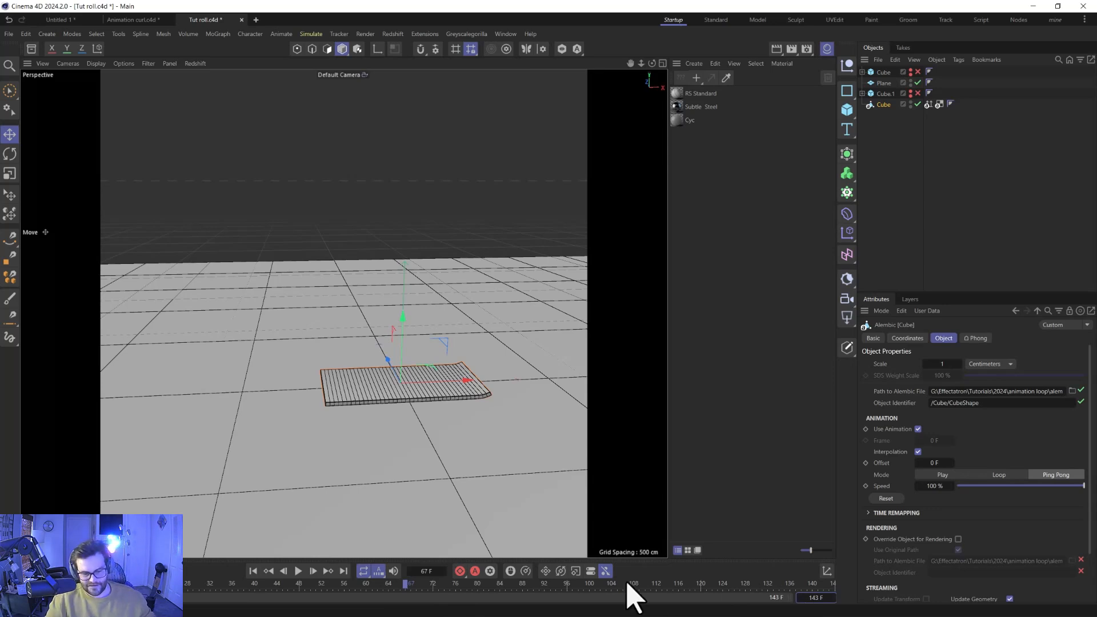
pyautogui.click(763, 584)
pyautogui.click(299, 571)
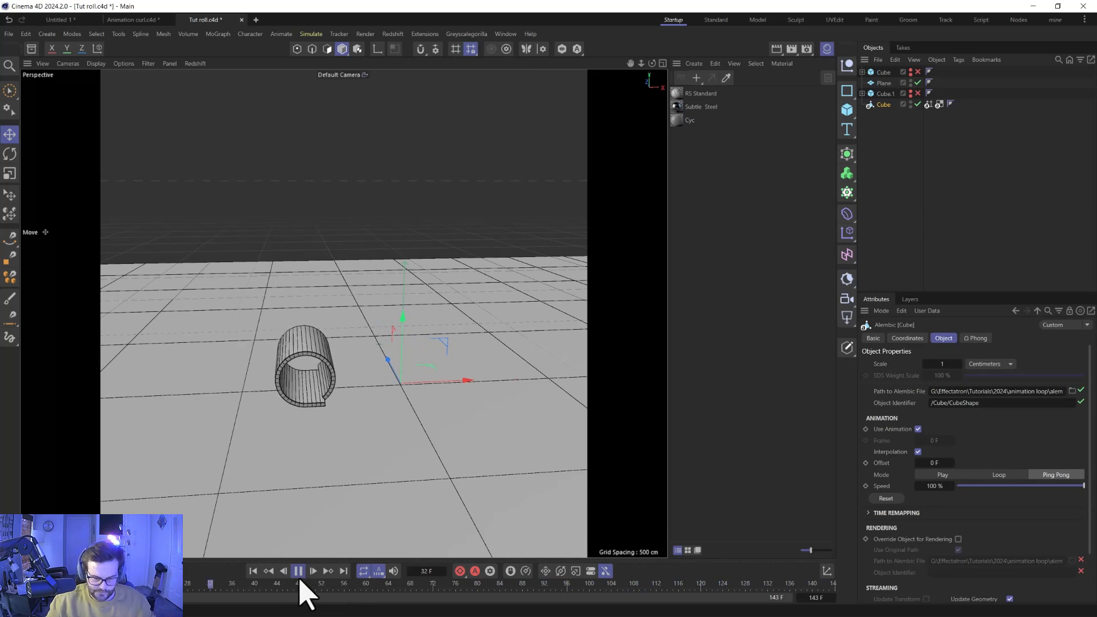
pyautogui.click(298, 572)
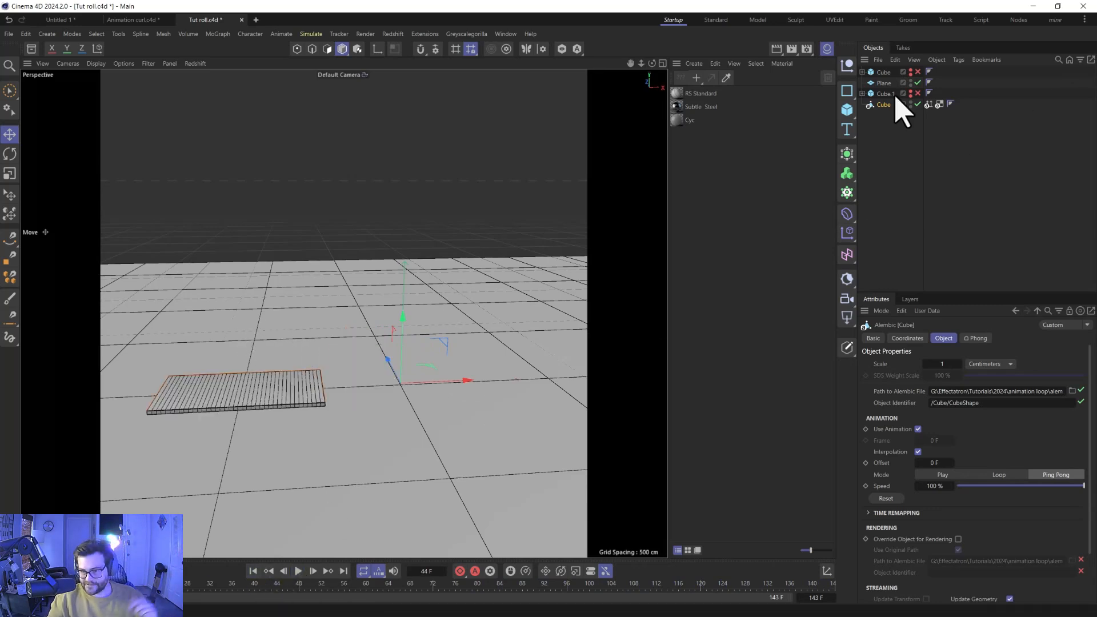
# - Put the Alembic cube in a Linear Cloner with a per-step position of 0 cm in Y and 200 cm in Z
pyautogui.keyDown('alt'); pyautogui.click(848, 193); pyautogui.keyUp('alt')
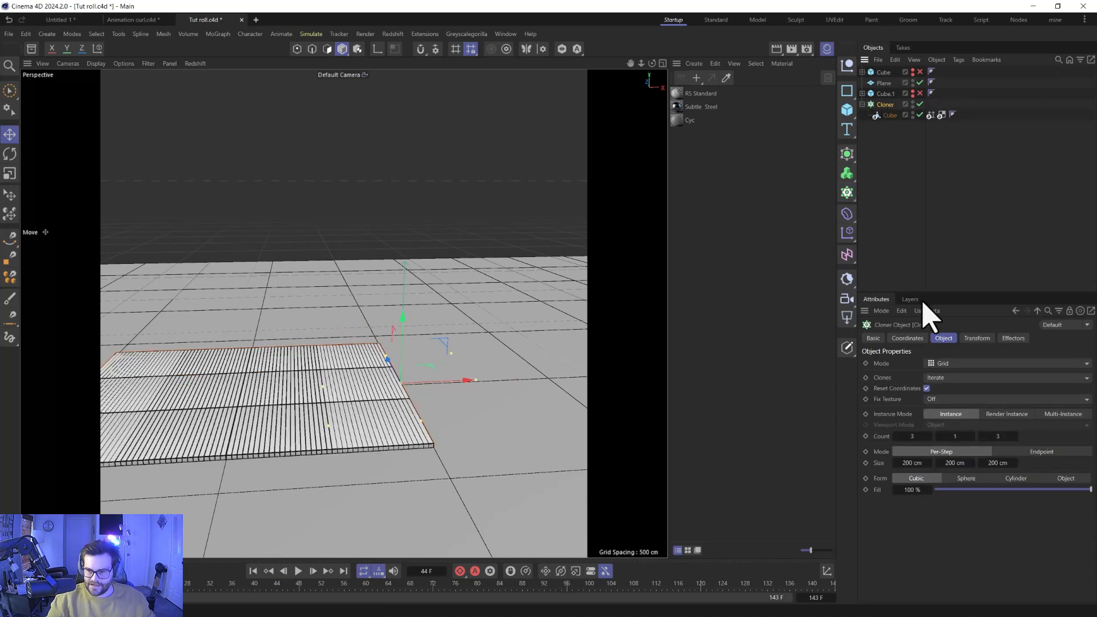
pyautogui.click(950, 366)
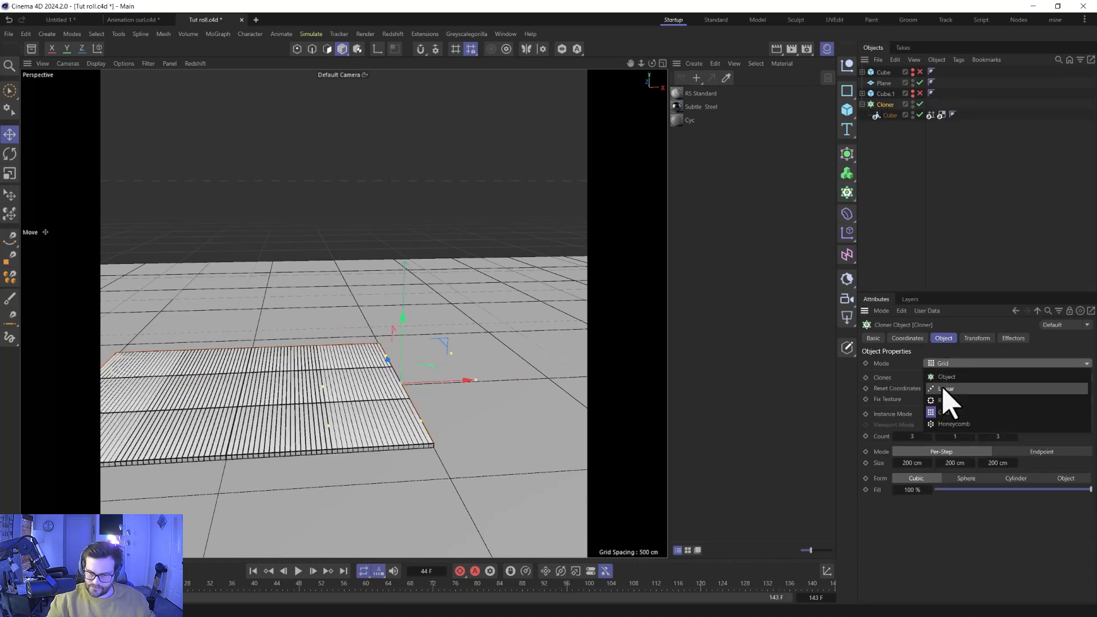
pyautogui.click(946, 389)
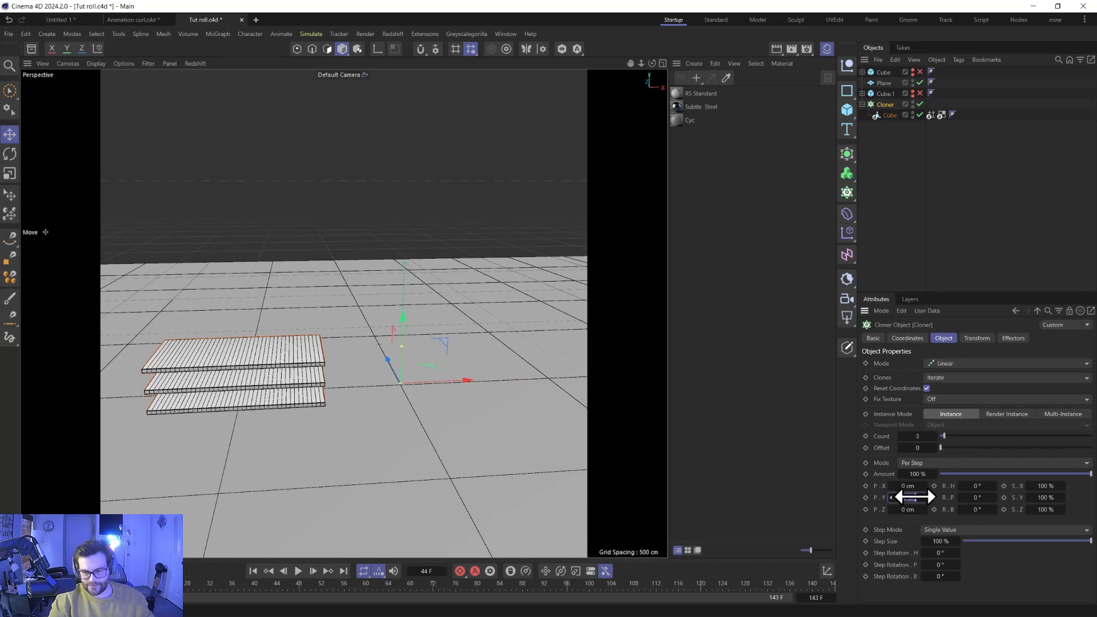
pyautogui.moveTo(915, 497); pyautogui.dragTo(891, 498)
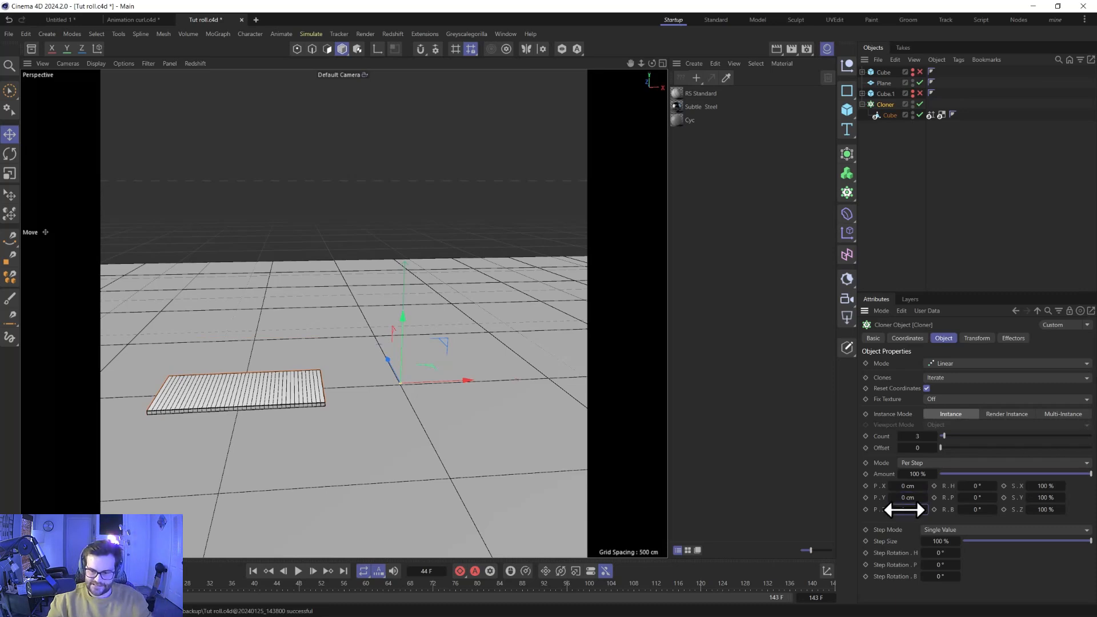
pyautogui.moveTo(903, 509); pyautogui.dragTo(905, 509)
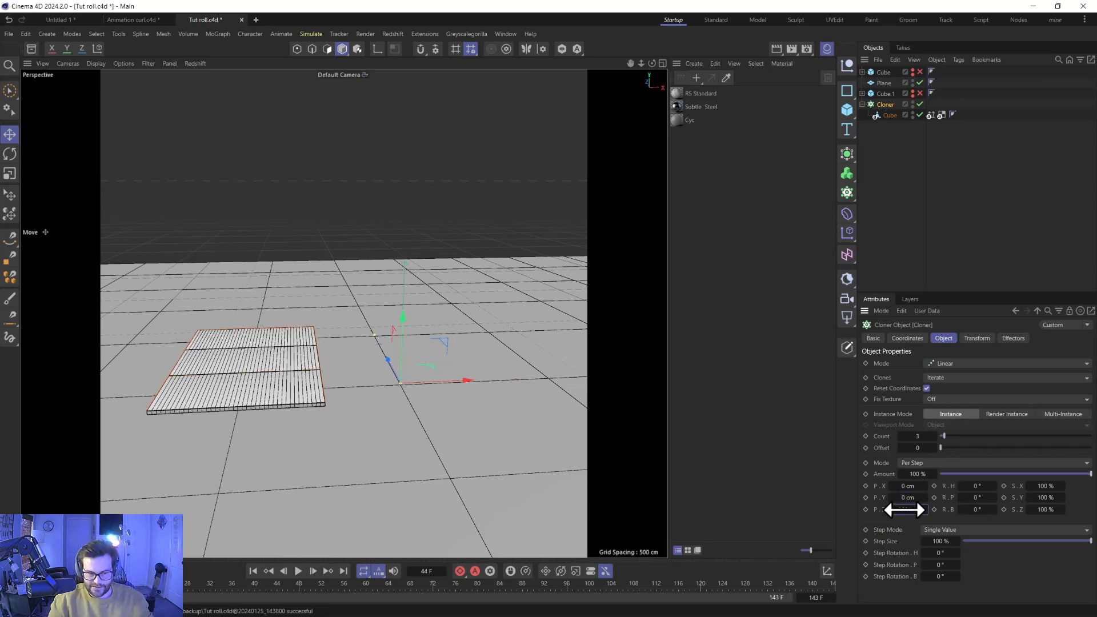
# - Switch the Cloner to Multi-Instance with a count of 10 and preview the clones' animation
pyautogui.click(1061, 415)
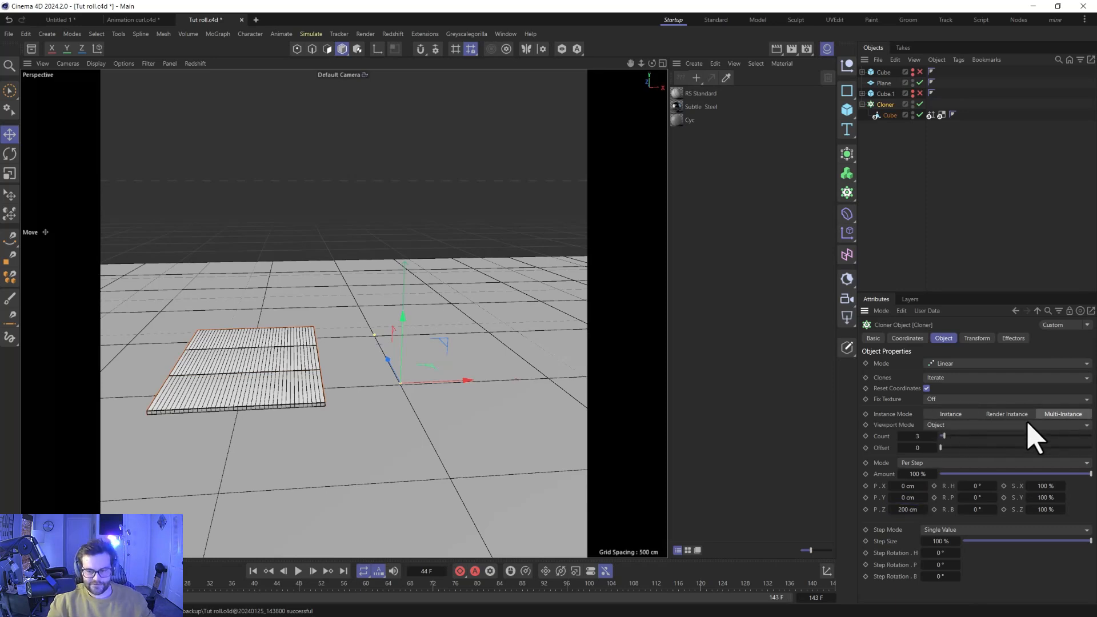
pyautogui.click(935, 438)
pyautogui.click(935, 438)
pyautogui.click(935, 438)
pyautogui.click(936, 438)
pyautogui.click(936, 438)
pyautogui.click(936, 438)
pyautogui.click(935, 438)
pyautogui.click(936, 437)
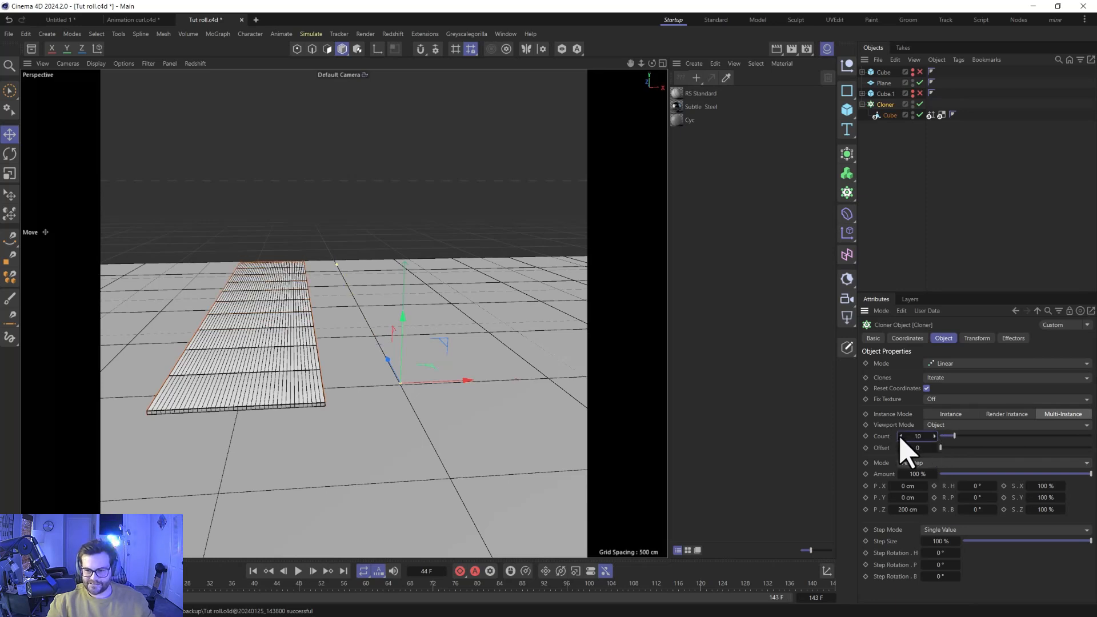
pyautogui.click(297, 572)
pyautogui.click(933, 437)
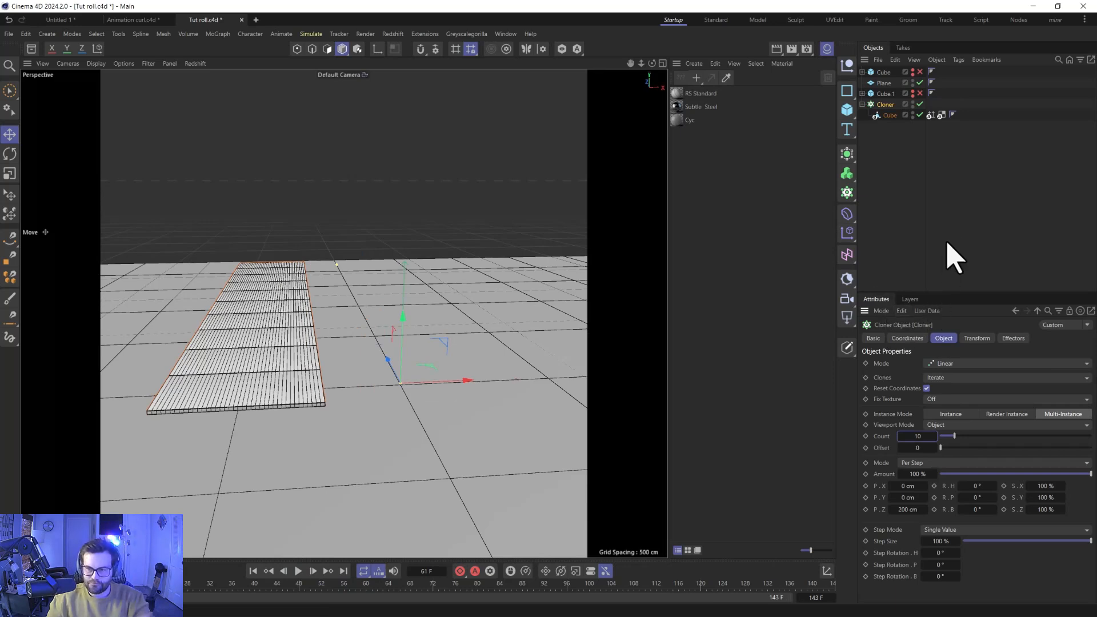
# - Duplicate the Alembic cube inside the Cloner, set the copy's offset to -8 F, and play back the result
pyautogui.click(891, 116)
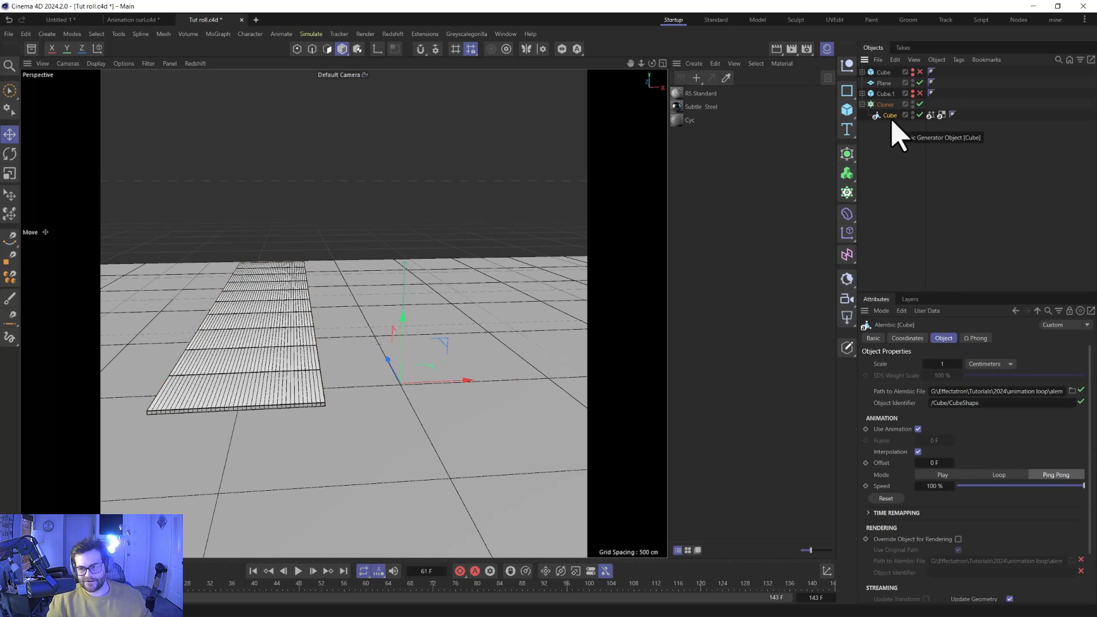
pyautogui.keyDown('ctrl'); pyautogui.moveTo(896, 112); pyautogui.dragTo(897, 114); pyautogui.keyUp('ctrl')
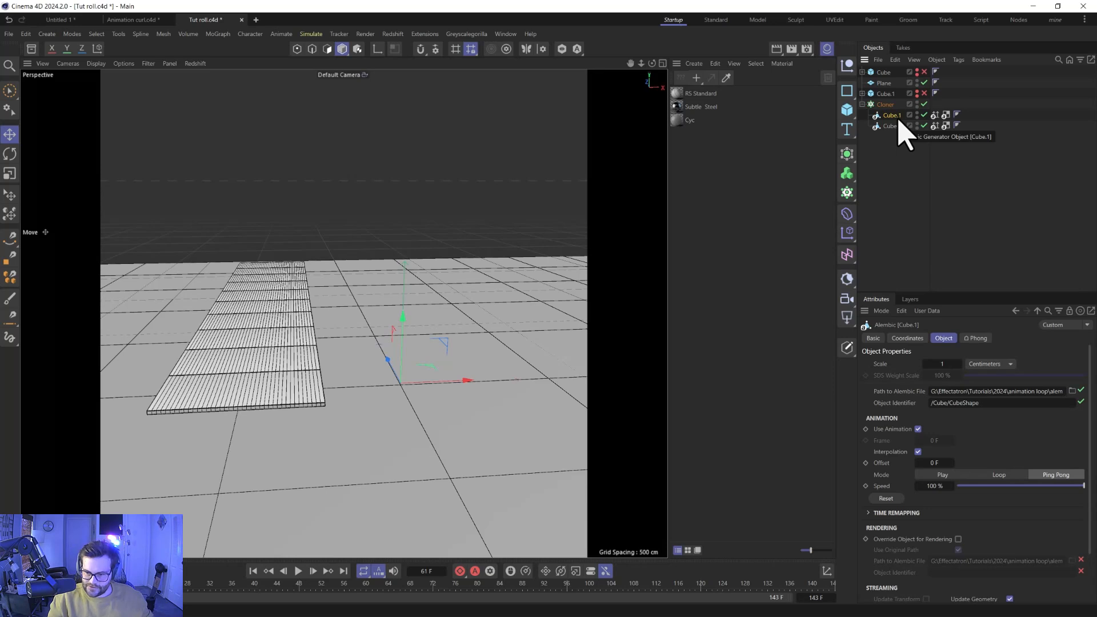
pyautogui.click(928, 463)
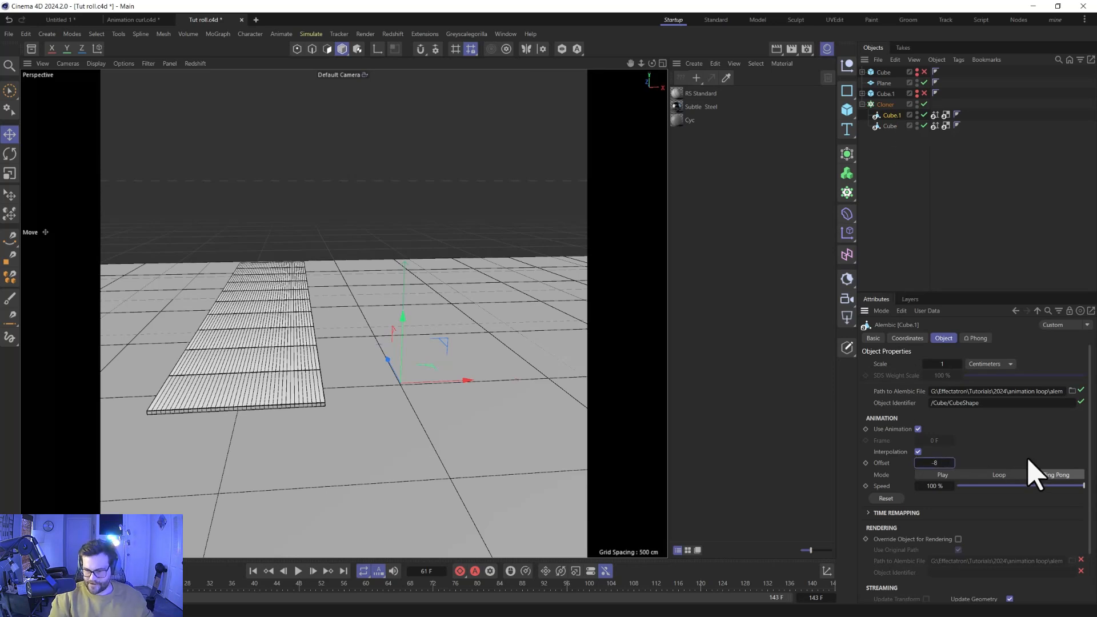
pyautogui.write('-8')
pyautogui.press('Return')
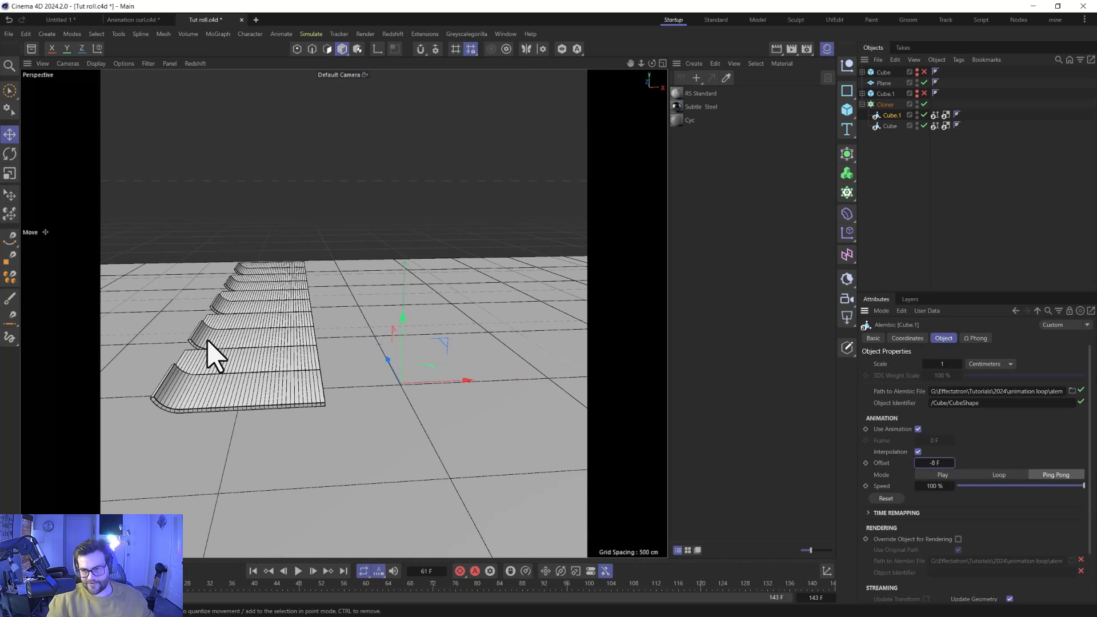
pyautogui.click(298, 571)
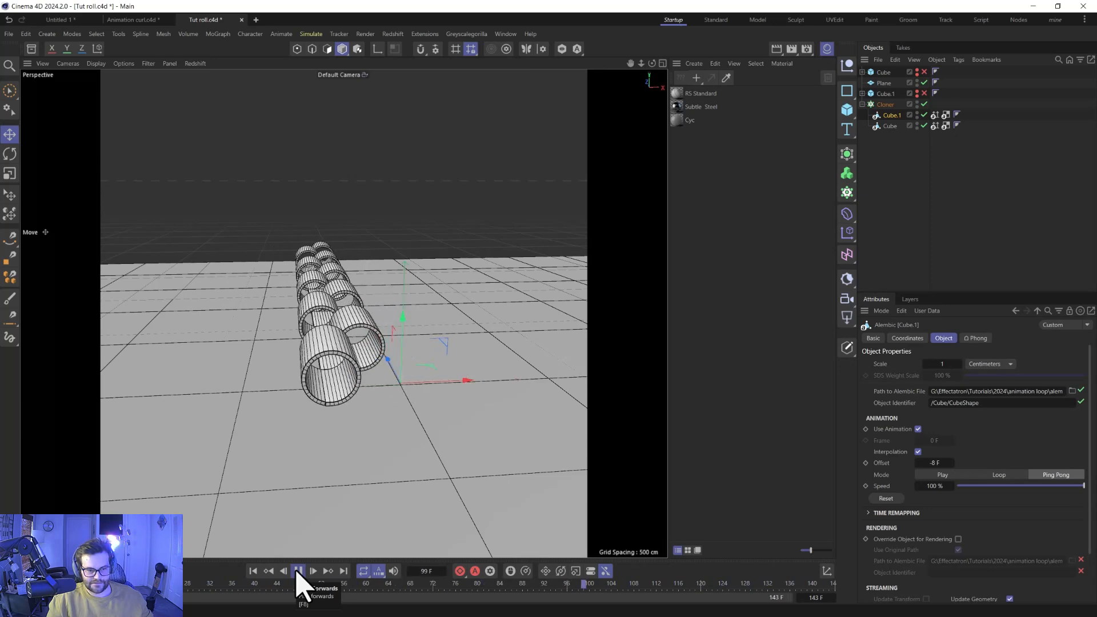
pyautogui.click(298, 571)
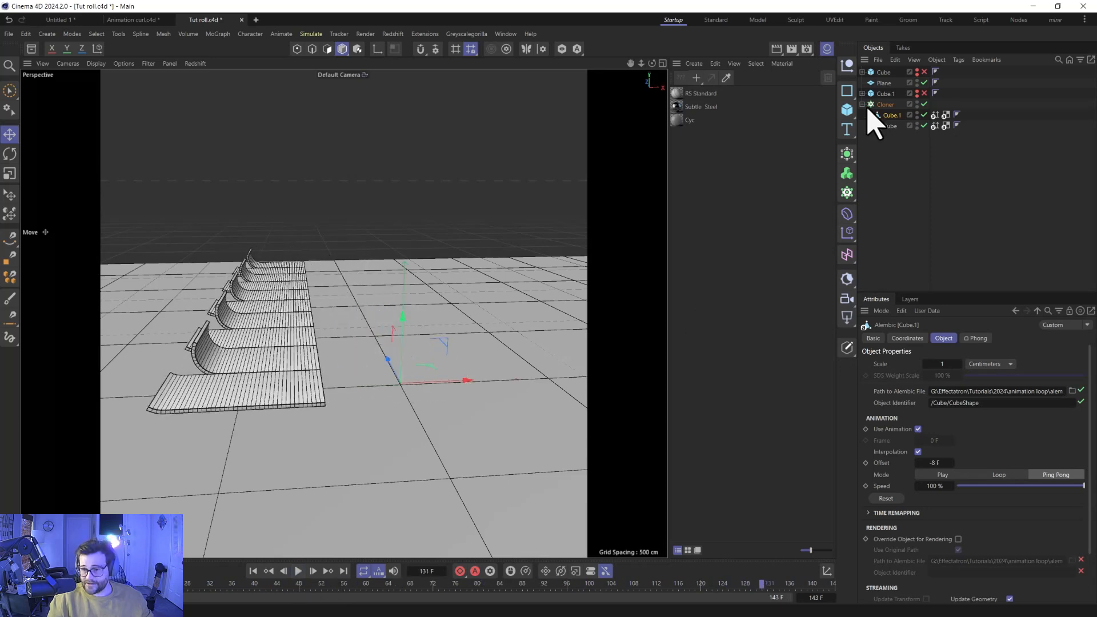
# - Add a second Alembic copy at the top of the Cloner's children with an offset of -16 F and preview it
pyautogui.keyDown('ctrl'); pyautogui.moveTo(889, 108); pyautogui.dragTo(892, 113); pyautogui.keyUp('ctrl')
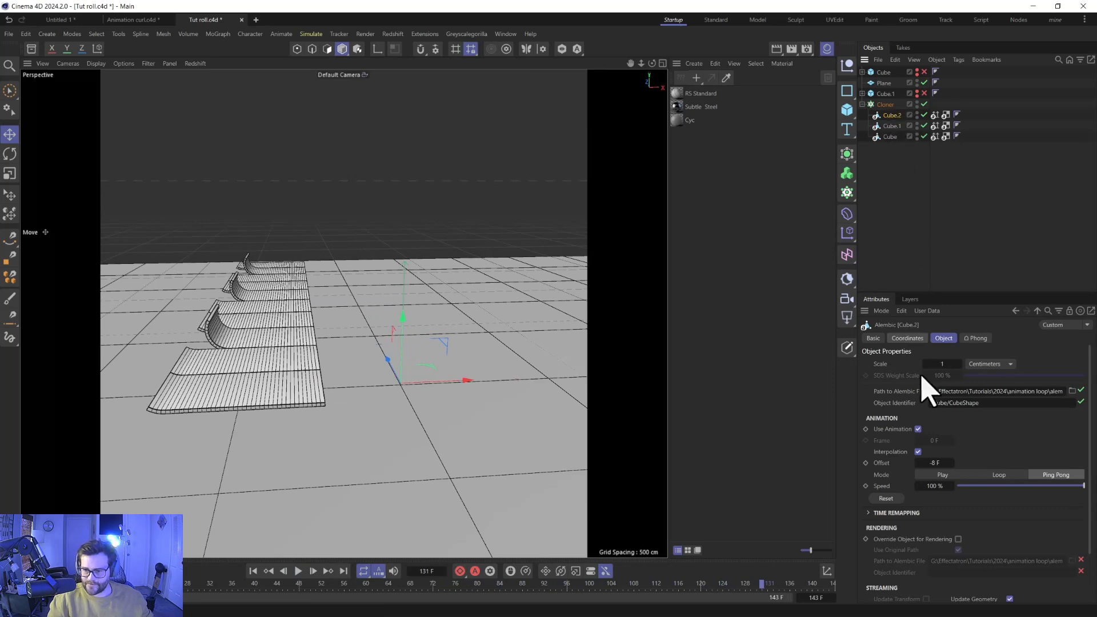
pyautogui.doubleClick(942, 463)
pyautogui.click(942, 463)
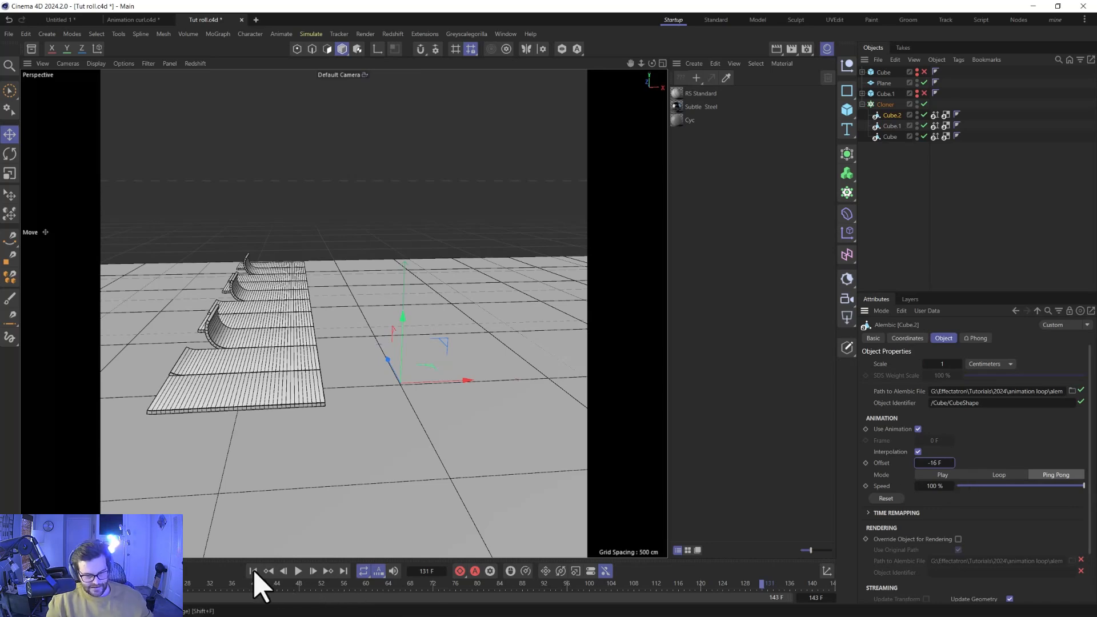
pyautogui.click(298, 571)
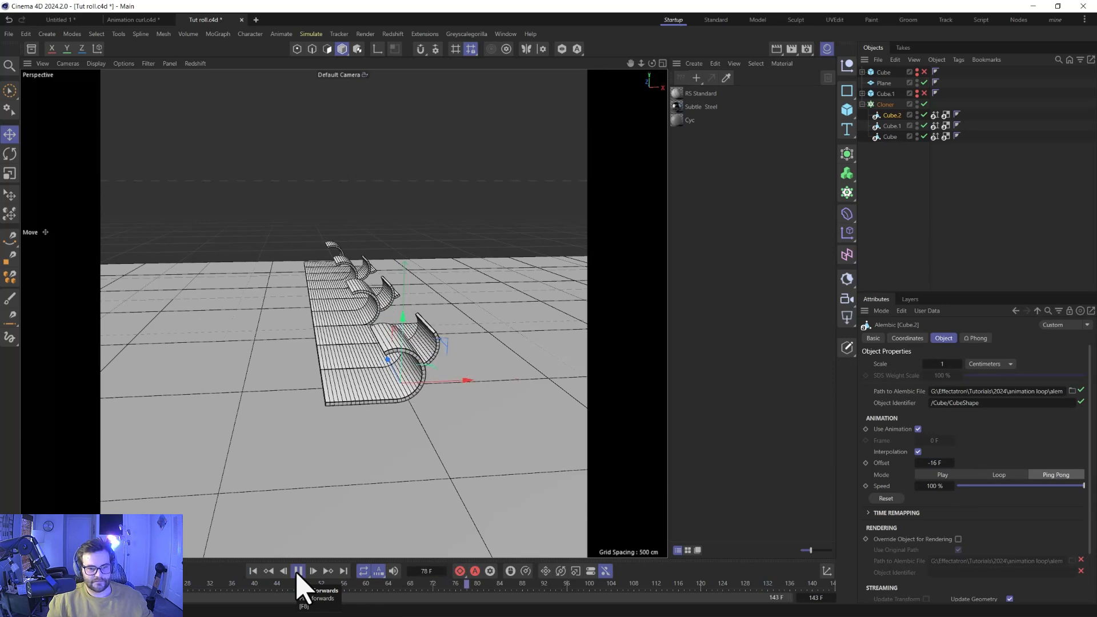
pyautogui.click(297, 572)
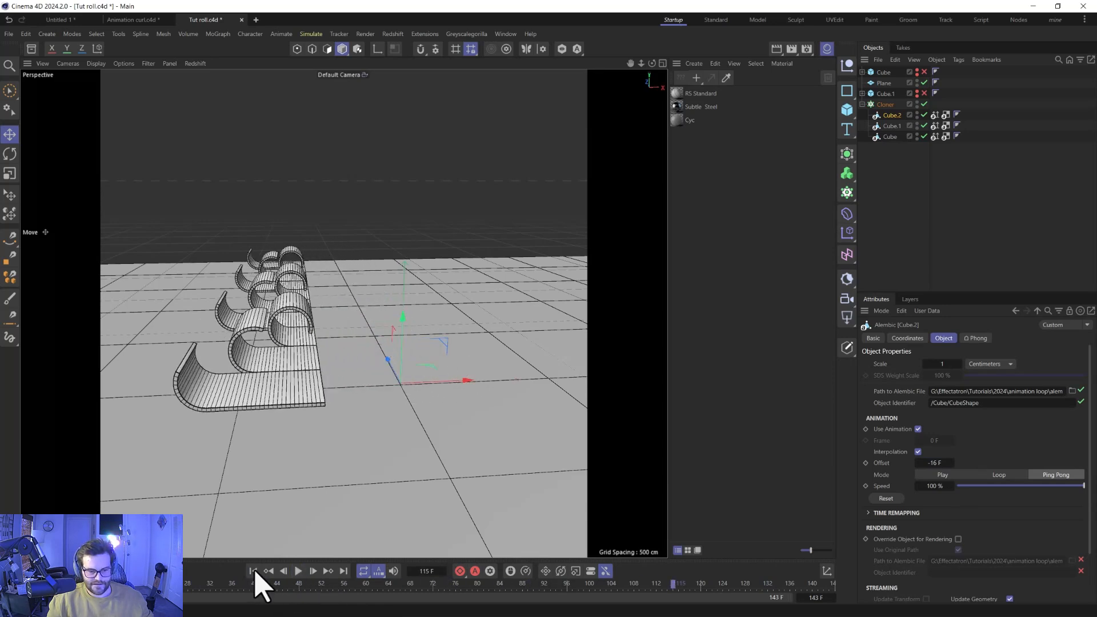
# - Add three more Alembic copies above the others in the Cloner, stepping each offset by -8 F from -24 F to -40 F
pyautogui.keyDown('ctrl'); pyautogui.moveTo(888, 109); pyautogui.dragTo(889, 112); pyautogui.keyUp('ctrl')
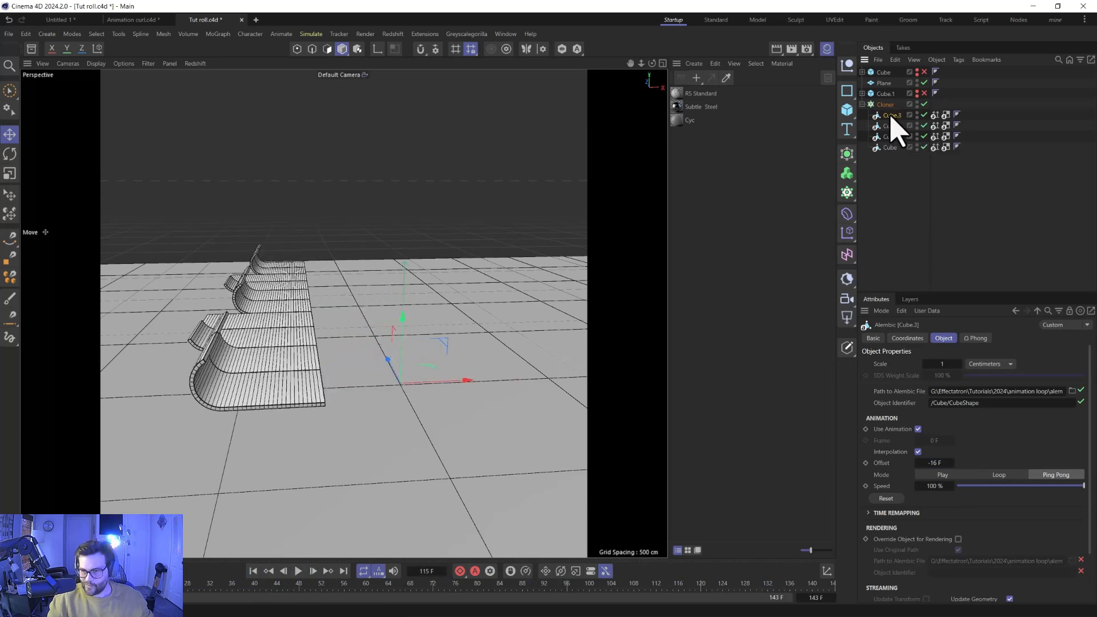
pyautogui.moveTo(943, 463); pyautogui.dragTo(947, 464)
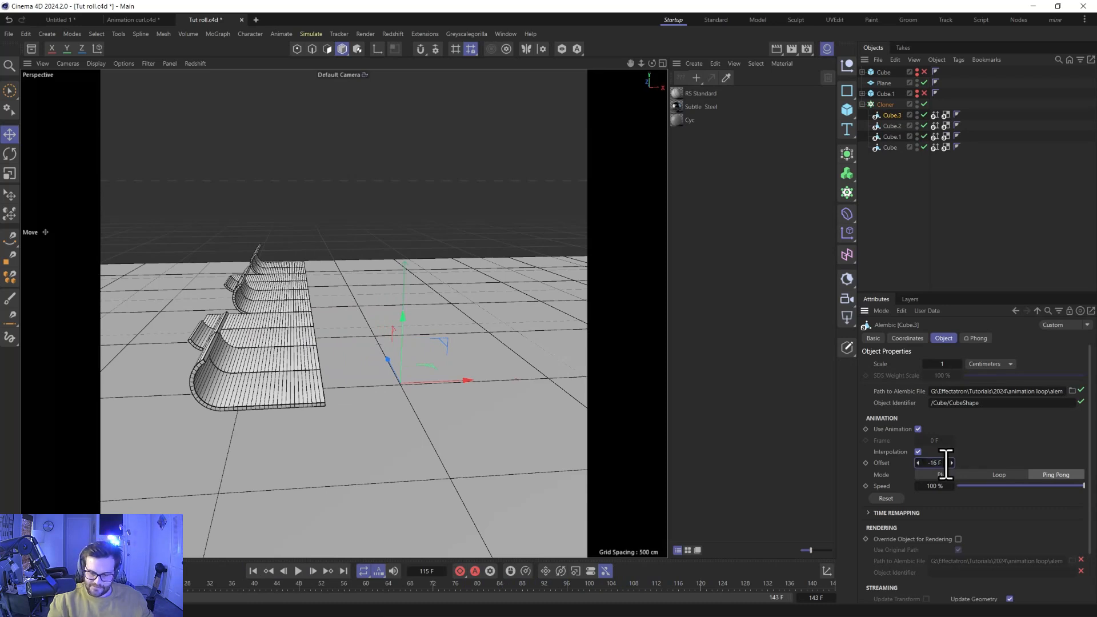
pyautogui.write('-8')
pyautogui.press('Return')
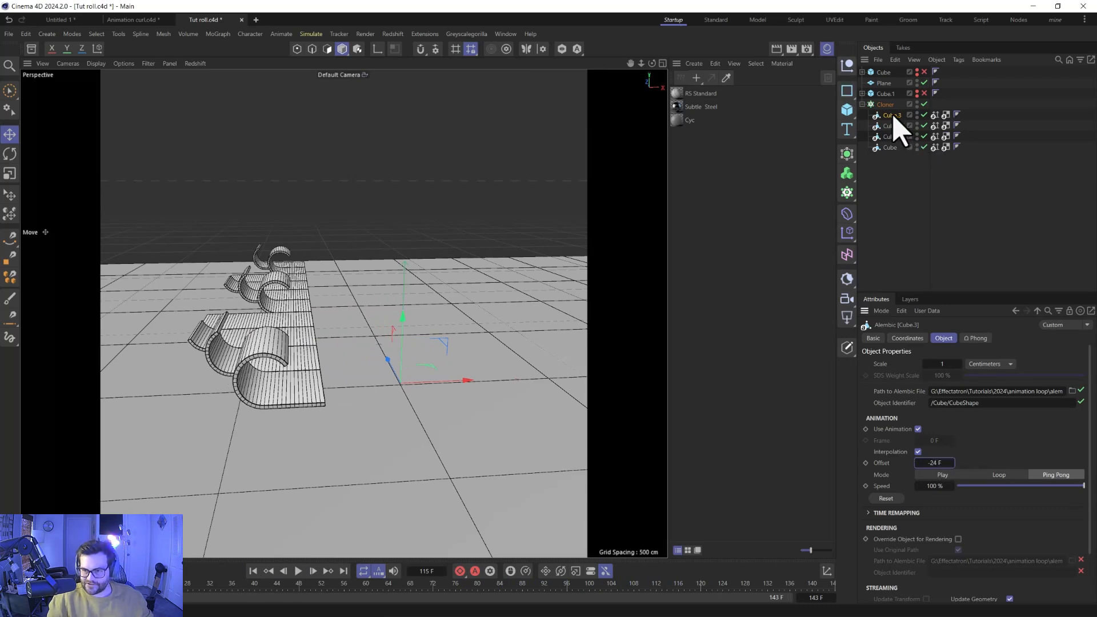
pyautogui.keyDown('ctrl'); pyautogui.moveTo(896, 107); pyautogui.dragTo(896, 111); pyautogui.keyUp('ctrl')
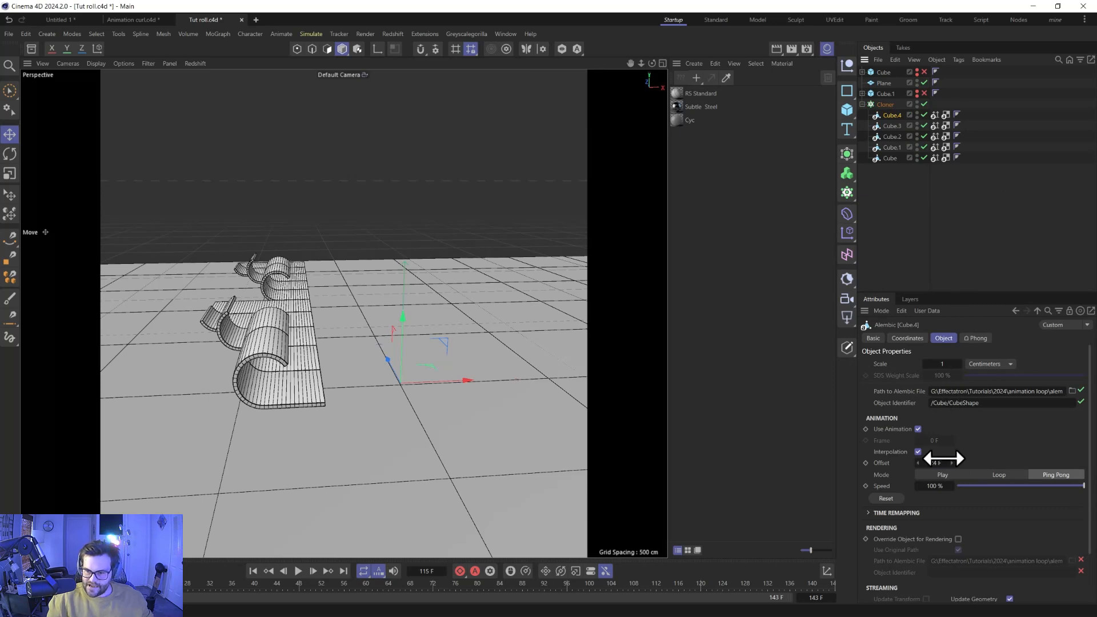
pyautogui.write('-8')
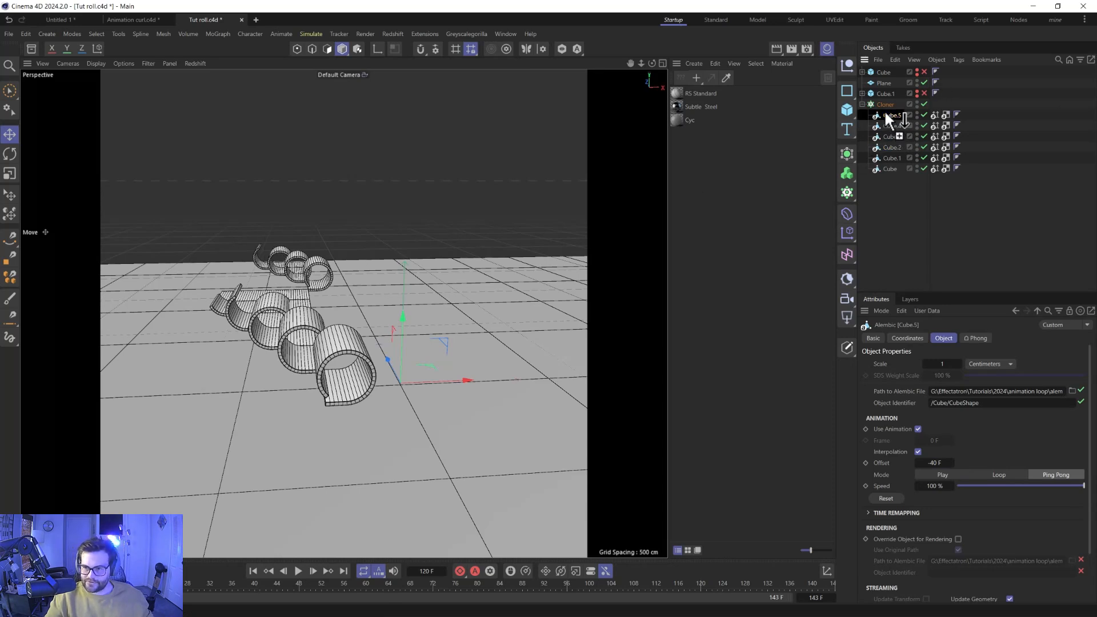
# - Add two more Alembic copies above the others in the Cloner, with offsets of -48 F and -56 F
pyautogui.keyDown('ctrl'); pyautogui.moveTo(886, 114); pyautogui.dragTo(888, 117); pyautogui.keyUp('ctrl')
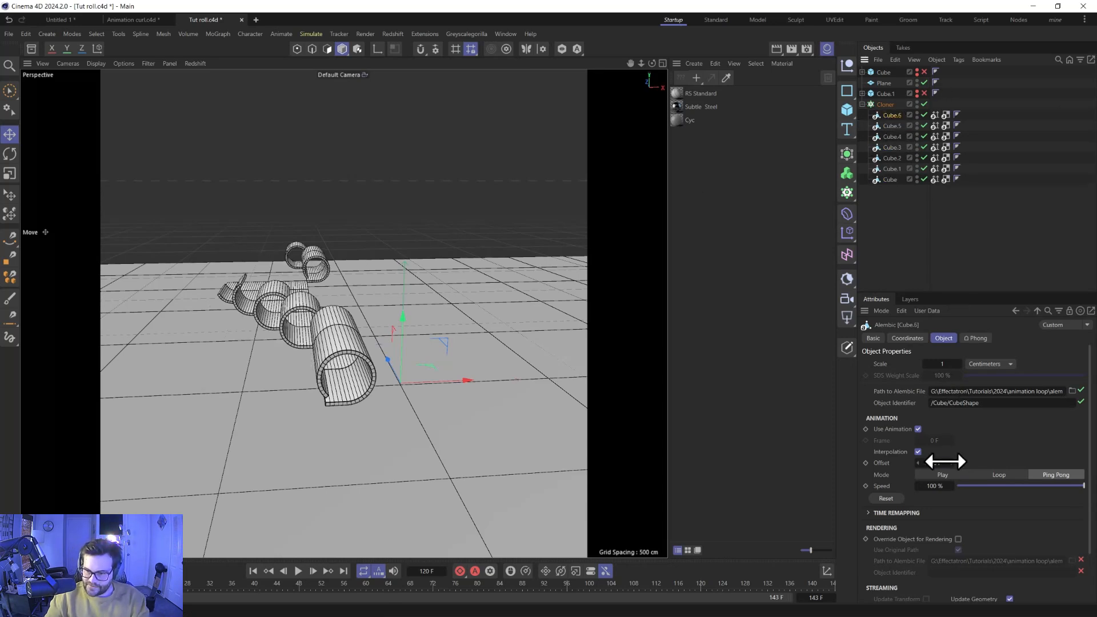
pyautogui.scroll(-4, 948, 463)
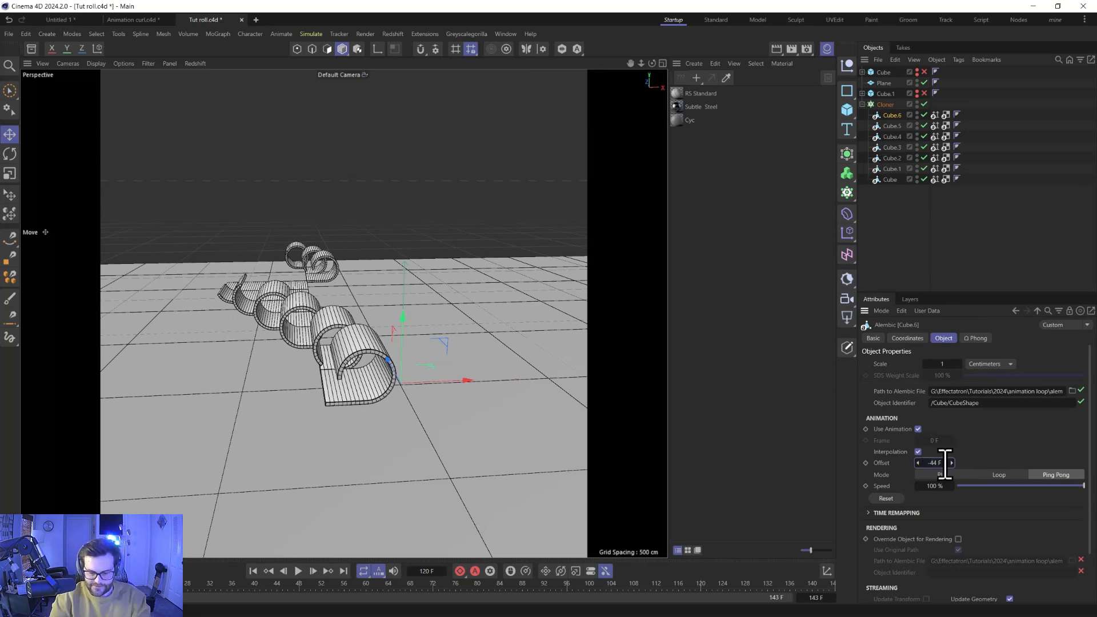
pyautogui.scroll(-4, 946, 464)
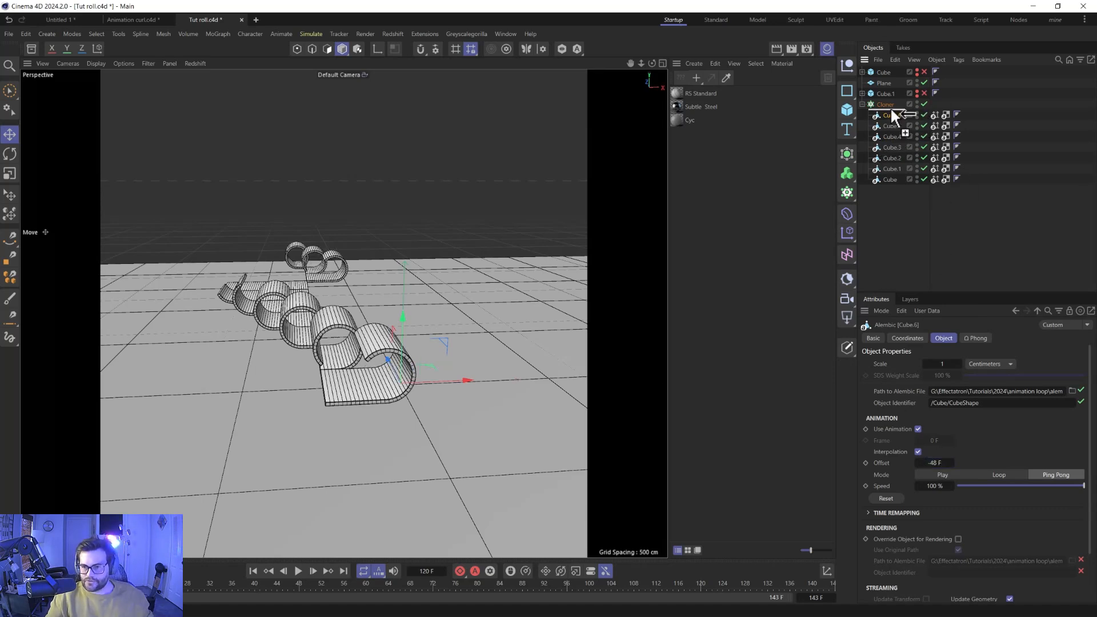
pyautogui.keyDown('ctrl'); pyautogui.moveTo(891, 108); pyautogui.dragTo(892, 113); pyautogui.keyUp('ctrl')
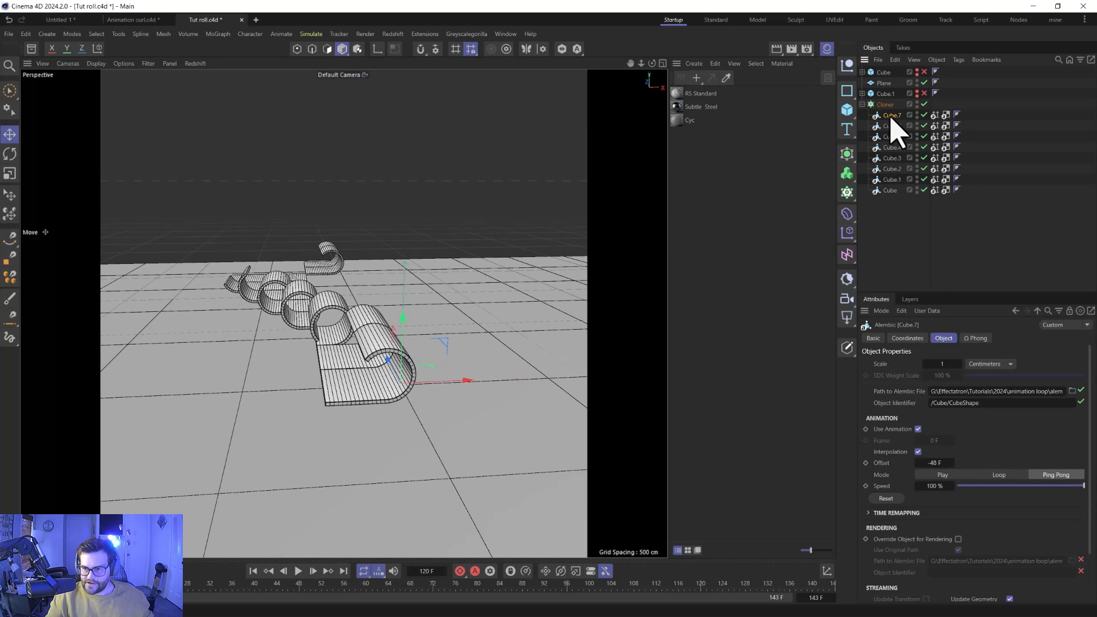
pyautogui.scroll(1, 947, 462)
pyautogui.click(920, 462)
pyautogui.click(943, 463)
pyautogui.scroll(-8, 943, 462)
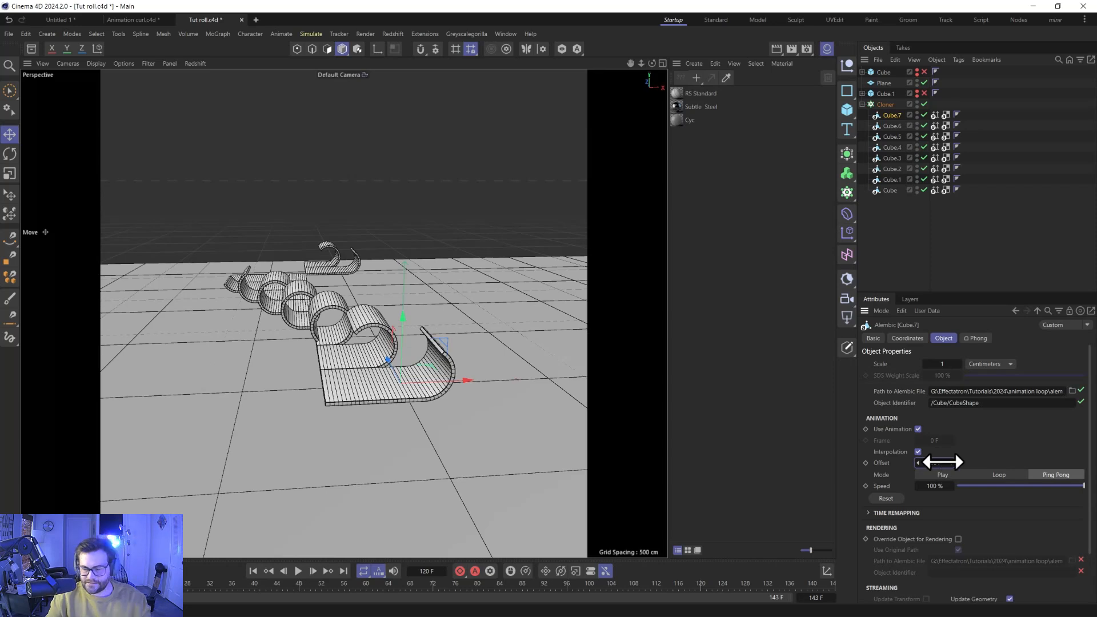
# - Add two final Alembic copies at the top of the Cloner with offsets of -64 F and -72 F, and play back the row
pyautogui.keyDown('ctrl'); pyautogui.moveTo(893, 113); pyautogui.dragTo(894, 114); pyautogui.keyUp('ctrl')
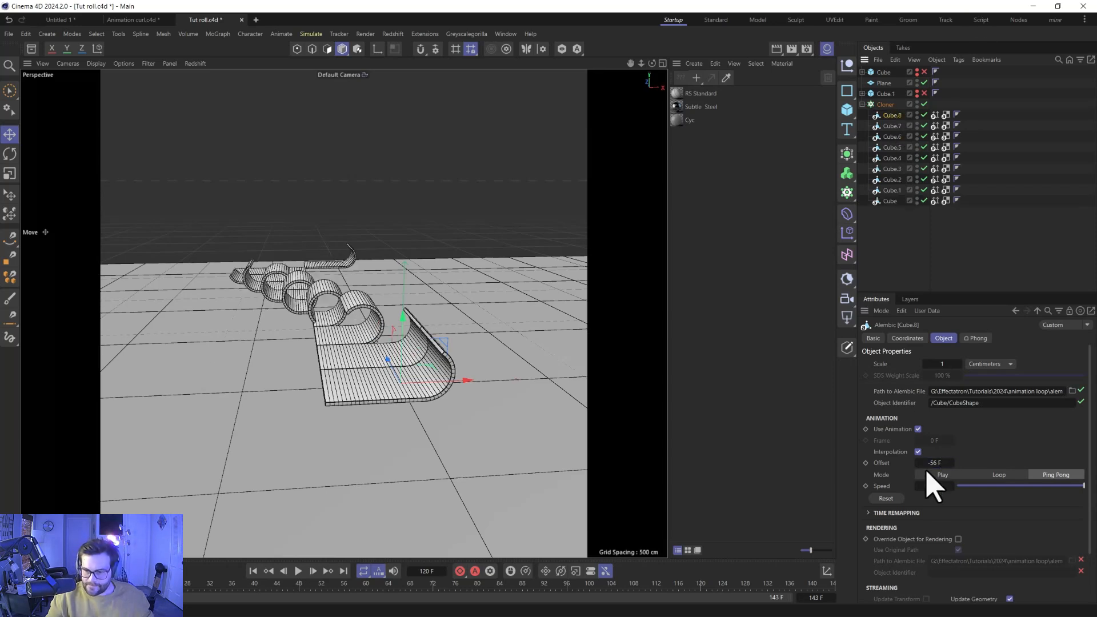
pyautogui.scroll(-8, 942, 463)
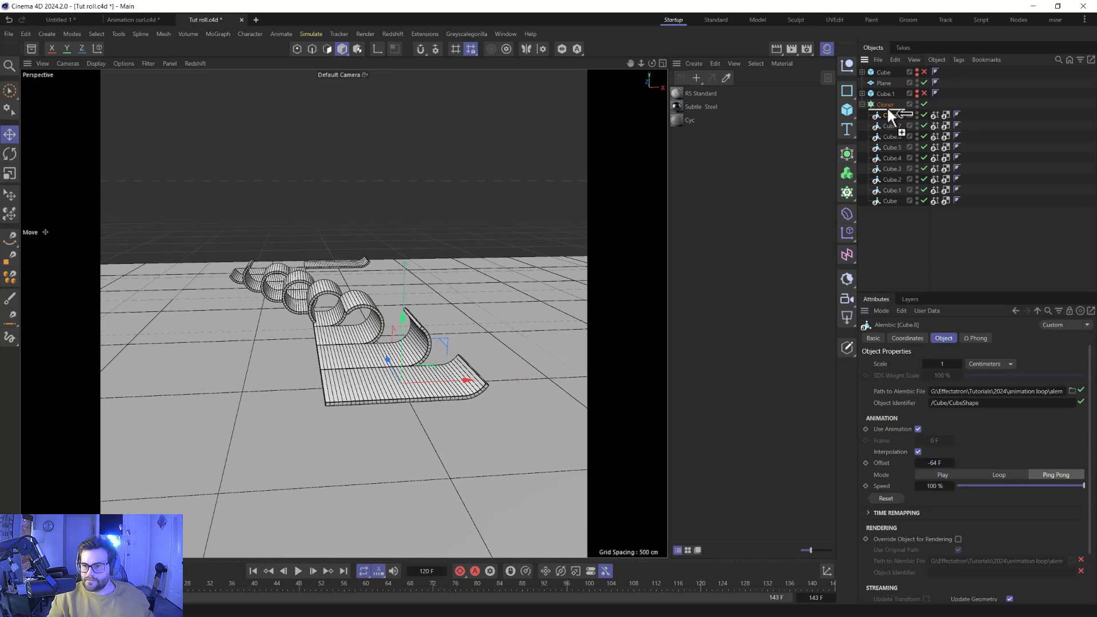
pyautogui.keyDown('ctrl'); pyautogui.moveTo(888, 109); pyautogui.dragTo(889, 111); pyautogui.keyUp('ctrl')
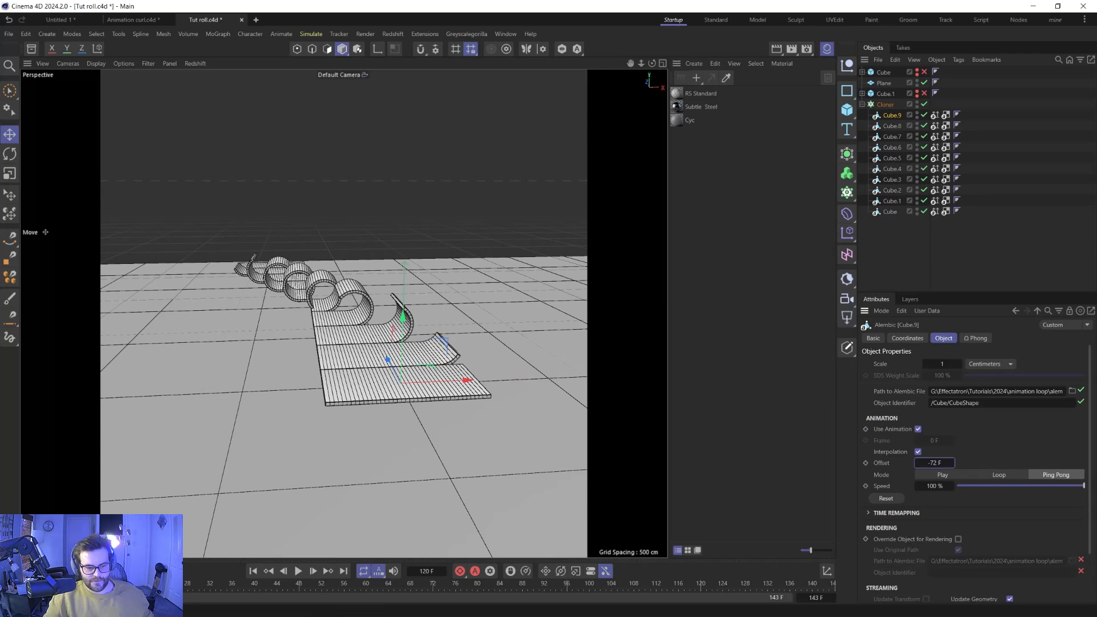
pyautogui.click(303, 574)
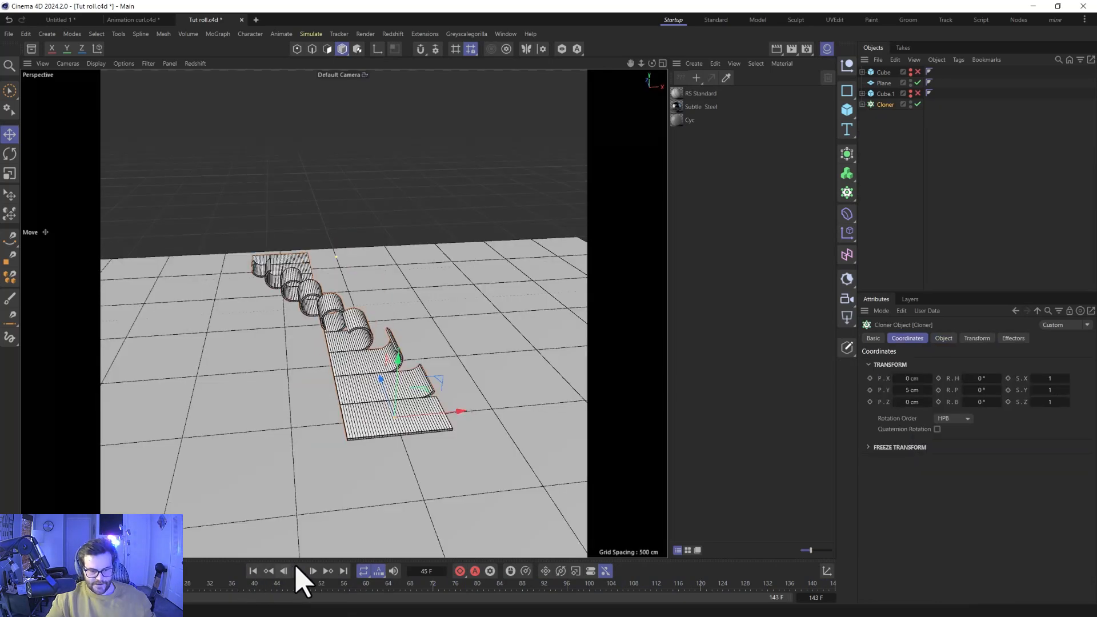
pyautogui.click(297, 570)
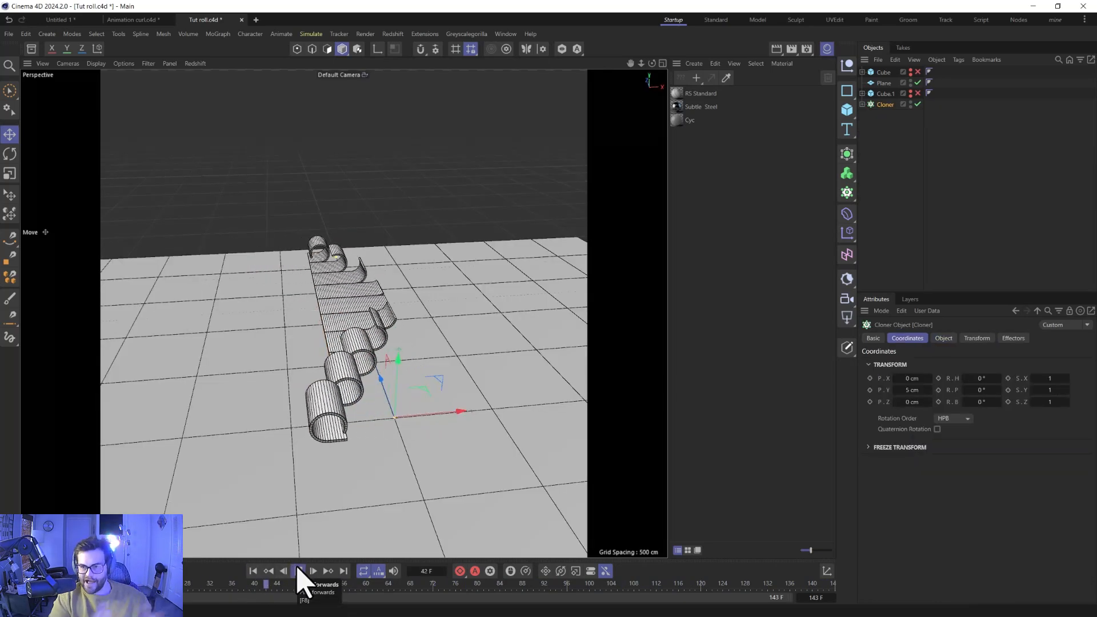
pyautogui.click(297, 571)
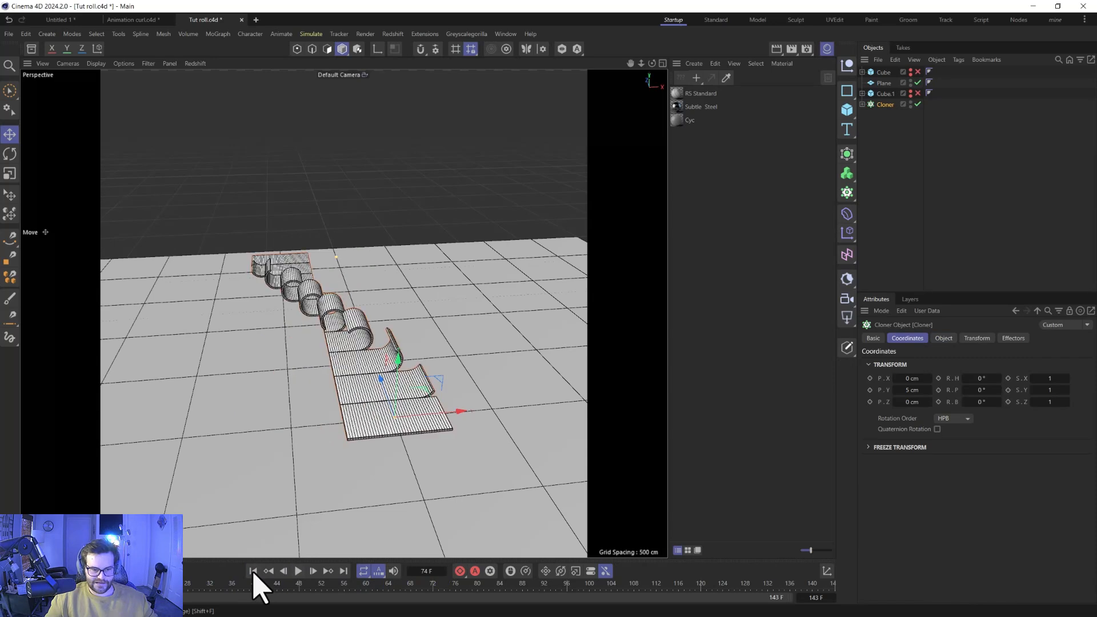
# - Nest the Cloner inside a new parent Cloner and set the parent to Linear mode
pyautogui.keyDown('alt'); pyautogui.click(847, 194); pyautogui.keyUp('alt')
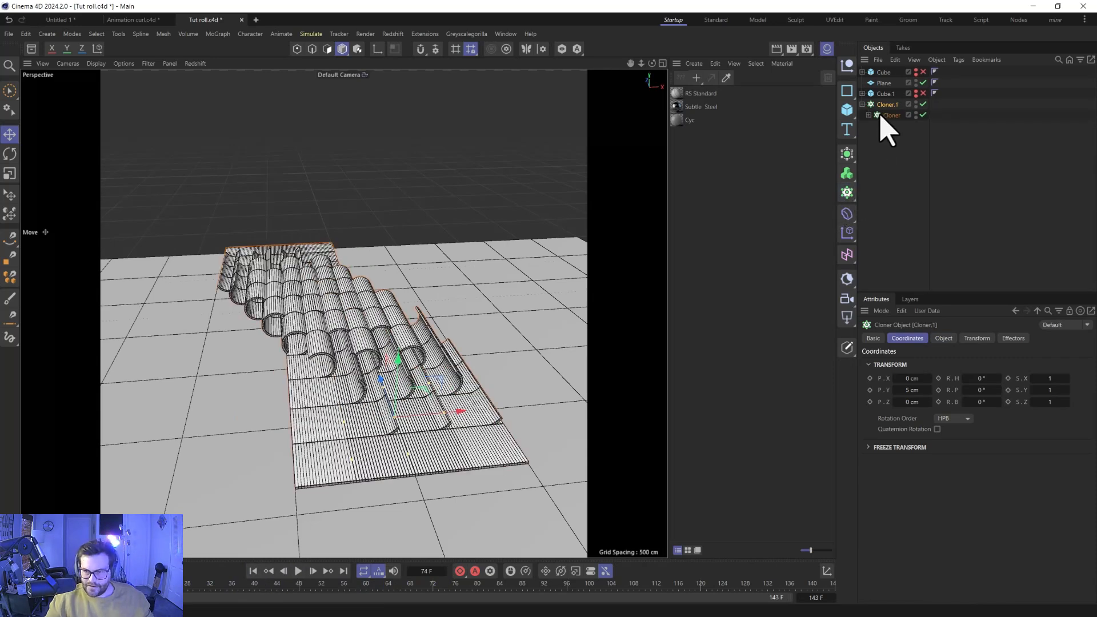
pyautogui.click(942, 339)
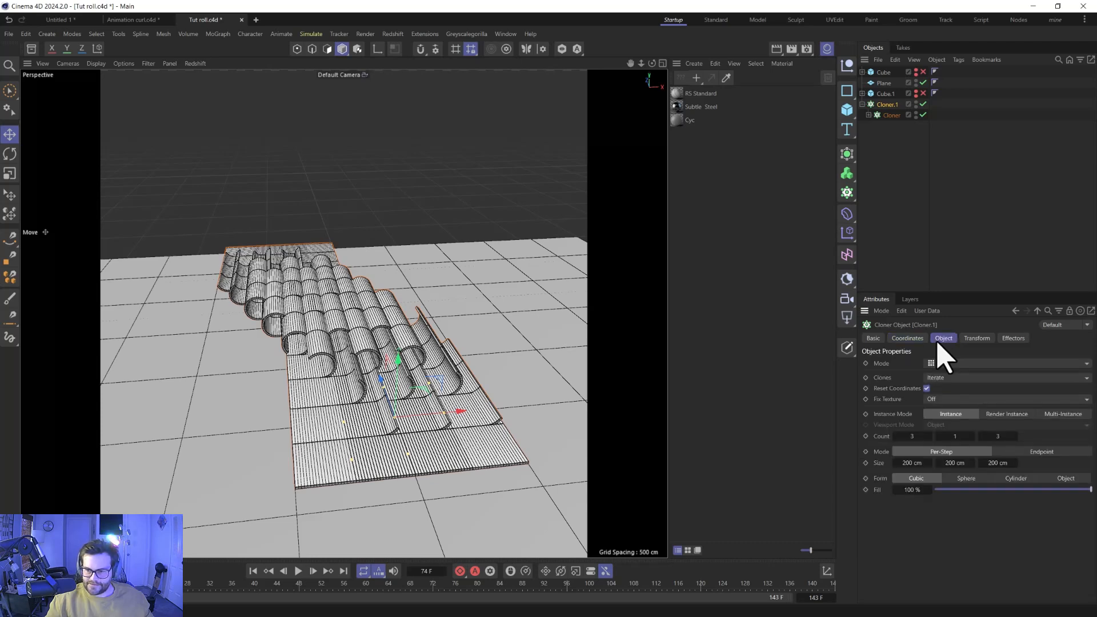
pyautogui.click(938, 362)
pyautogui.click(944, 381)
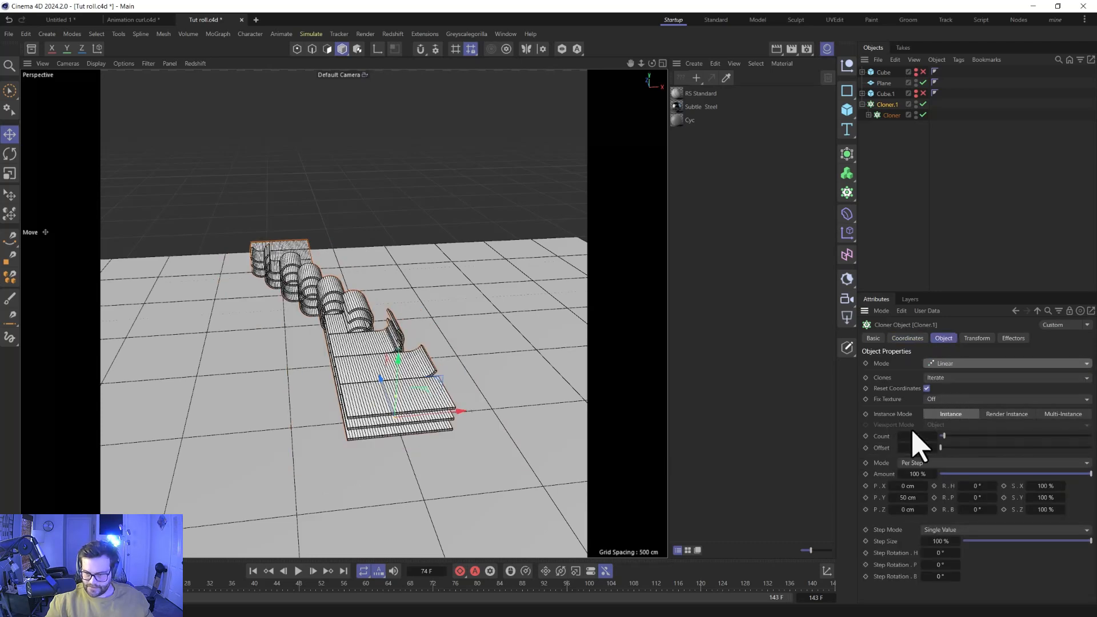
# - Space the parent Cloner's clones 400 cm apart in X with 0 cm in Y, and raise the count to 10
pyautogui.click(909, 497)
pyautogui.write('0')
pyautogui.click(901, 486)
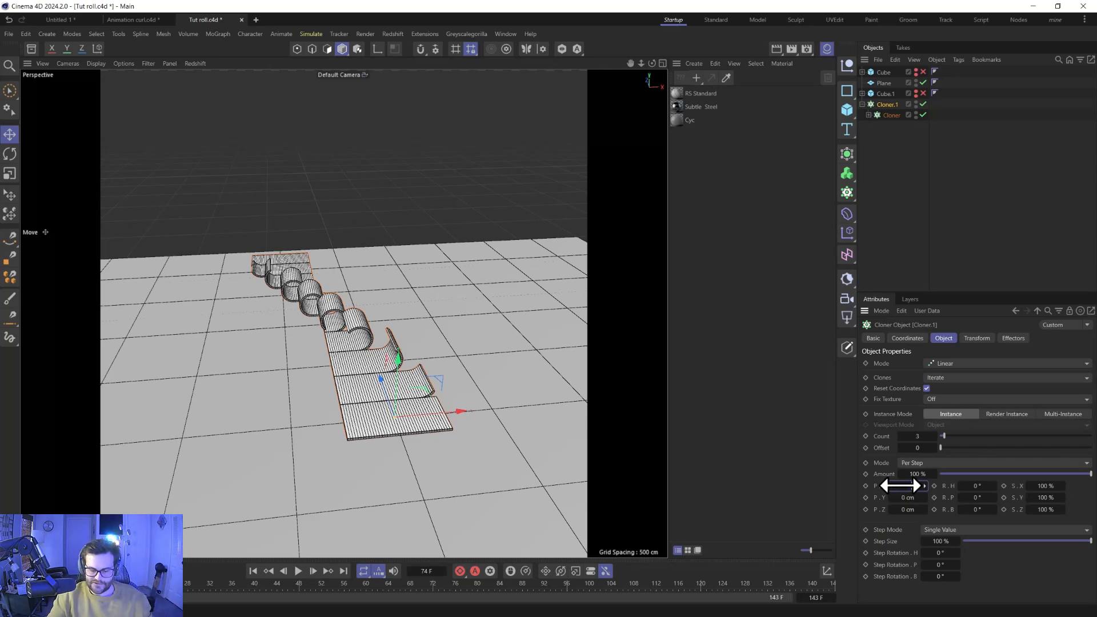
pyautogui.moveTo(901, 486); pyautogui.dragTo(920, 486)
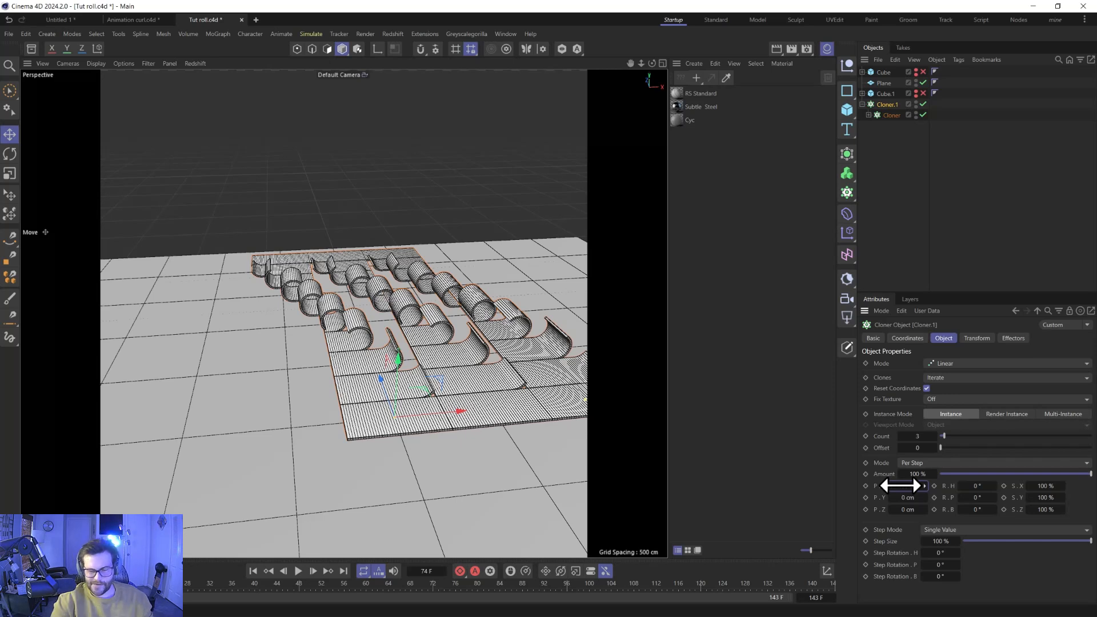
pyautogui.click(935, 436)
pyautogui.click(935, 436)
pyautogui.click(935, 436)
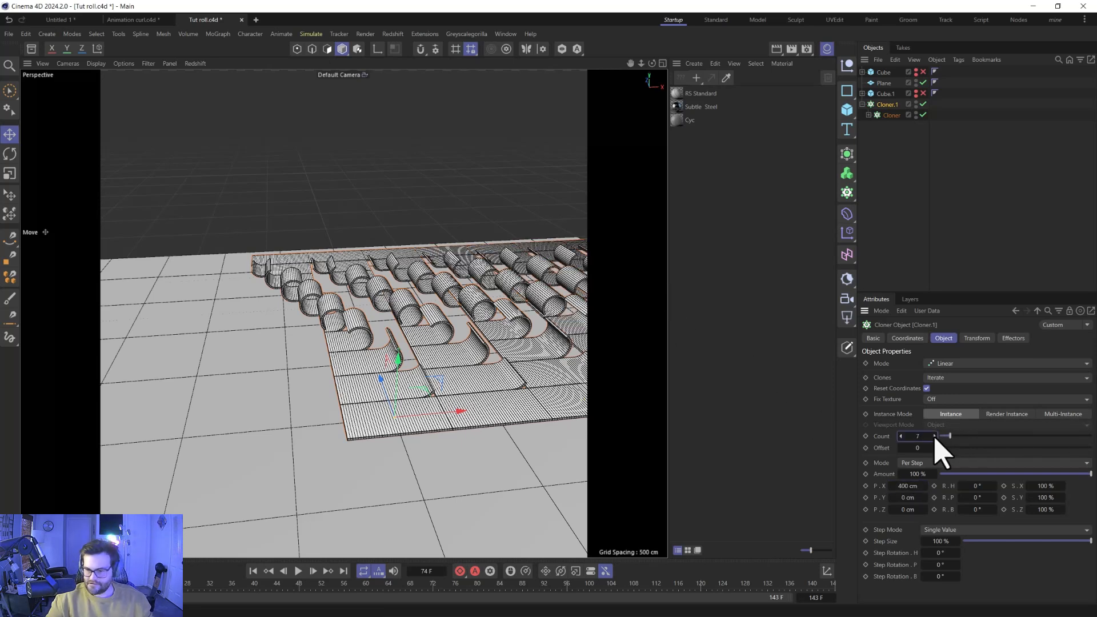
pyautogui.click(934, 436)
# - Position the parent Cloner over the floor plane at X -1400 cm and Z about -1210 cm
pyautogui.keyDown('alt'); pyautogui.moveTo(534, 379); pyautogui.dragTo(343, 313, button='right'); pyautogui.keyUp('alt')
pyautogui.keyDown('alt'); pyautogui.moveTo(343, 313); pyautogui.dragTo(372, 480); pyautogui.keyUp('alt')
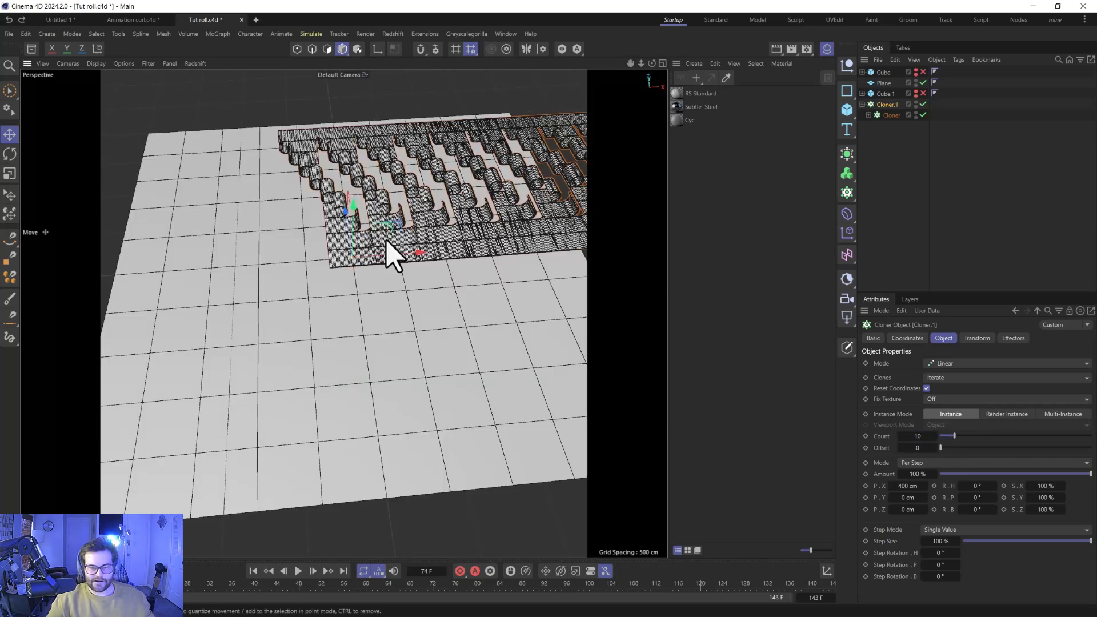
pyautogui.moveTo(426, 260); pyautogui.dragTo(248, 287)
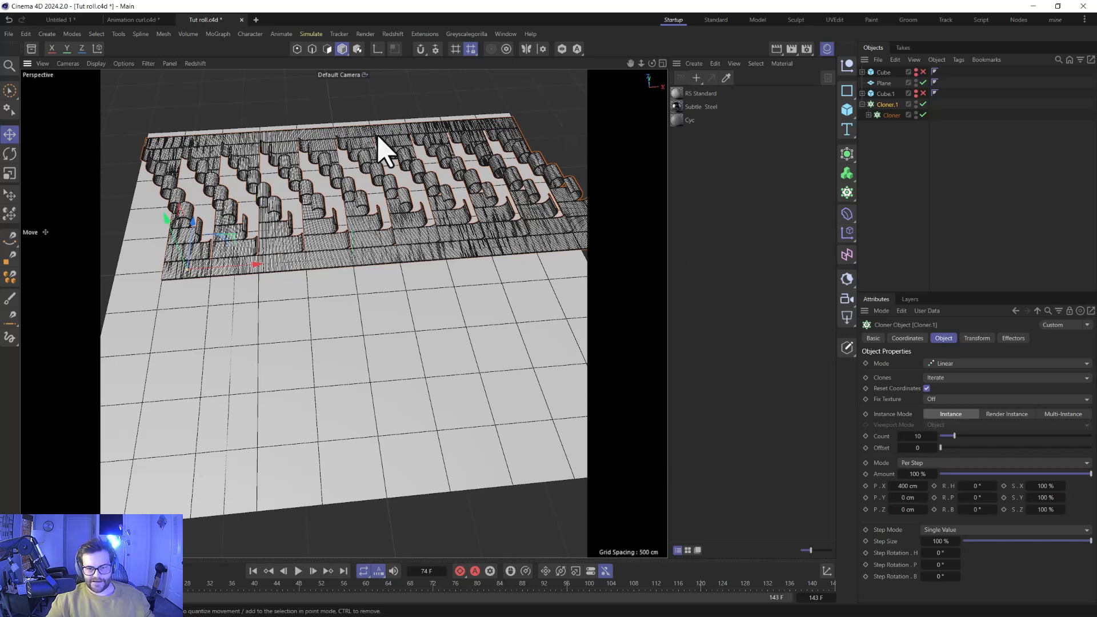
pyautogui.click(908, 338)
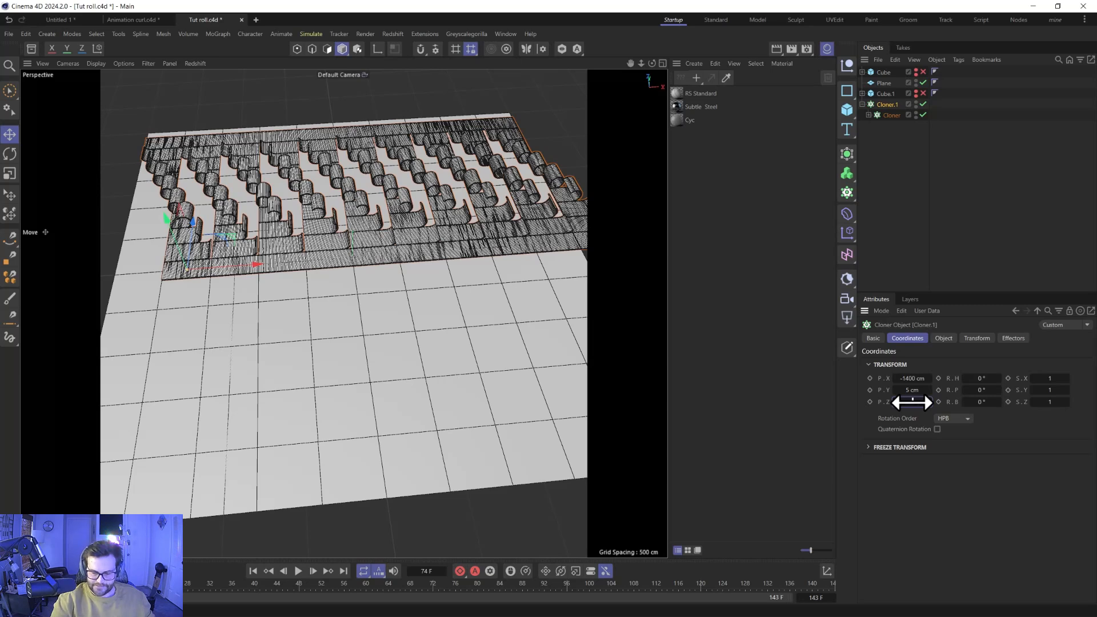
pyautogui.press('Return')
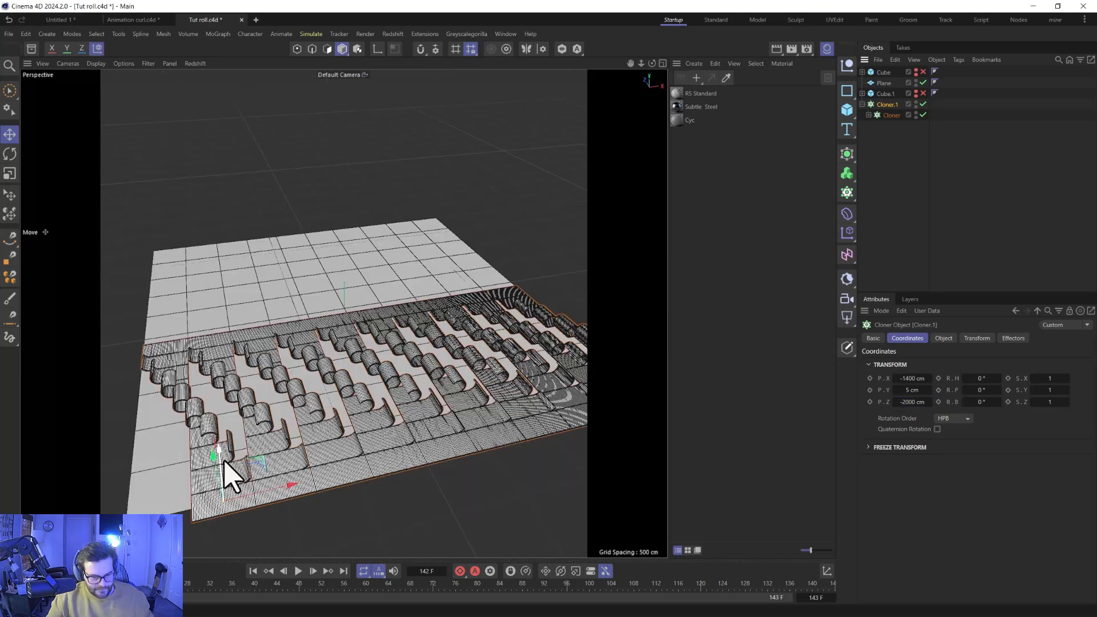
pyautogui.moveTo(223, 454); pyautogui.dragTo(242, 384)
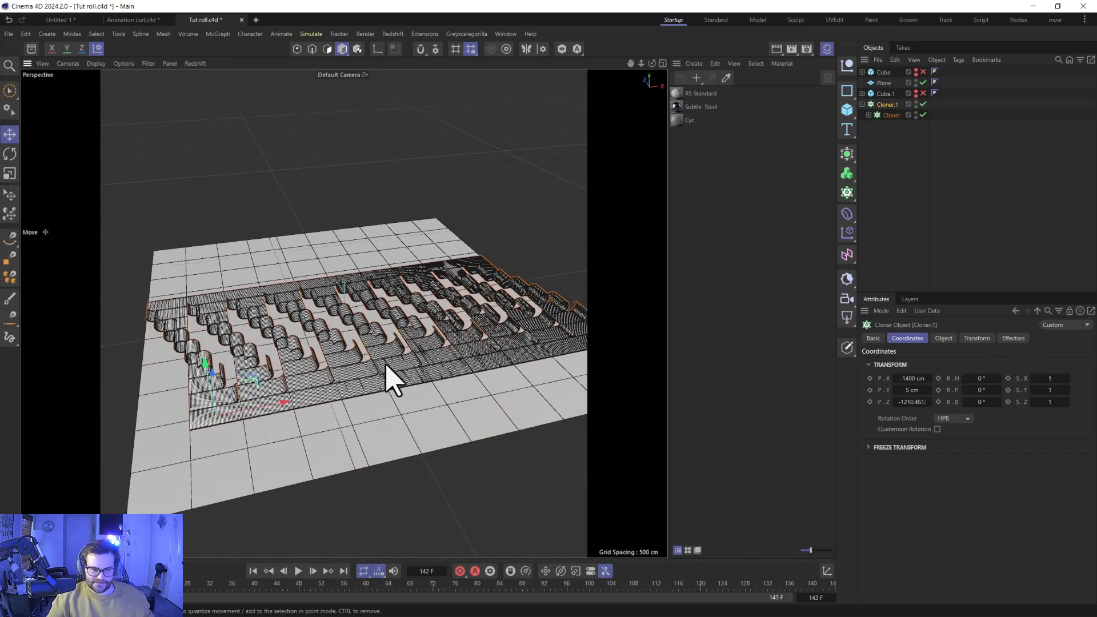
# - Wrap the two nested Cloners in a third Cloner and set it to Linear mode
pyautogui.click(890, 116)
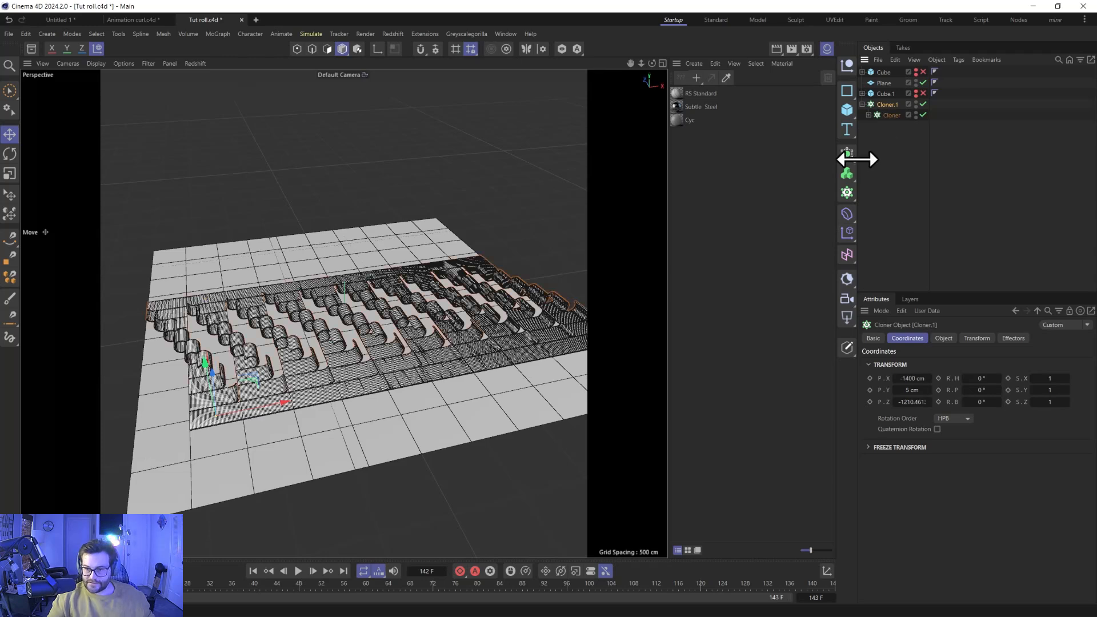
pyautogui.keyDown('alt'); pyautogui.click(847, 193); pyautogui.keyUp('alt')
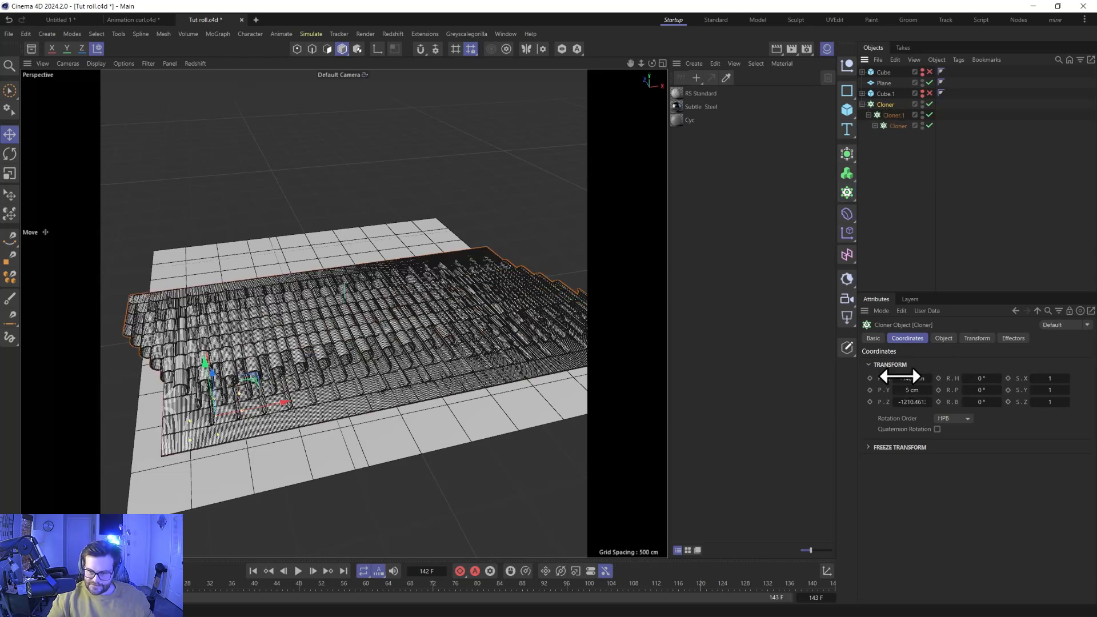
pyautogui.click(943, 338)
pyautogui.click(937, 363)
pyautogui.click(939, 390)
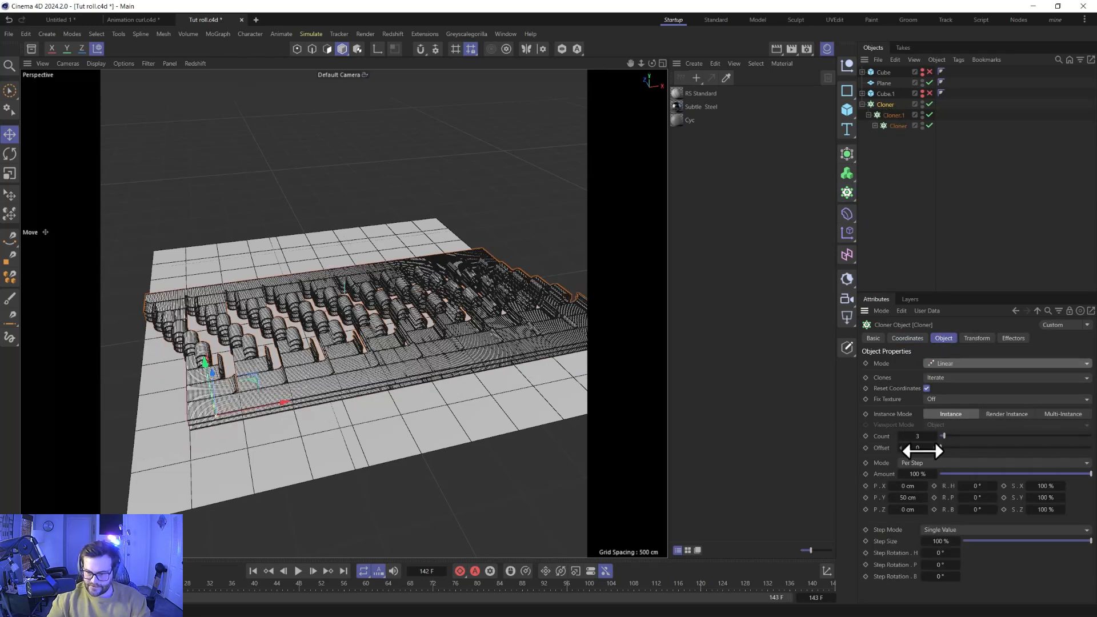
# - Set the outermost Cloner's per-step spacing to 0 cm in Y and 2000 cm in Z
pyautogui.click(909, 498)
pyautogui.write('0')
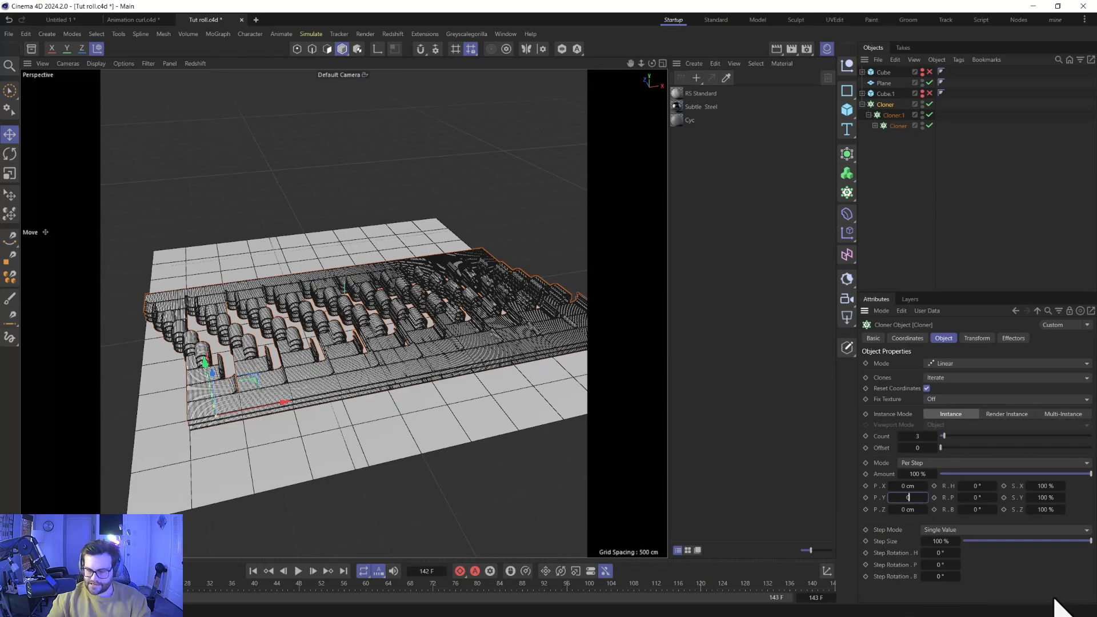
pyautogui.press('Return')
pyautogui.moveTo(909, 509); pyautogui.dragTo(1035, 509)
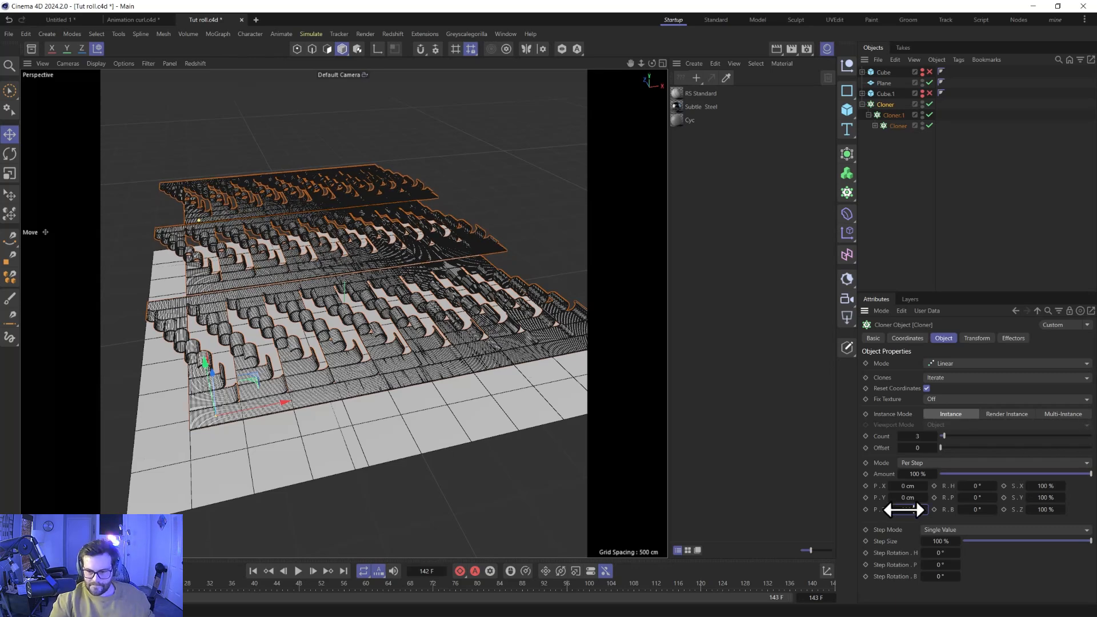
pyautogui.moveTo(904, 509); pyautogui.dragTo(904, 509)
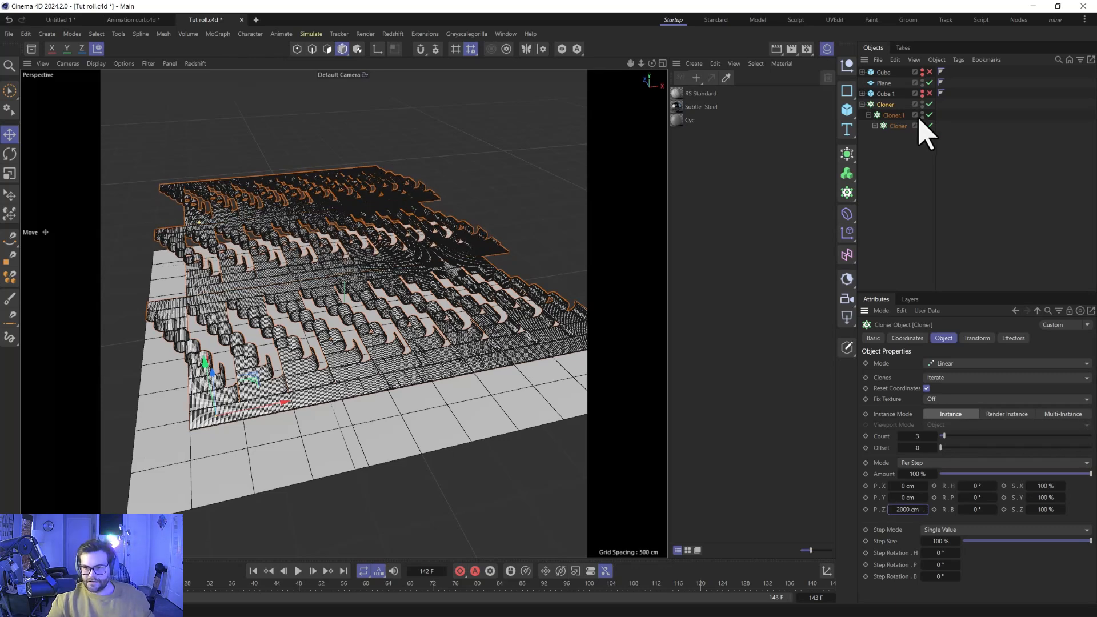
# - Move the outermost Cloner to the front edge of the floor plane and preview the full grid's animation
pyautogui.moveTo(216, 382); pyautogui.dragTo(235, 490)
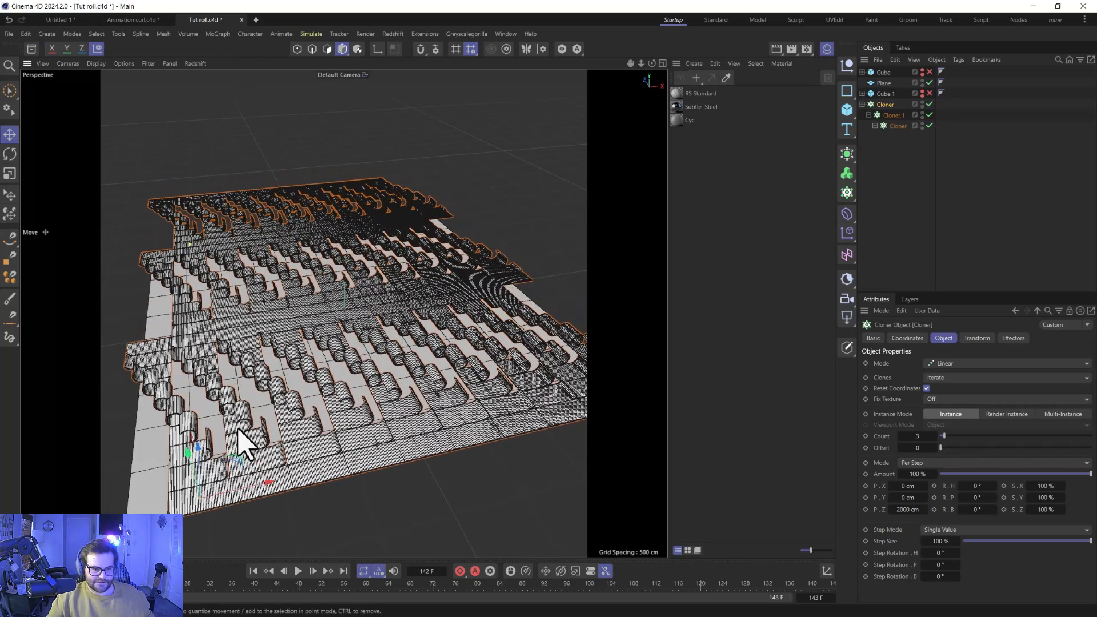
pyautogui.scroll(8, 284, 333)
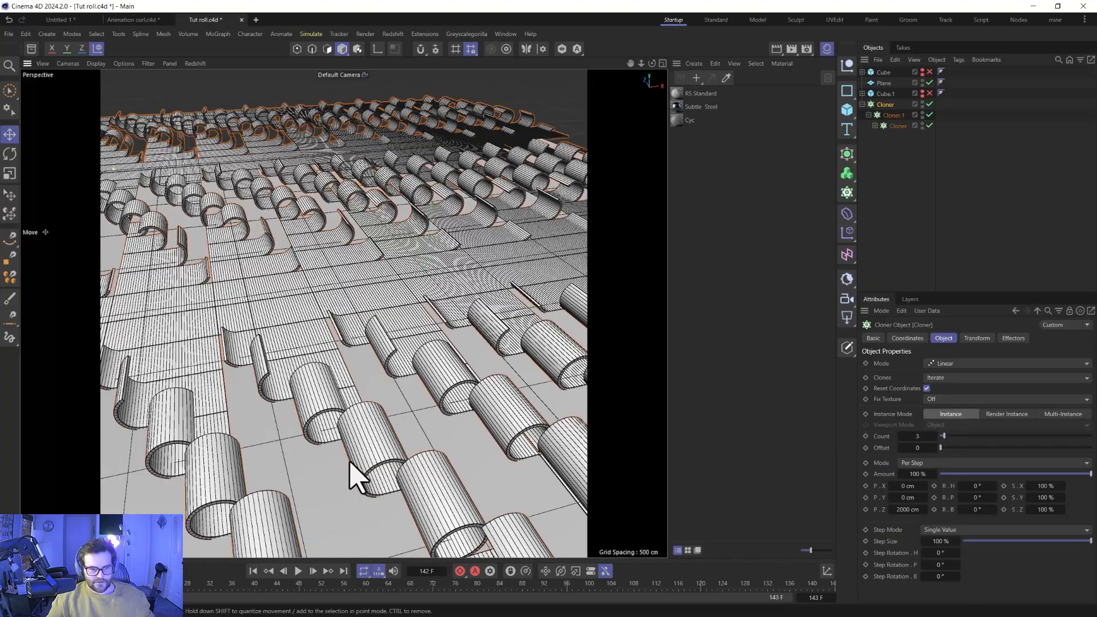
pyautogui.click(298, 571)
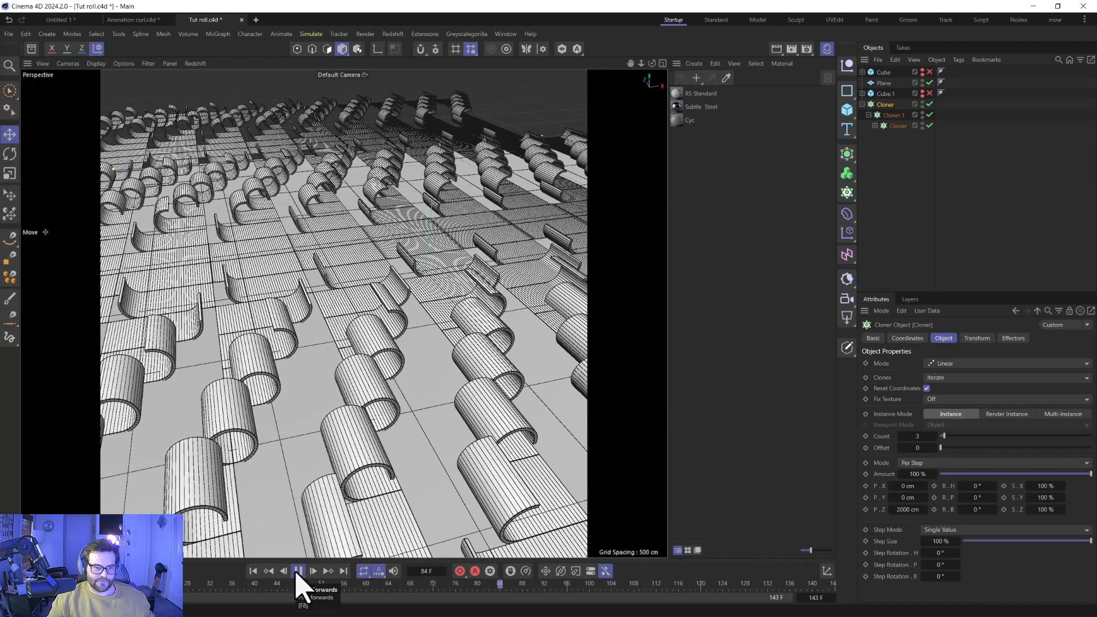
pyautogui.click(297, 572)
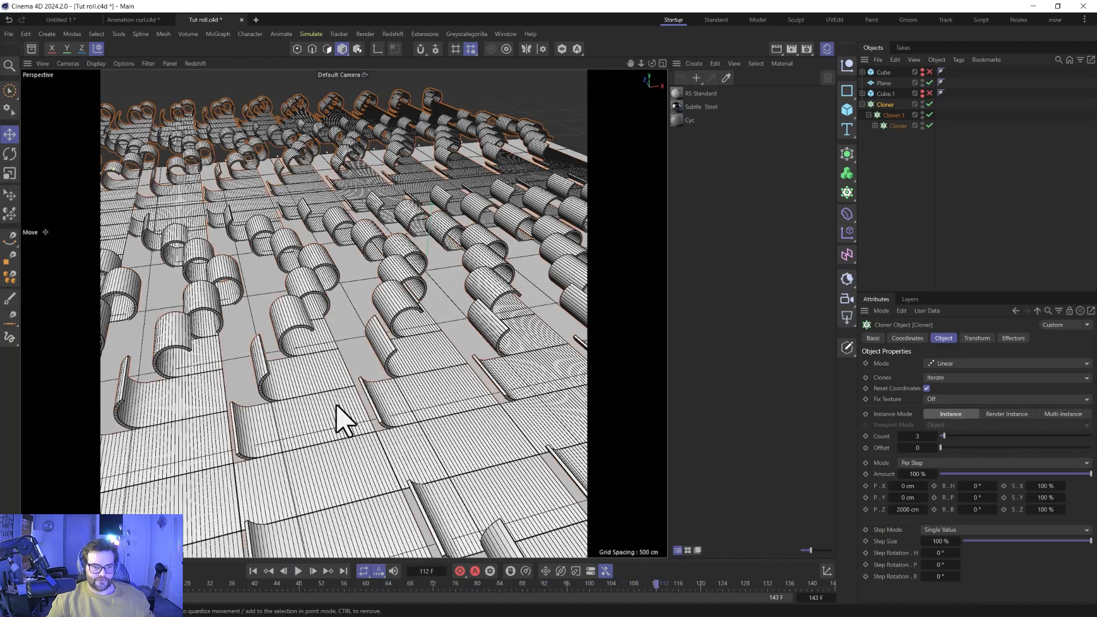
# - Add a Redshift camera, look through it, and set its focal length to 150 mm
pyautogui.scroll(-2, 352, 378)
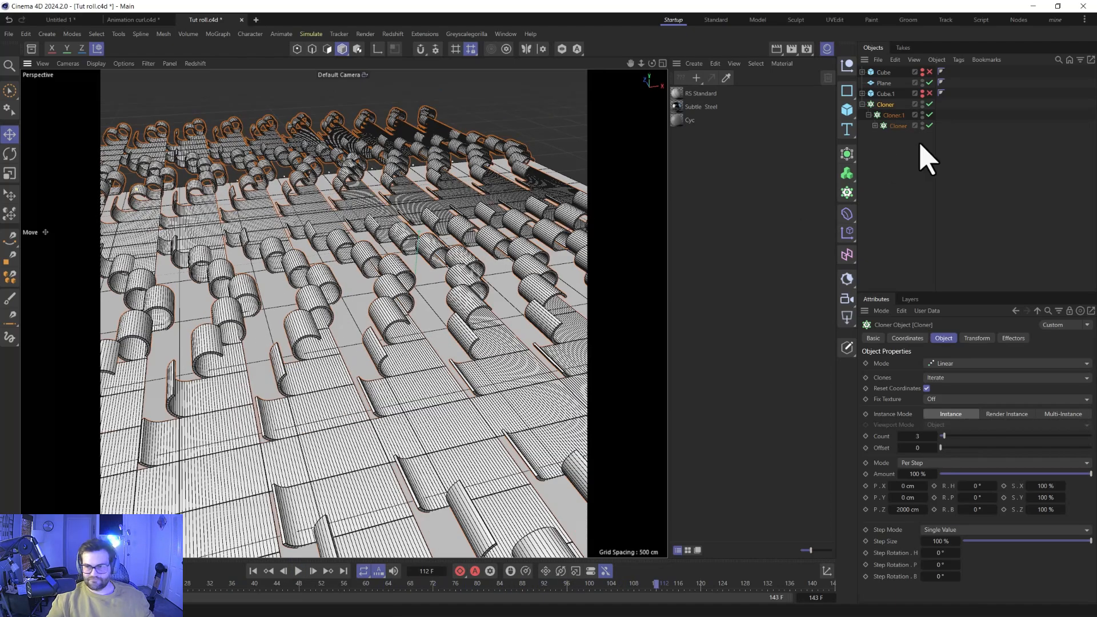
pyautogui.click(849, 299)
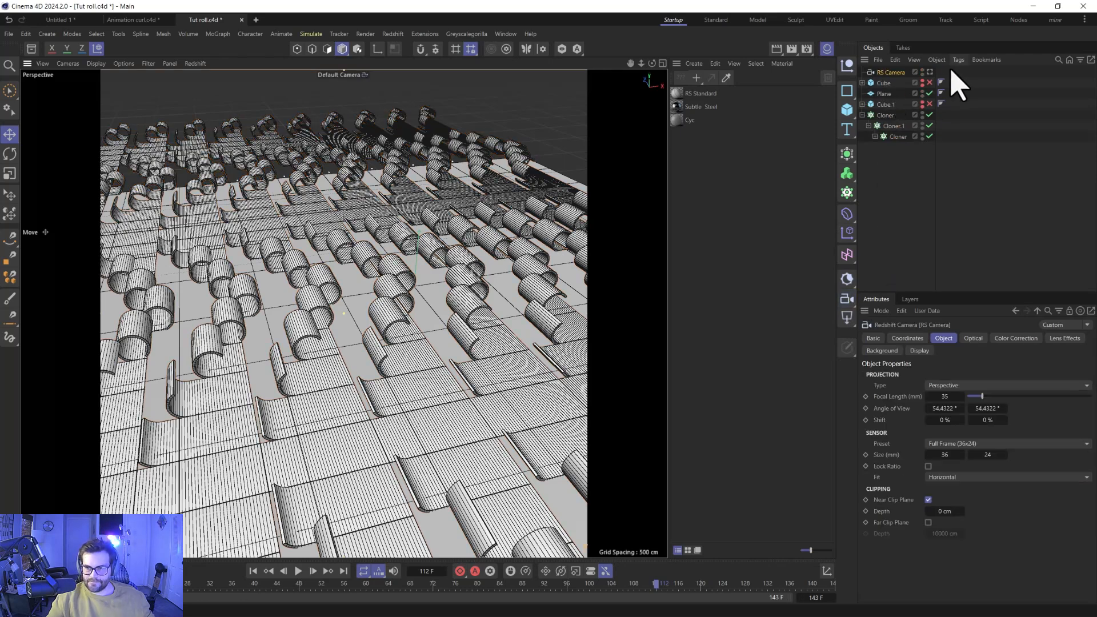
pyautogui.moveTo(946, 398); pyautogui.dragTo(946, 399)
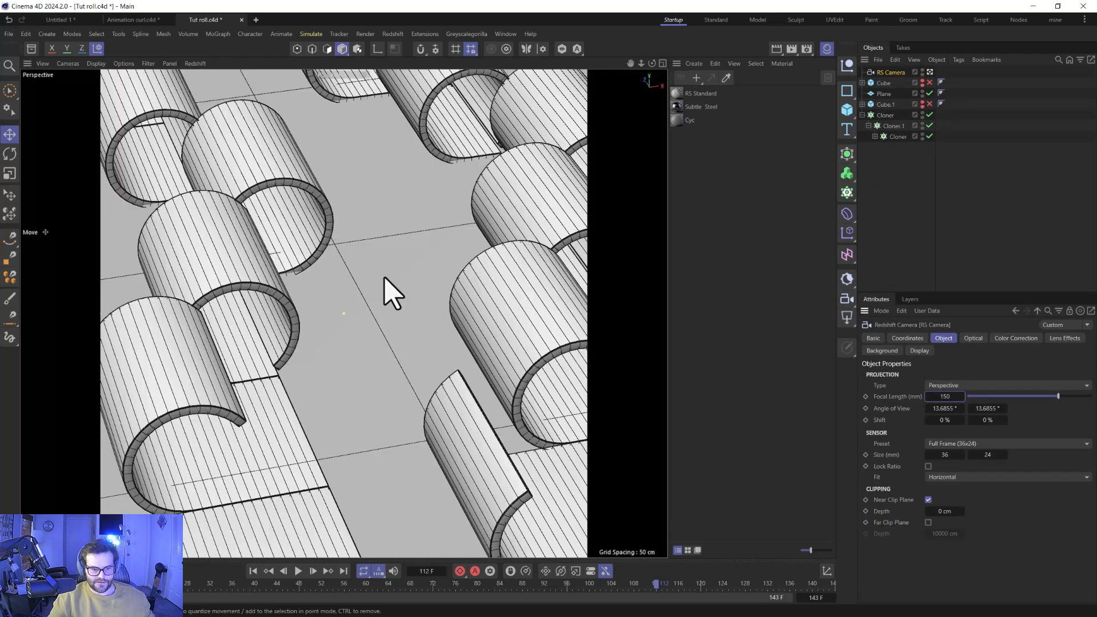
# - Pull the Redshift camera back and orbit it to frame several rows of the rolling slabs from above at an angle
pyautogui.keyDown('alt'); pyautogui.moveTo(384, 279); pyautogui.dragTo(364, 279, button='right'); pyautogui.keyUp('alt')
pyautogui.moveTo(363, 294)
pyautogui.keyDown('alt'); pyautogui.mouseDown()
pyautogui.moveTo(363, 308)
pyautogui.moveTo(360, 258)
pyautogui.moveTo(405, 307)
pyautogui.moveTo(392, 228)
pyautogui.moveTo(382, 294)
pyautogui.moveTo(353, 224)
pyautogui.moveTo(365, 275)
pyautogui.moveTo(352, 276)
pyautogui.mouseUp(); pyautogui.keyUp('alt')
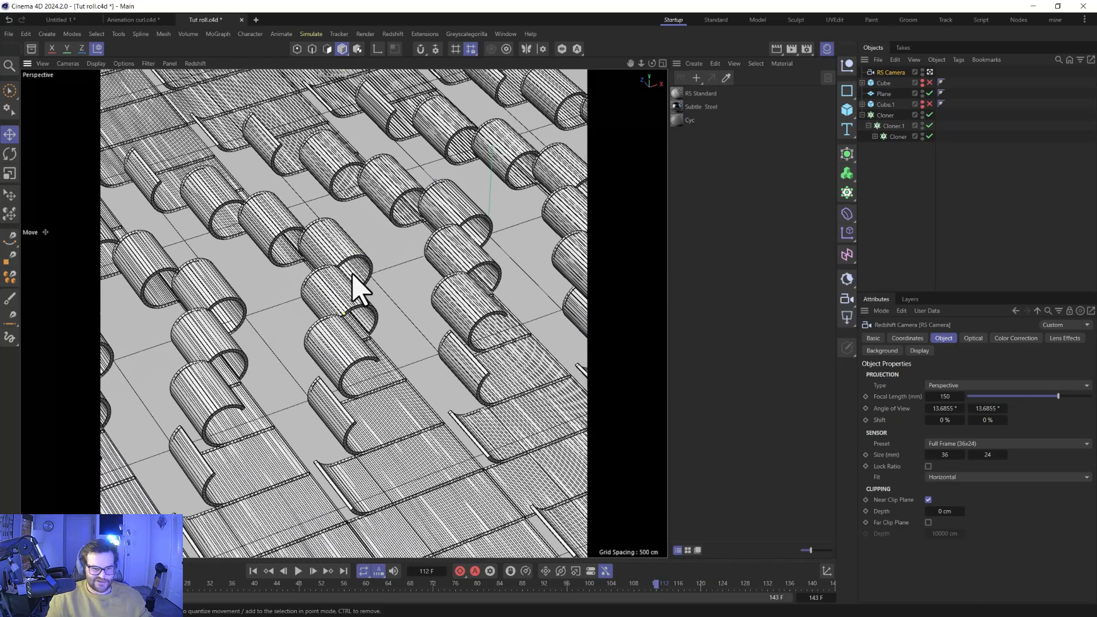
pyautogui.keyDown('alt'); pyautogui.moveTo(386, 299); pyautogui.dragTo(369, 270); pyautogui.keyUp('alt')
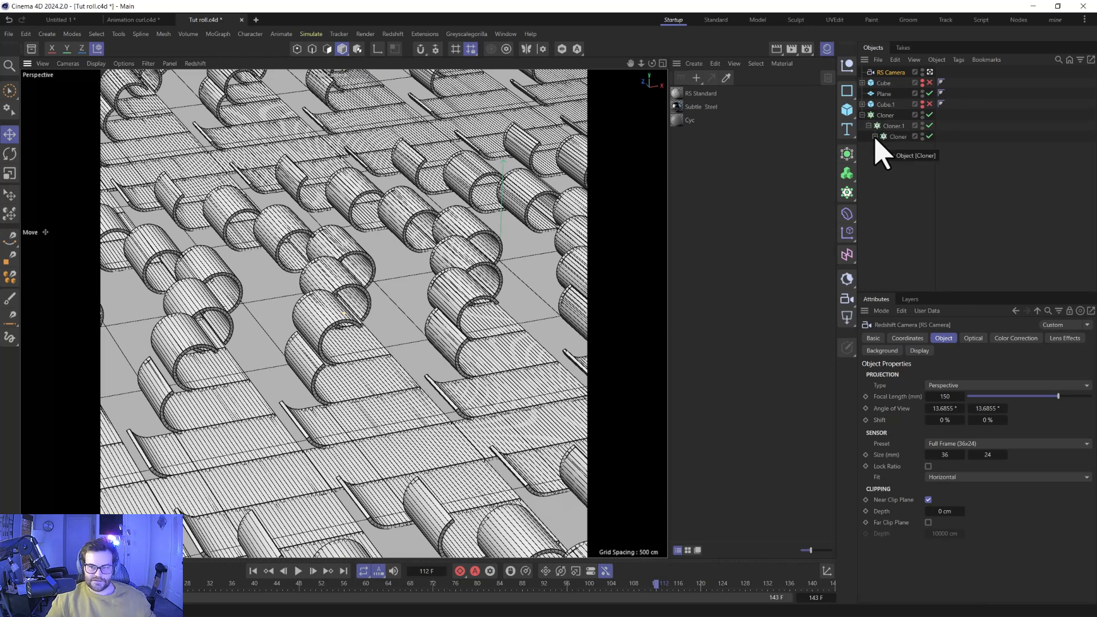
# - Add a Redshift dome light and apply the asset library's hdr-light-studio_13.exr image as its texture
pyautogui.click(846, 317)
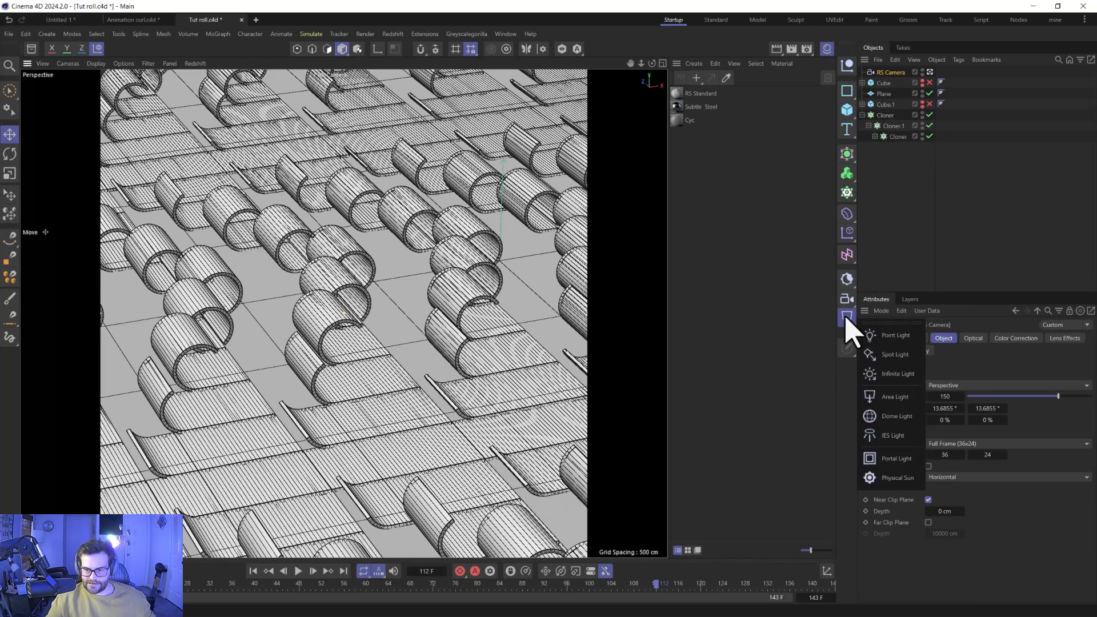
pyautogui.click(895, 416)
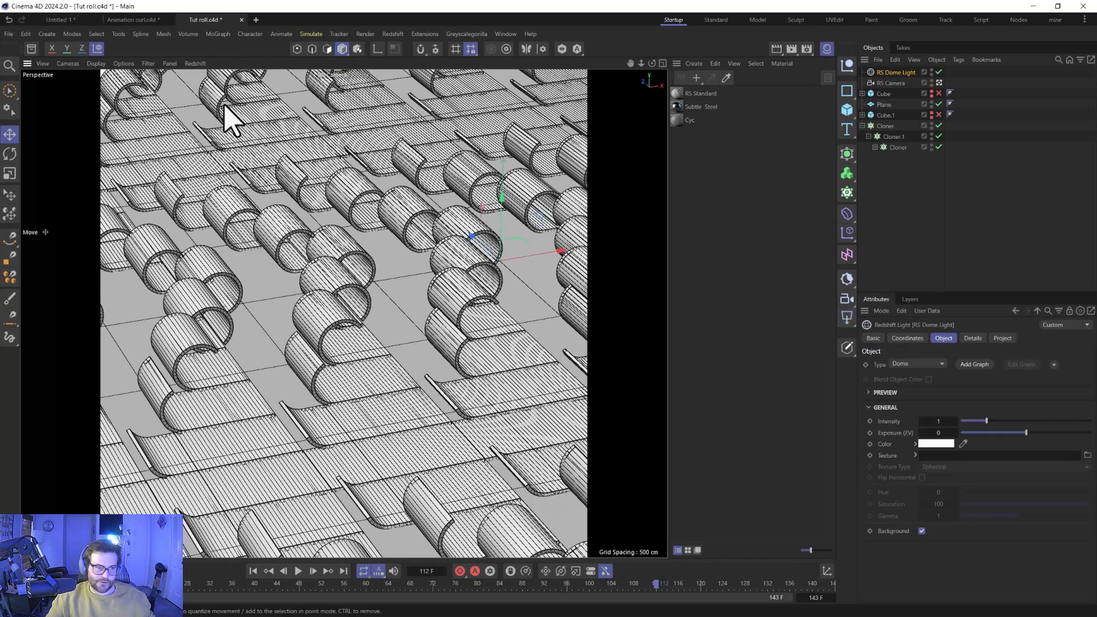
pyautogui.click(32, 49)
pyautogui.click(98, 103)
pyautogui.write('r')
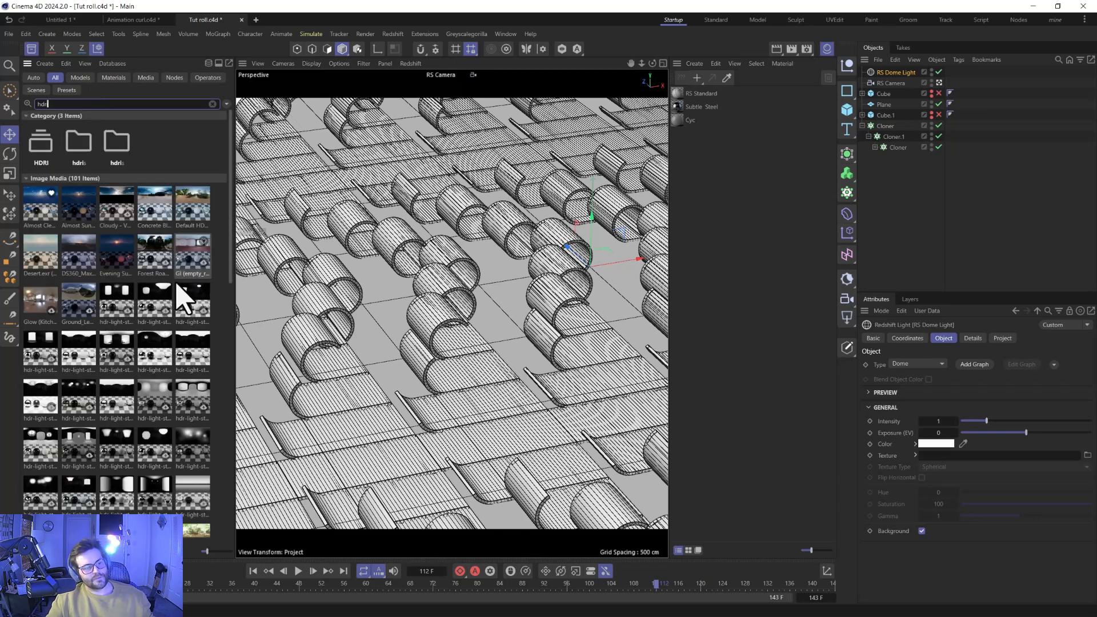
pyautogui.moveTo(192, 403); pyautogui.dragTo(973, 460)
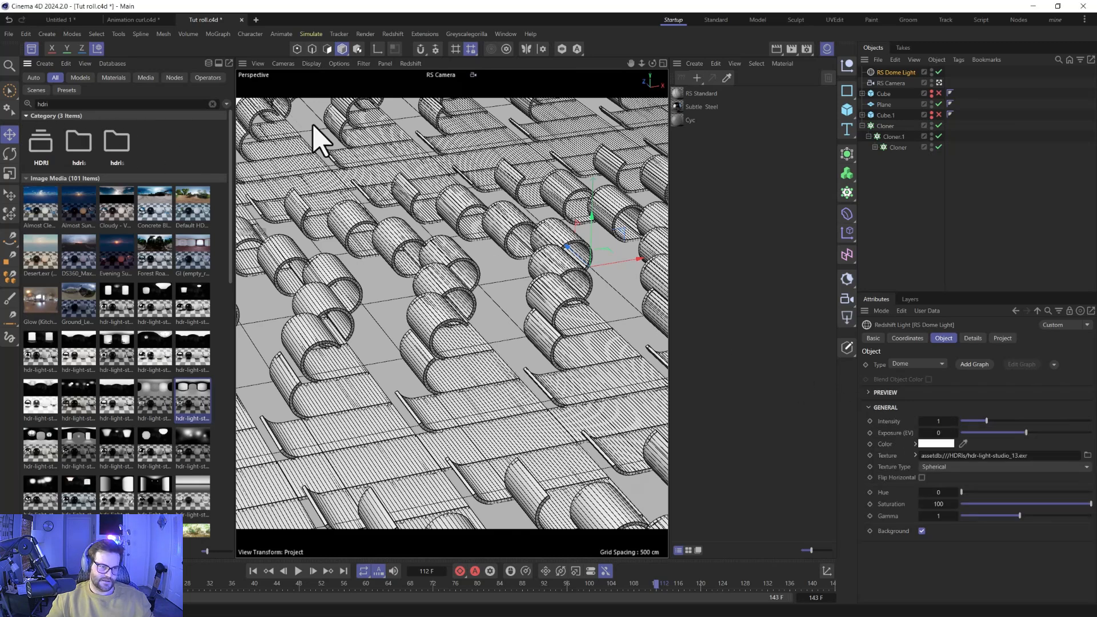
# - Add a Redshift area light with a target tag and target null, leaving only the light selected
pyautogui.click(850, 319)
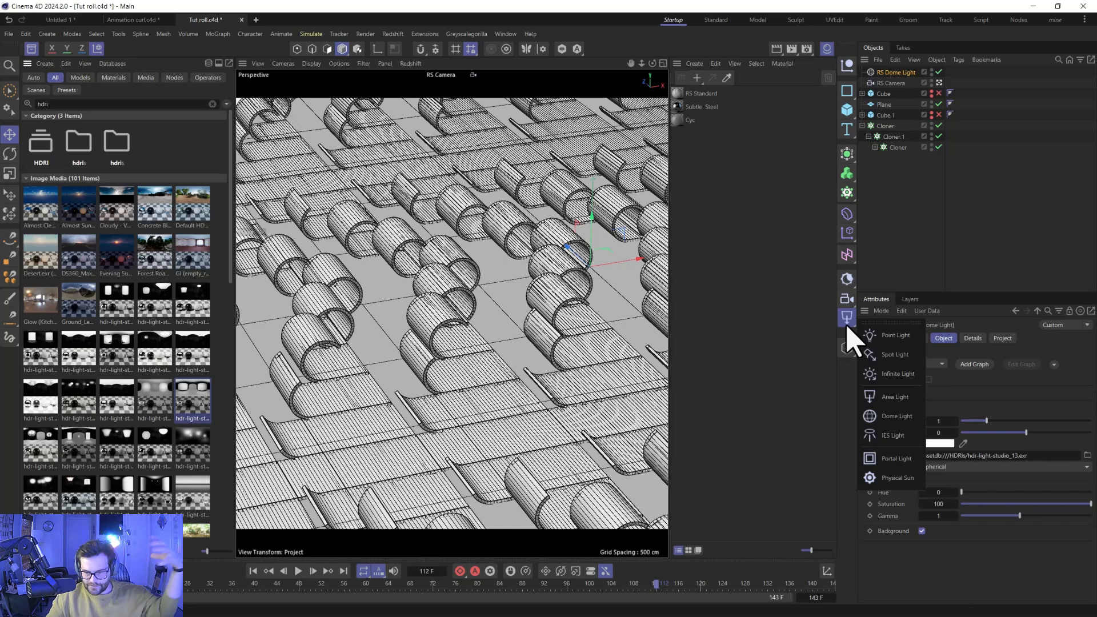
pyautogui.click(892, 398)
pyautogui.click(1055, 365)
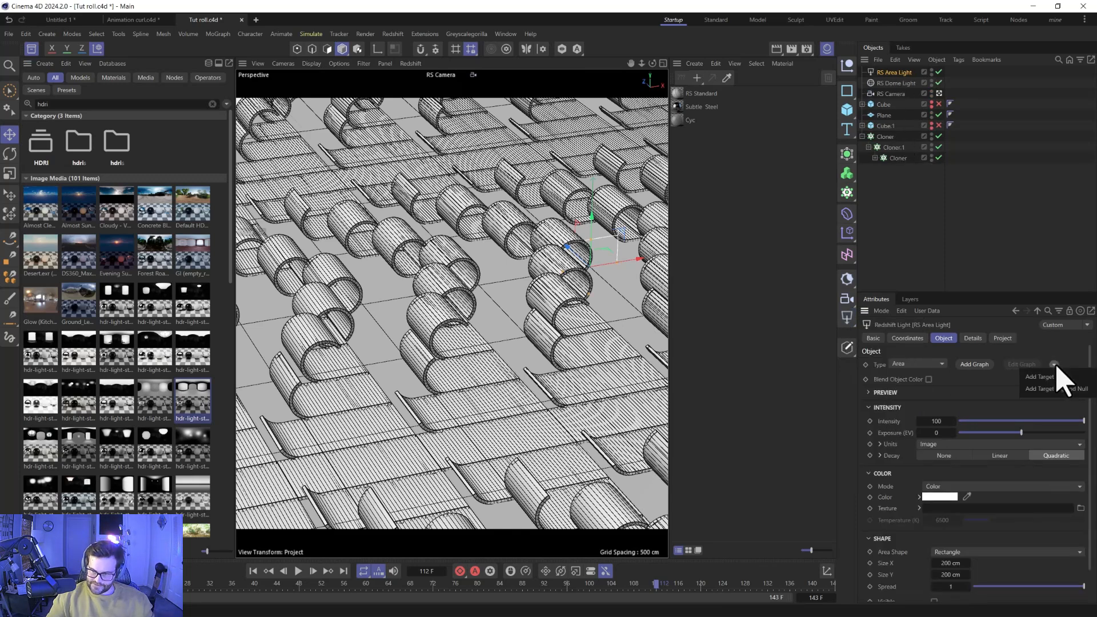
pyautogui.click(1055, 389)
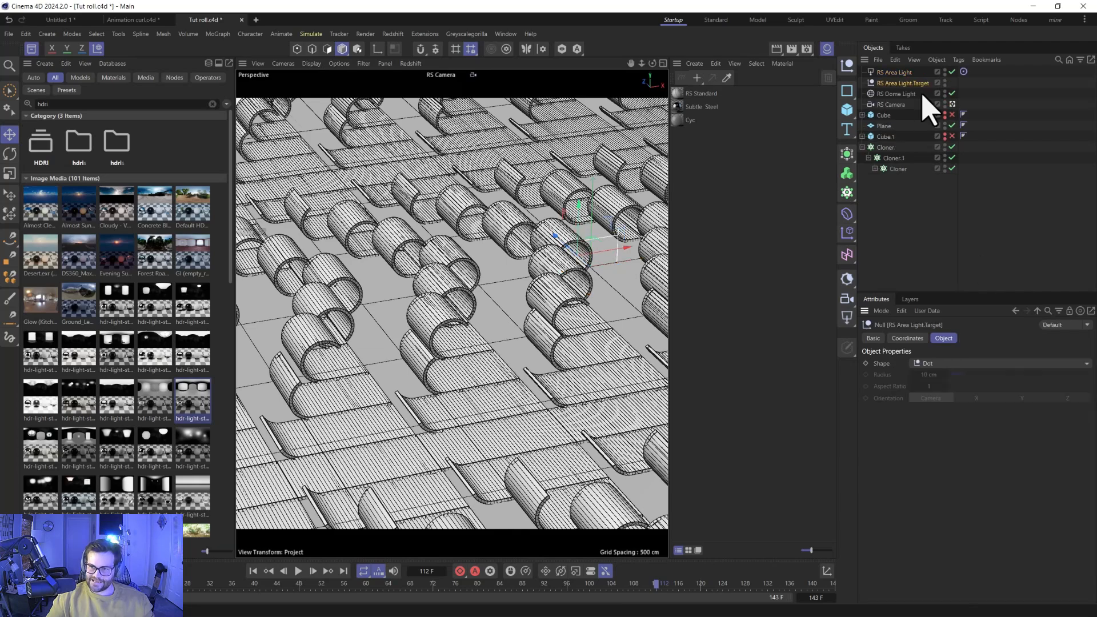
pyautogui.click(897, 73)
# - Move the area light up past the grid's negative X end and back along positive Z, using the front and top views
pyautogui.keyDown('alt'); pyautogui.moveTo(549, 393); pyautogui.dragTo(537, 378); pyautogui.keyUp('alt')
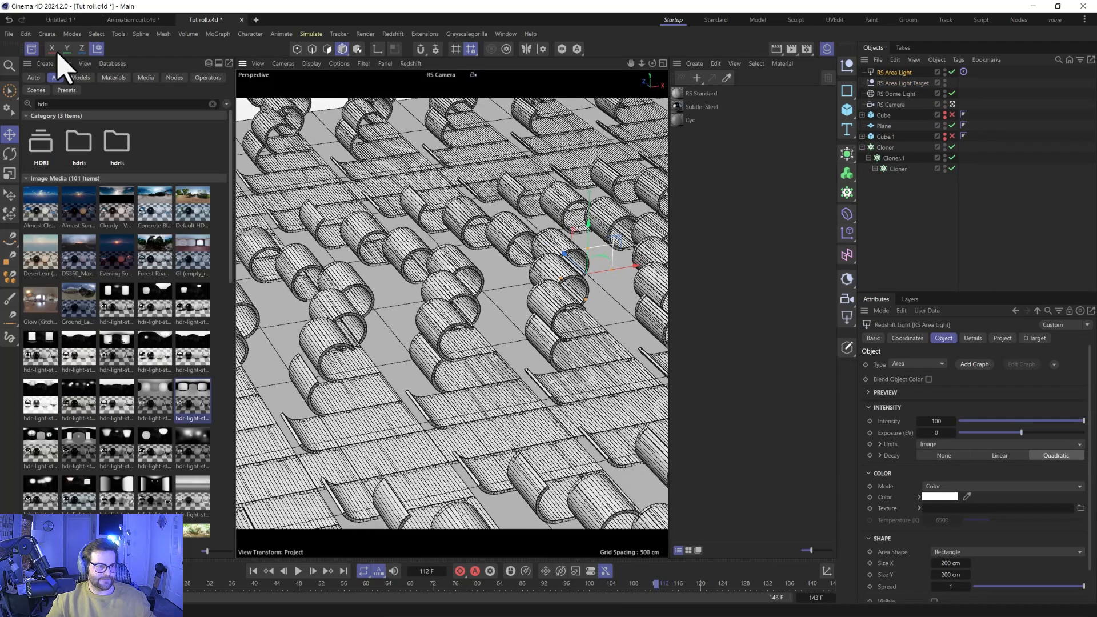
pyautogui.click(32, 50)
pyautogui.middleClick(400, 314)
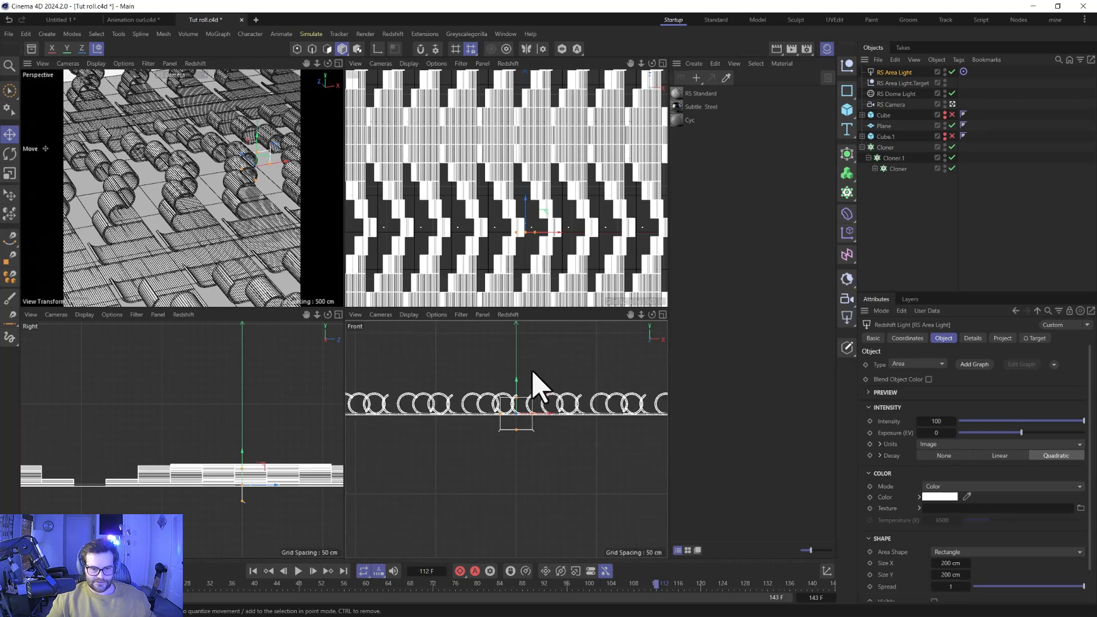
pyautogui.scroll(-5, 518, 400)
pyautogui.moveTo(537, 400); pyautogui.dragTo(383, 337)
pyautogui.scroll(-8, 517, 225)
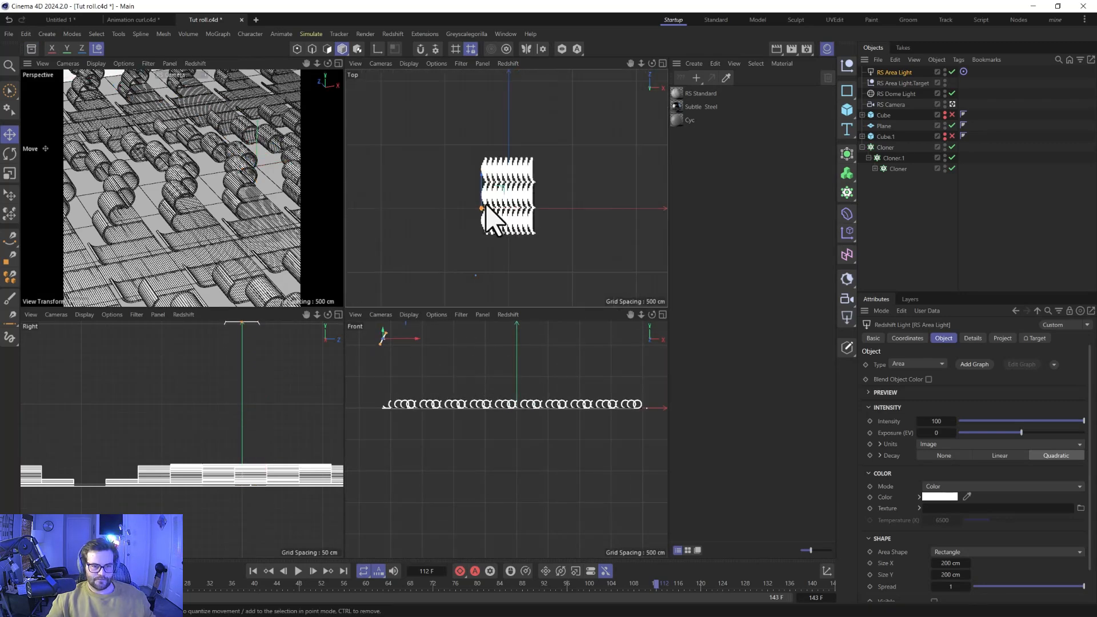
pyautogui.moveTo(482, 185); pyautogui.dragTo(484, 126)
# - Scale the area light to about 5609 cm in X and Y and raise it higher above the slab grid
pyautogui.press('t')
pyautogui.moveTo(444, 228); pyautogui.dragTo(566, 293)
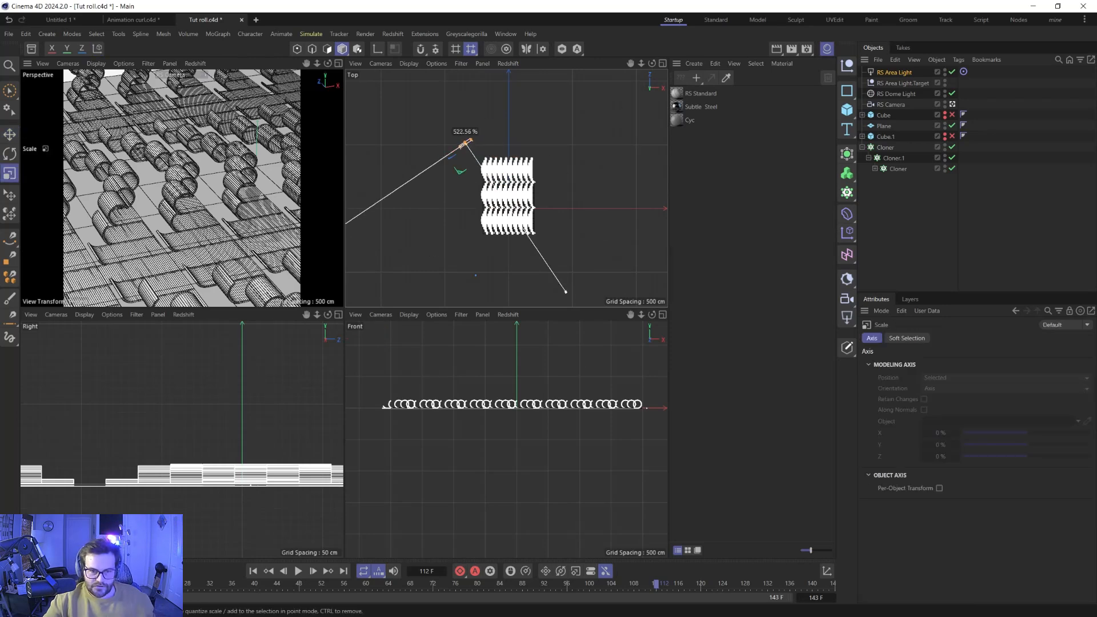
pyautogui.moveTo(523, 231); pyautogui.dragTo(646, 231)
pyautogui.scroll(-6, 392, 379)
pyautogui.press('e')
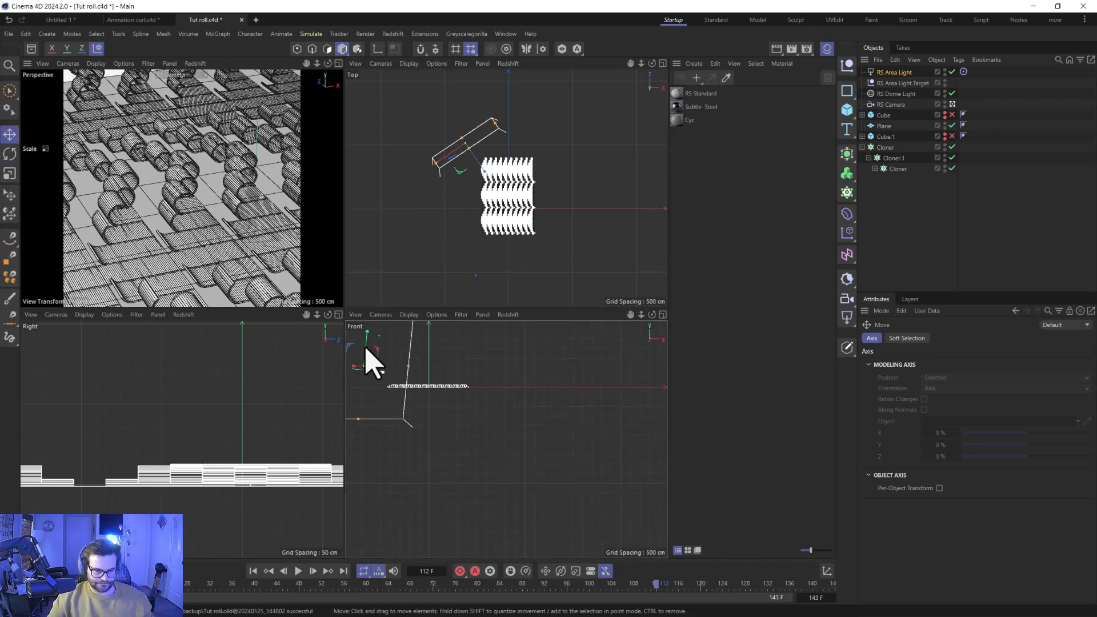
pyautogui.moveTo(367, 364); pyautogui.dragTo(366, 323)
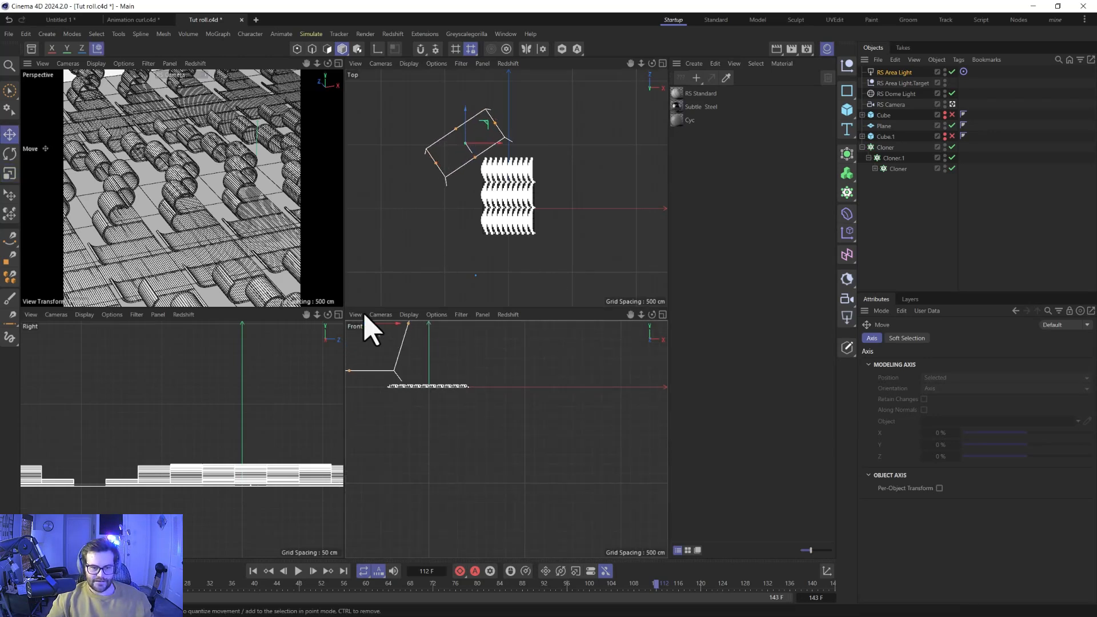
# - Set the area light's intensity to 8.26 and its spread to 0
pyautogui.click(892, 73)
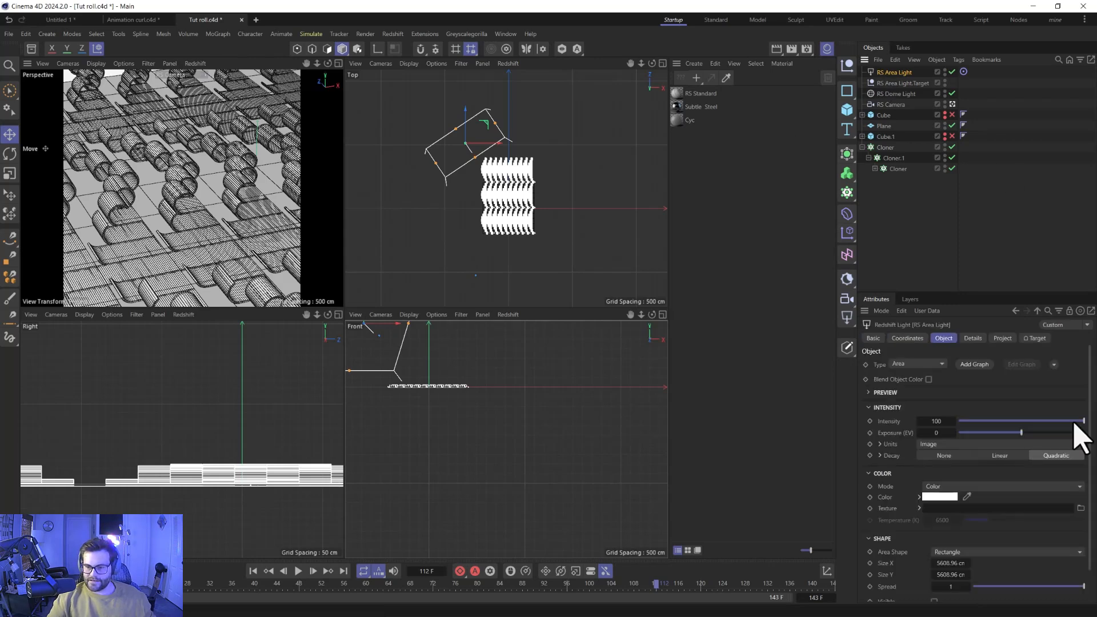
pyautogui.click(973, 423)
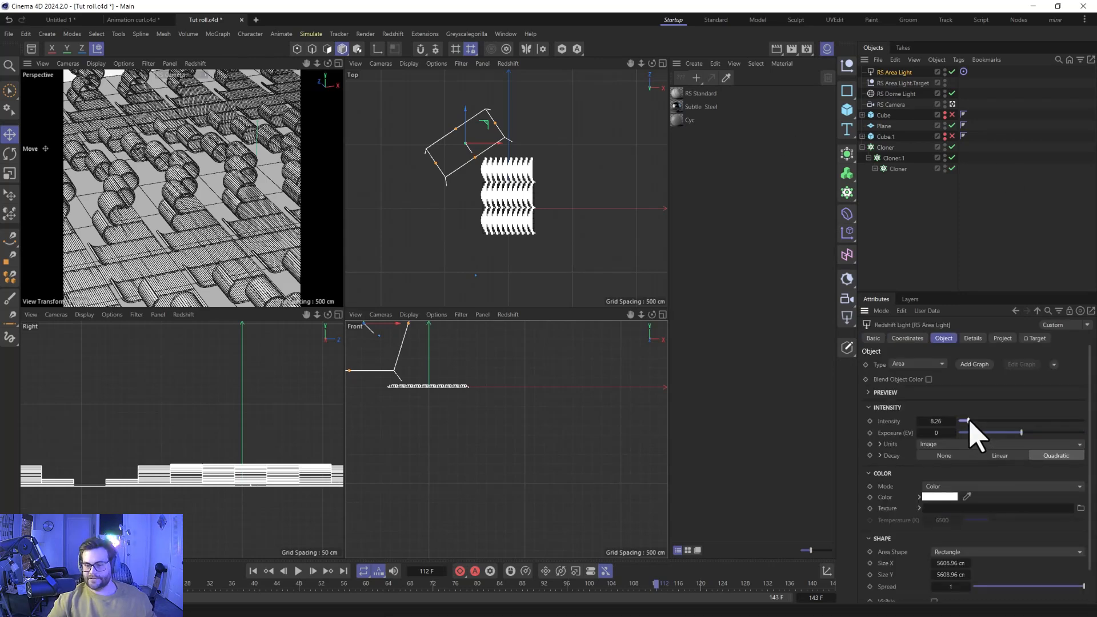
pyautogui.moveTo(1066, 587); pyautogui.dragTo(887, 589)
# - Enlarge the camera view, open the Redshift RenderView, and start a live render of the lit scene
pyautogui.middleClick(252, 254)
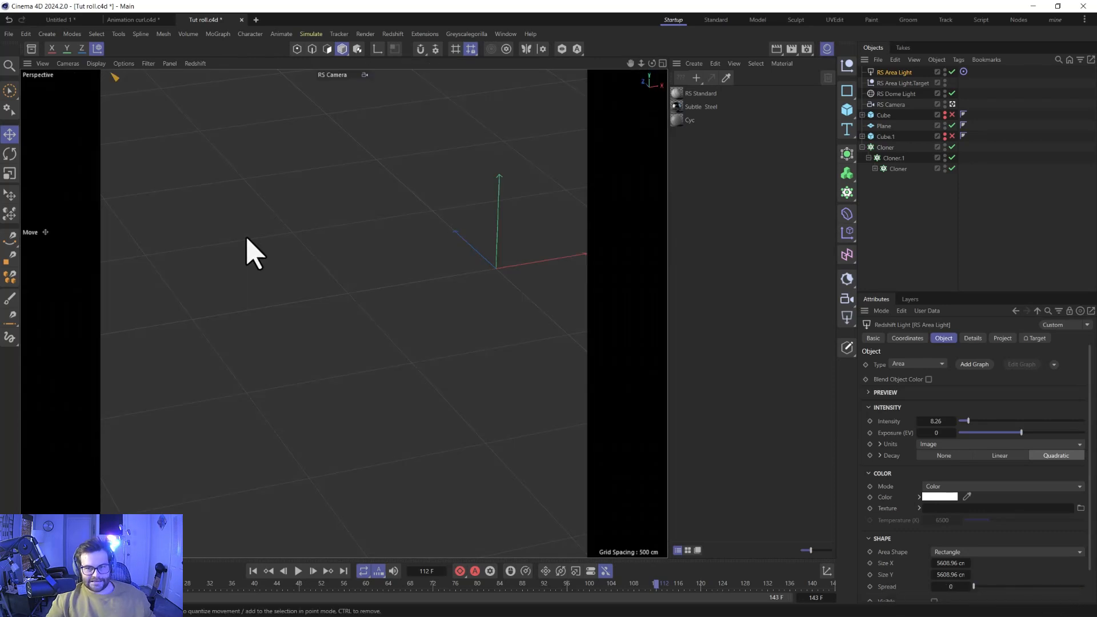
pyautogui.click(394, 36)
pyautogui.click(398, 123)
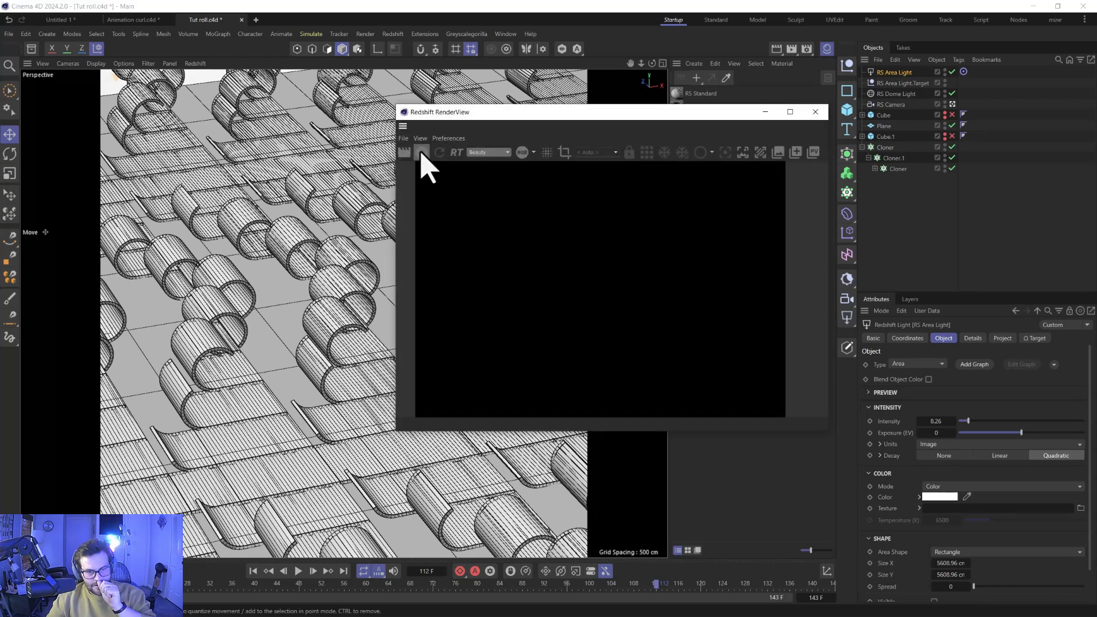
pyautogui.click(421, 151)
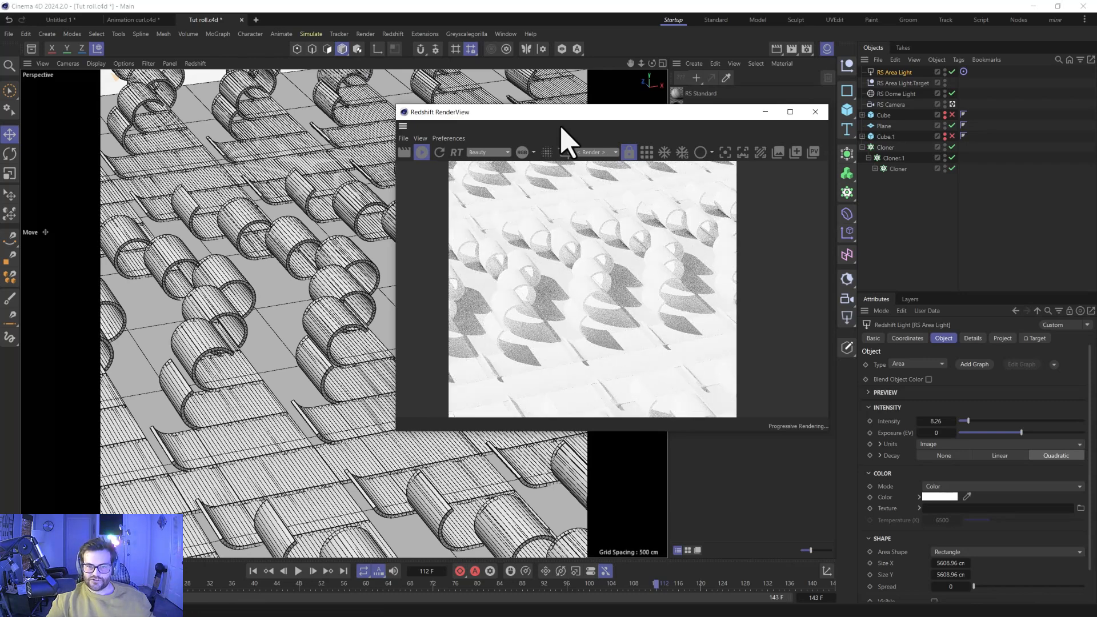
pyautogui.moveTo(559, 114)
pyautogui.mouseDown()
pyautogui.moveTo(779, 120)
pyautogui.moveTo(598, 100)
pyautogui.moveTo(559, 110)
pyautogui.mouseUp()
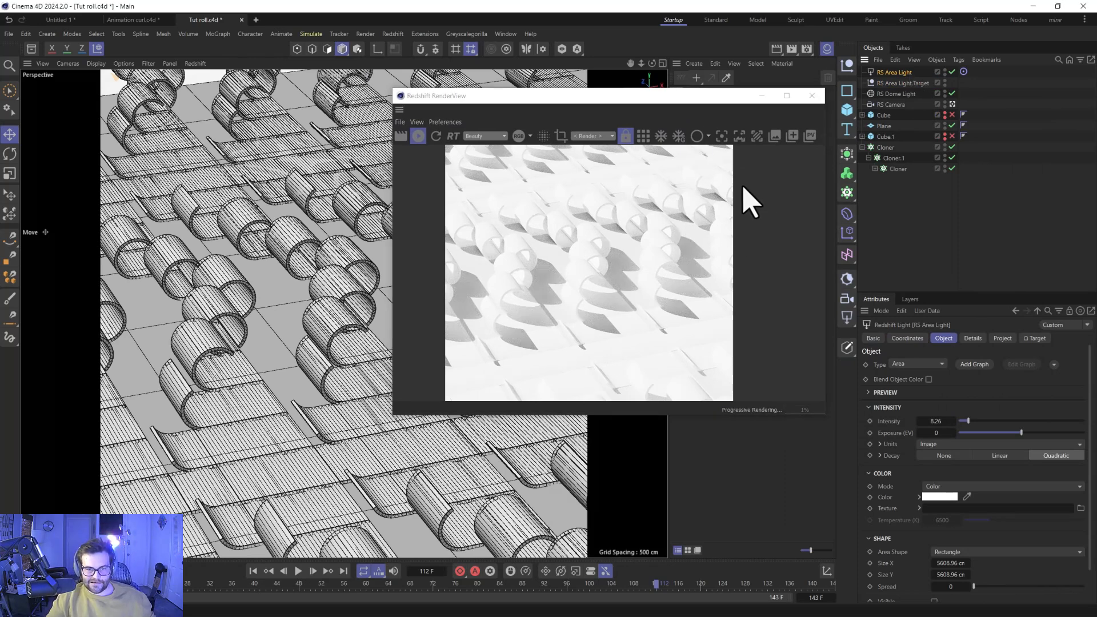
# - Search the asset library's media for "gobo" and apply a tiling tree gobo as the area light's color texture
pyautogui.click(31, 50)
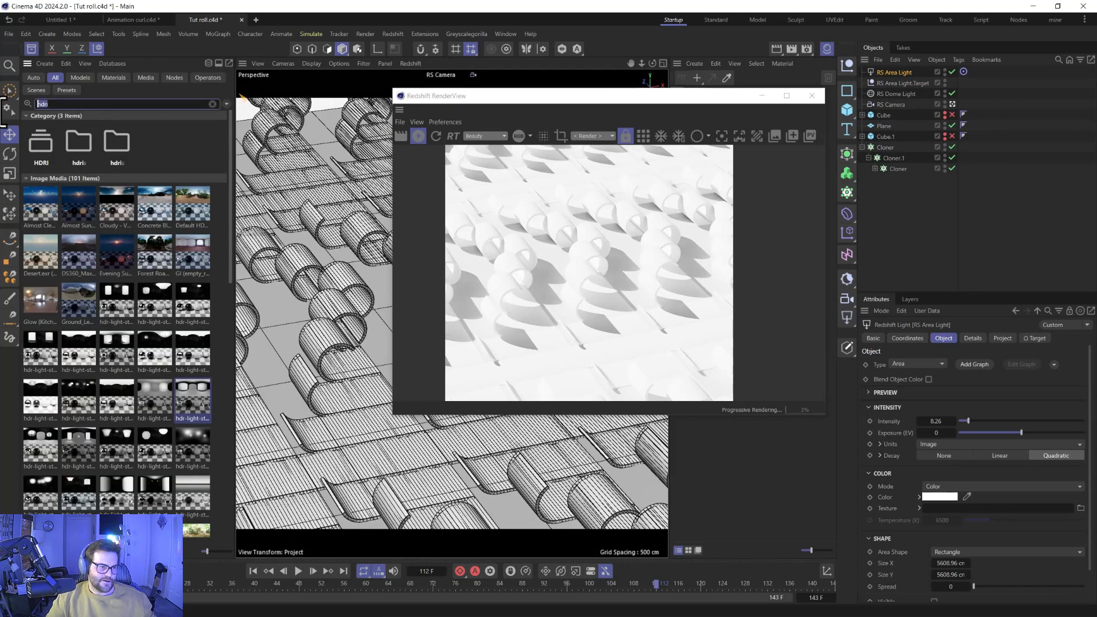
pyautogui.write('gobo')
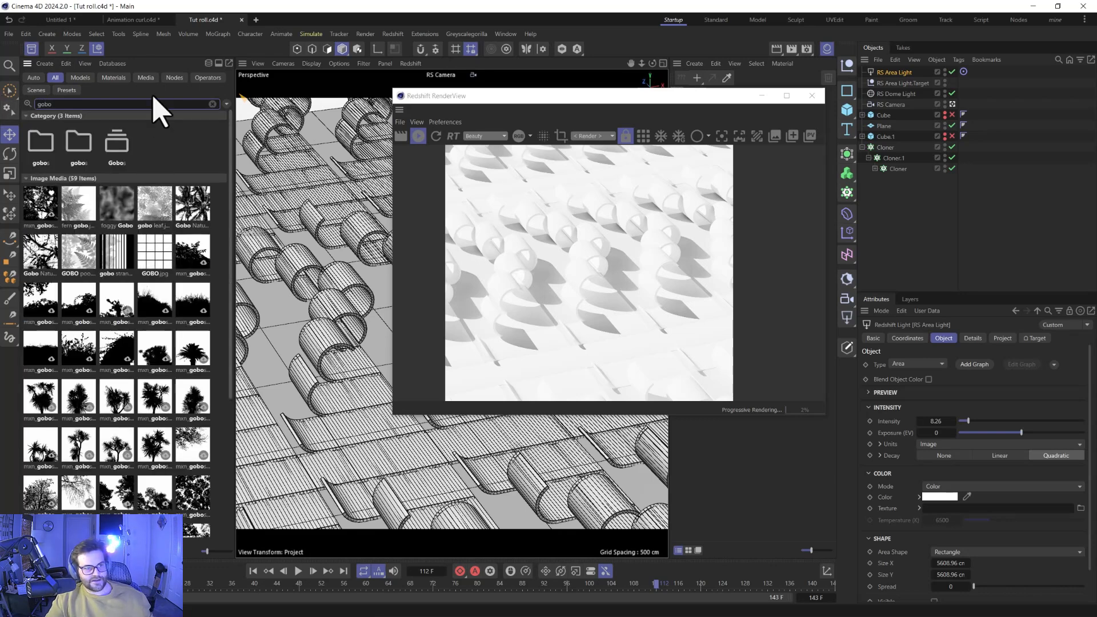
pyautogui.click(148, 78)
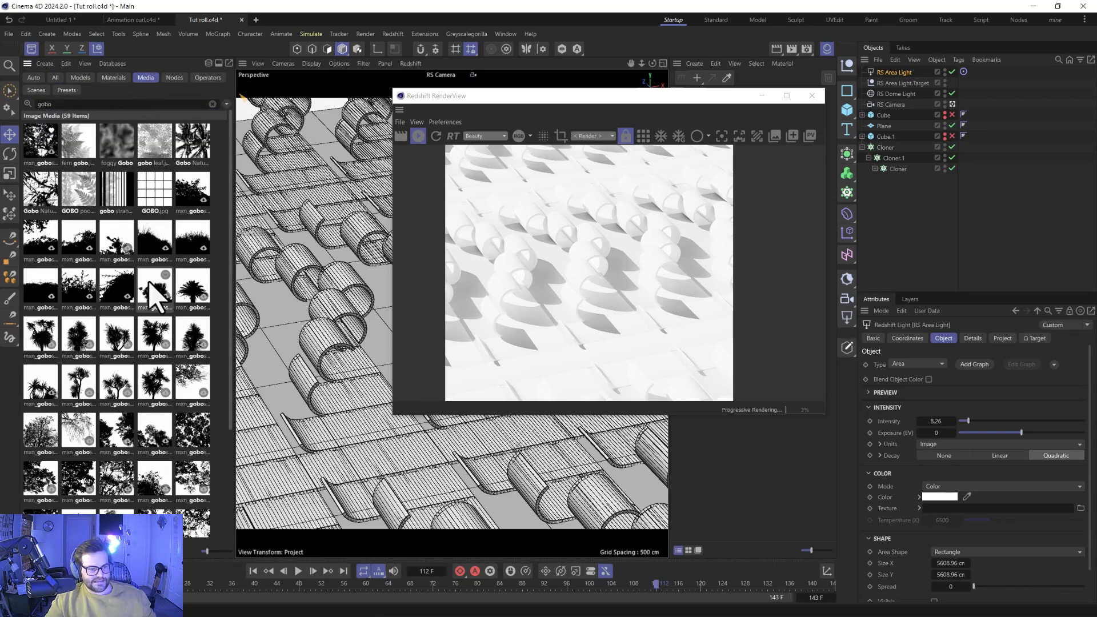
pyautogui.scroll(-1, 114, 371)
pyautogui.scroll(-1, 110, 371)
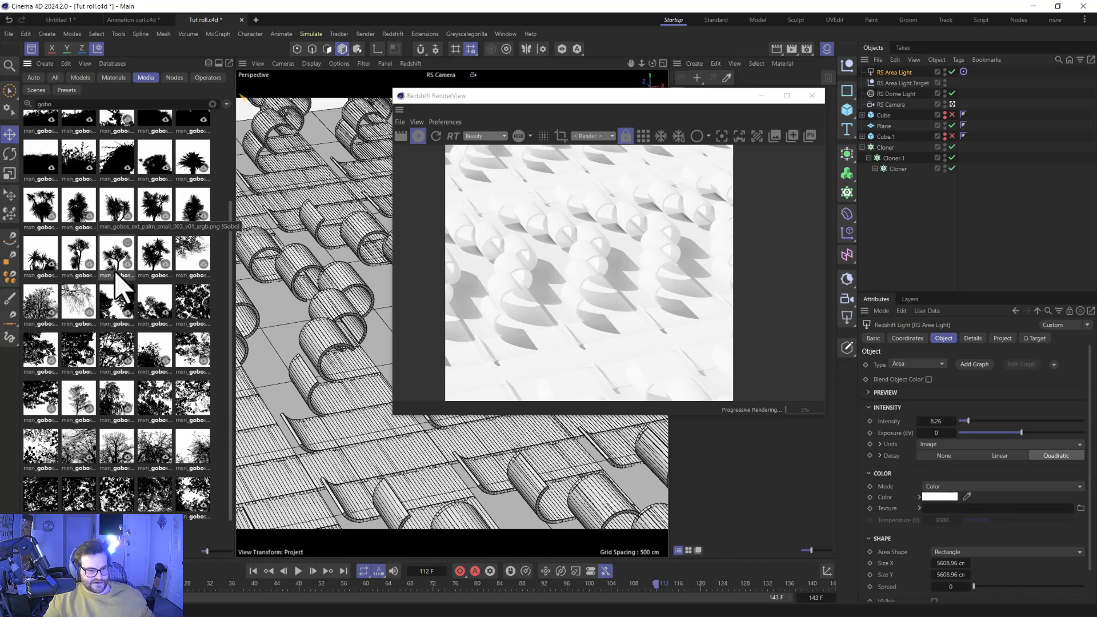
pyautogui.scroll(-1, 86, 354)
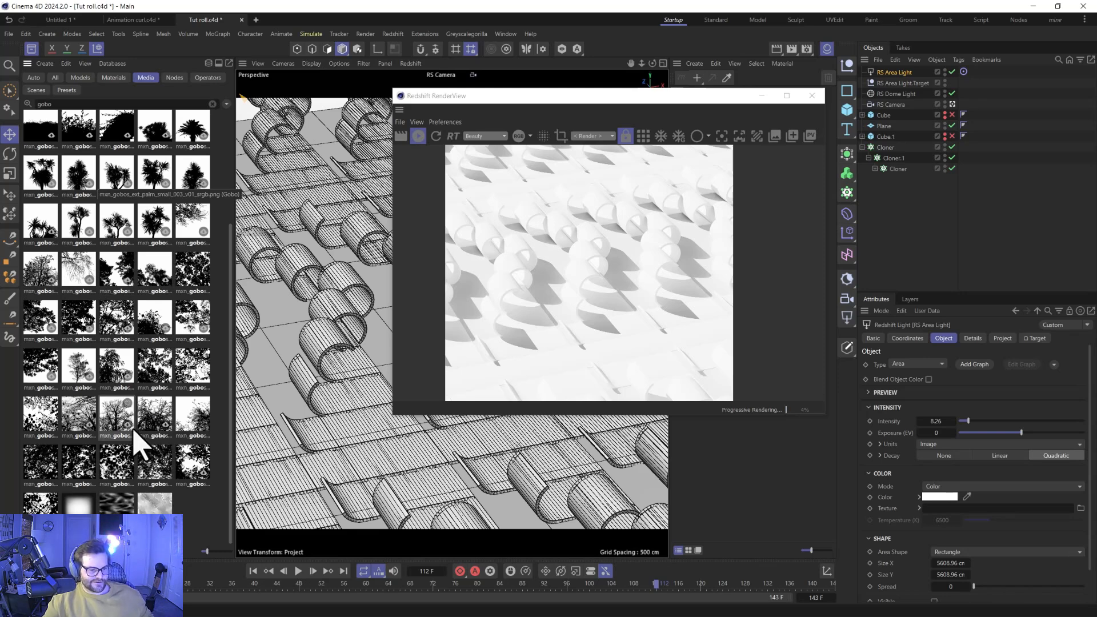
pyautogui.click(151, 464)
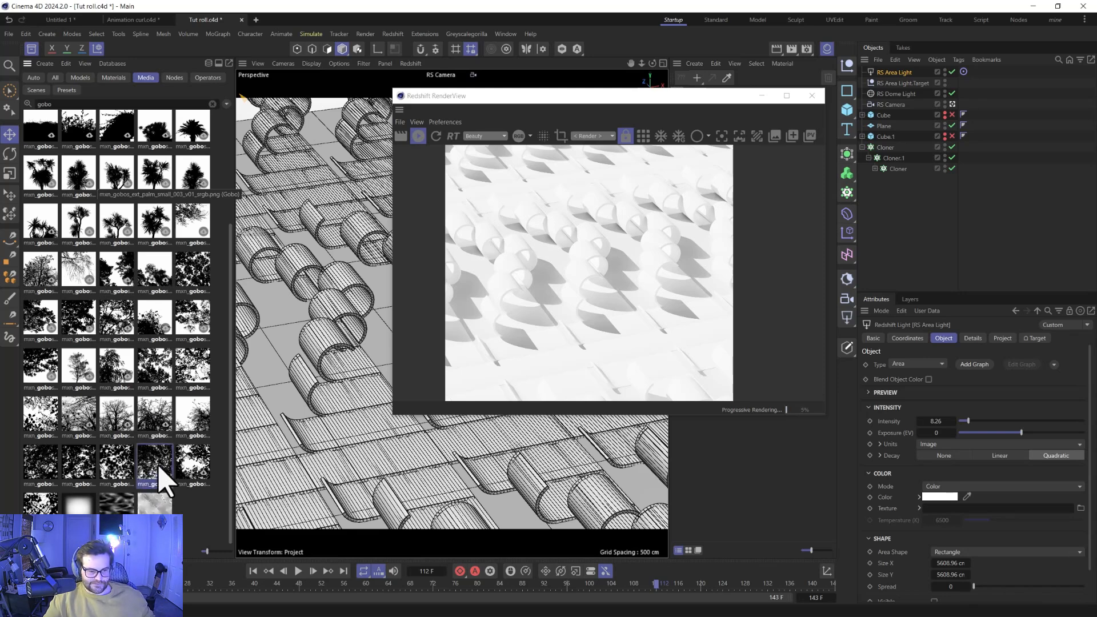
pyautogui.click(119, 466)
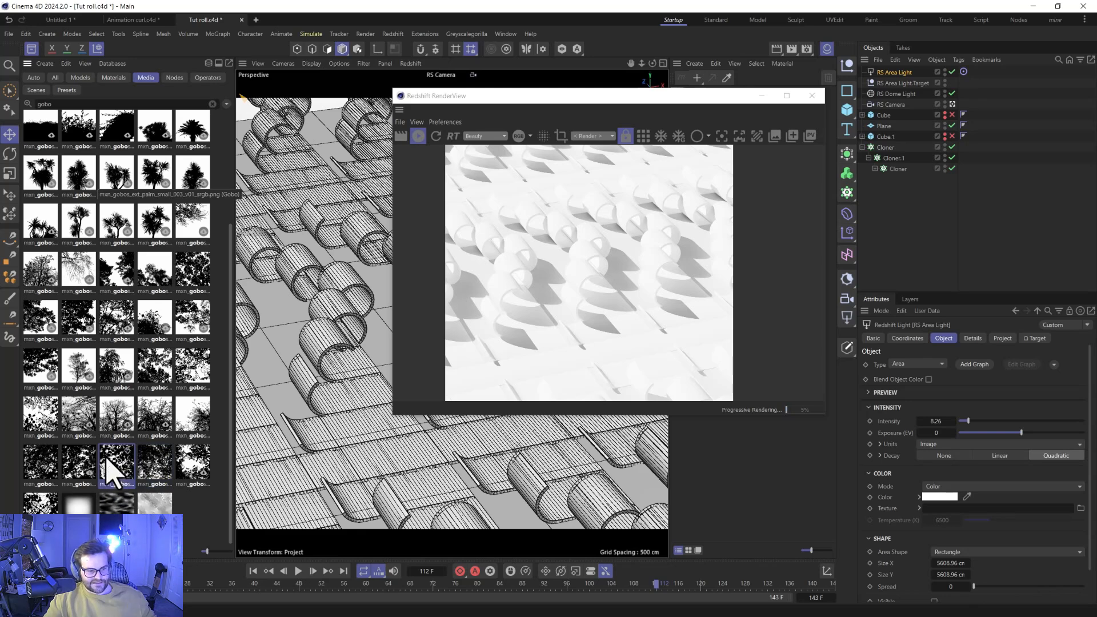
pyautogui.moveTo(113, 463); pyautogui.dragTo(981, 518)
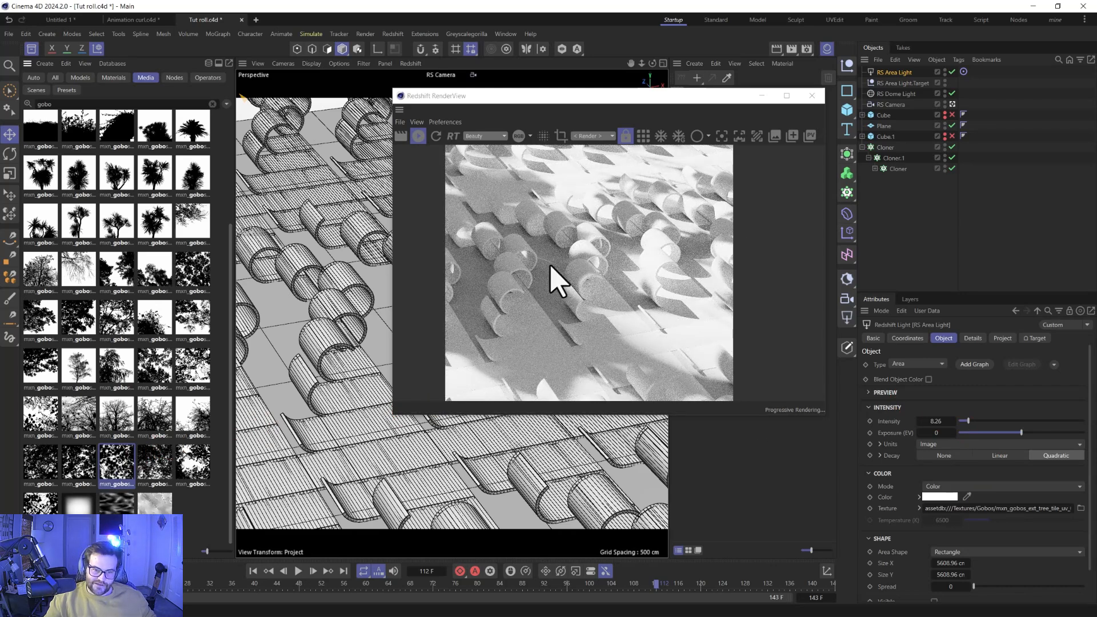
# - Set the area light's X and Y sizes to 4000 cm and its spread to 0.002
pyautogui.click(32, 50)
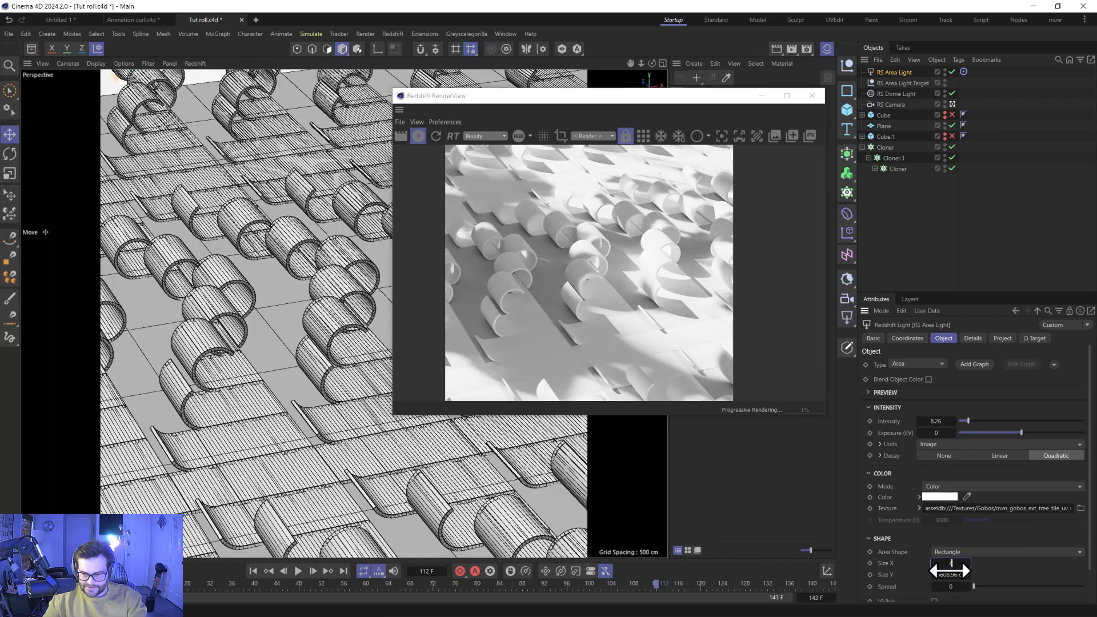
pyautogui.write('0')
pyautogui.press('Tab')
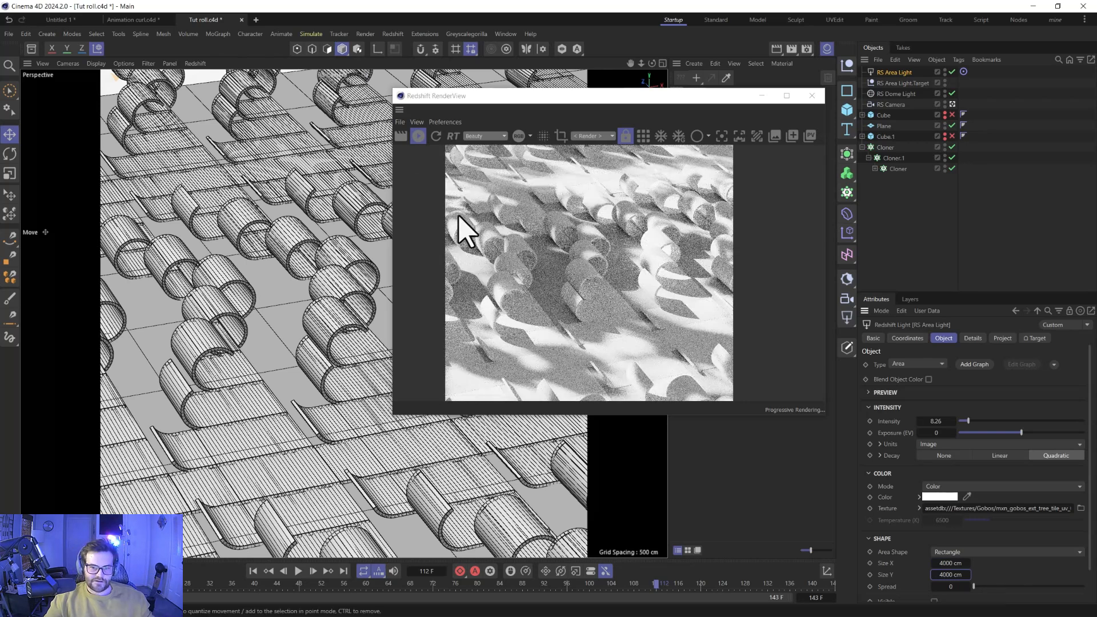
pyautogui.click(968, 588)
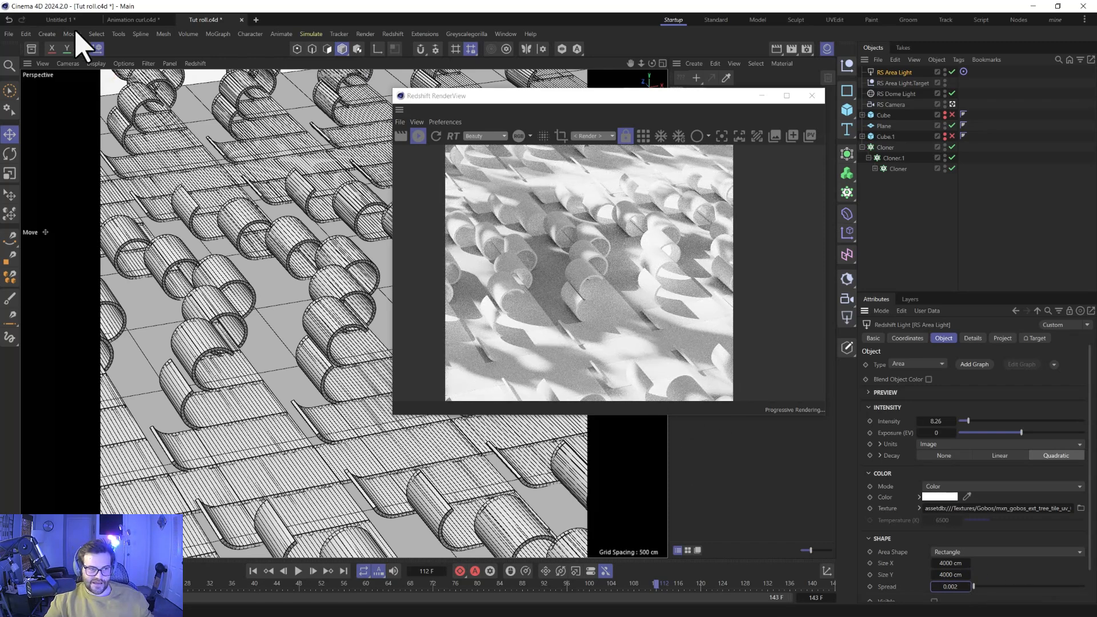
# - Try the ext_tree_006 and ext_tree_017 gobos on the area light, then replace them with another ext_tree_tile_uv gobo texture
pyautogui.click(31, 49)
pyautogui.moveTo(192, 286); pyautogui.dragTo(1017, 517)
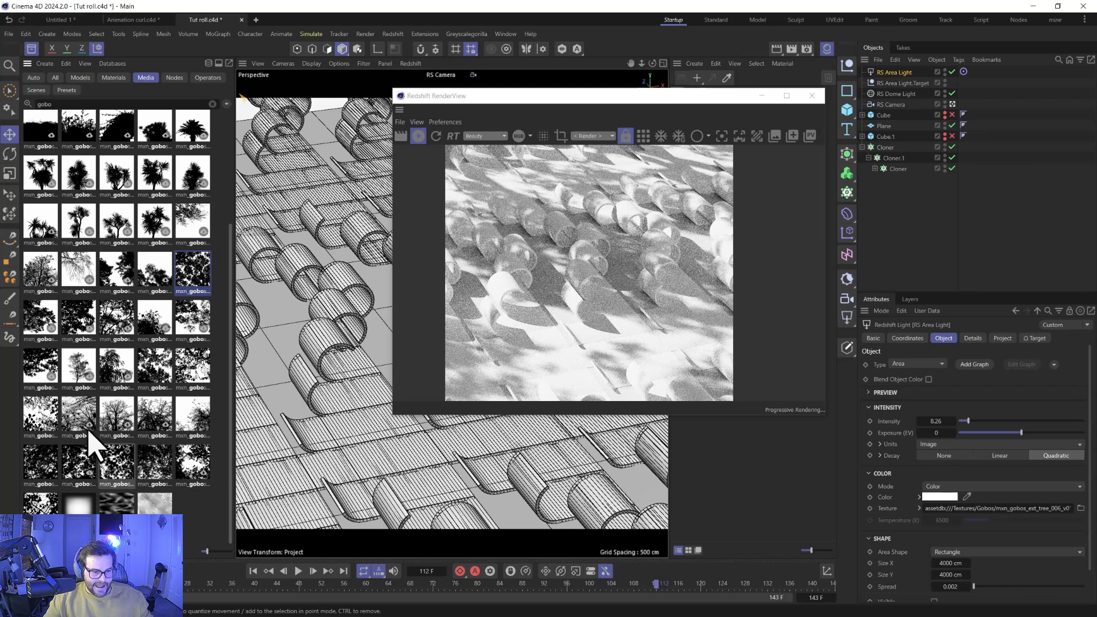
pyautogui.moveTo(40, 416); pyautogui.dragTo(962, 517)
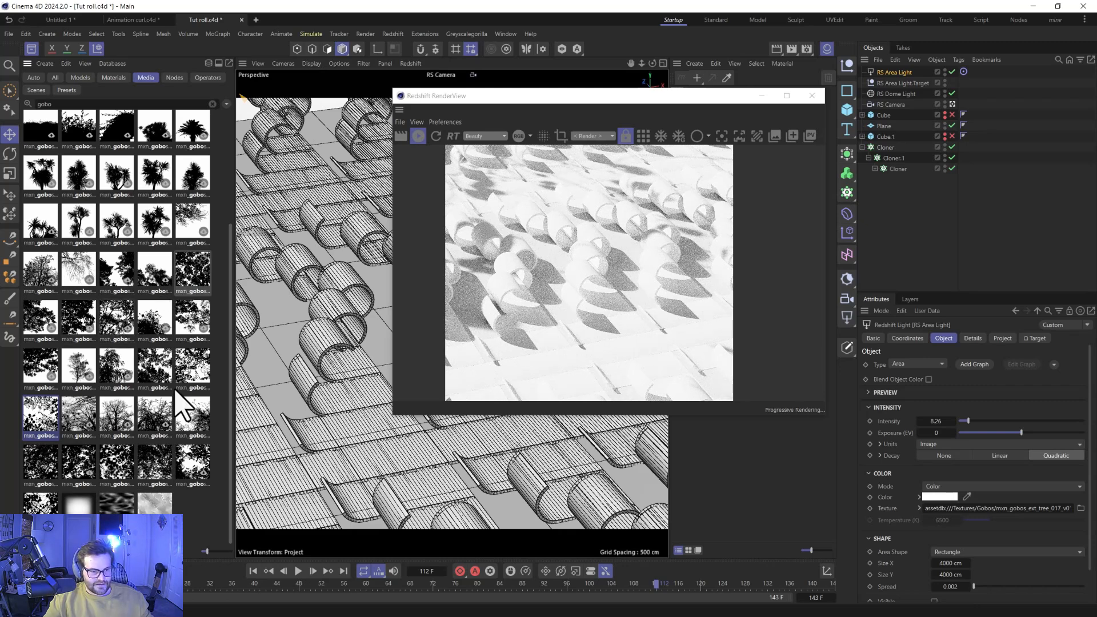
pyautogui.moveTo(84, 466); pyautogui.dragTo(970, 519)
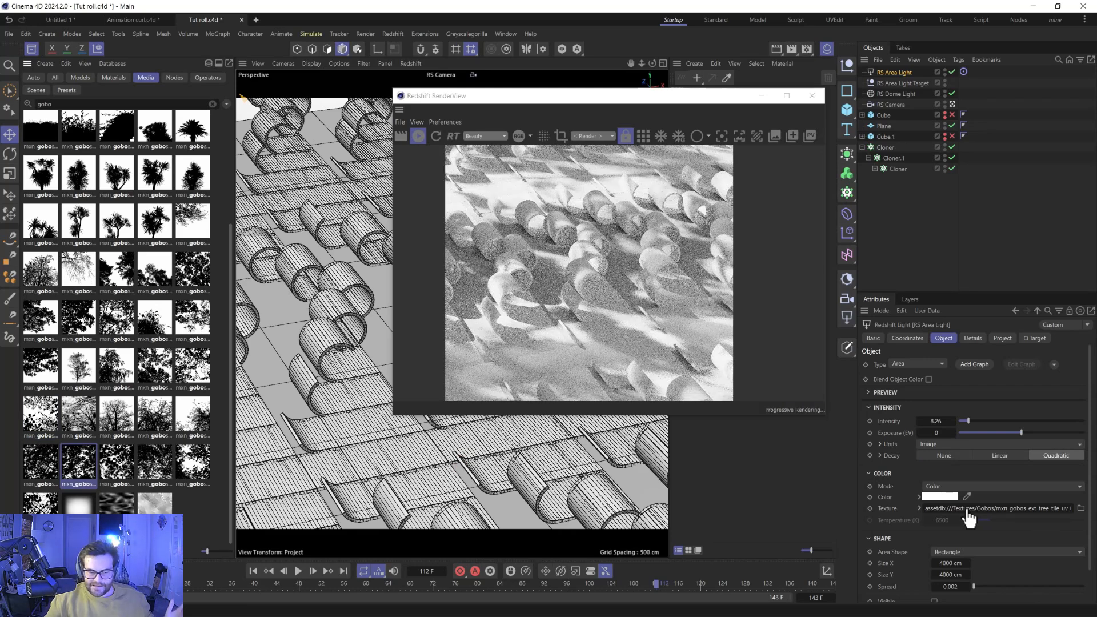
# - Replace the area light's gobo with the adjacent ext_tree_tile_uv texture and clear the RenderView window off the main view
pyautogui.moveTo(117, 462); pyautogui.dragTo(959, 517)
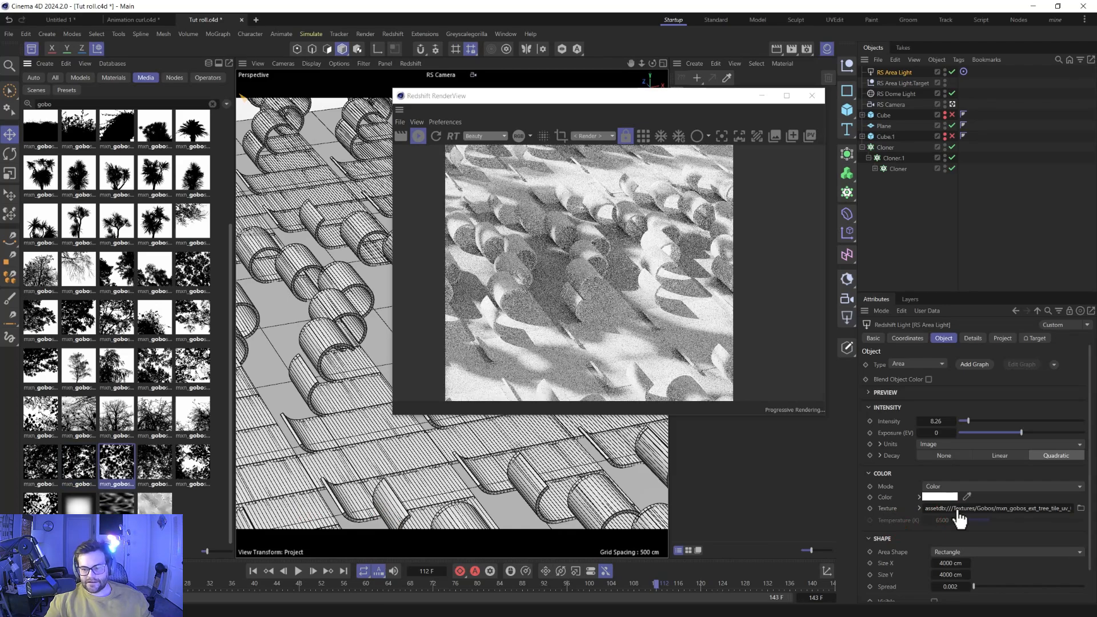
pyautogui.moveTo(578, 97); pyautogui.dragTo(726, 99)
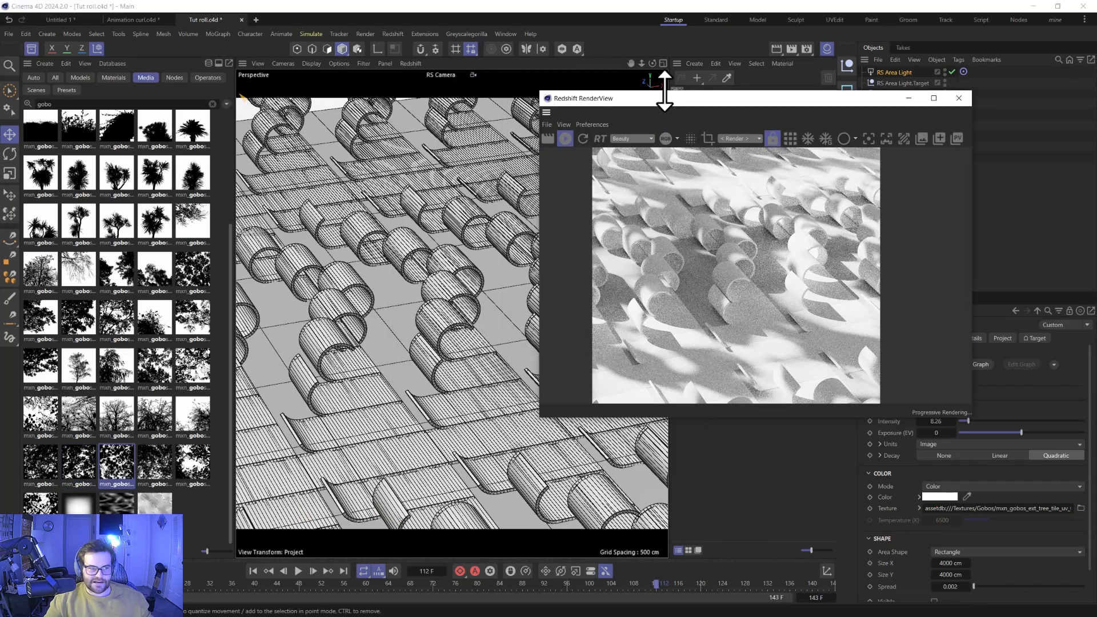
# - Close the asset browser, switch to the four-view layout, and scale the area light down to 2100 × 2100 cm
pyautogui.click(32, 51)
pyautogui.middleClick(287, 263)
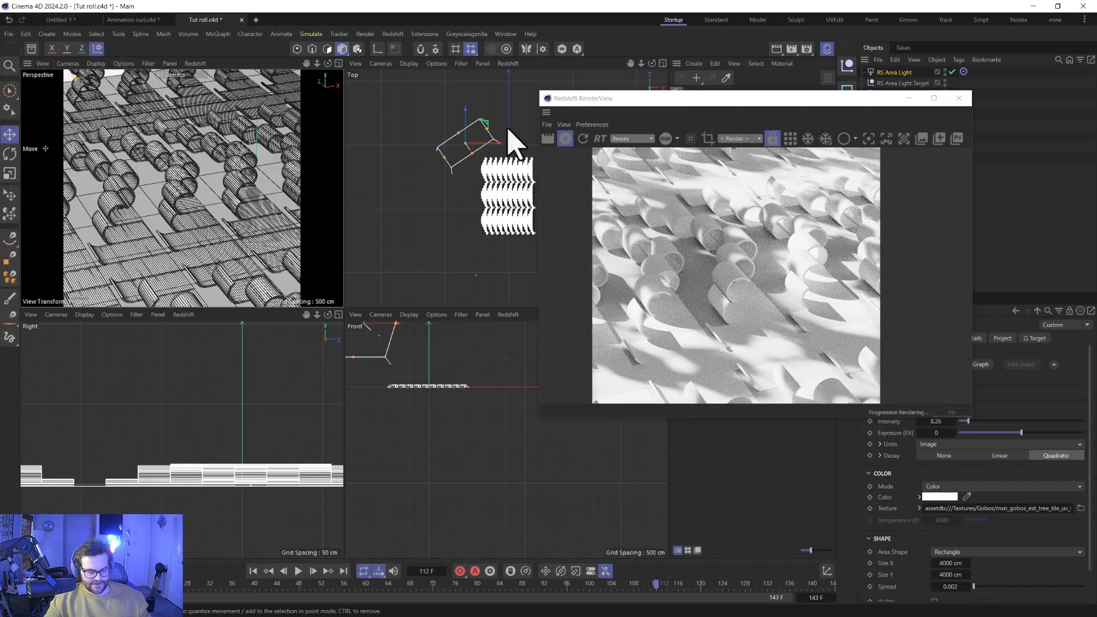
pyautogui.press('t')
pyautogui.moveTo(506, 140); pyautogui.dragTo(373, 233)
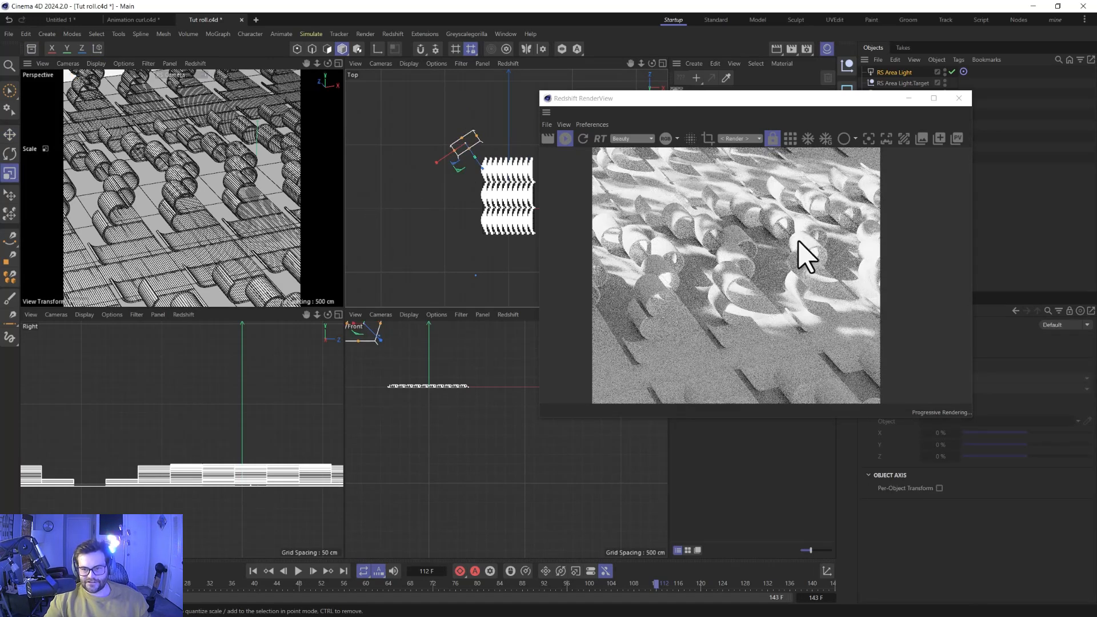
pyautogui.moveTo(719, 103); pyautogui.dragTo(824, 173)
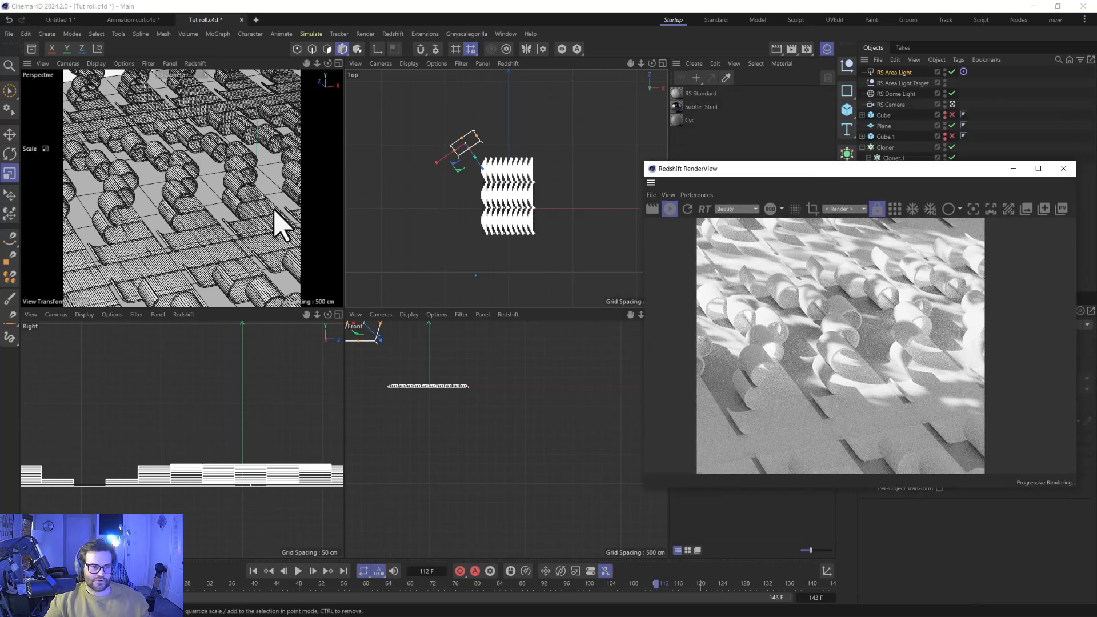
# - Move the RS Area Light target across the slabs to shift where the gobo shadows fall
pyautogui.click(903, 83)
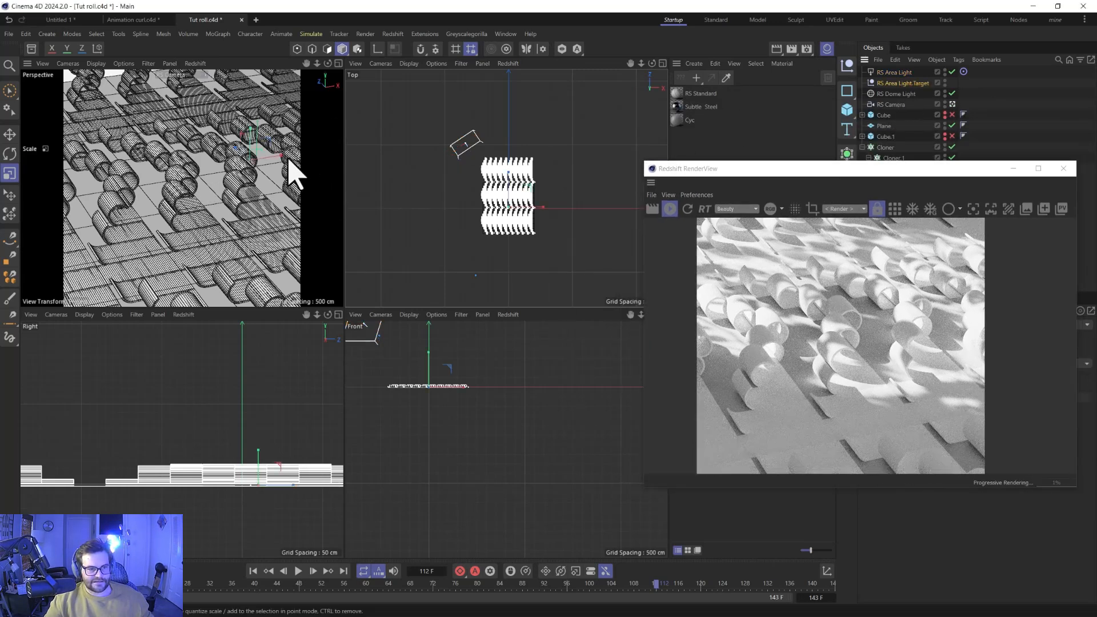
pyautogui.press('e')
pyautogui.moveTo(238, 176); pyautogui.dragTo(224, 207)
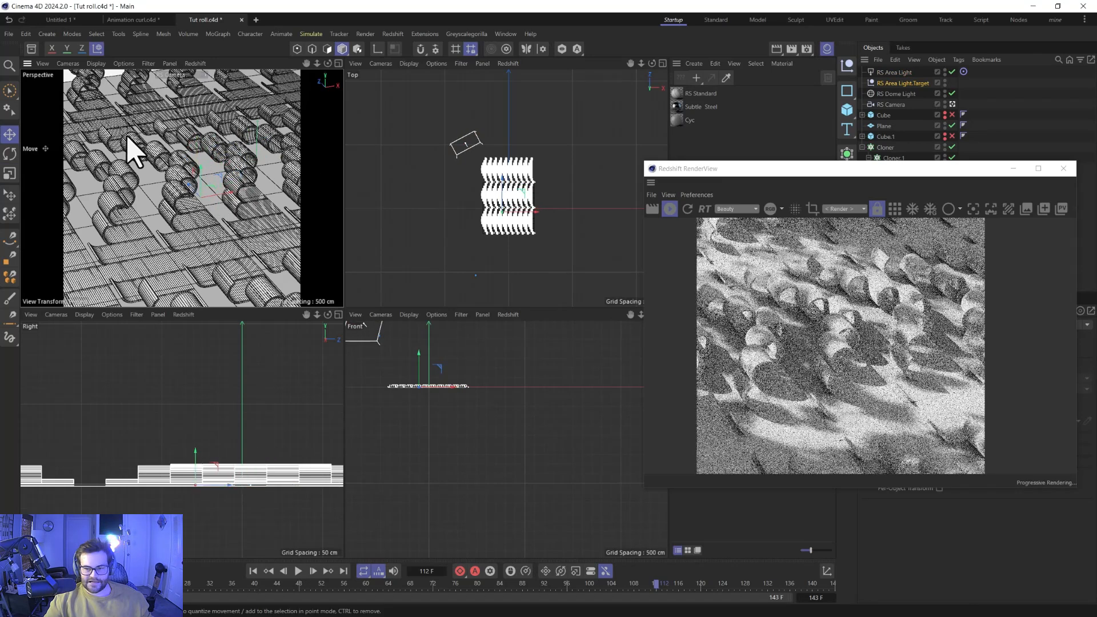
# - Resize the area light in the top view to about 3952 cm in X and 2467 cm in Y
pyautogui.moveTo(842, 170); pyautogui.dragTo(473, 170)
pyautogui.click(890, 73)
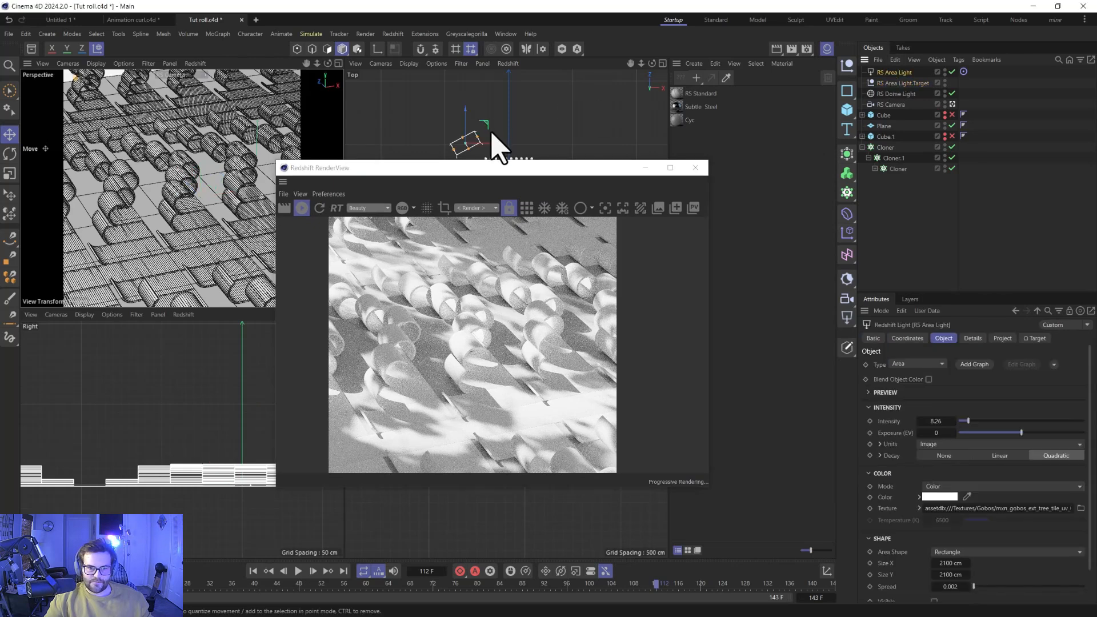
pyautogui.moveTo(491, 133); pyautogui.dragTo(497, 132)
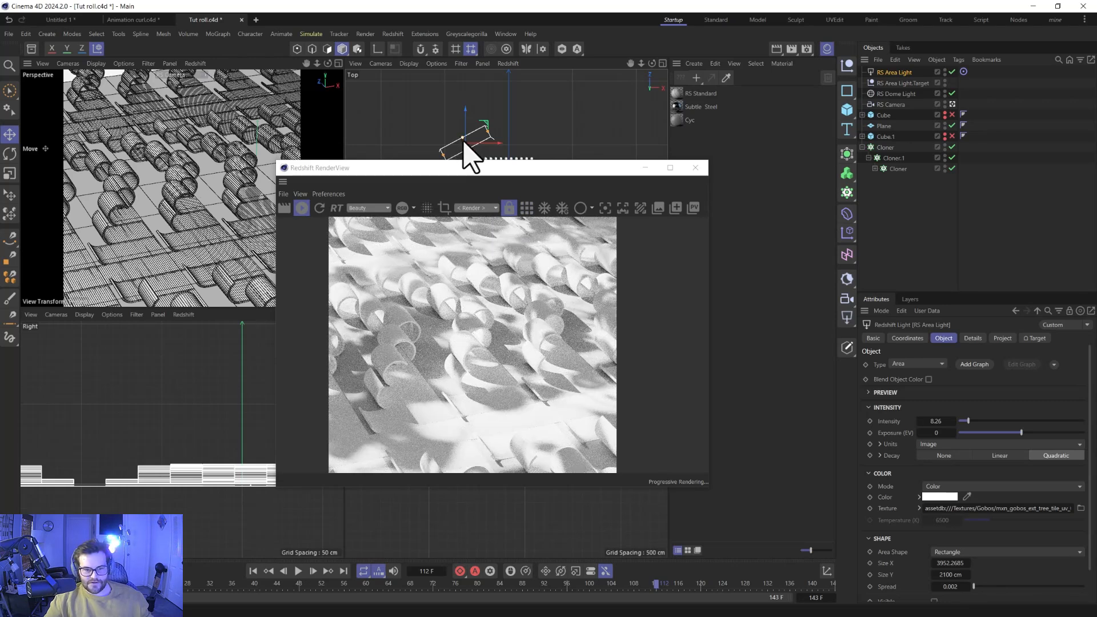
pyautogui.moveTo(451, 149); pyautogui.dragTo(462, 138)
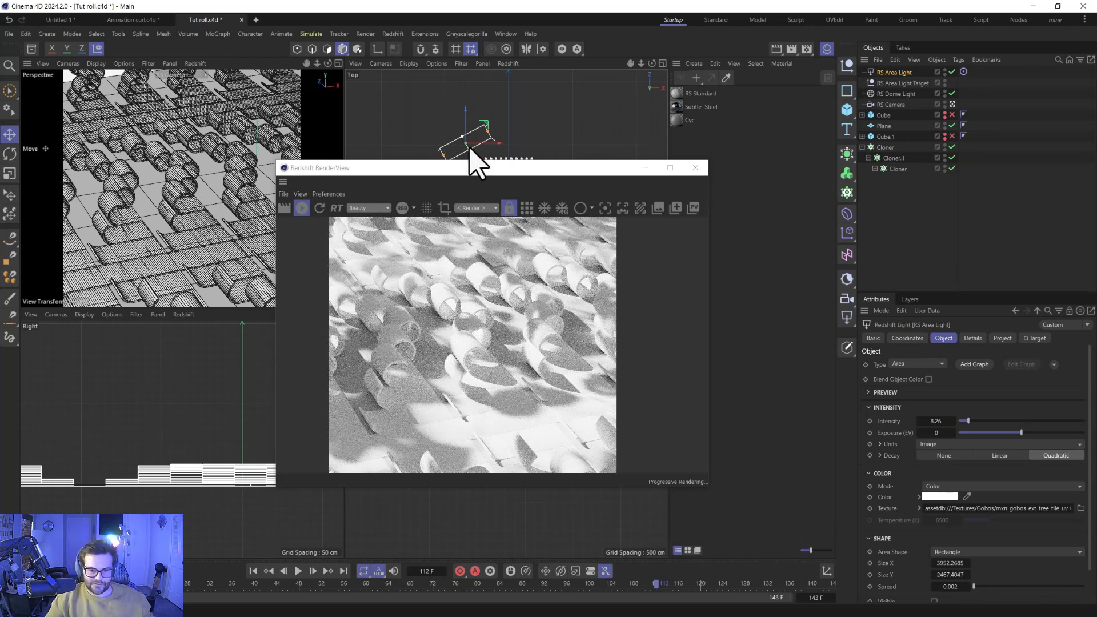
# - Set the render output height to 1080 pixels for a 1920 × 1080 frame
pyautogui.moveTo(489, 167); pyautogui.dragTo(372, 87)
pyautogui.click(808, 49)
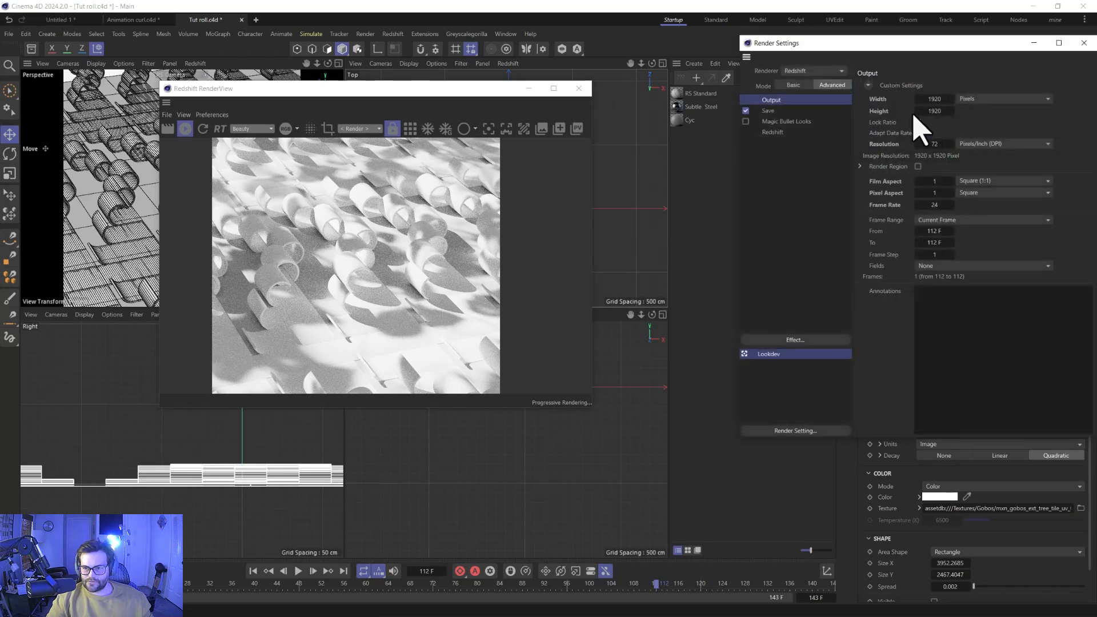
pyautogui.write('1080')
pyautogui.press('Return')
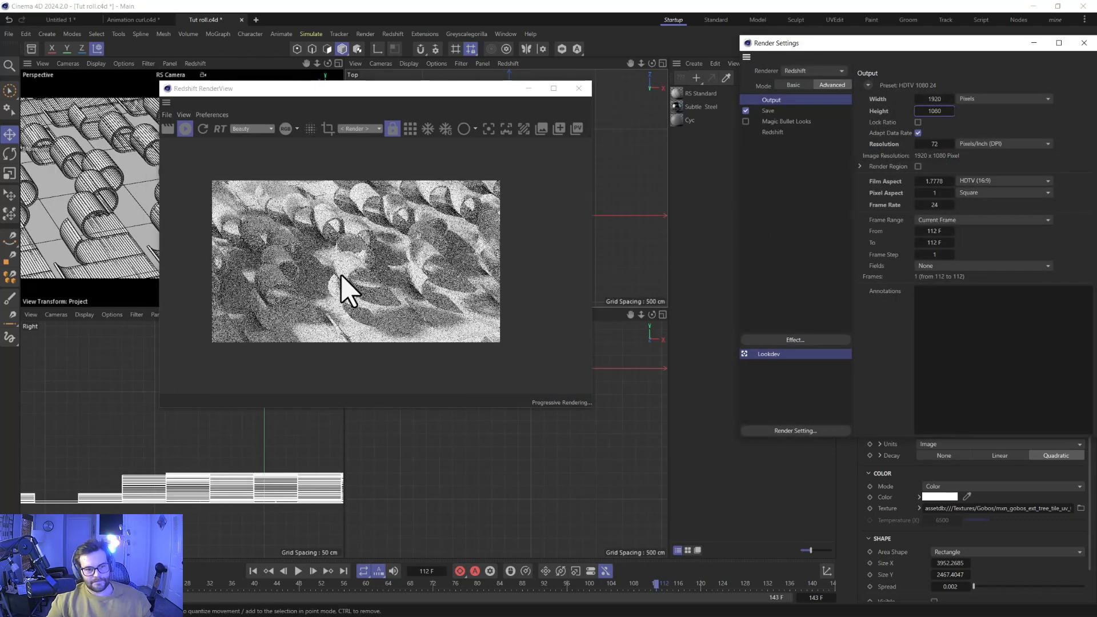
# - Reframe the RS Camera on the rolling slabs for the widescreen format and close the render settings
pyautogui.moveTo(368, 93); pyautogui.dragTo(714, 104)
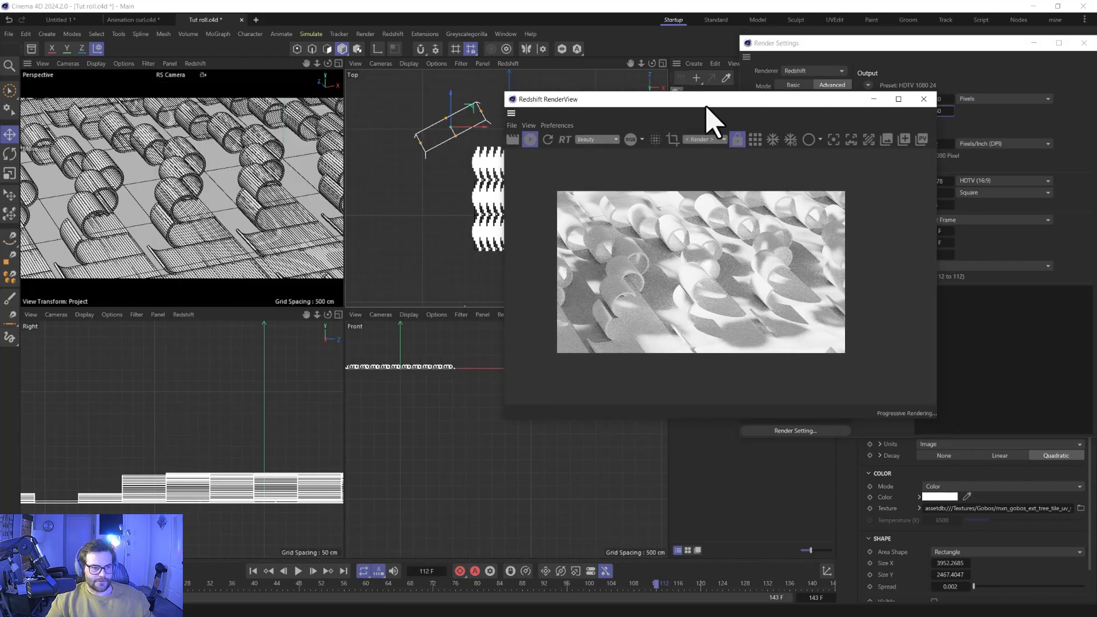
pyautogui.keyDown('alt'); pyautogui.moveTo(201, 224); pyautogui.dragTo(187, 236); pyautogui.keyUp('alt')
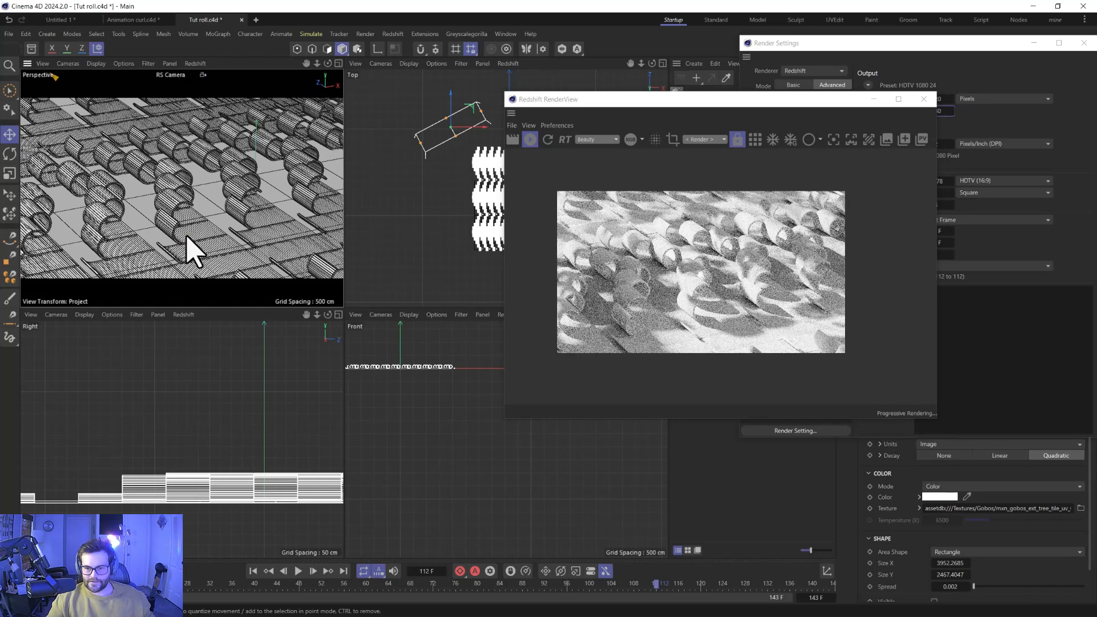
pyautogui.moveTo(671, 103); pyautogui.dragTo(463, 133)
pyautogui.keyDown('alt'); pyautogui.moveTo(234, 192); pyautogui.dragTo(145, 186); pyautogui.keyUp('alt')
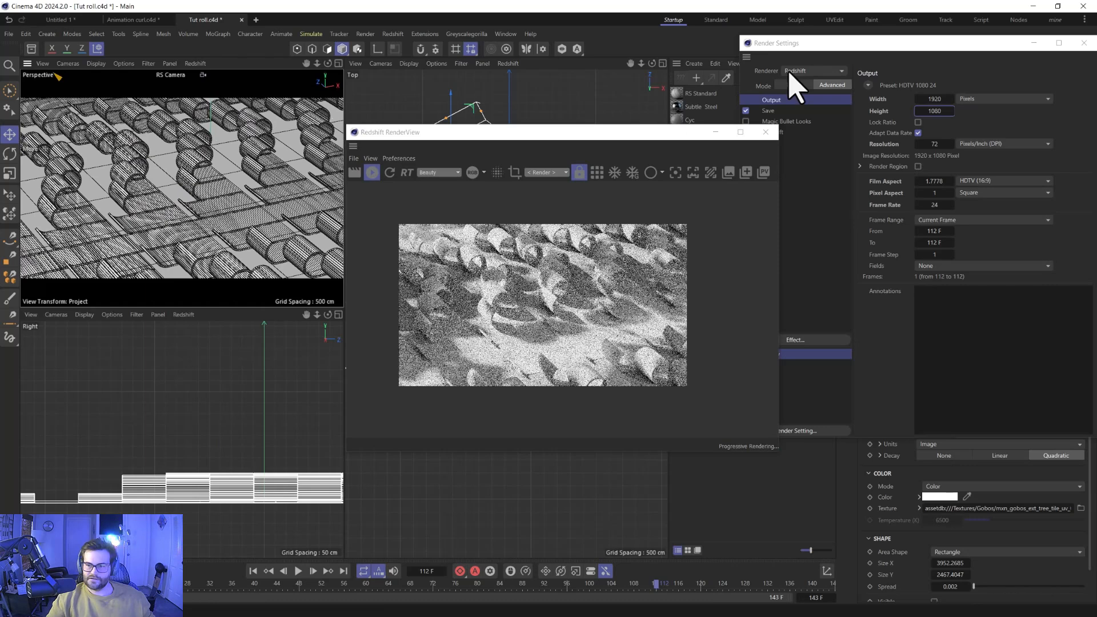
pyautogui.click(1084, 46)
# - Move the RS Area Light target toward the camera and enlarge the rendered image to check the shadows
pyautogui.click(894, 83)
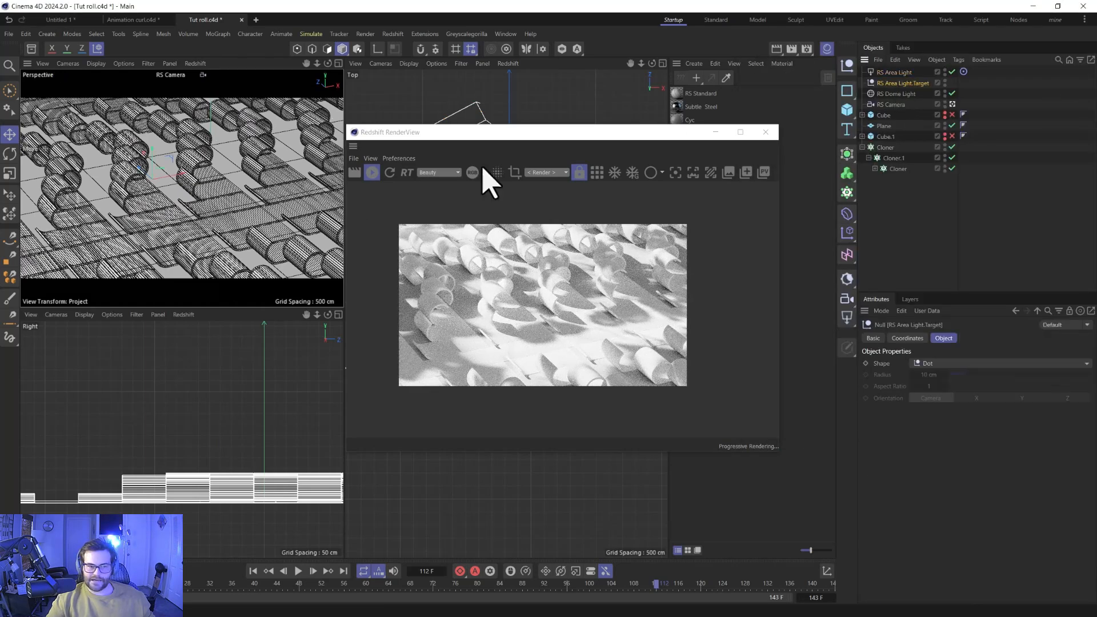
pyautogui.moveTo(172, 183); pyautogui.dragTo(252, 276)
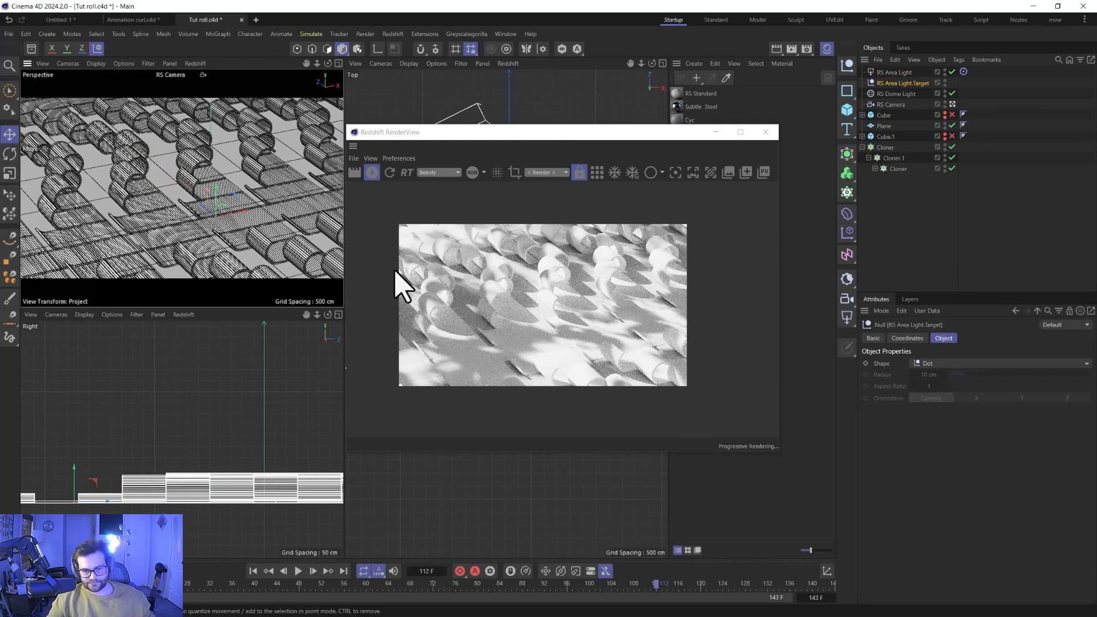
pyautogui.scroll(2, 528, 294)
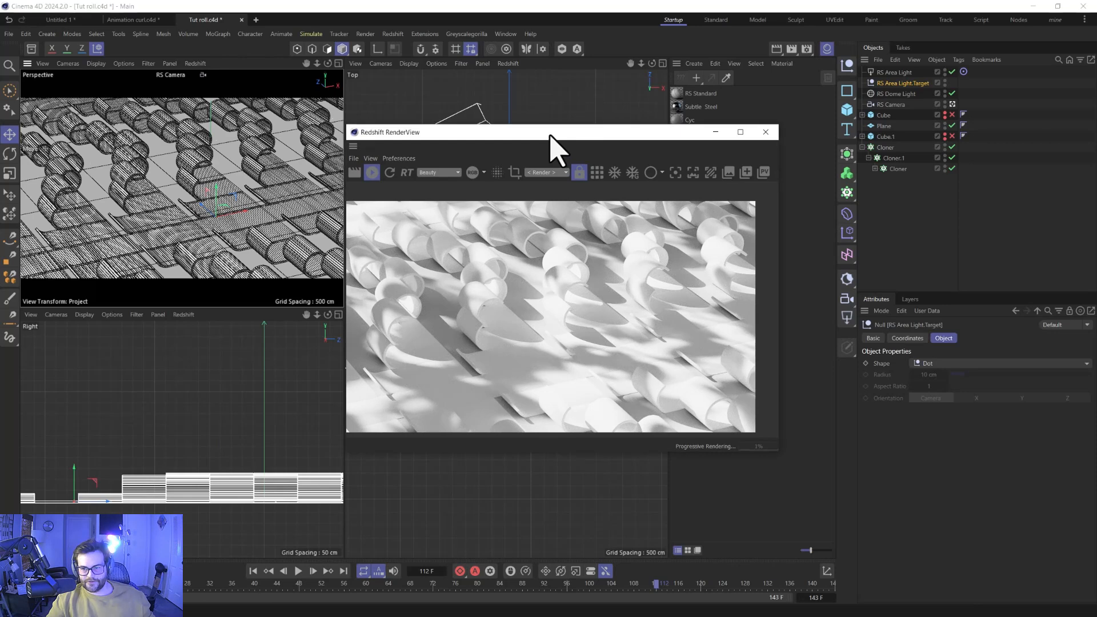
pyautogui.moveTo(559, 136); pyautogui.dragTo(532, 134)
# - Expand the innermost Cloner and apply the RS Standard material to its base Cube and to the Plane
pyautogui.click(875, 169)
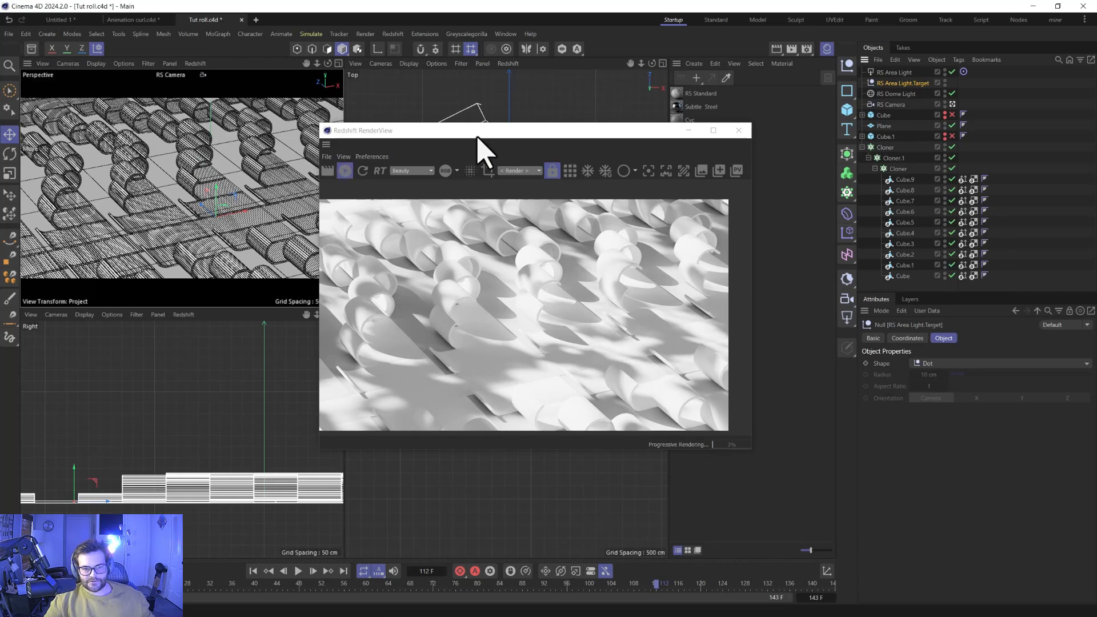
pyautogui.moveTo(478, 136); pyautogui.dragTo(358, 115)
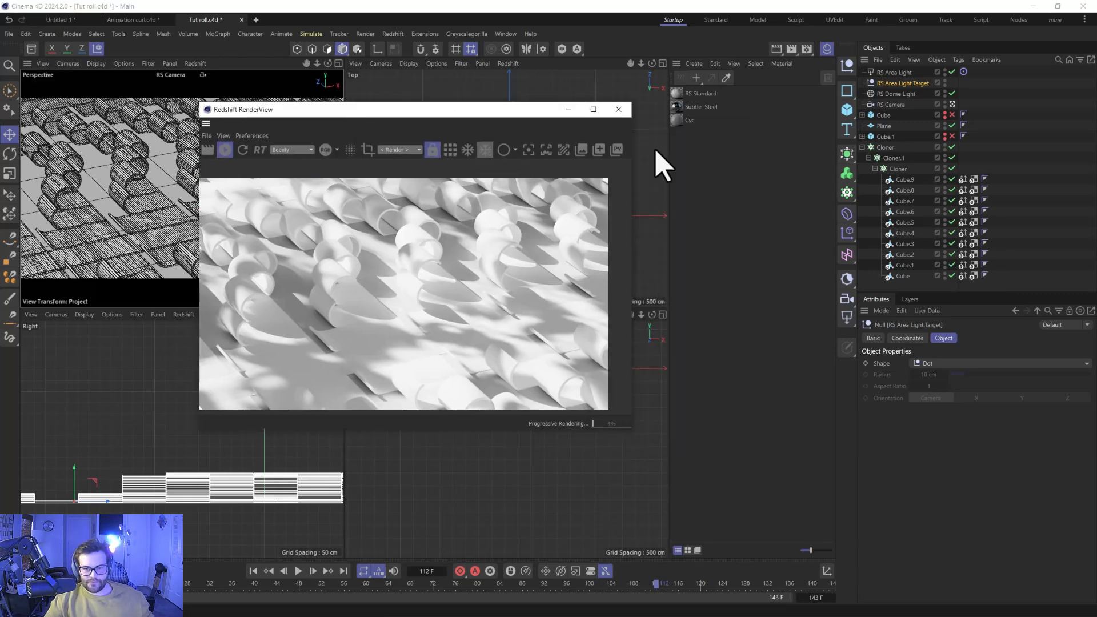
pyautogui.doubleClick(678, 95)
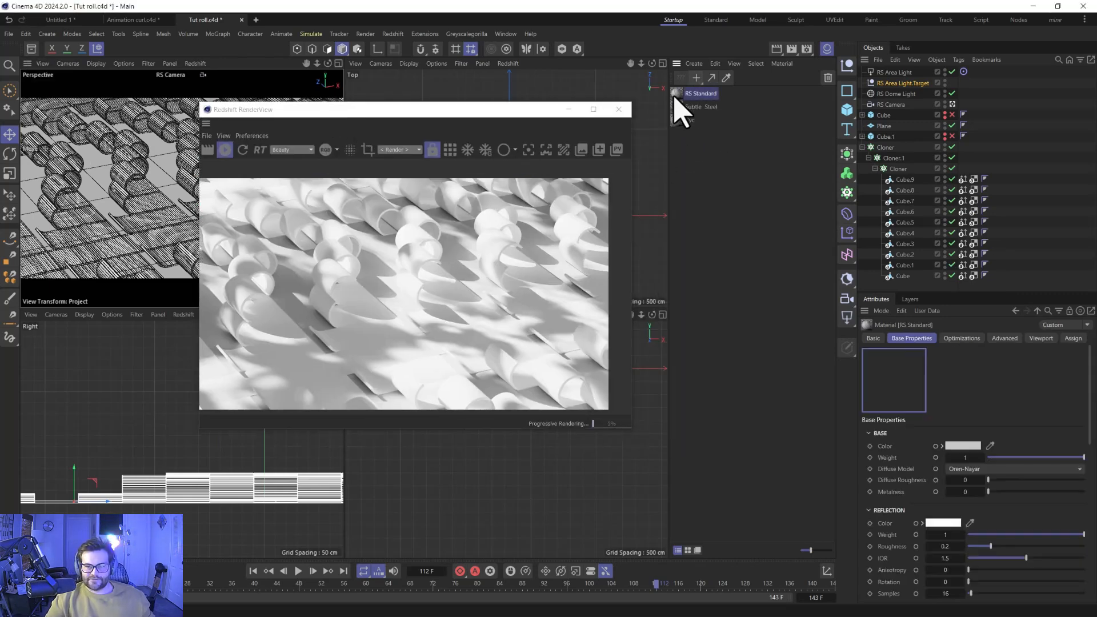
pyautogui.click(1084, 86)
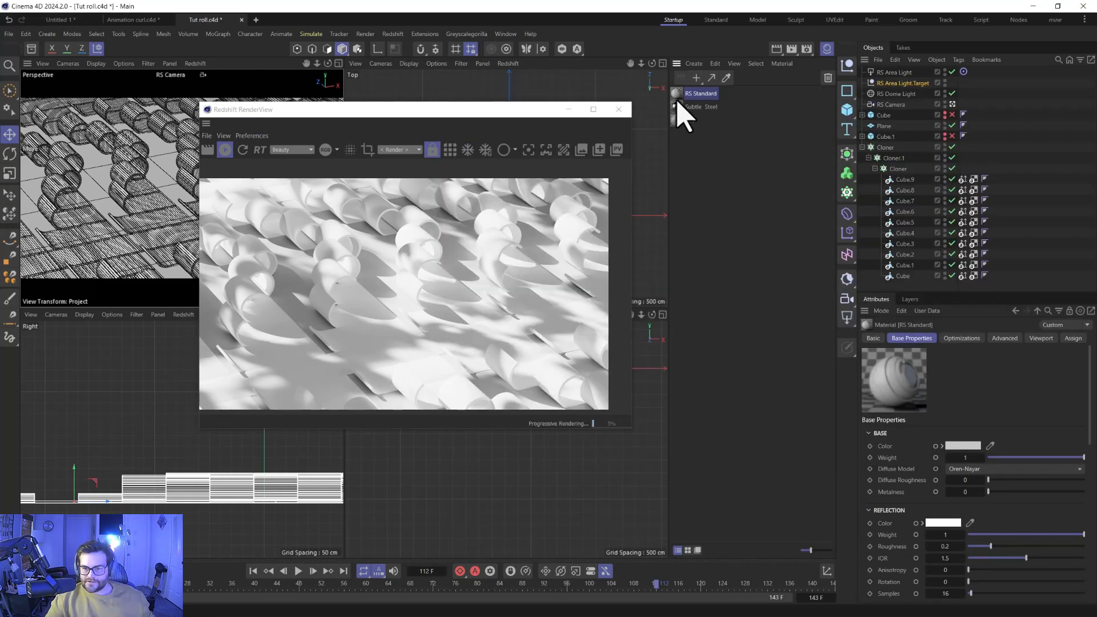
pyautogui.moveTo(907, 270); pyautogui.dragTo(902, 273)
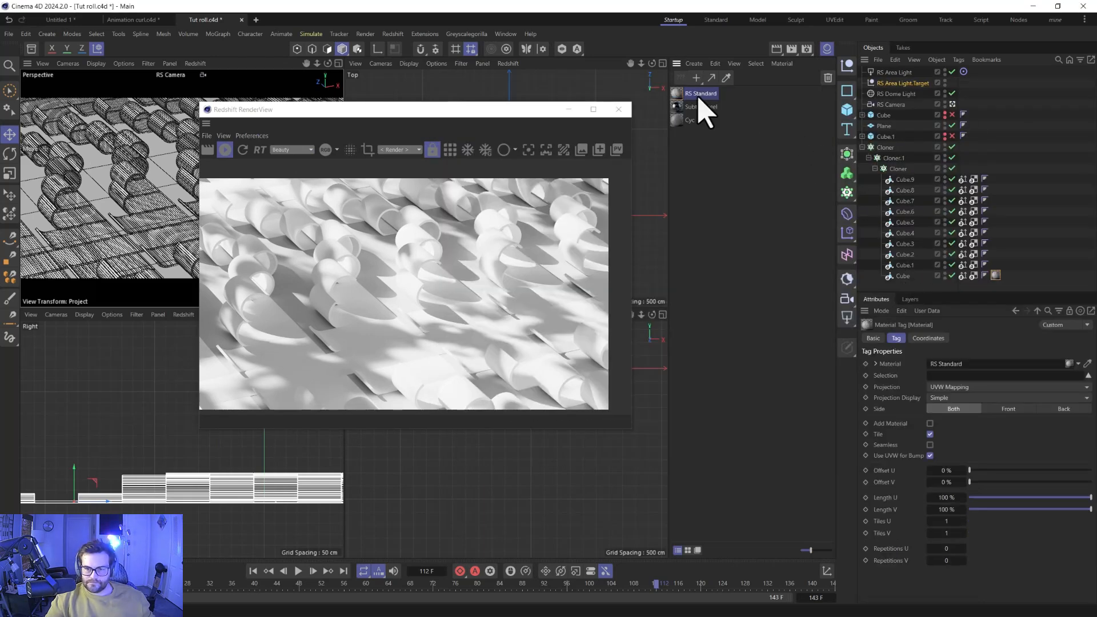
pyautogui.moveTo(698, 98); pyautogui.dragTo(884, 125)
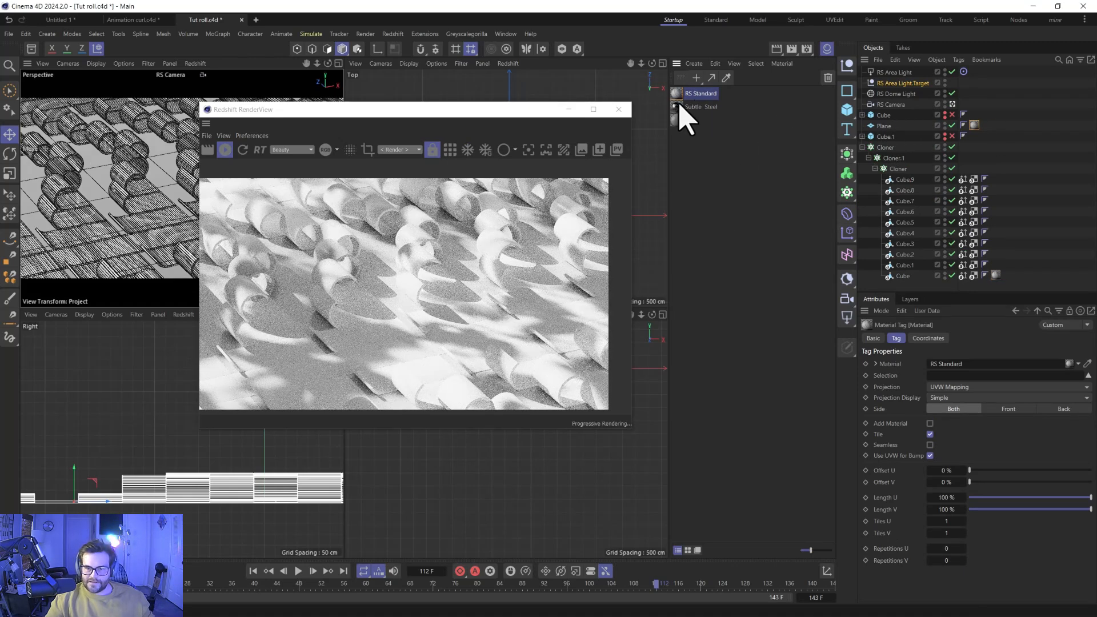
# - Set the RS Standard material's base color to light blue, RGB 165, 225, 255
pyautogui.click(678, 94)
pyautogui.click(963, 446)
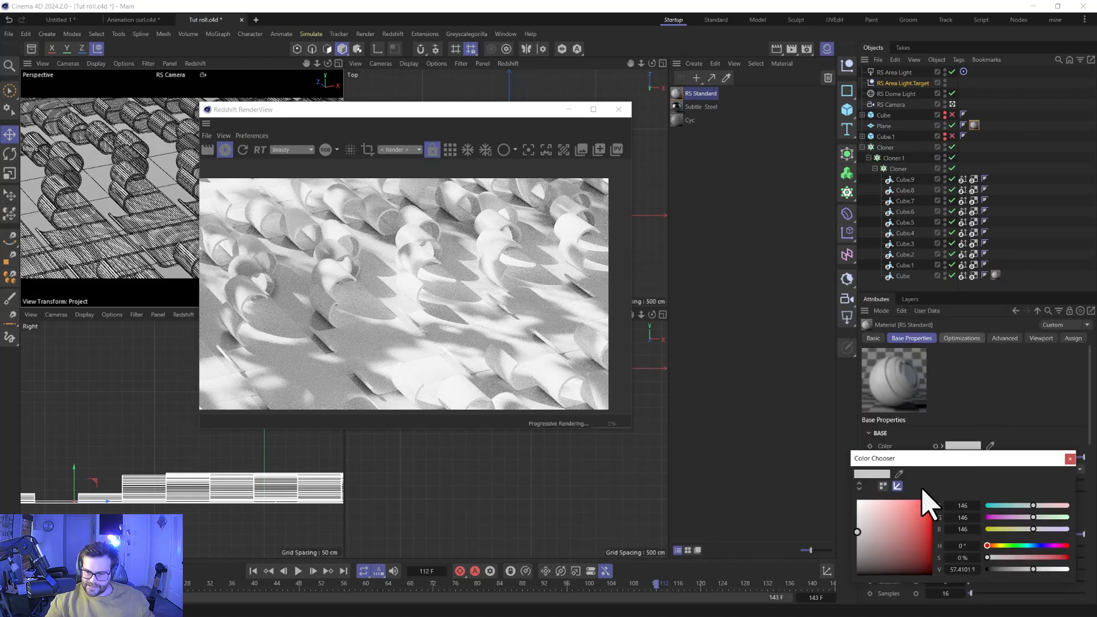
pyautogui.click(1005, 506)
pyautogui.moveTo(890, 514); pyautogui.dragTo(883, 501)
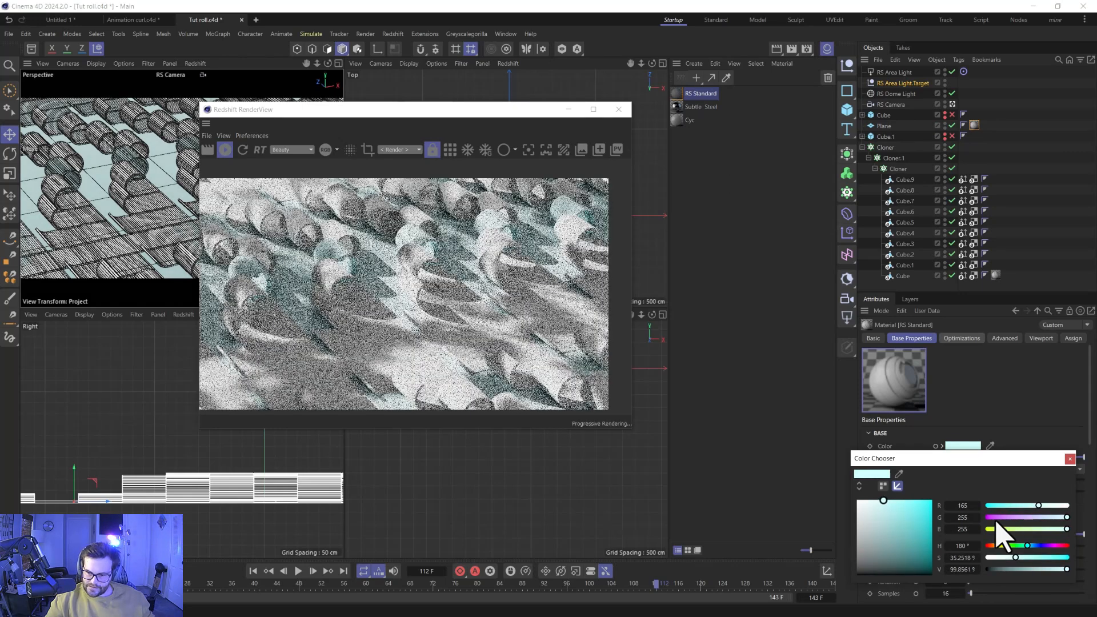
pyautogui.moveTo(1033, 546); pyautogui.dragTo(1032, 545)
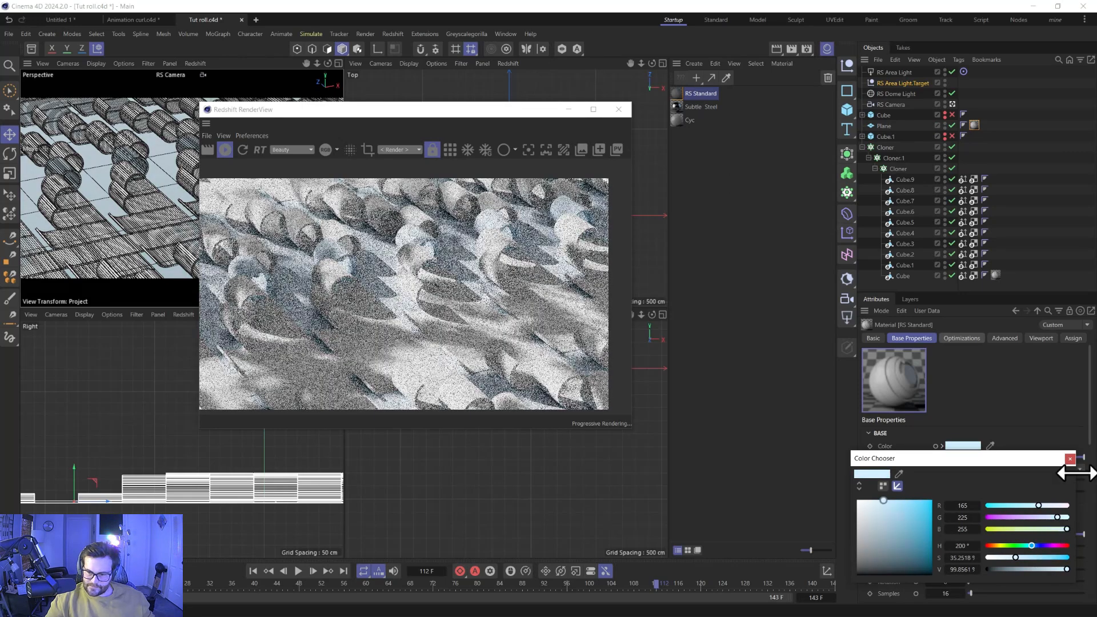
pyautogui.click(1071, 459)
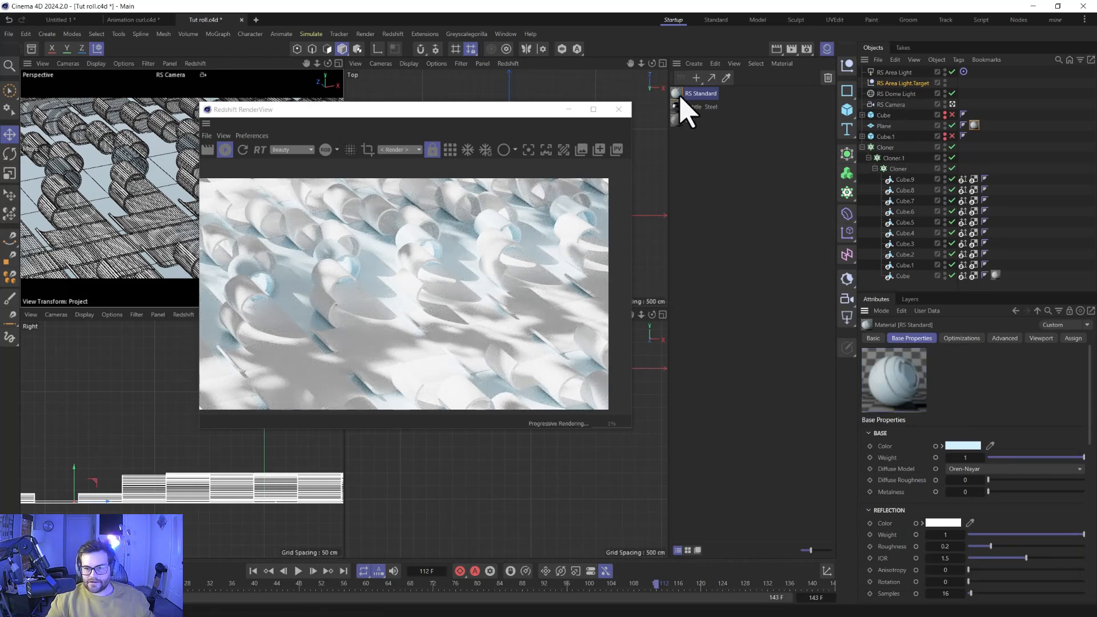
# - Duplicate the light blue material and give the copy a deeper blue base color with a hue of 221°
pyautogui.keyDown('ctrl'); pyautogui.moveTo(681, 98); pyautogui.dragTo(681, 93); pyautogui.keyUp('ctrl')
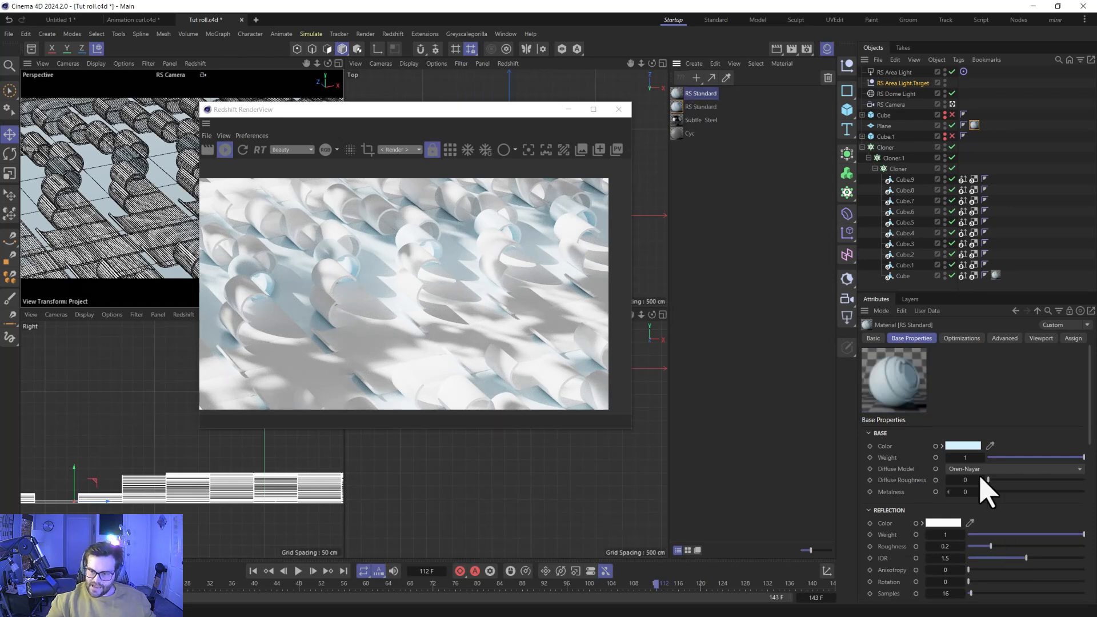
pyautogui.click(964, 448)
pyautogui.click(1036, 546)
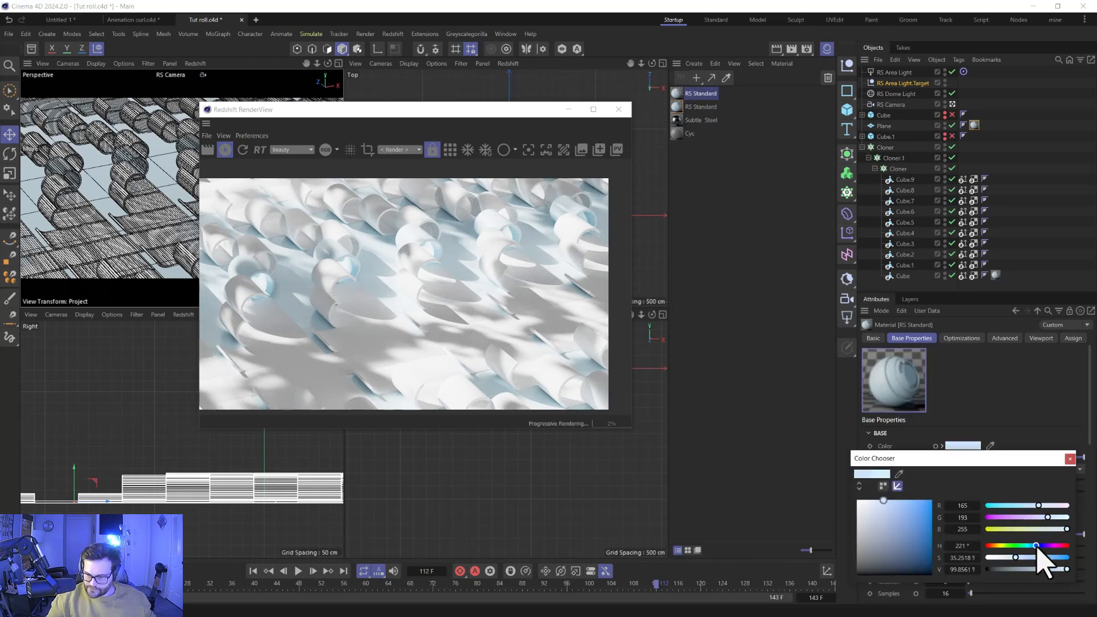
pyautogui.moveTo(861, 505); pyautogui.dragTo(912, 508)
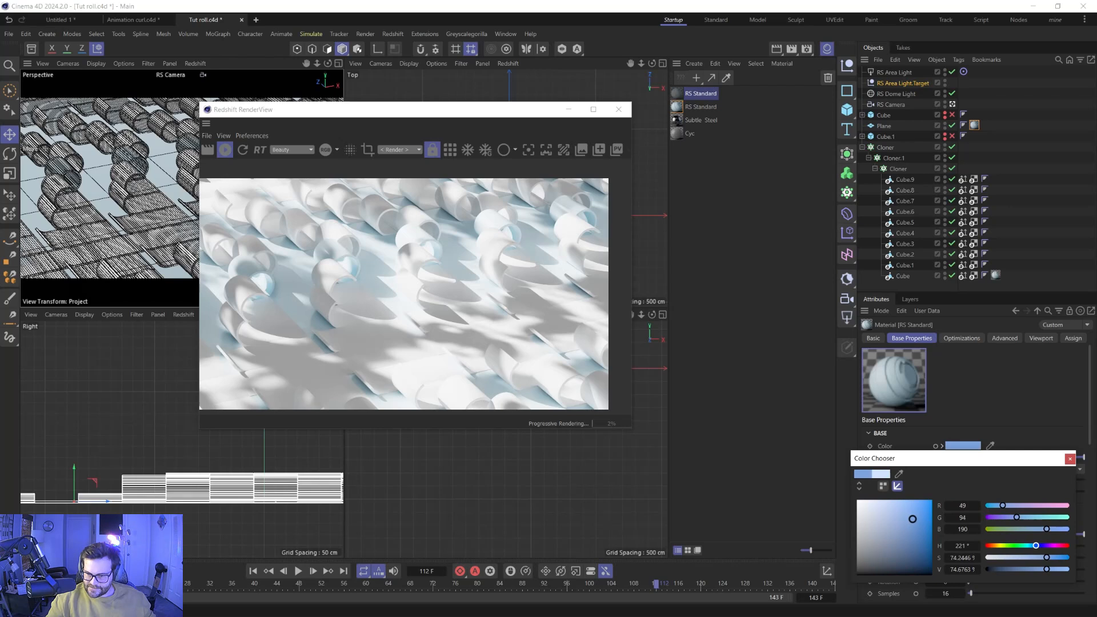
pyautogui.click(1070, 458)
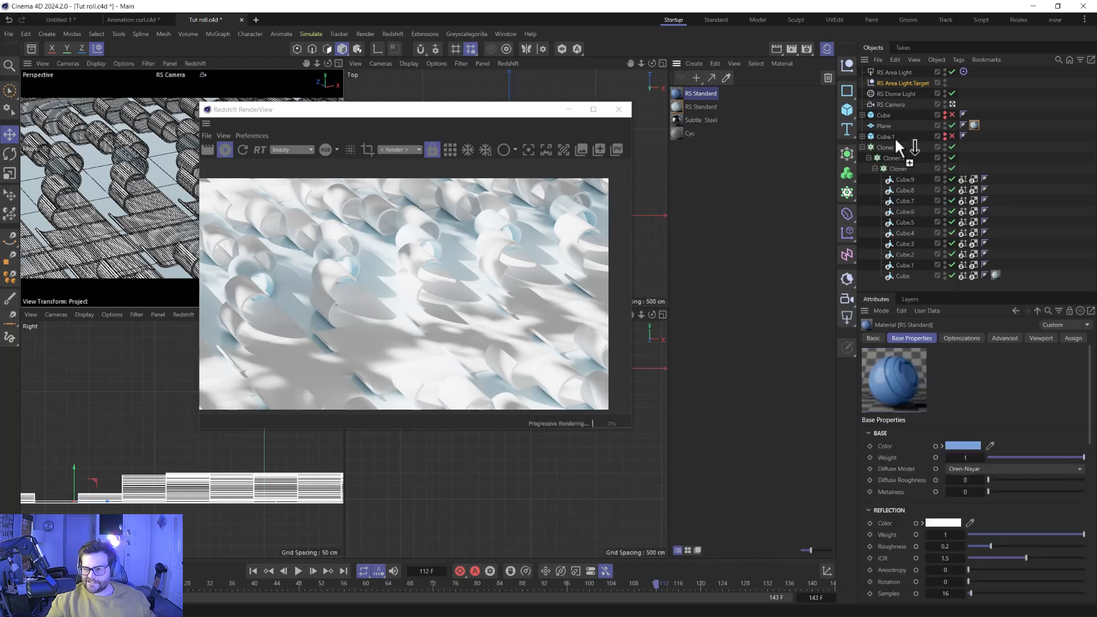
# - Apply the deeper blue material to Cube, Cube.4 and Cube.8 inside the innermost Cloner
pyautogui.moveTo(993, 280); pyautogui.dragTo(995, 276)
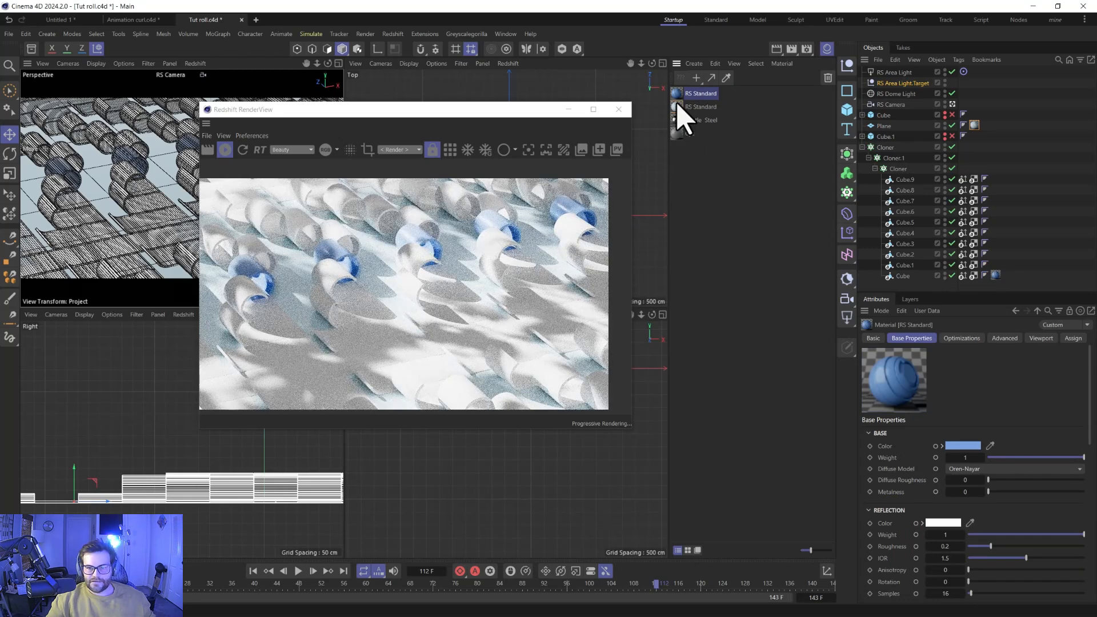
pyautogui.moveTo(677, 95); pyautogui.dragTo(822, 251)
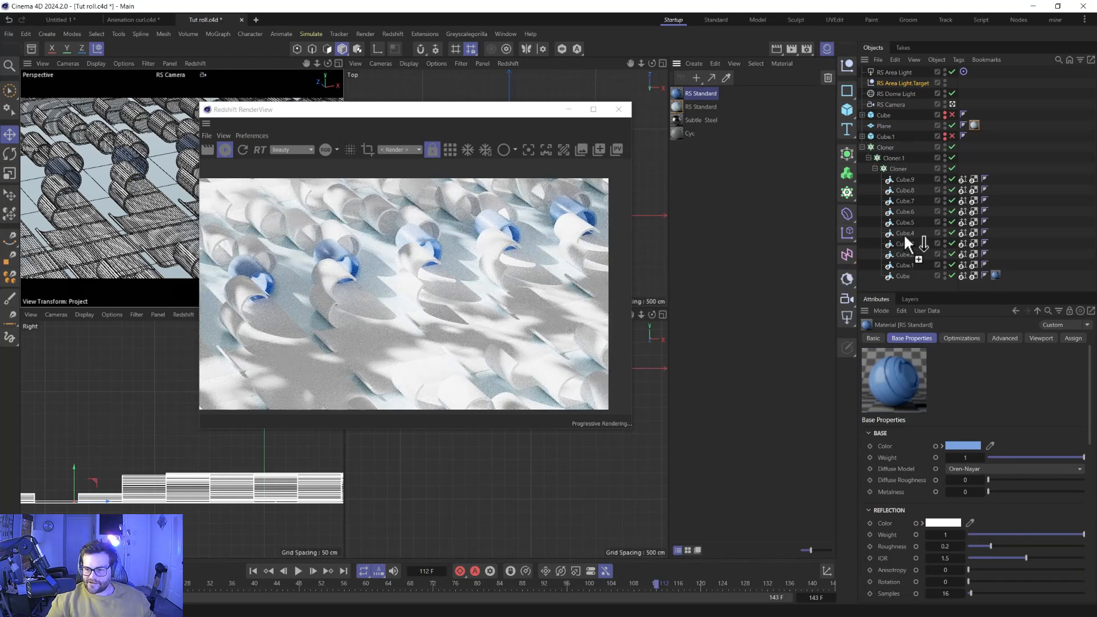
pyautogui.moveTo(904, 233); pyautogui.dragTo(904, 233)
pyautogui.moveTo(679, 96); pyautogui.dragTo(903, 189)
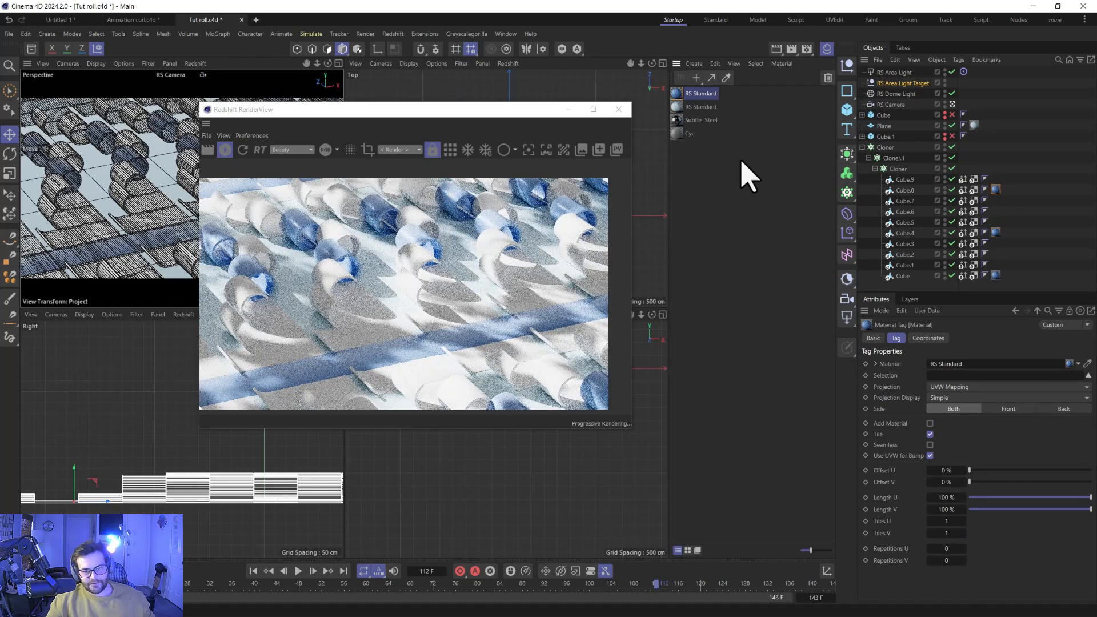
# - Duplicate the deeper blue material, give the copy a darker blue base color, and set its reflection roughness to 0.482
pyautogui.keyDown('ctrl'); pyautogui.moveTo(681, 97); pyautogui.dragTo(681, 92); pyautogui.keyUp('ctrl')
pyautogui.click(680, 93)
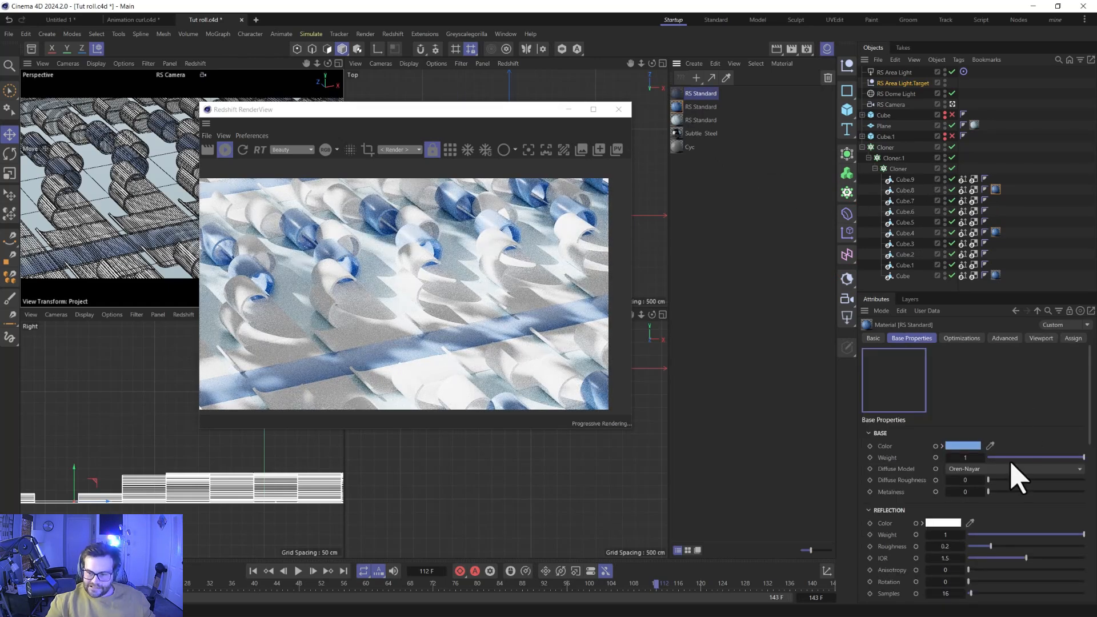
pyautogui.click(964, 446)
pyautogui.moveTo(909, 526); pyautogui.dragTo(1024, 547)
pyautogui.click(1070, 459)
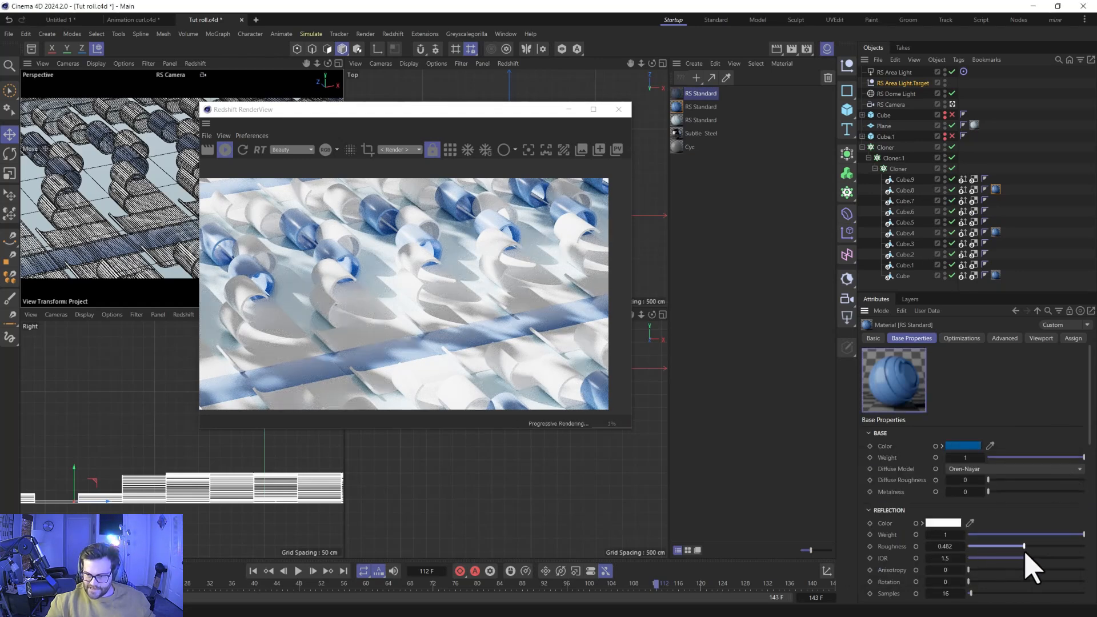
# - Apply the darkest blue material to Cube.9, Cube.5 and Cube.1 inside the innermost Cloner
pyautogui.moveTo(680, 97); pyautogui.dragTo(917, 199)
pyautogui.moveTo(681, 98); pyautogui.dragTo(915, 264)
pyautogui.moveTo(996, 200); pyautogui.dragTo(996, 222)
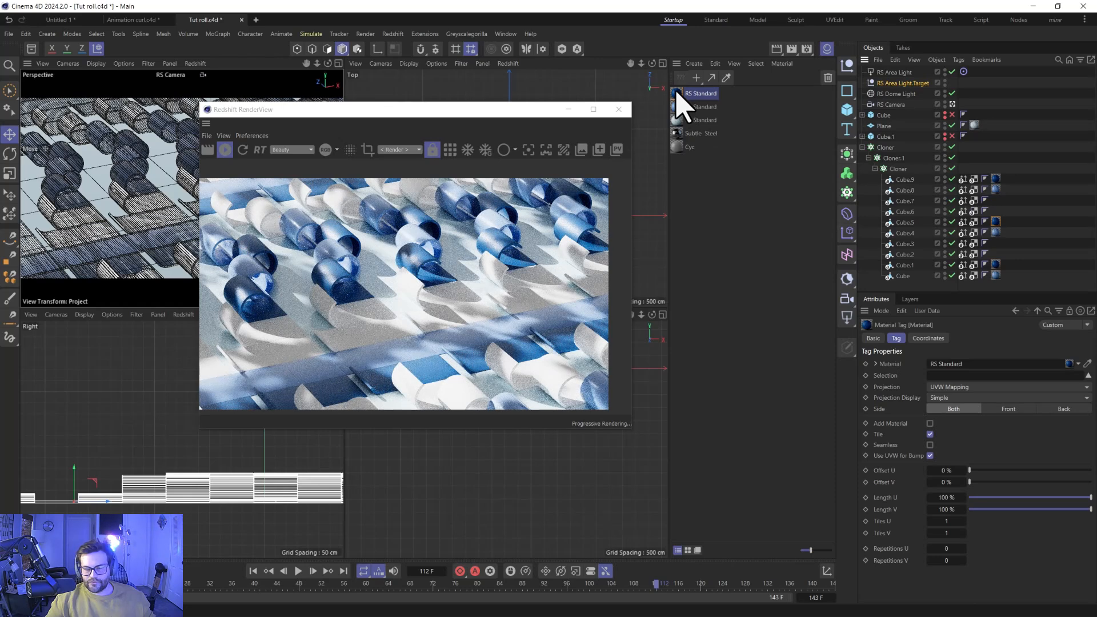
# - Duplicate the darkest blue material and set the copy's transmission weight to 1 and dispersion to 24
pyautogui.keyDown('ctrl'); pyautogui.moveTo(701, 228); pyautogui.dragTo(699, 227); pyautogui.keyUp('ctrl')
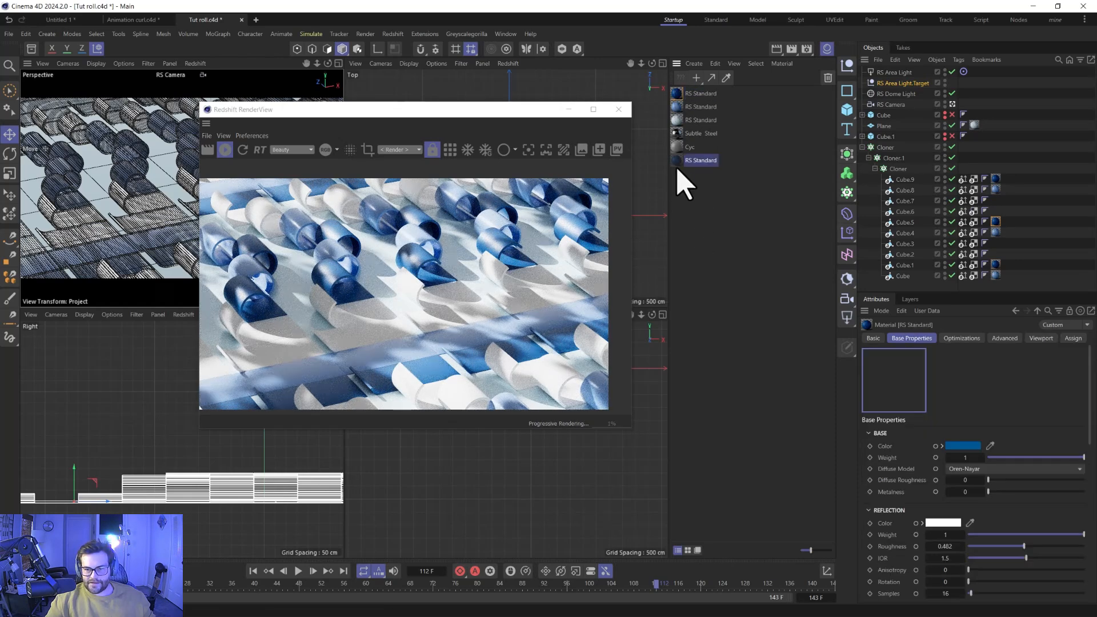
pyautogui.scroll(-5, 909, 503)
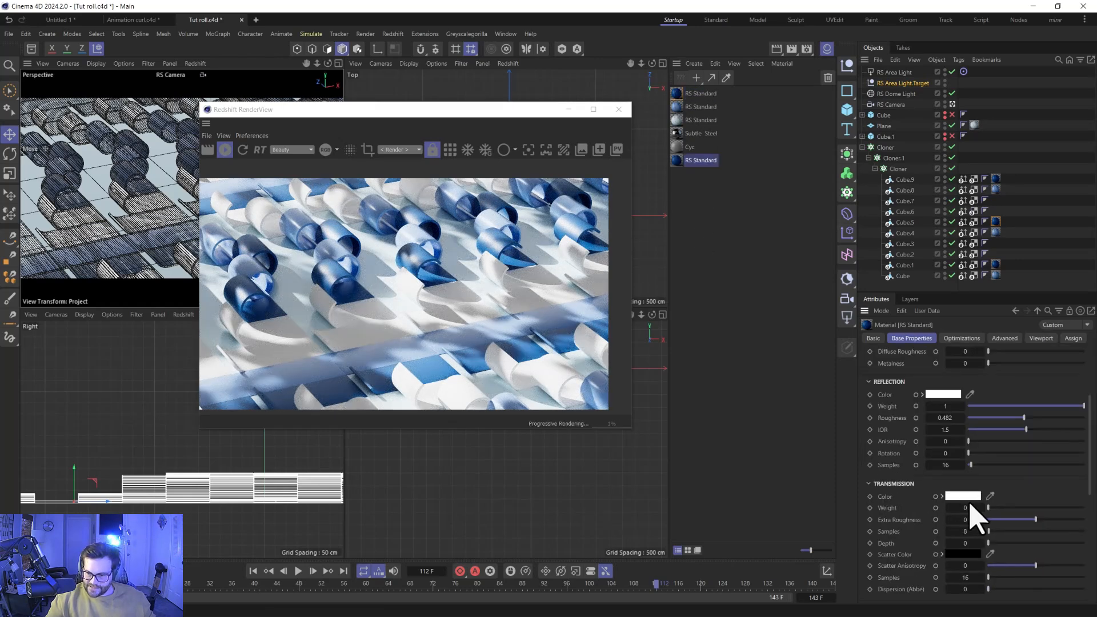
pyautogui.moveTo(1005, 508); pyautogui.dragTo(1085, 507)
pyautogui.scroll(-2, 959, 563)
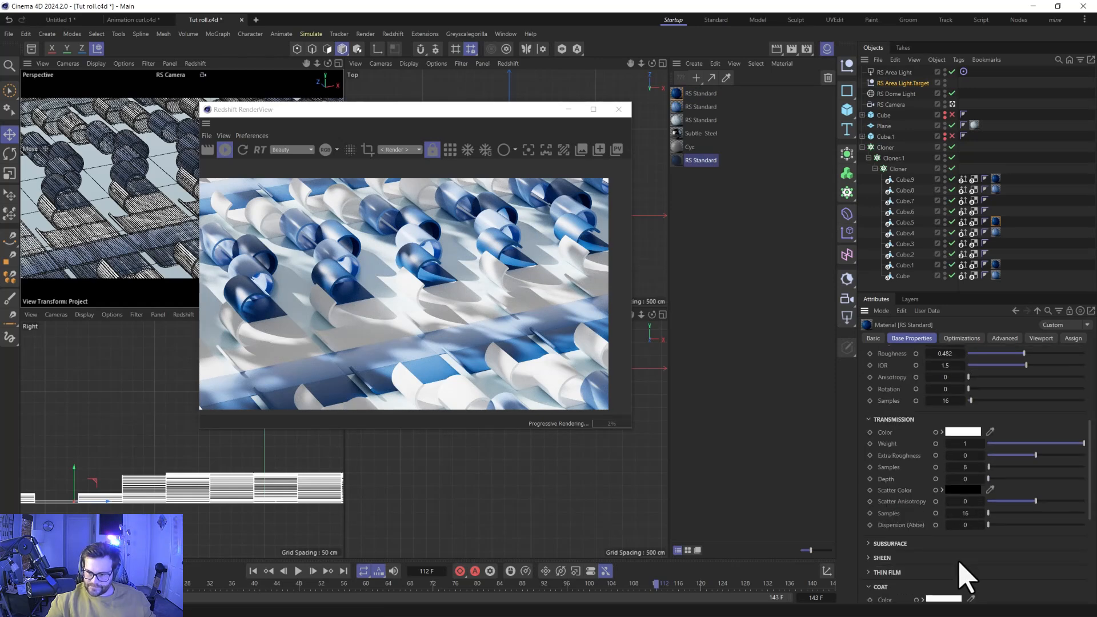
pyautogui.moveTo(964, 527); pyautogui.dragTo(964, 526)
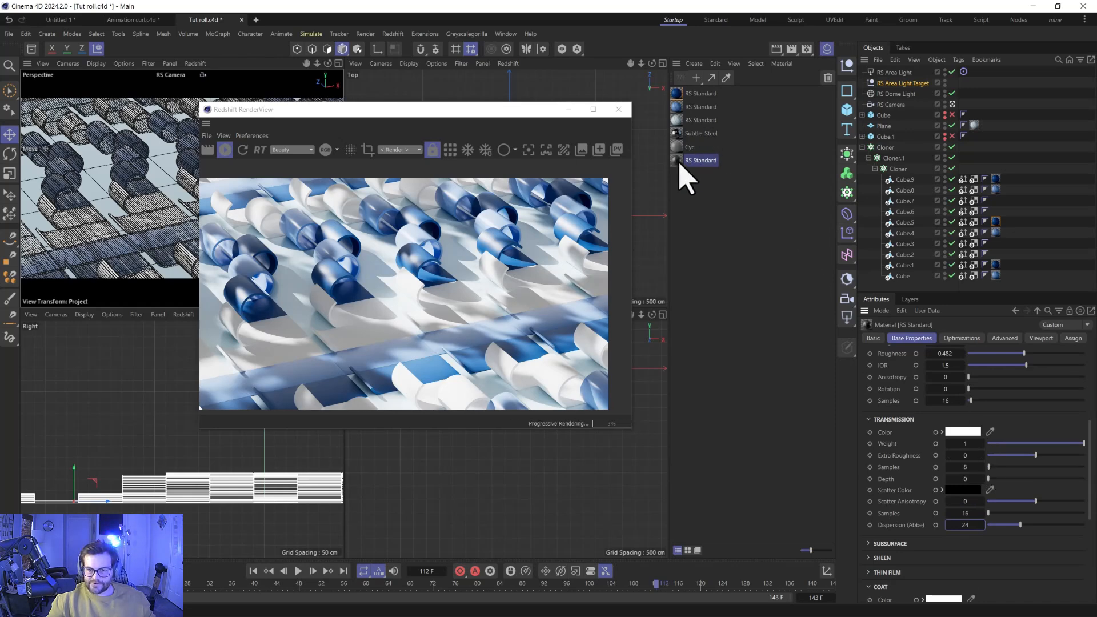
# - Apply the clear transmissive material to Cube.6 and Cube.2 inside the innermost Cloner
pyautogui.moveTo(680, 160); pyautogui.dragTo(951, 175)
pyautogui.moveTo(903, 207); pyautogui.dragTo(904, 210)
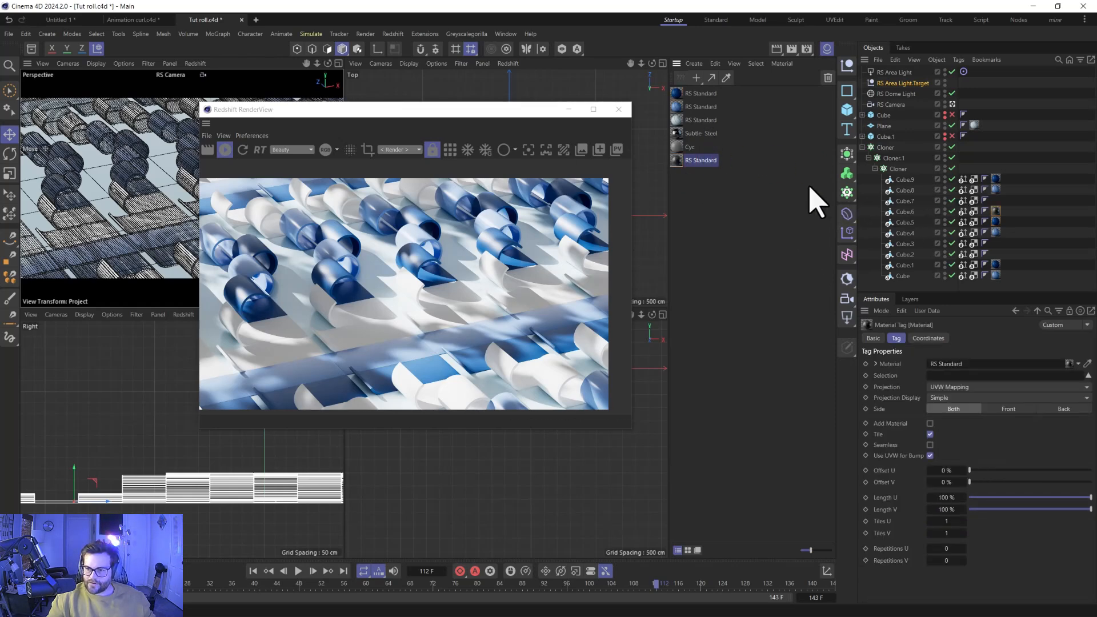
pyautogui.moveTo(686, 161); pyautogui.dragTo(908, 255)
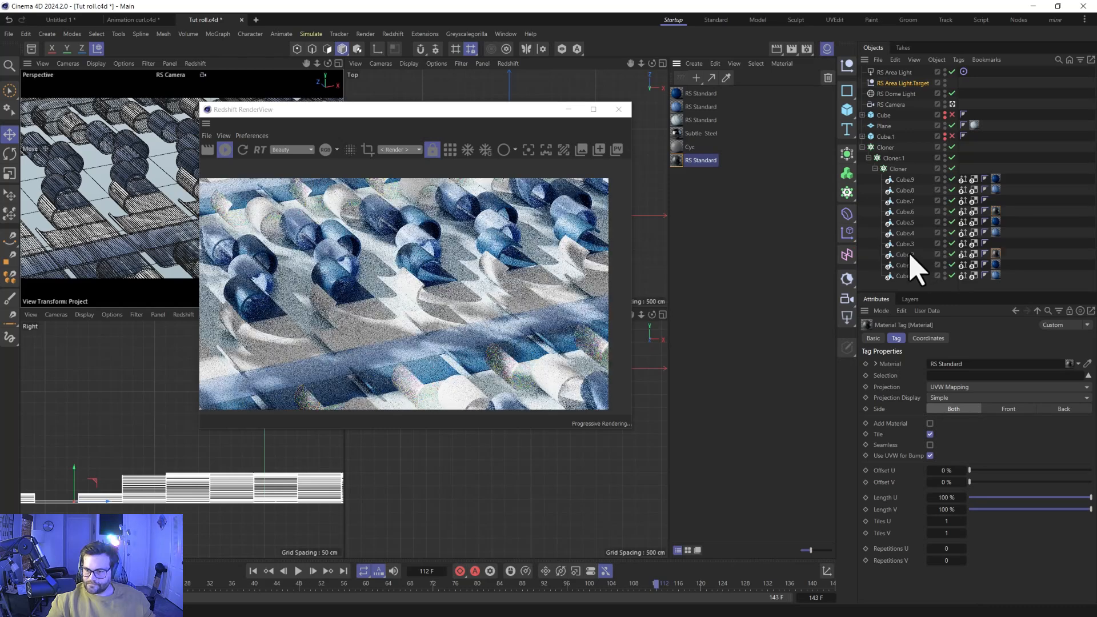
# - Duplicate the transmissive material, copy its blue base color to the transmission color, and set the reflection roughness to 0.098
pyautogui.keyDown('ctrl'); pyautogui.moveTo(679, 162); pyautogui.dragTo(684, 171); pyautogui.keyUp('ctrl')
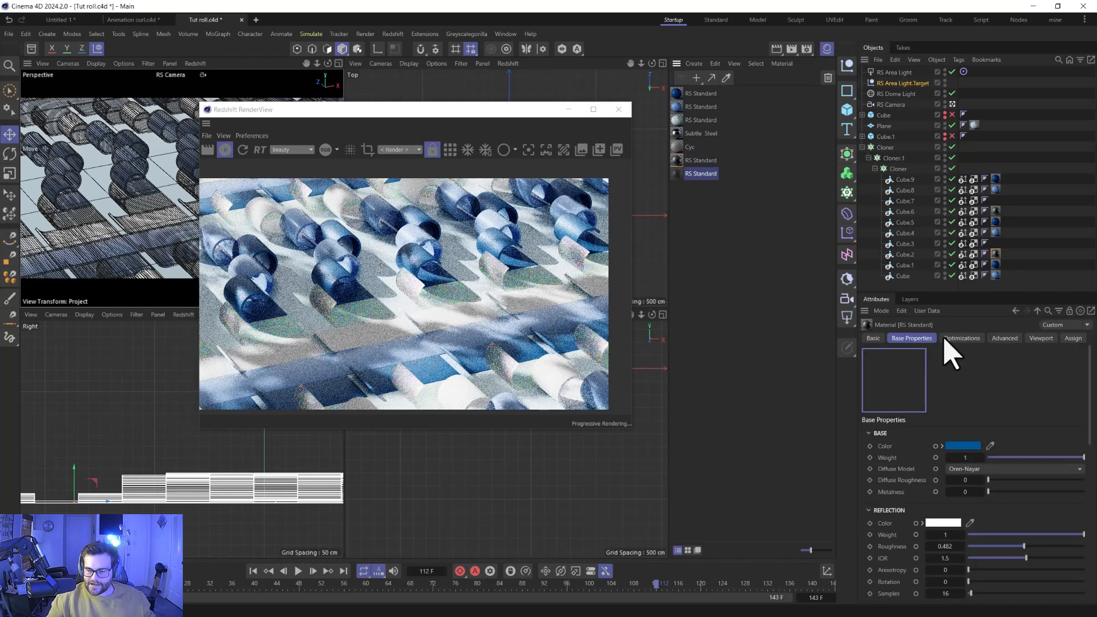
pyautogui.scroll(-2, 943, 486)
pyautogui.moveTo(972, 382); pyautogui.dragTo(963, 561)
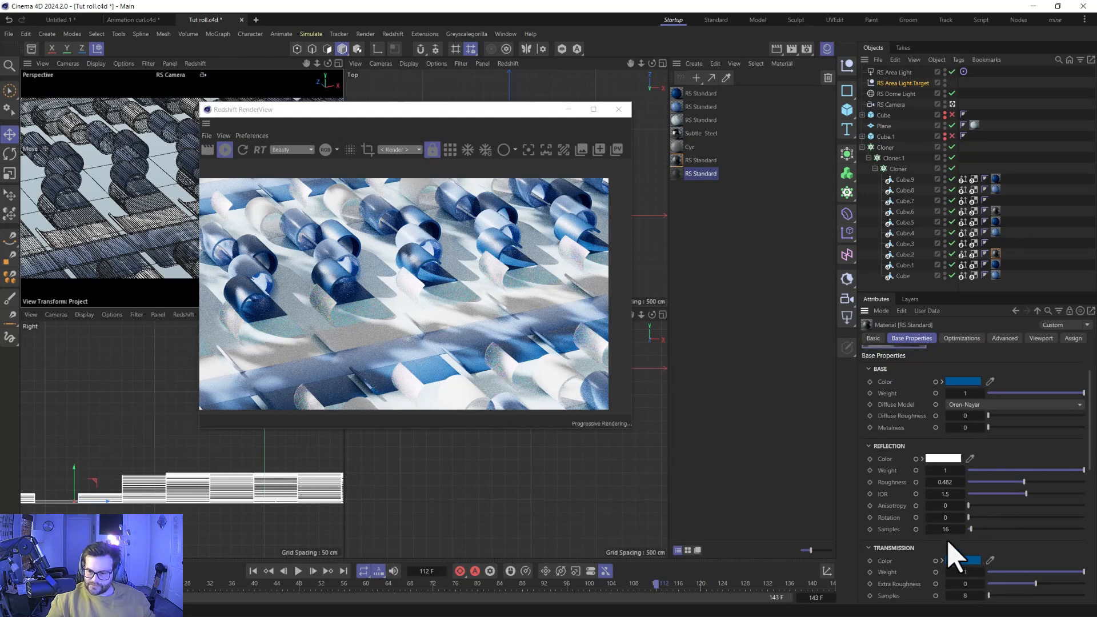
pyautogui.scroll(-4, 932, 497)
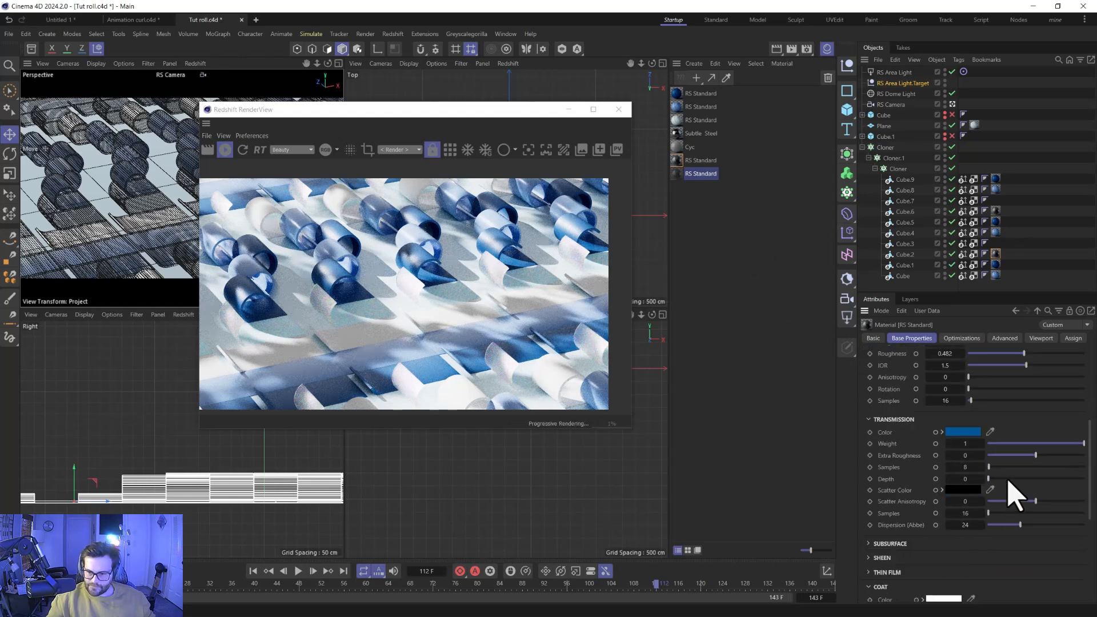
pyautogui.scroll(2, 972, 389)
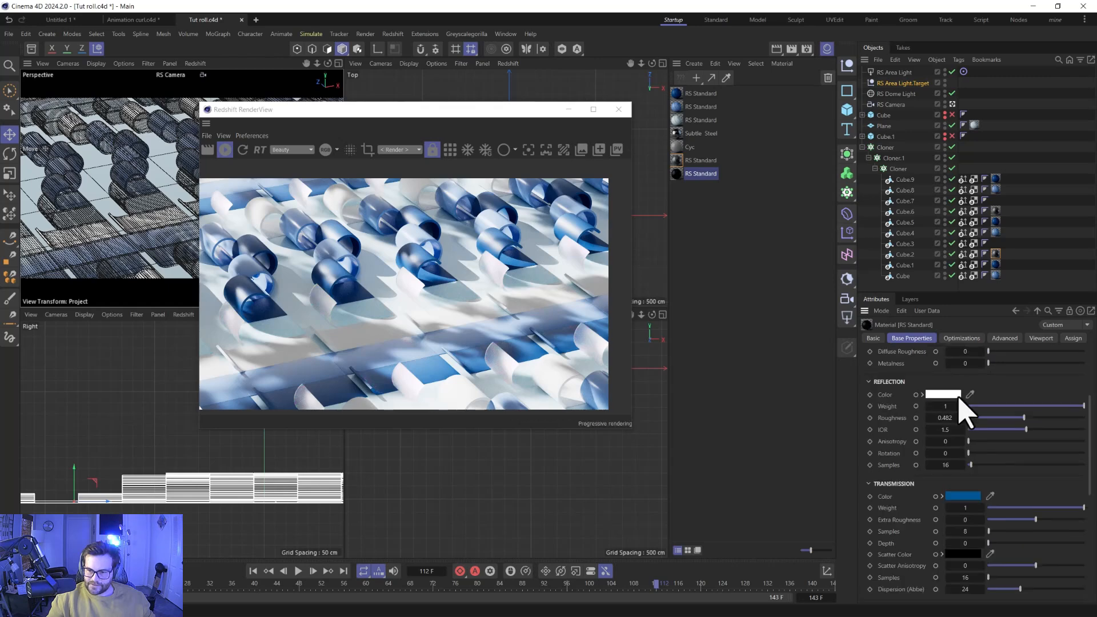
pyautogui.moveTo(1016, 424); pyautogui.dragTo(986, 424)
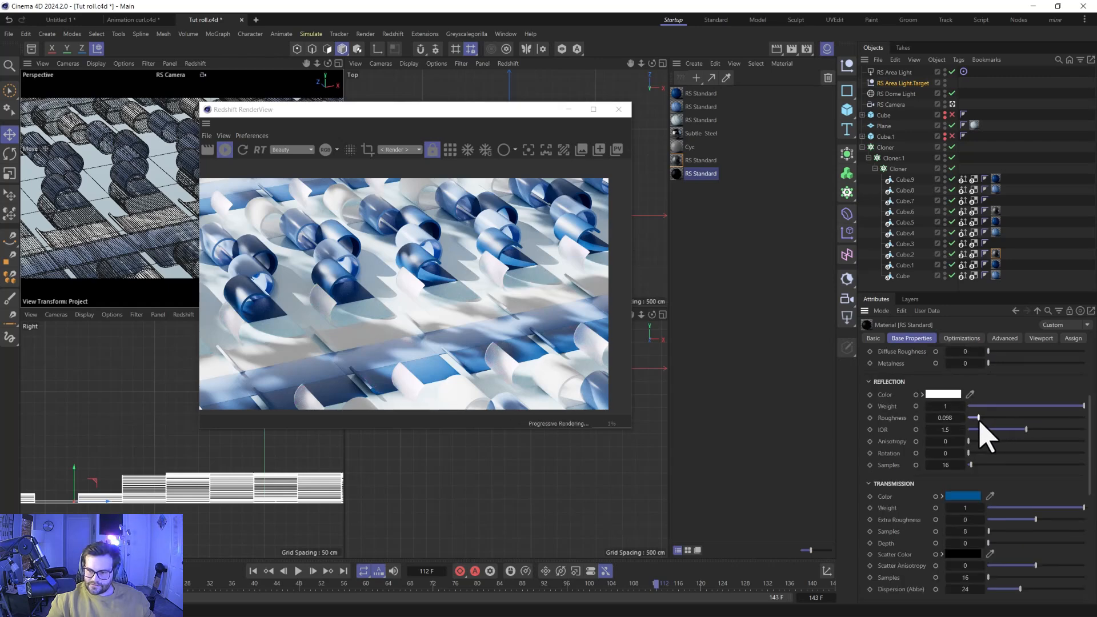
# - Apply the blue-tinted transmissive material to Cube.7 and Cube.3, and lower the clear transmissive material's reflection roughness
pyautogui.click(678, 163)
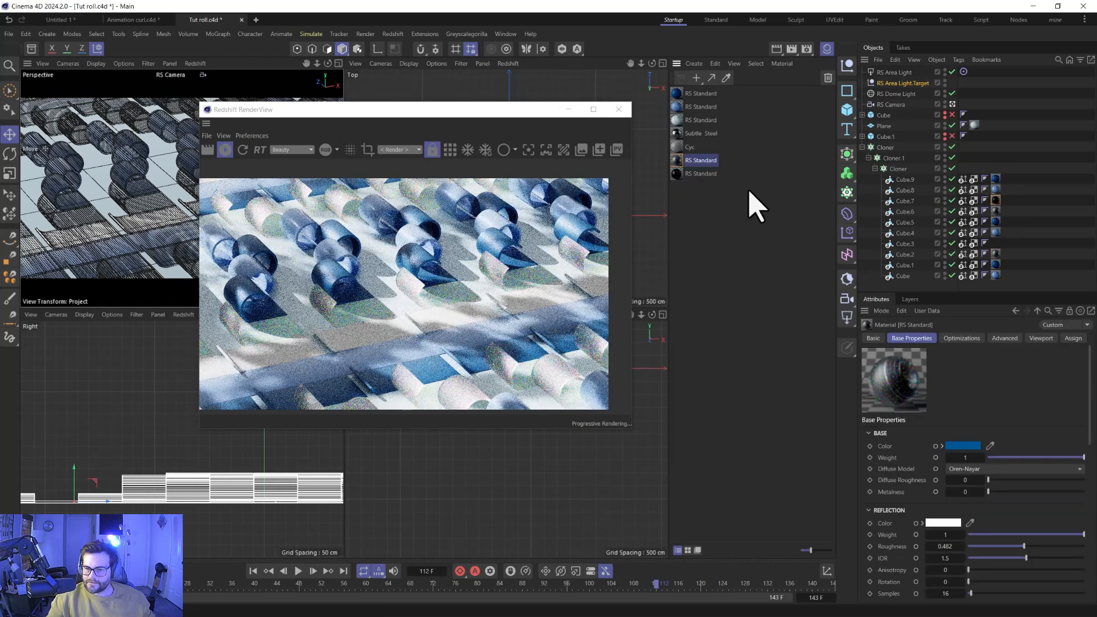
pyautogui.moveTo(680, 176); pyautogui.dragTo(995, 243)
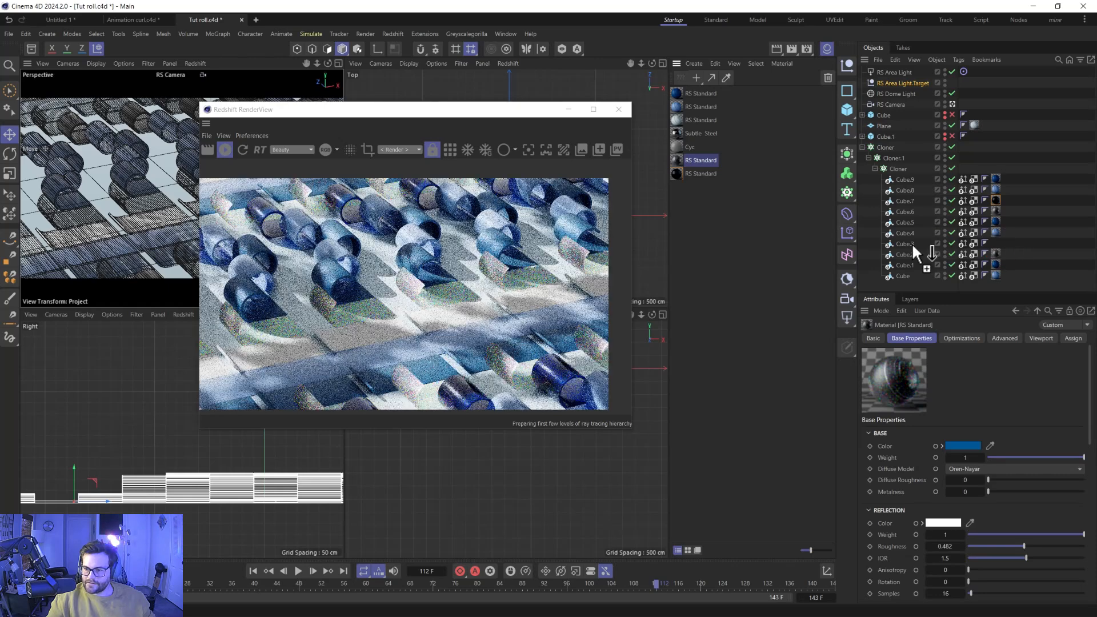
pyautogui.click(681, 160)
pyautogui.moveTo(981, 546); pyautogui.dragTo(978, 546)
pyautogui.click(951, 547)
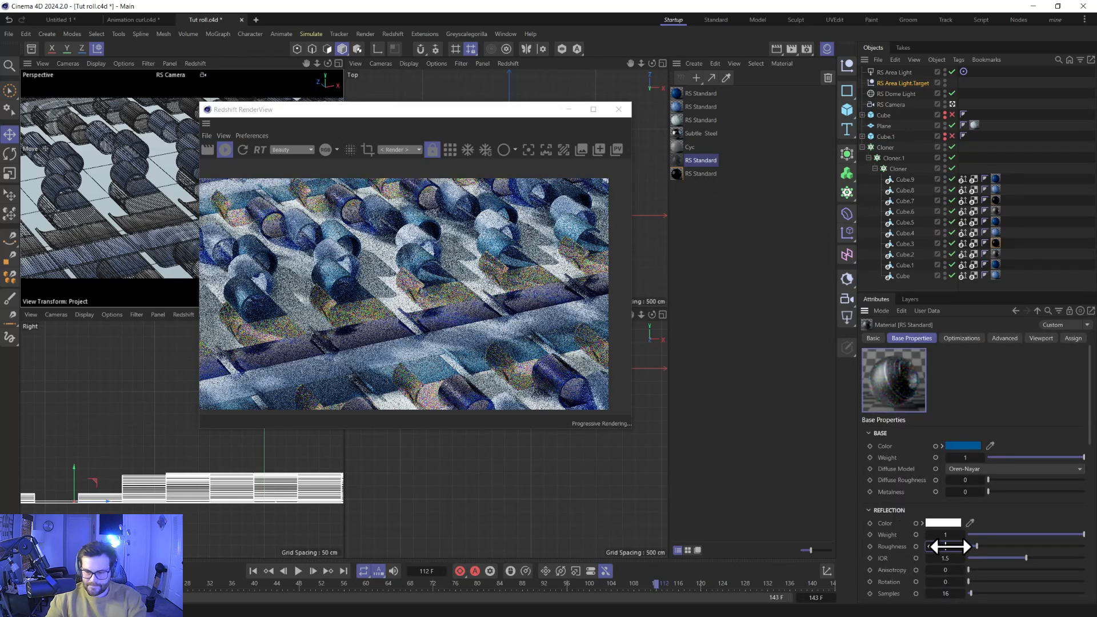
pyautogui.click(725, 225)
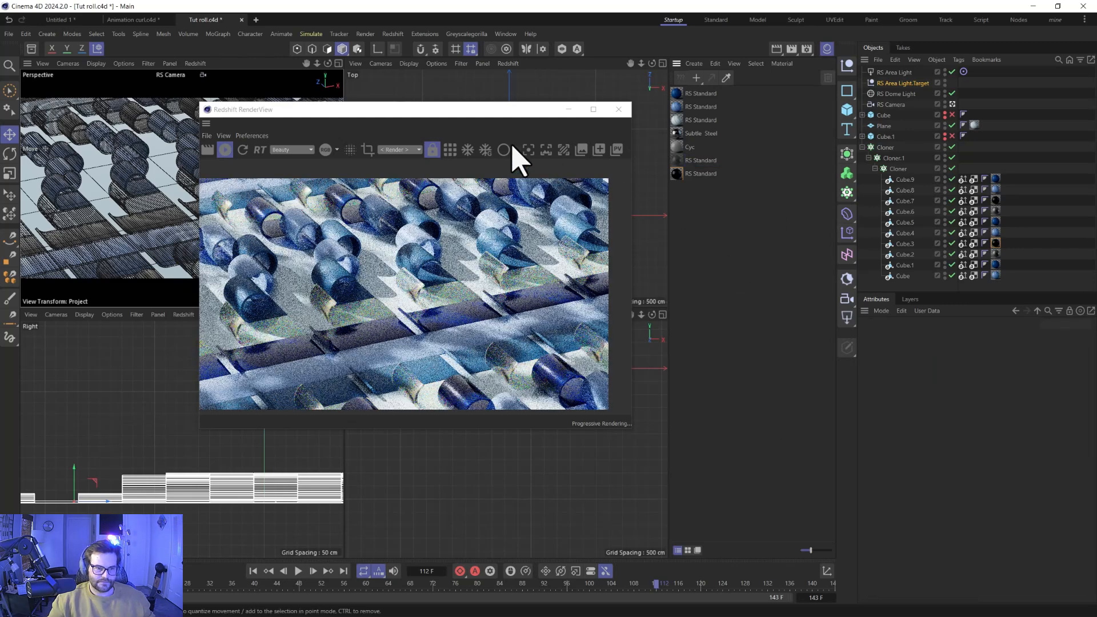
# - Try the Random clones option on the innermost Cloner, Cloner.1 and the outermost Cloner
pyautogui.moveTo(456, 110); pyautogui.dragTo(639, 72)
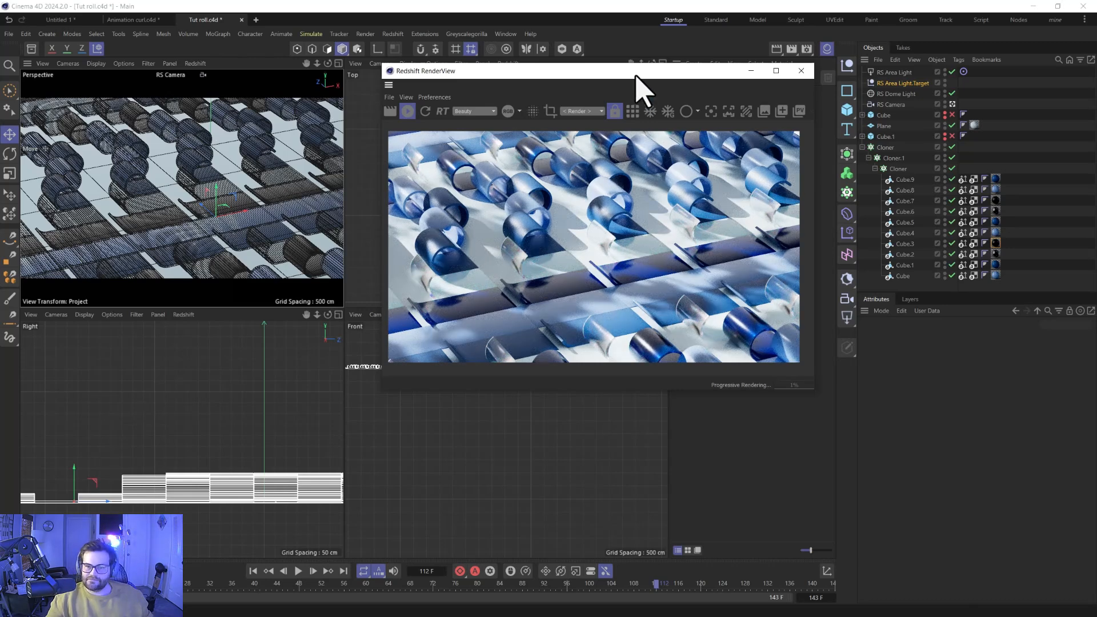
pyautogui.moveTo(634, 73); pyautogui.dragTo(470, 99)
pyautogui.click(895, 169)
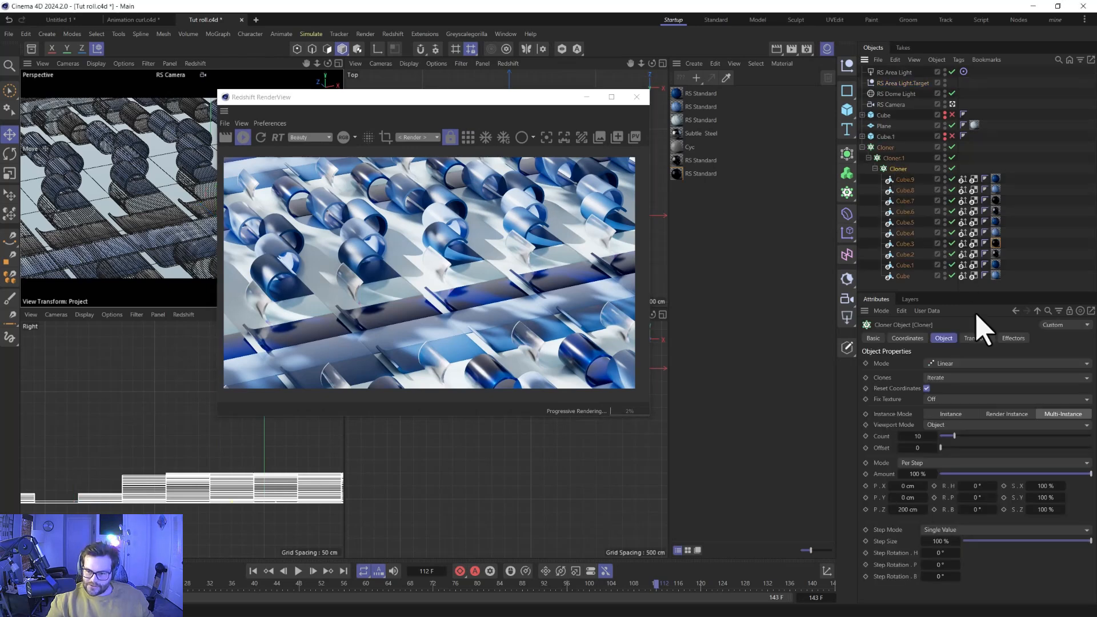
pyautogui.click(957, 378)
pyautogui.click(951, 408)
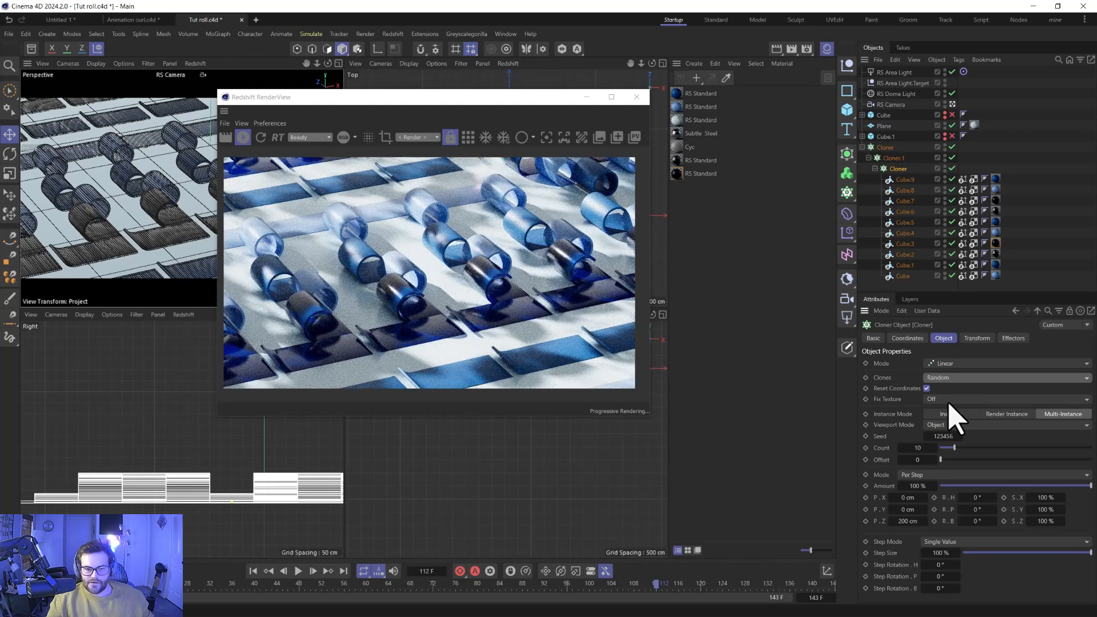
pyautogui.click(895, 158)
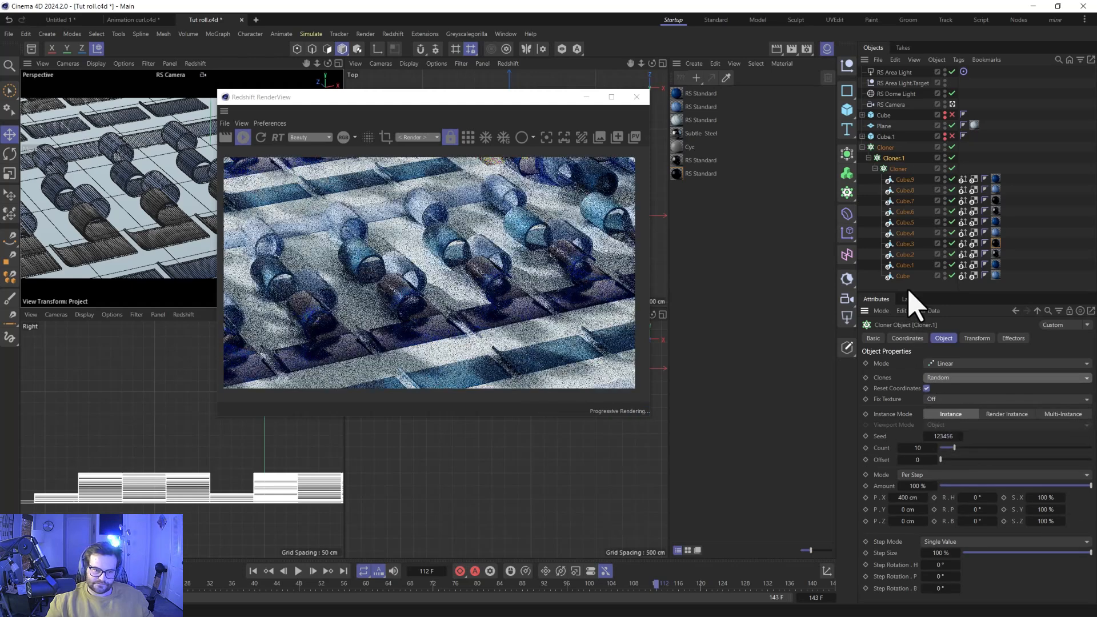
pyautogui.click(885, 147)
pyautogui.click(947, 380)
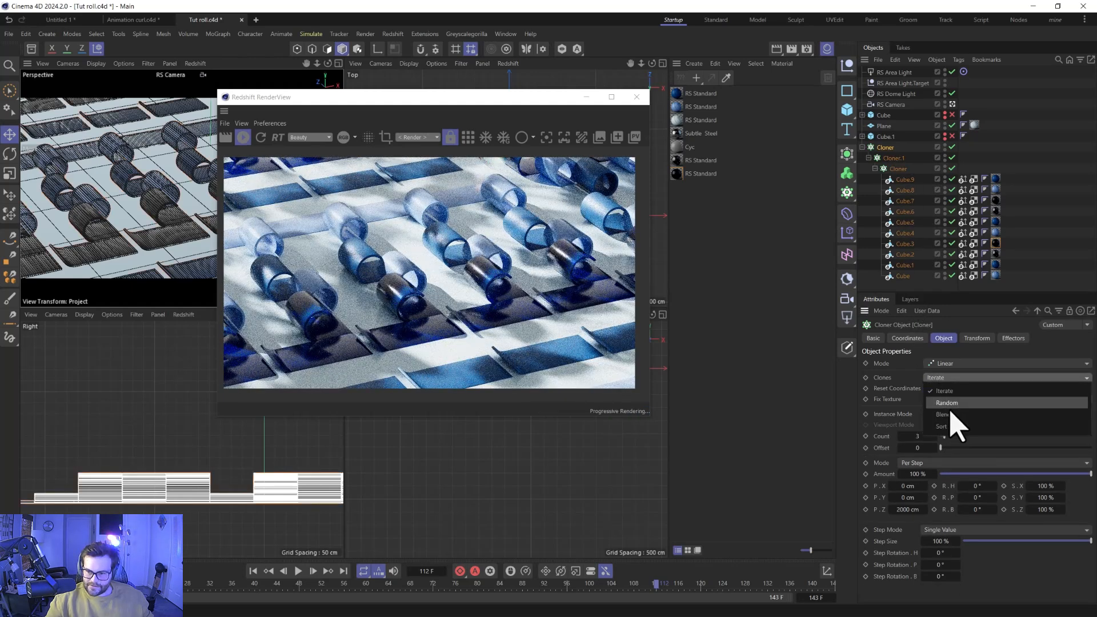
pyautogui.click(950, 418)
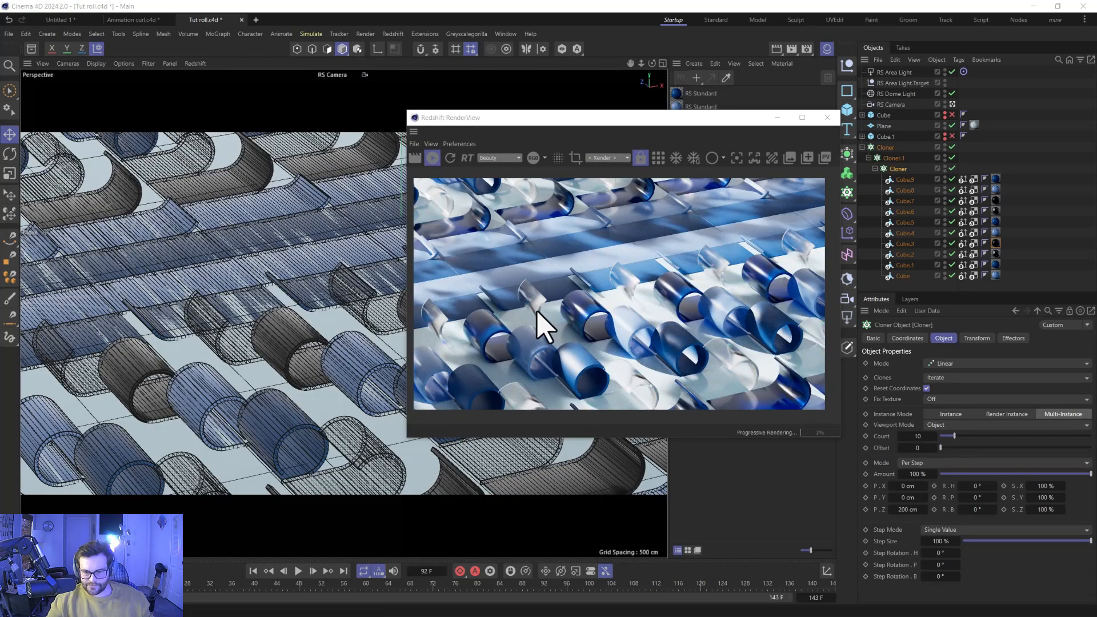
# - Open the base properties of the light blue RS Standard material for editing
pyautogui.moveTo(670, 117); pyautogui.dragTo(434, 146)
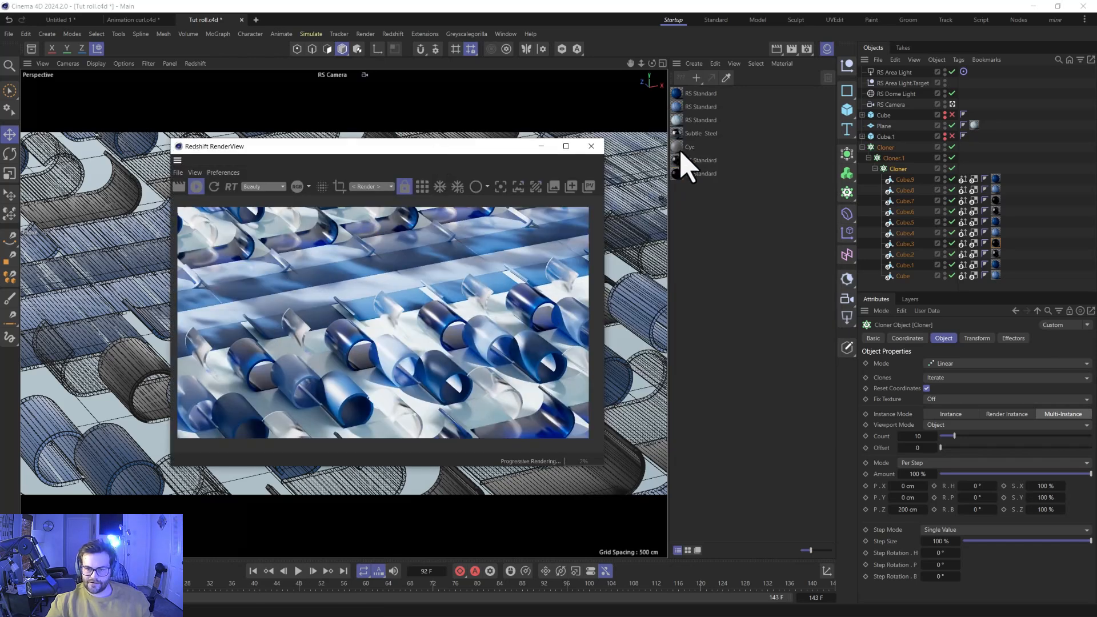
pyautogui.click(684, 121)
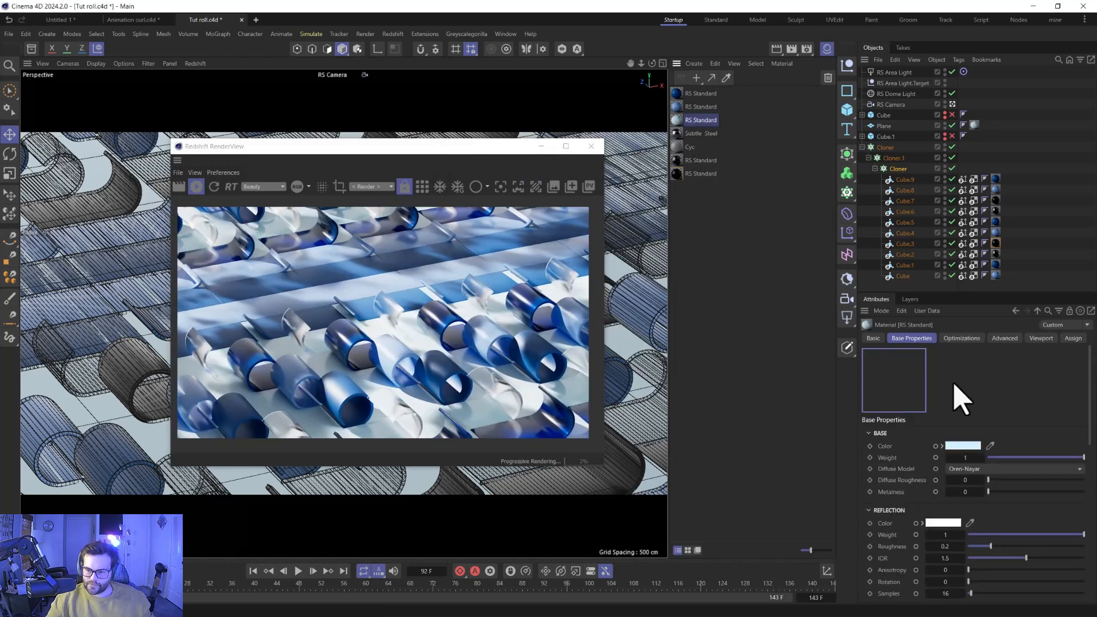
# - Change the base color of the floor plane's RS Standard material to a muted blue with RGB 90, 117, 167
pyautogui.click(963, 446)
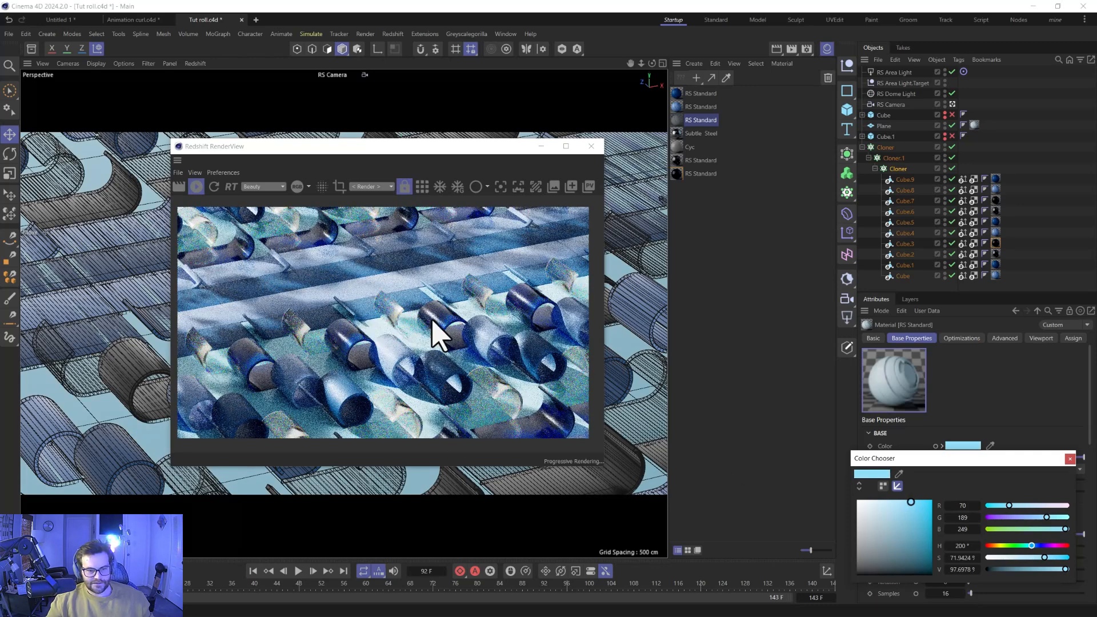
pyautogui.moveTo(1036, 548); pyautogui.dragTo(1039, 550)
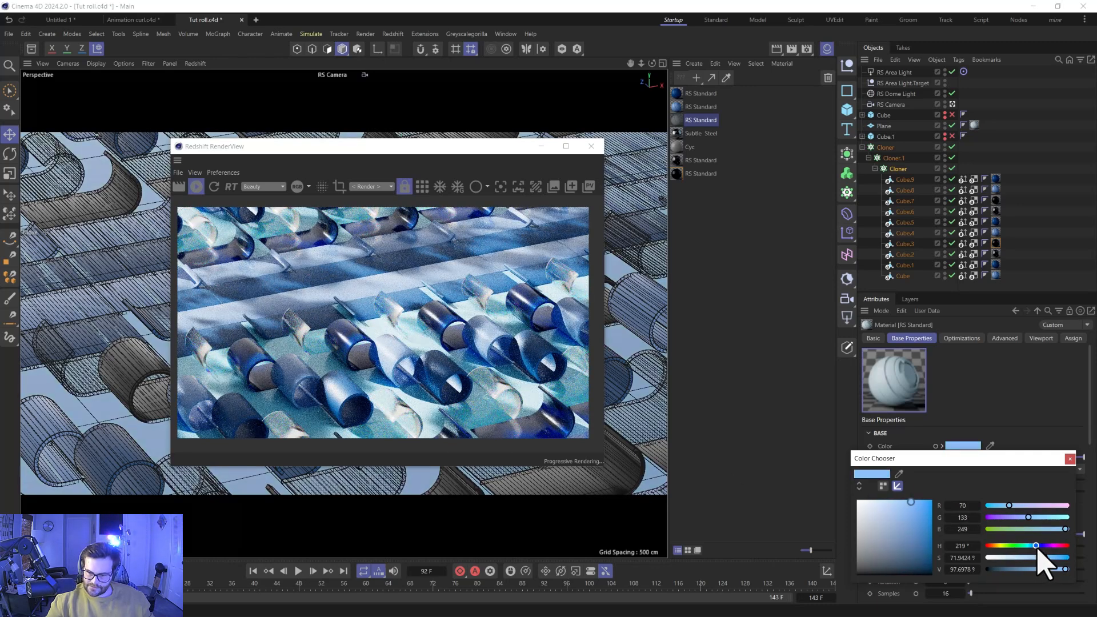
pyautogui.moveTo(918, 522); pyautogui.dragTo(931, 550)
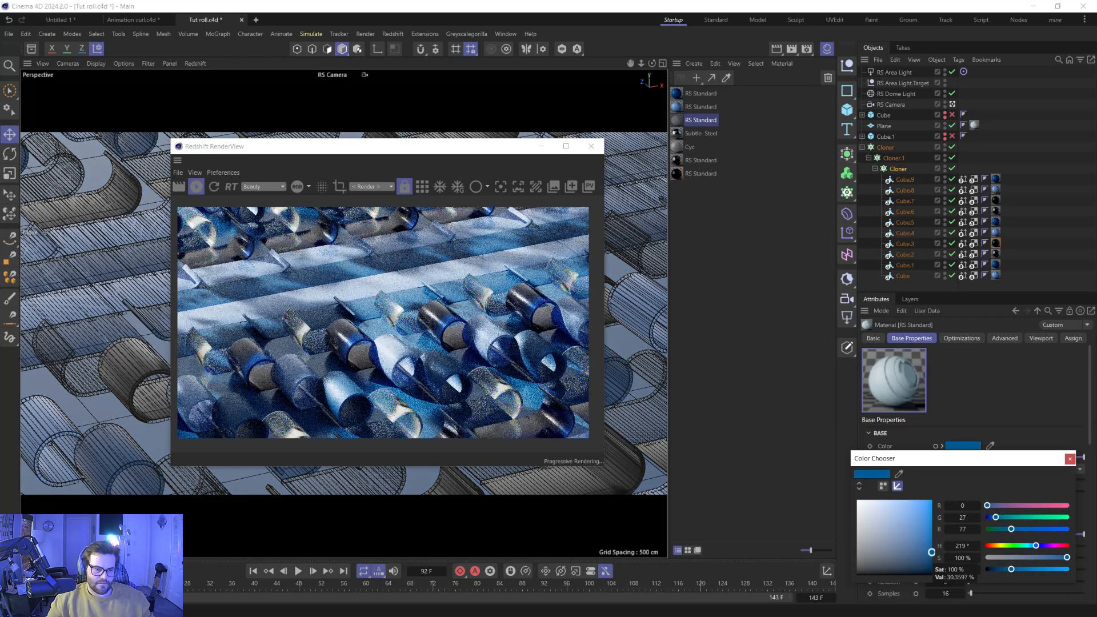
pyautogui.moveTo(932, 552); pyautogui.dragTo(891, 526)
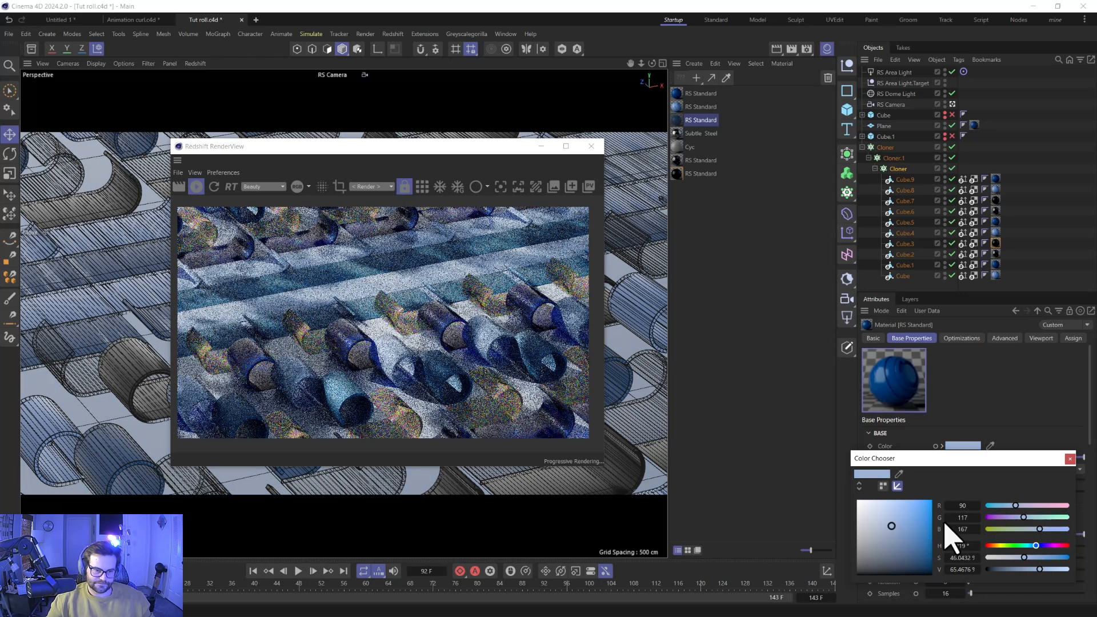
pyautogui.click(1070, 459)
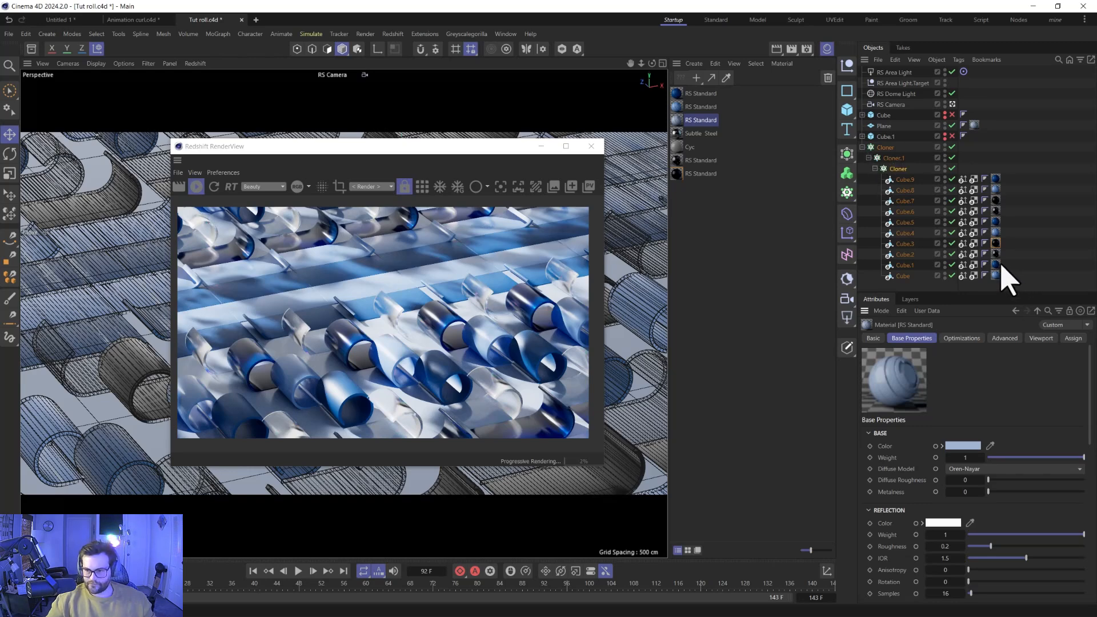
pyautogui.moveTo(1023, 228)
pyautogui.mouseDown()
pyautogui.moveTo(1001, 229)
pyautogui.moveTo(1001, 261)
pyautogui.moveTo(1013, 266)
pyautogui.moveTo(998, 258)
pyautogui.mouseUp()
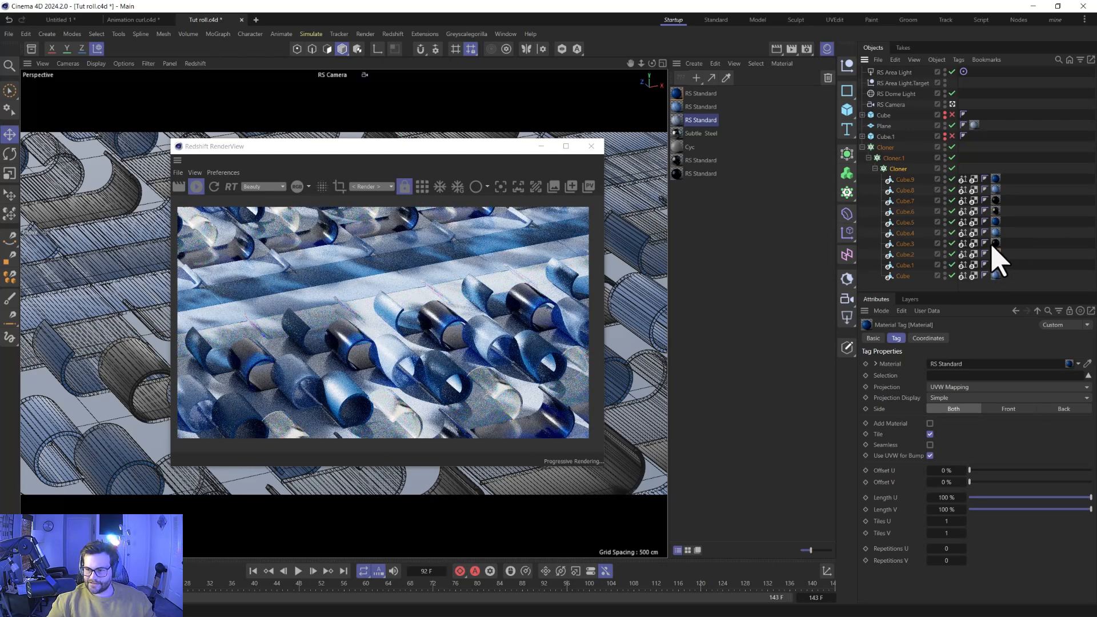
pyautogui.hotkey('ctrl', 'z')
pyautogui.hotkey('ctrl', 'z')
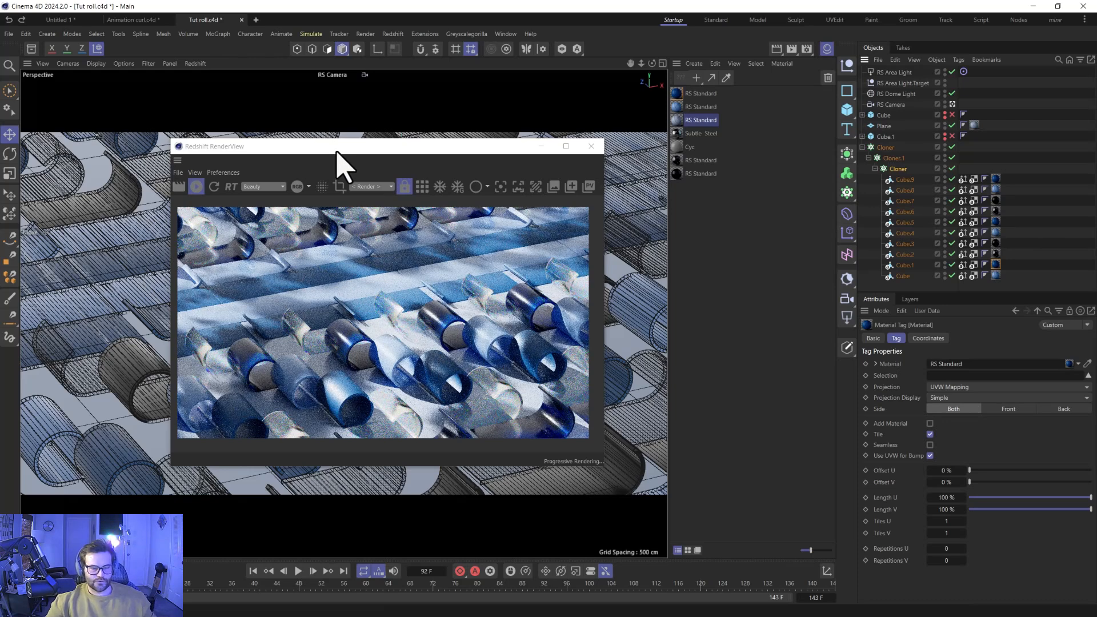
# - Select the RS Camera, reframe its shot closely on the curling strips, and move the animation to frame 32
pyautogui.doubleClick(889, 104)
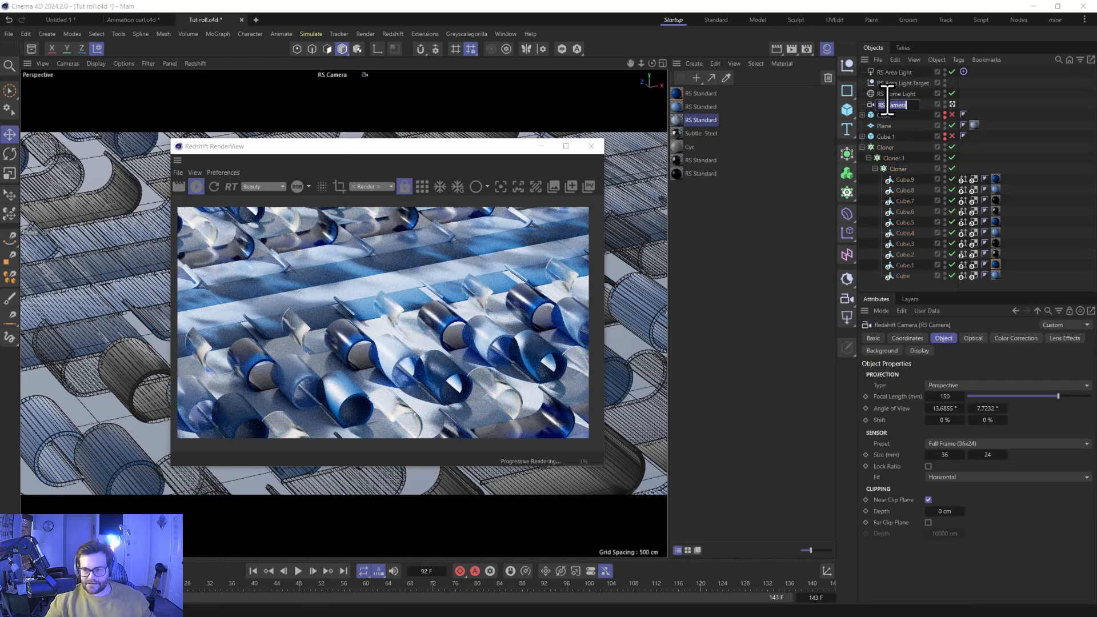
pyautogui.moveTo(451, 151); pyautogui.dragTo(827, 97)
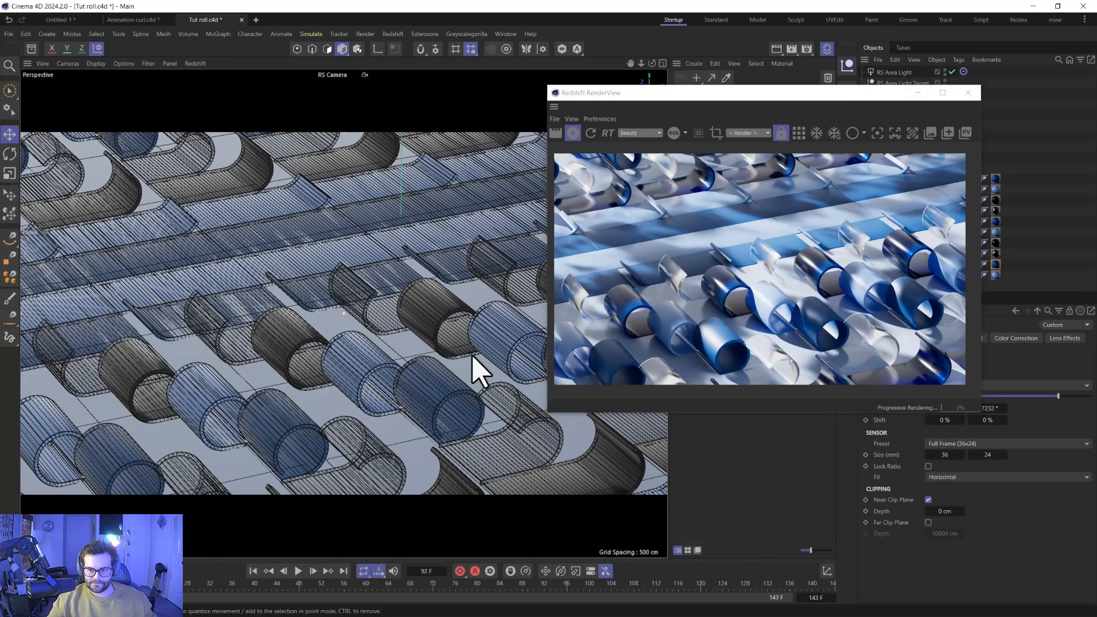
pyautogui.keyDown('alt'); pyautogui.moveTo(474, 356); pyautogui.dragTo(380, 294); pyautogui.keyUp('alt')
pyautogui.keyDown('alt'); pyautogui.moveTo(380, 246); pyautogui.dragTo(441, 399); pyautogui.keyUp('alt')
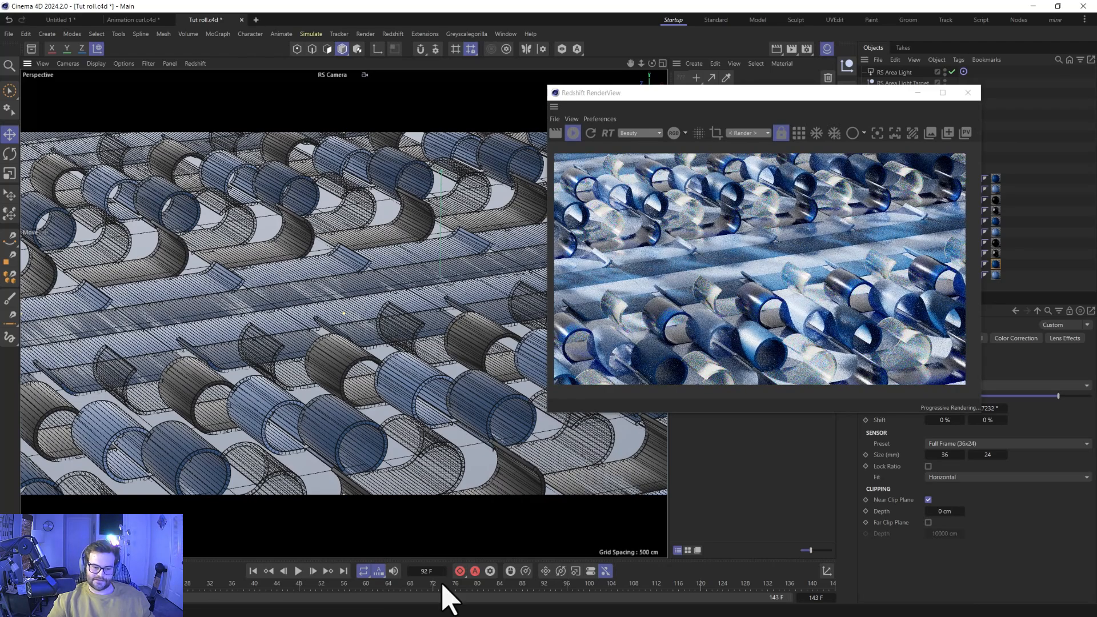
pyautogui.moveTo(386, 585); pyautogui.dragTo(212, 583)
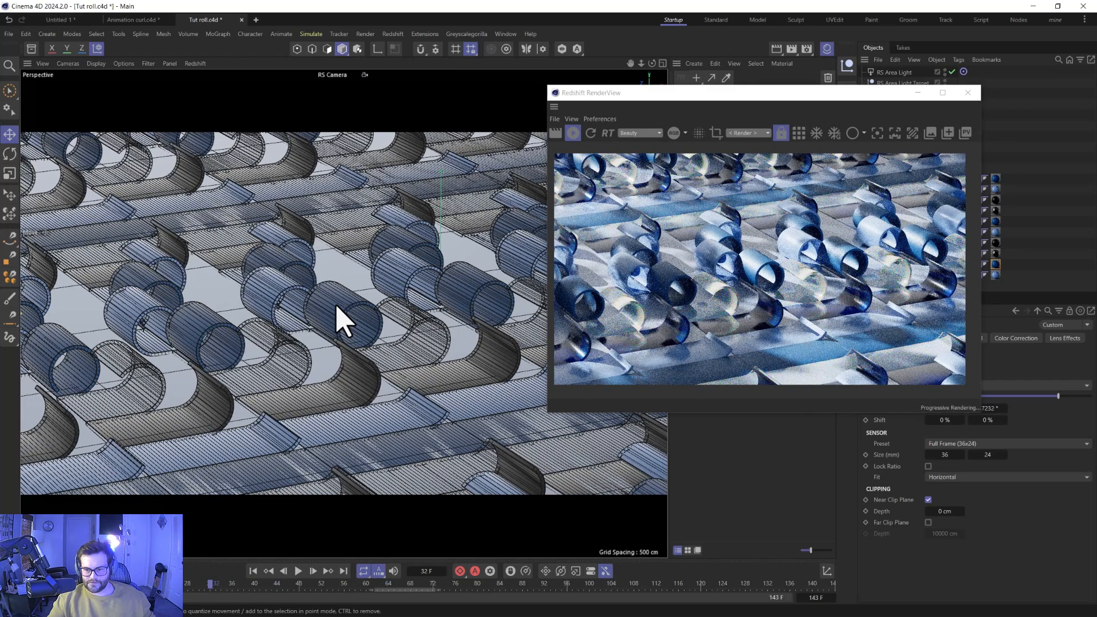
pyautogui.keyDown('alt'); pyautogui.moveTo(282, 314); pyautogui.dragTo(298, 319); pyautogui.keyUp('alt')
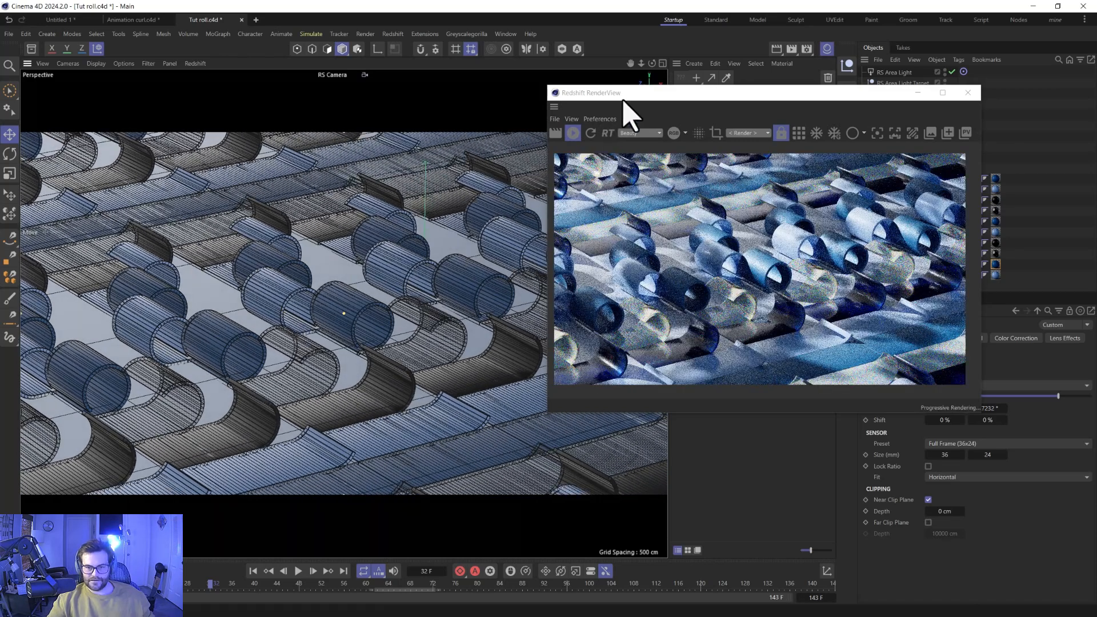
pyautogui.moveTo(648, 99); pyautogui.dragTo(376, 98)
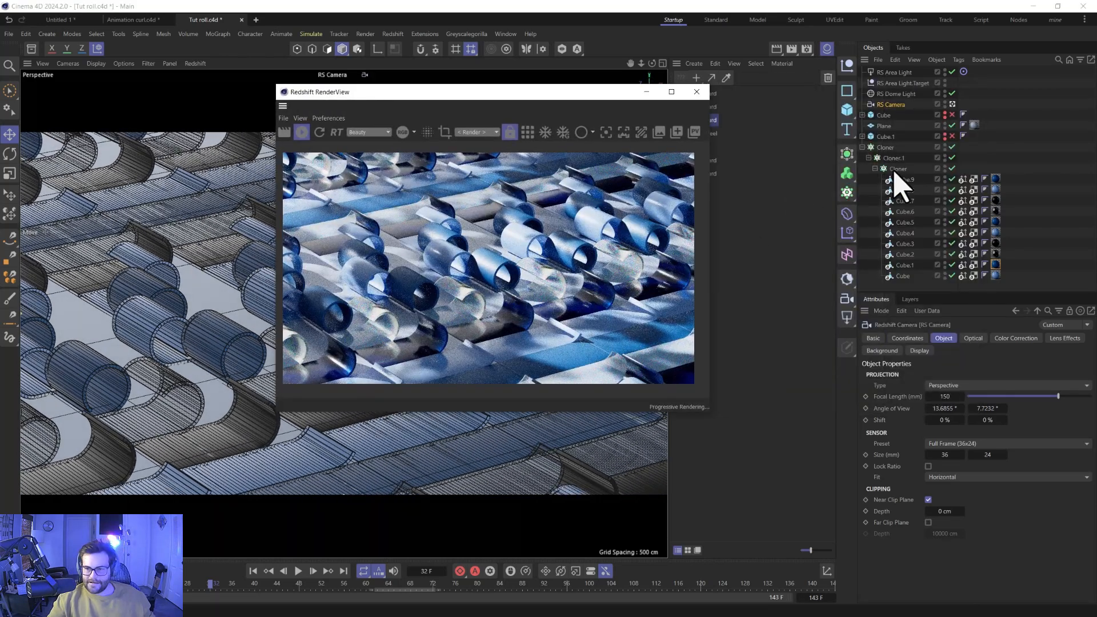
# - Set the RS Camera's focus distance by picking a point on the rolled strips in the viewport
pyautogui.click(983, 339)
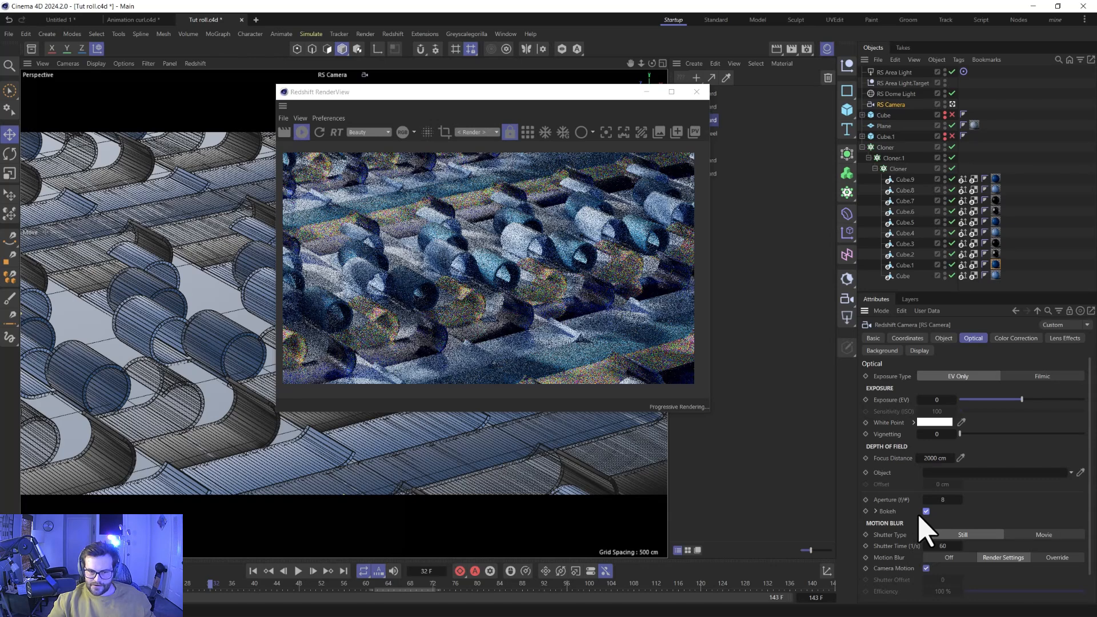
pyautogui.click(961, 456)
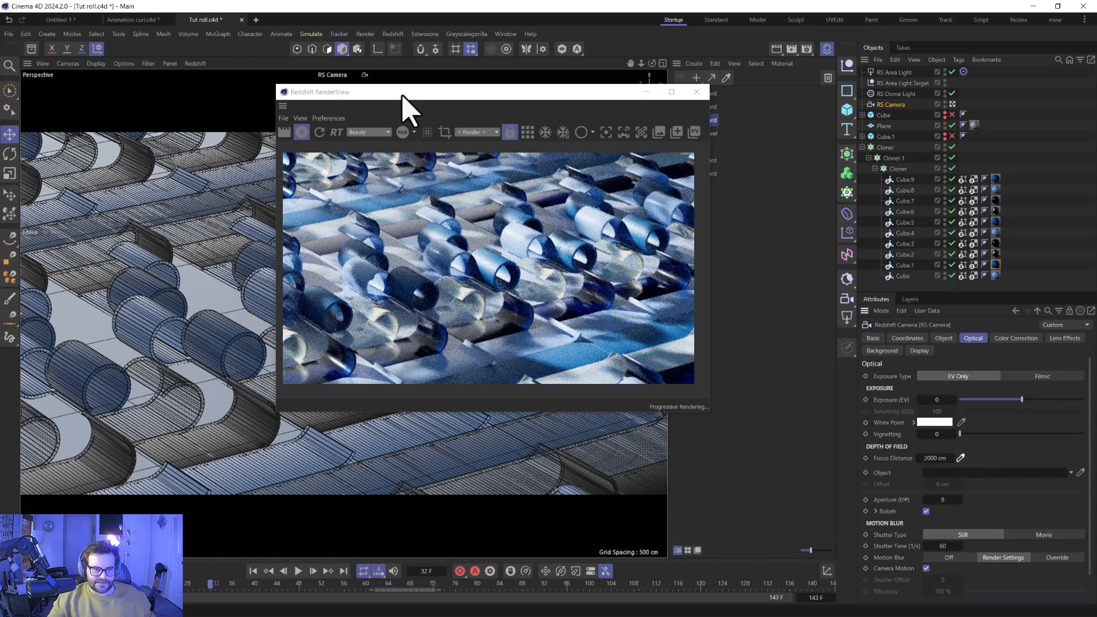
pyautogui.moveTo(400, 97); pyautogui.dragTo(612, 100)
pyautogui.click(413, 299)
pyautogui.moveTo(627, 95); pyautogui.dragTo(401, 87)
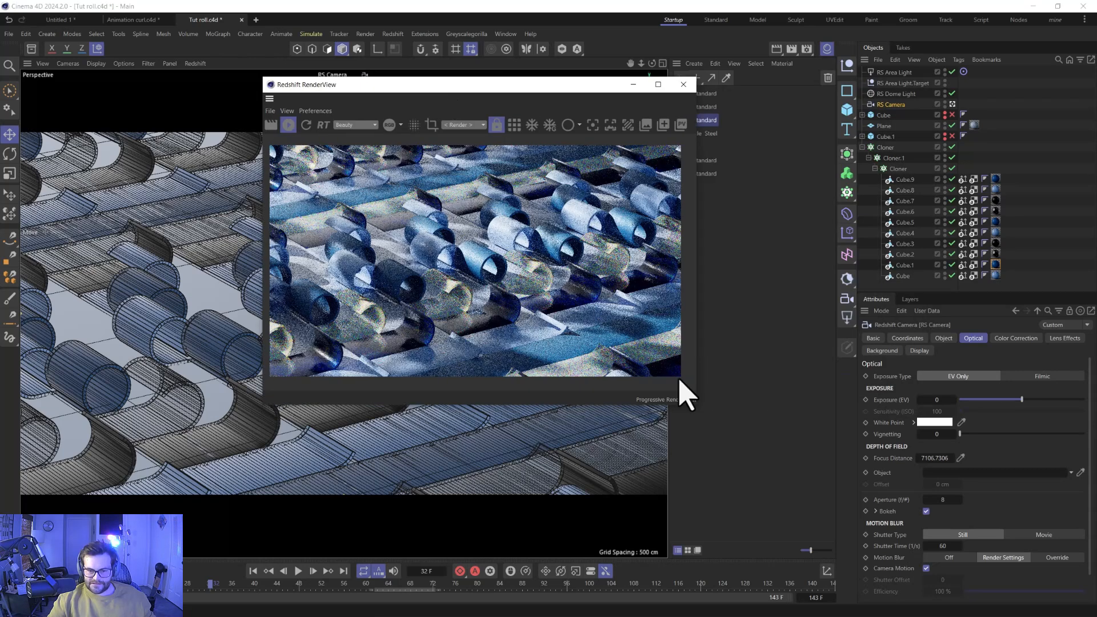
# - Set the RS Camera's aperture to 0.5 and lower it further to 0.25
pyautogui.click(949, 500)
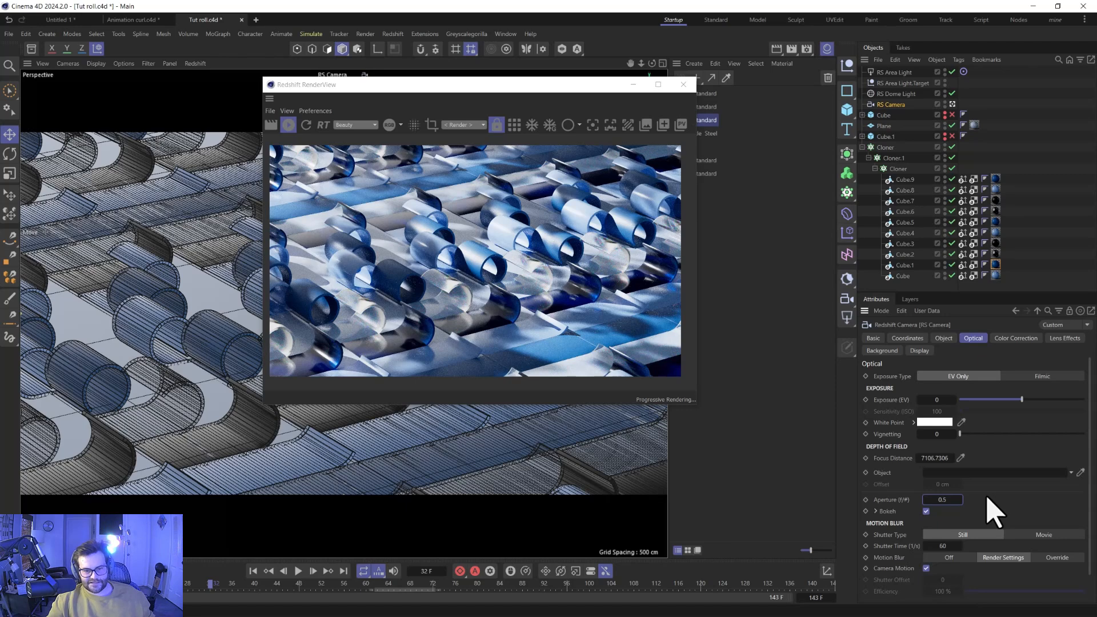
pyautogui.write('0.5')
pyautogui.press('Return')
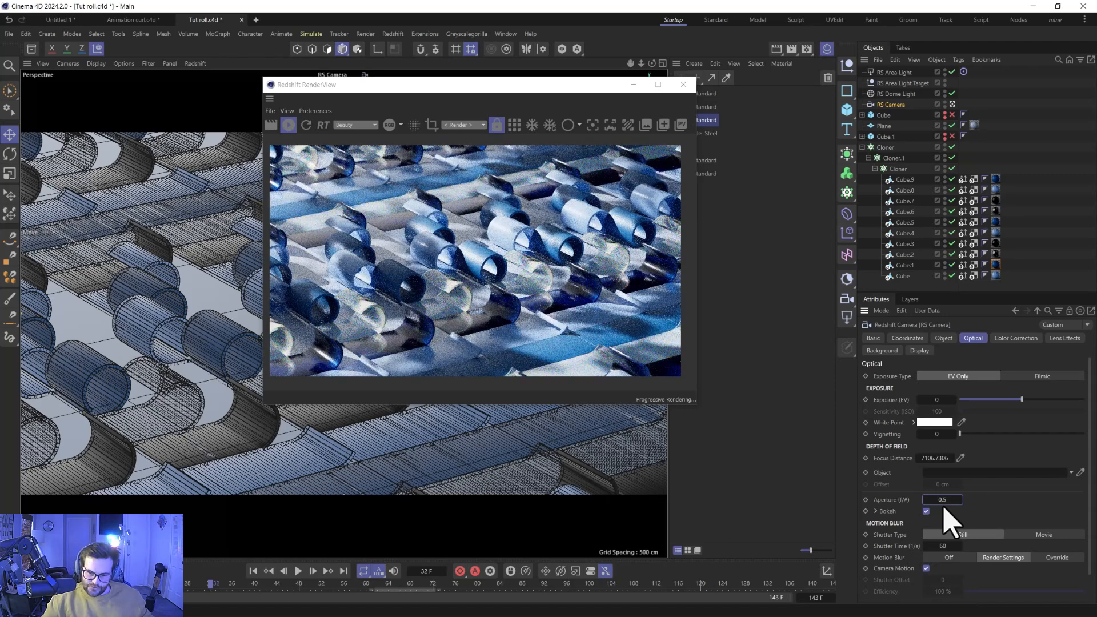
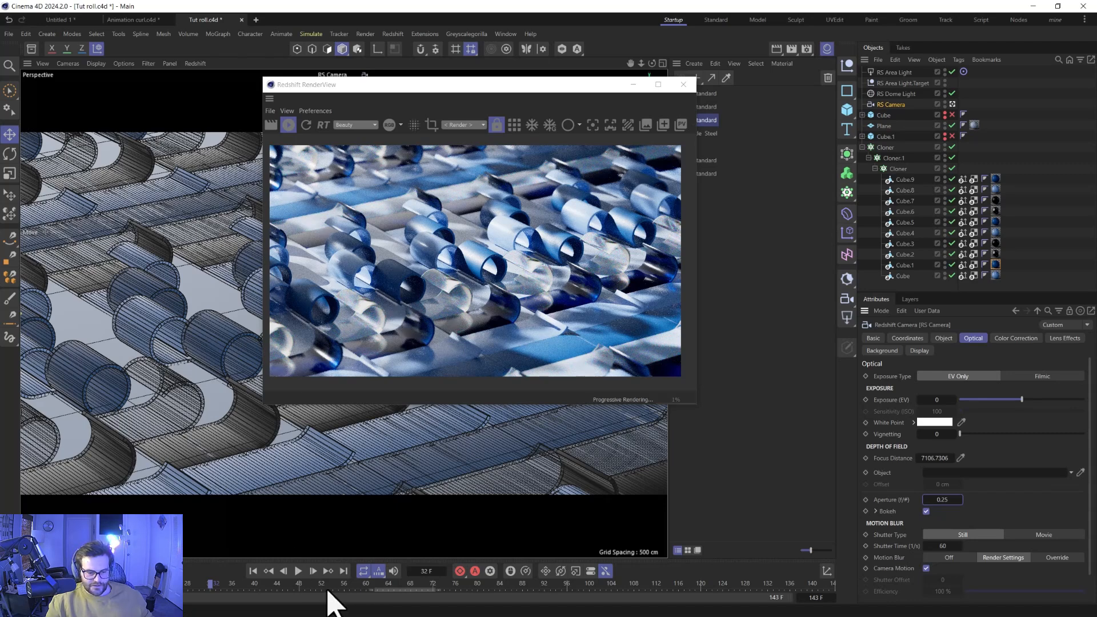
# - Preview the depth of field at several frames, including 89, 117, 15 and 88, and play the animation
pyautogui.click(526, 589)
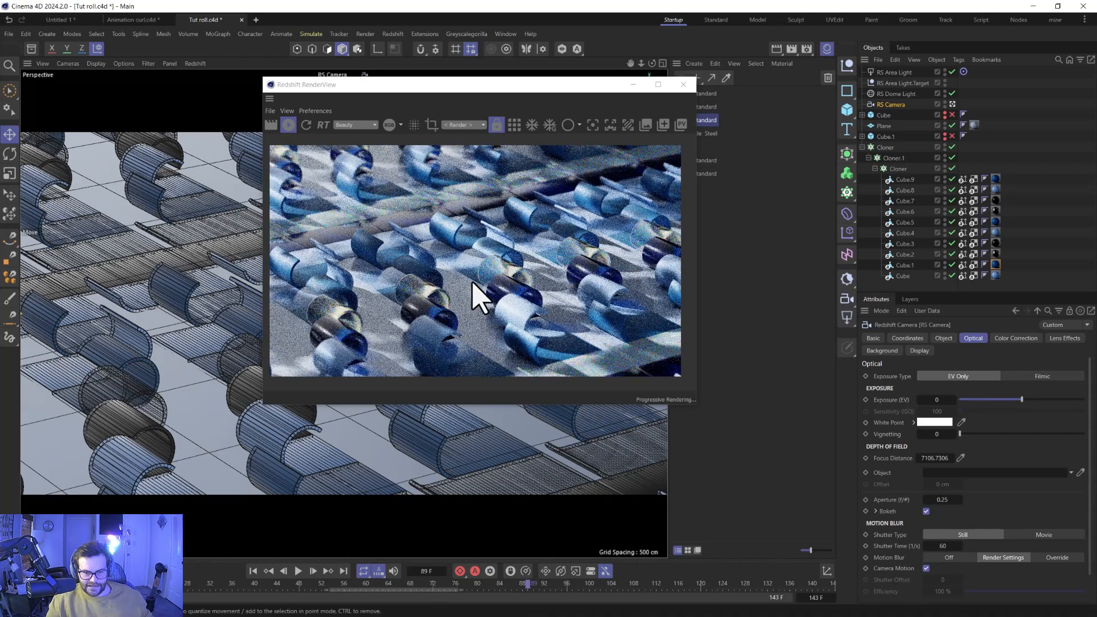
pyautogui.click(685, 584)
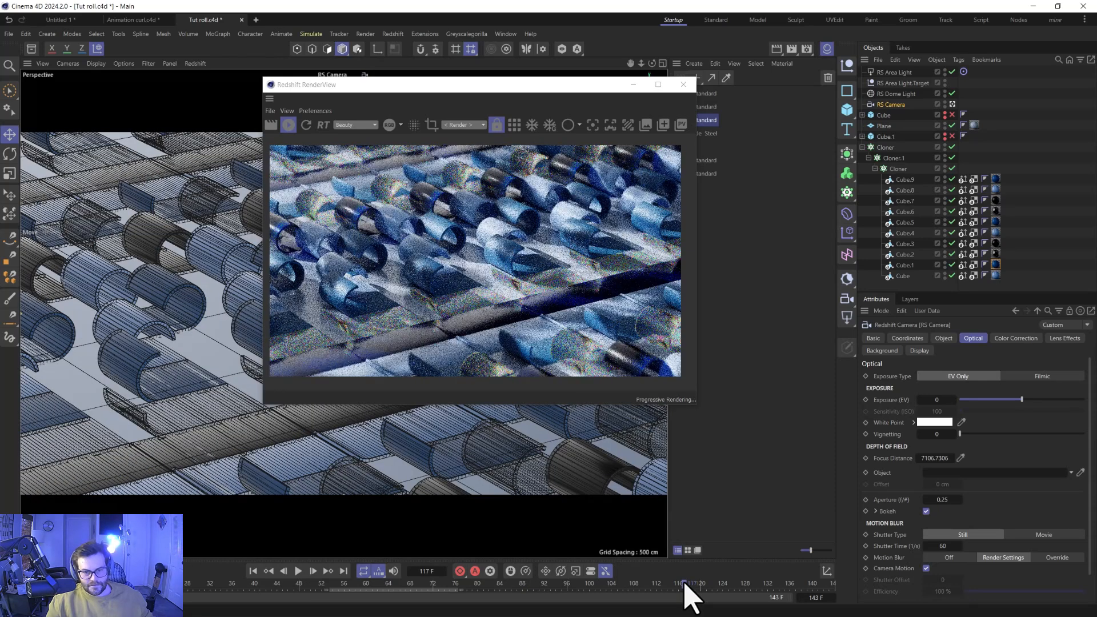
pyautogui.moveTo(685, 584); pyautogui.dragTo(115, 577)
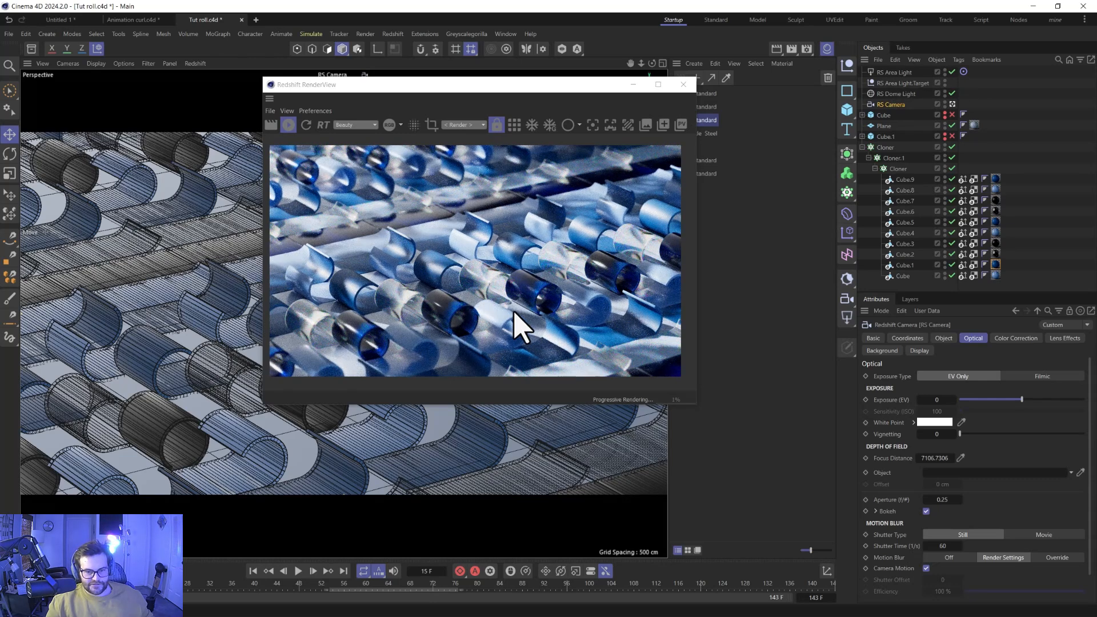
pyautogui.moveTo(417, 588); pyautogui.dragTo(526, 587)
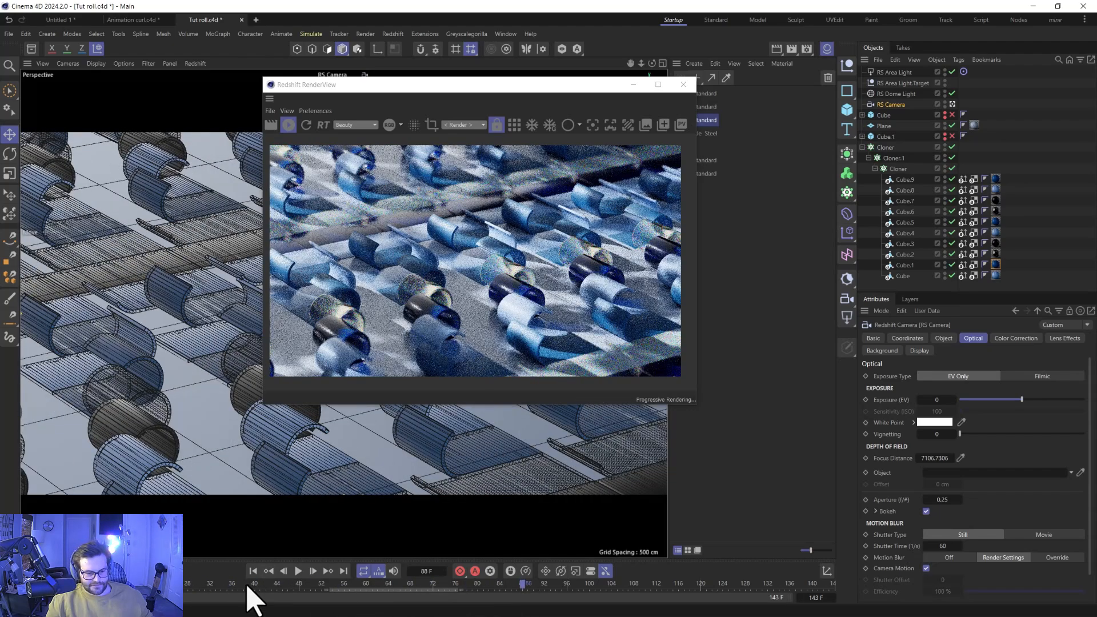
pyautogui.moveTo(248, 588); pyautogui.dragTo(136, 588)
pyautogui.click(298, 571)
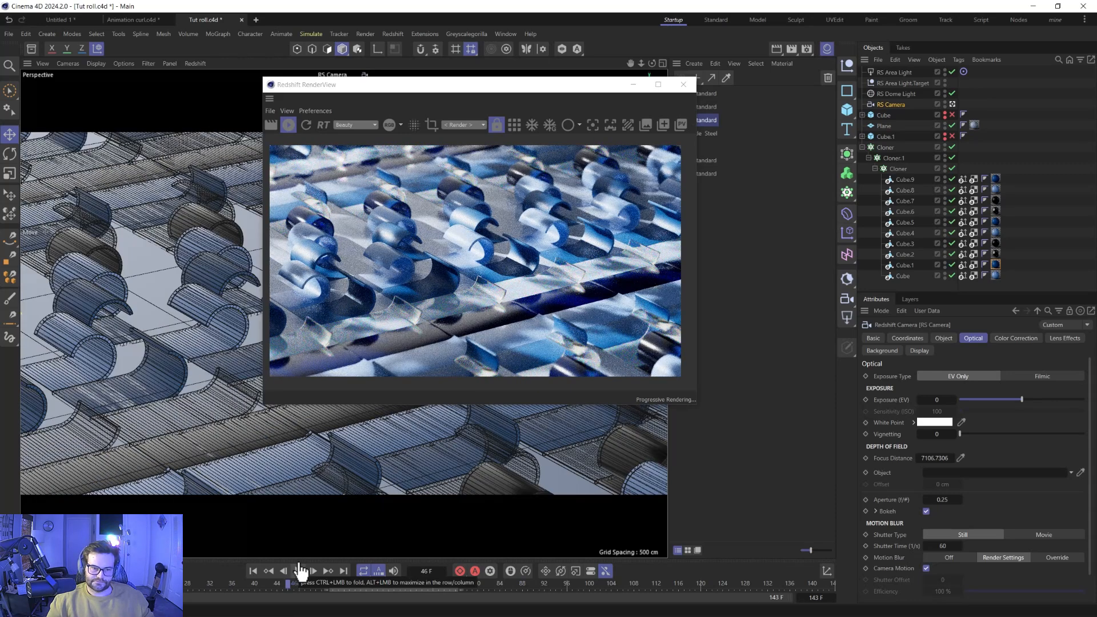
# - Close the render preview and, in the basic Redshift render settings, set bucket quality to Low and expand the denoising options
pyautogui.click(683, 84)
pyautogui.click(807, 49)
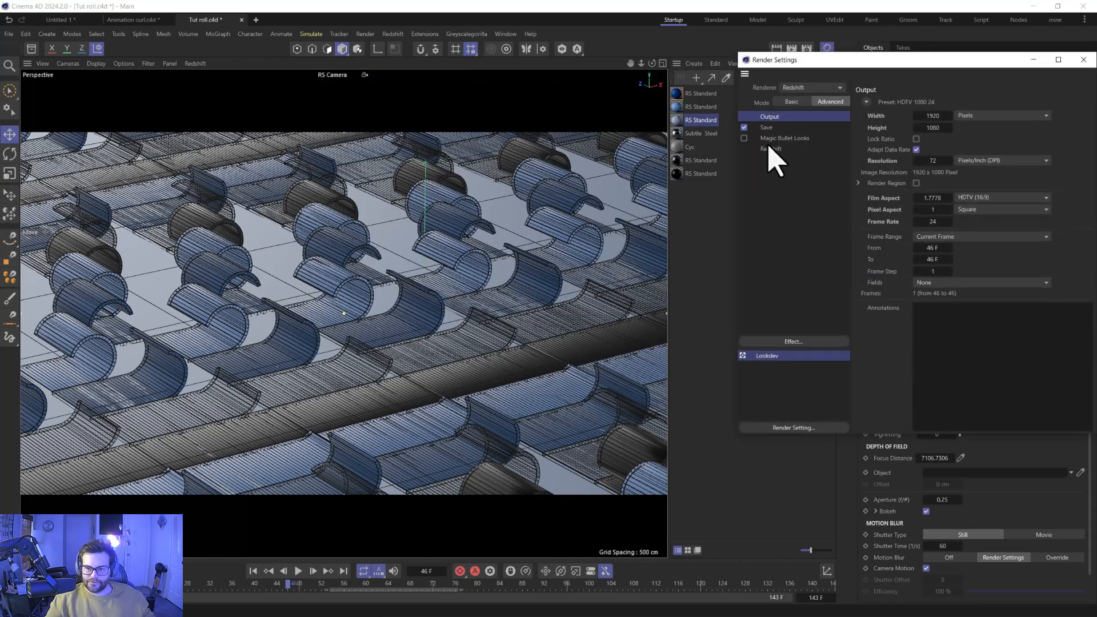
pyautogui.click(771, 128)
pyautogui.moveTo(789, 41); pyautogui.dragTo(569, 59)
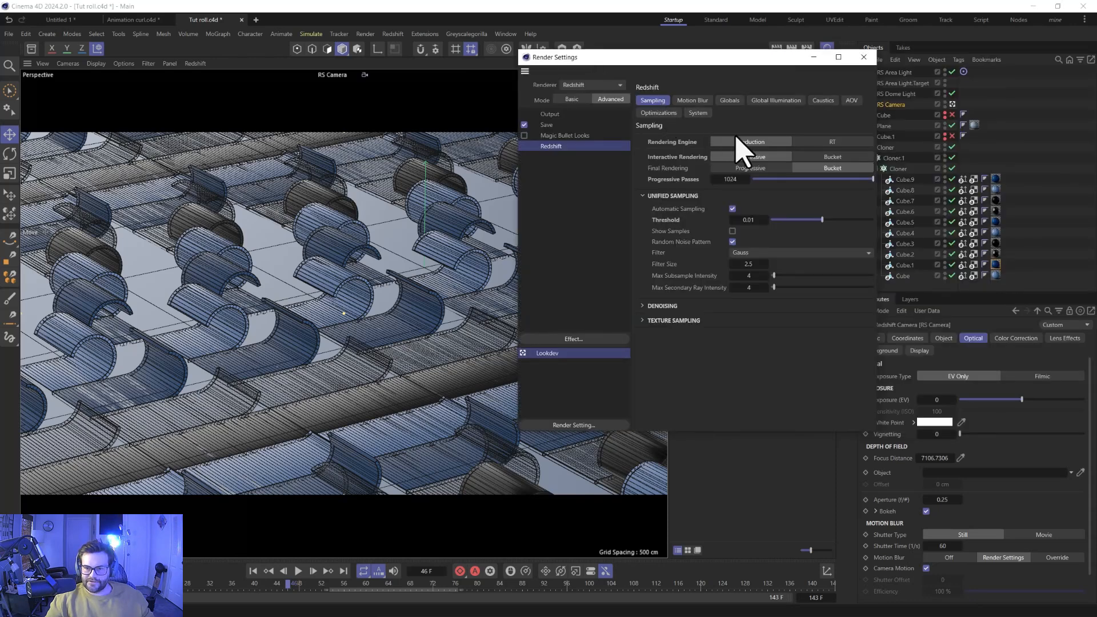
pyautogui.click(573, 99)
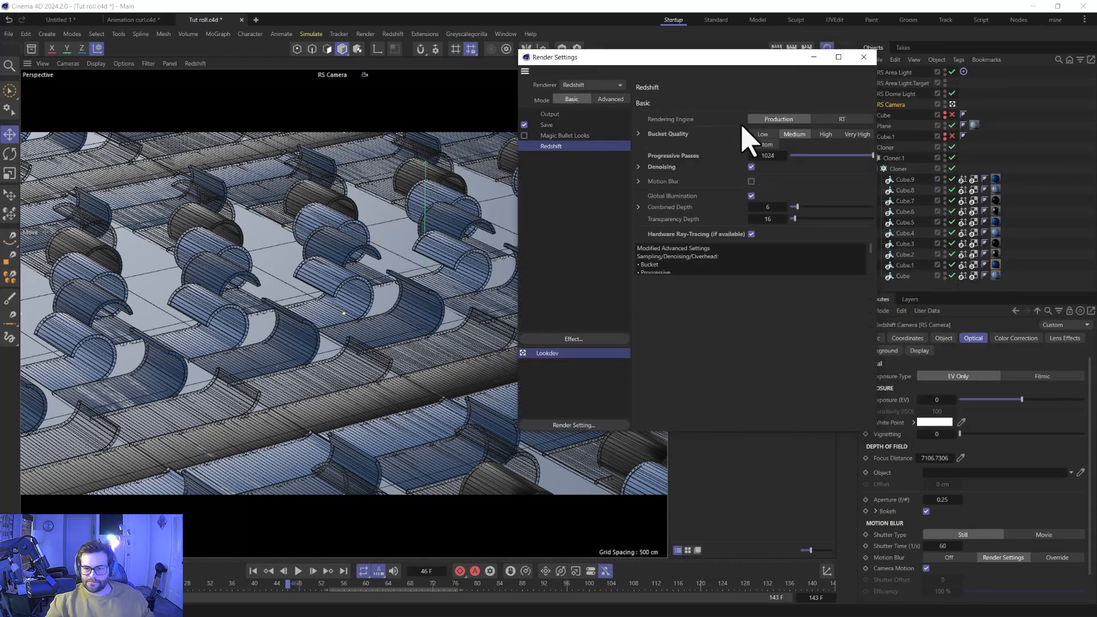
pyautogui.click(641, 166)
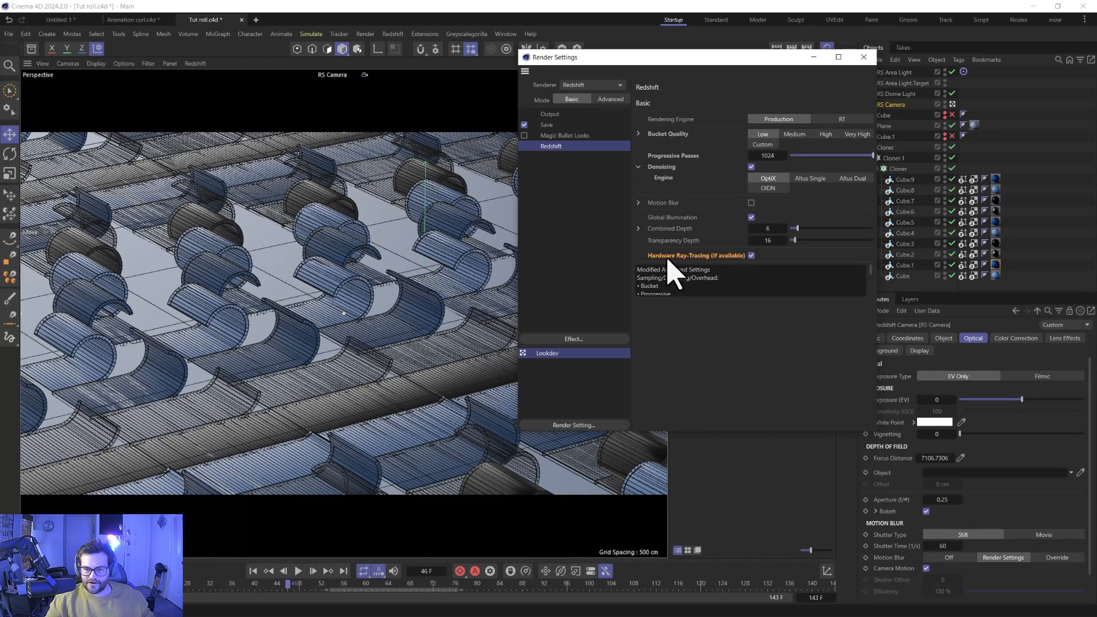
pyautogui.click(864, 57)
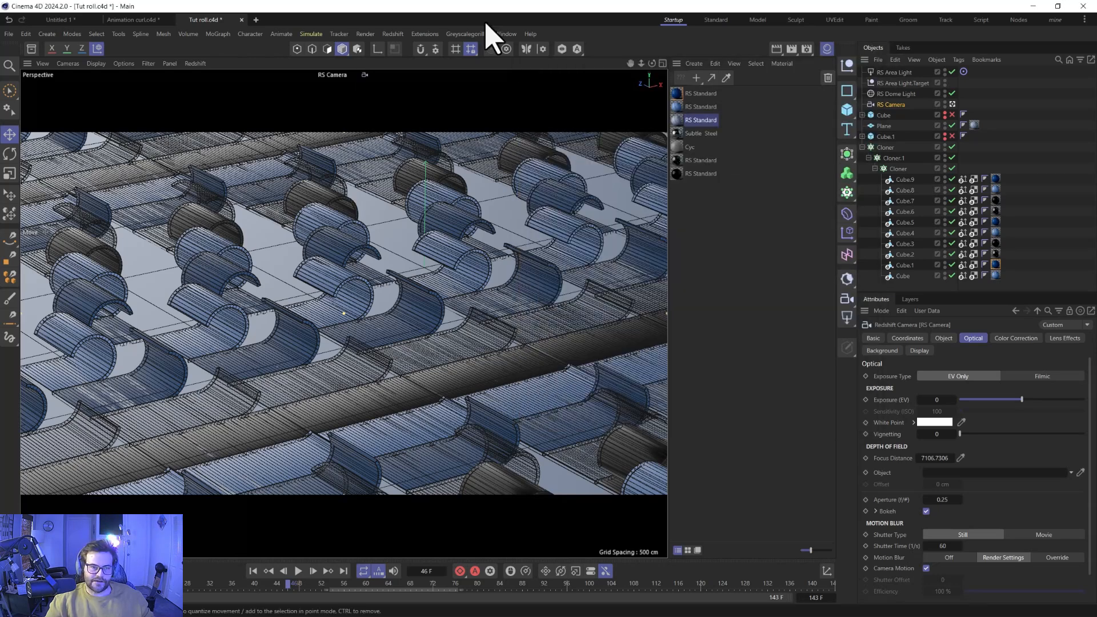
# - Set the regular image's output format to JPG in the render settings and turn off its saving
pyautogui.click(807, 49)
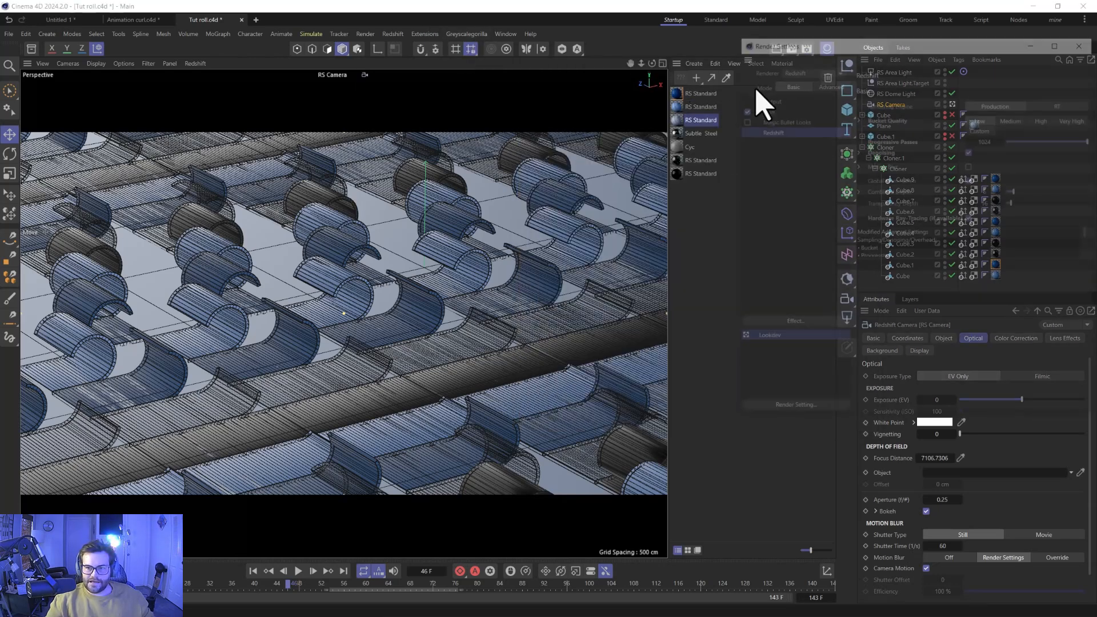
pyautogui.click(769, 98)
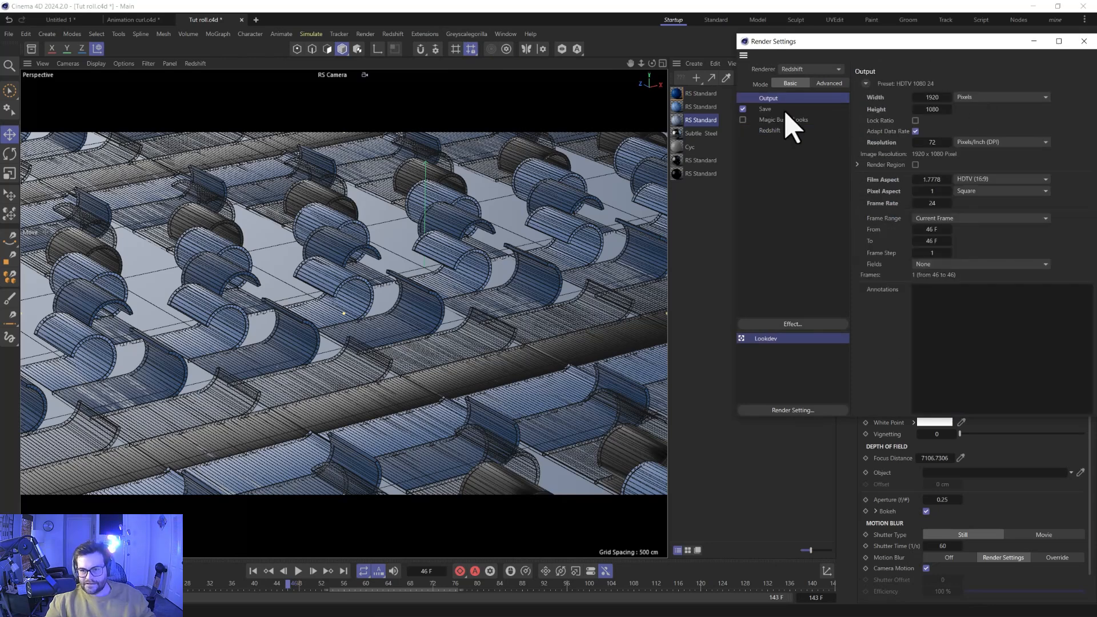
pyautogui.click(769, 109)
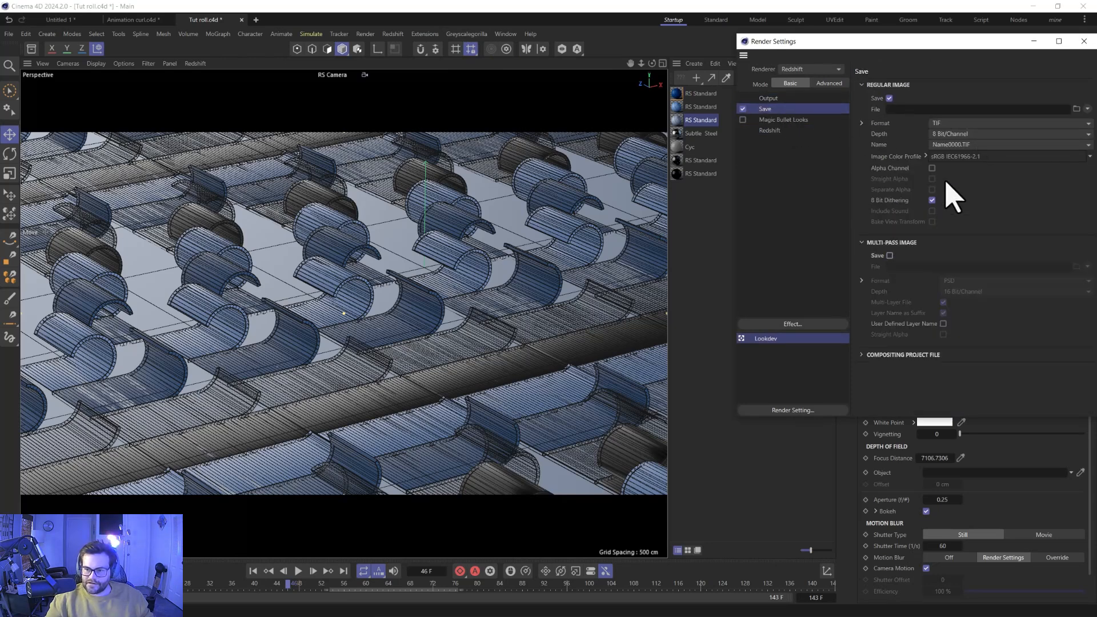
pyautogui.click(948, 124)
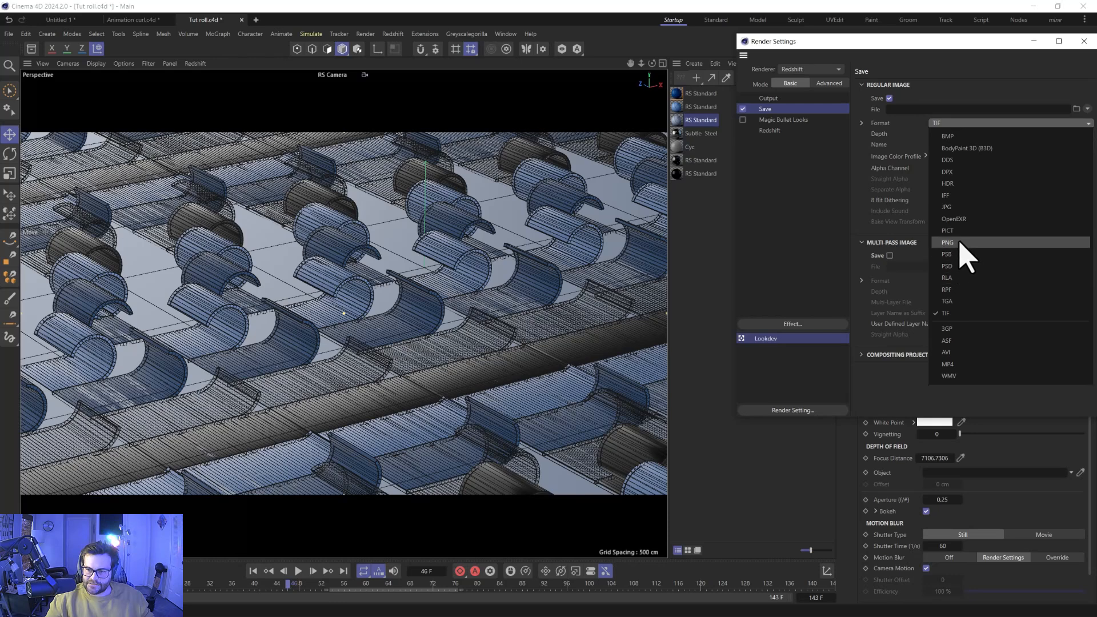
pyautogui.click(962, 209)
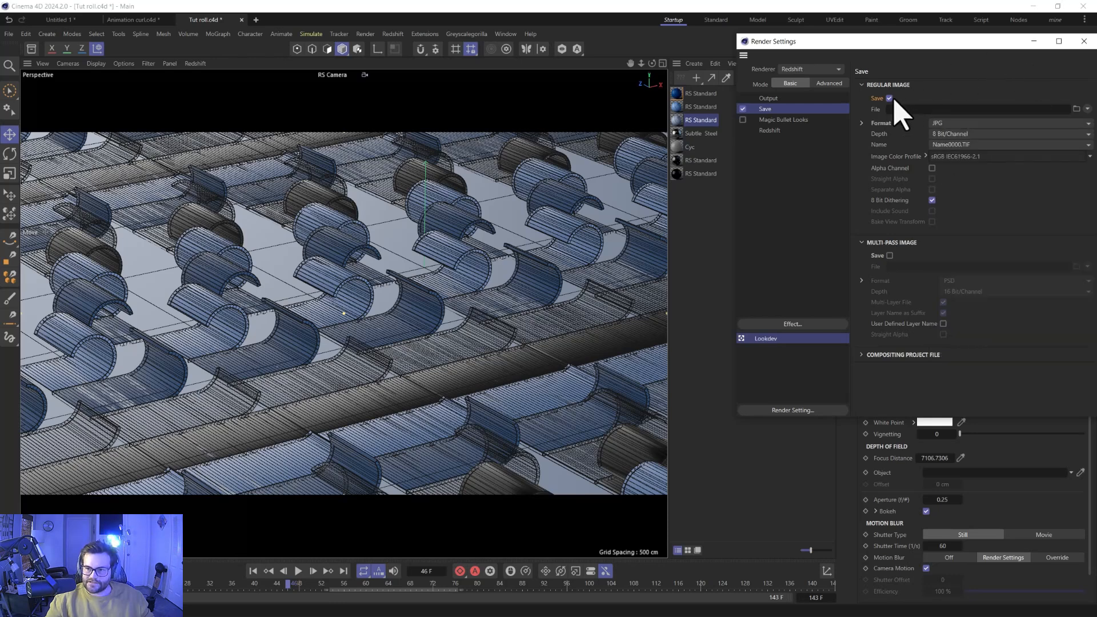
pyautogui.click(890, 97)
pyautogui.moveTo(911, 44); pyautogui.dragTo(751, 42)
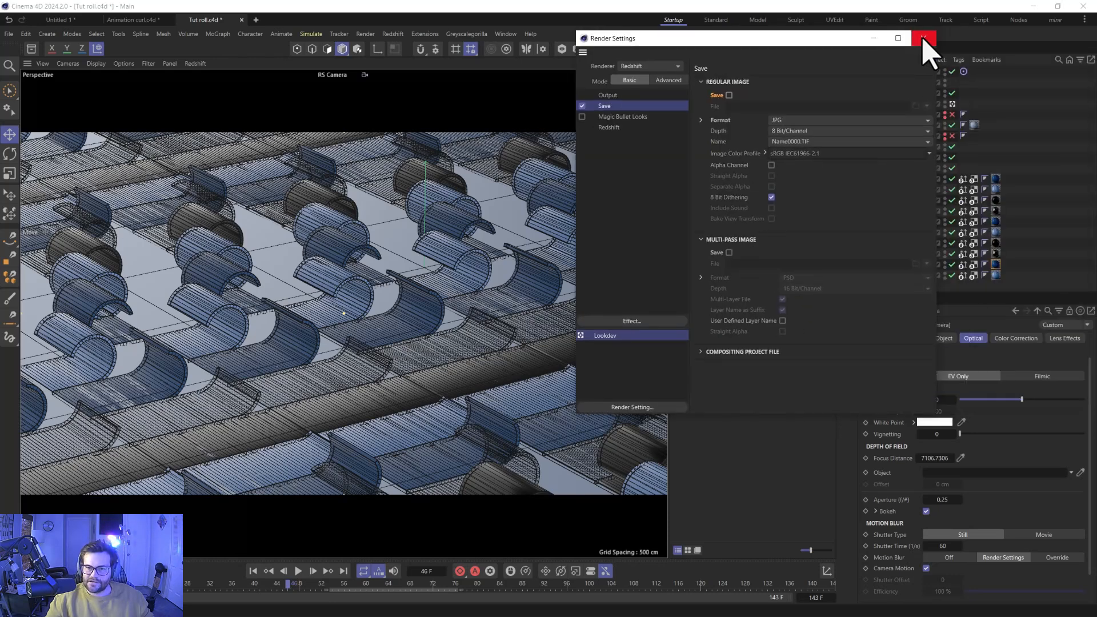
# - Check the output settings, close the render settings, and open an enlarged Redshift RenderView
pyautogui.click(603, 96)
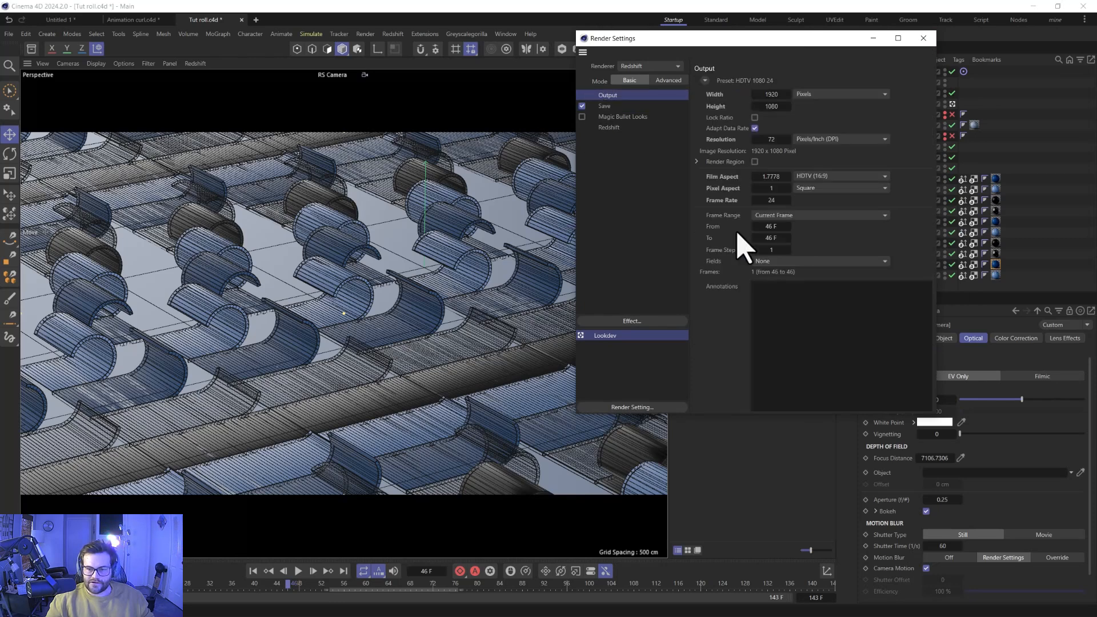
pyautogui.click(923, 38)
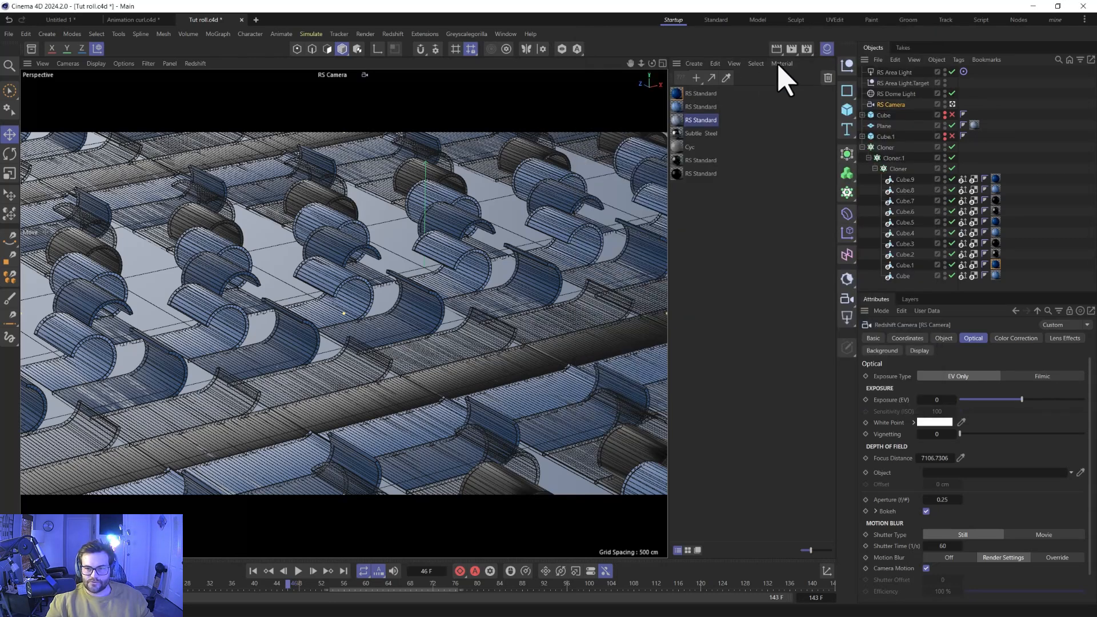
pyautogui.click(795, 53)
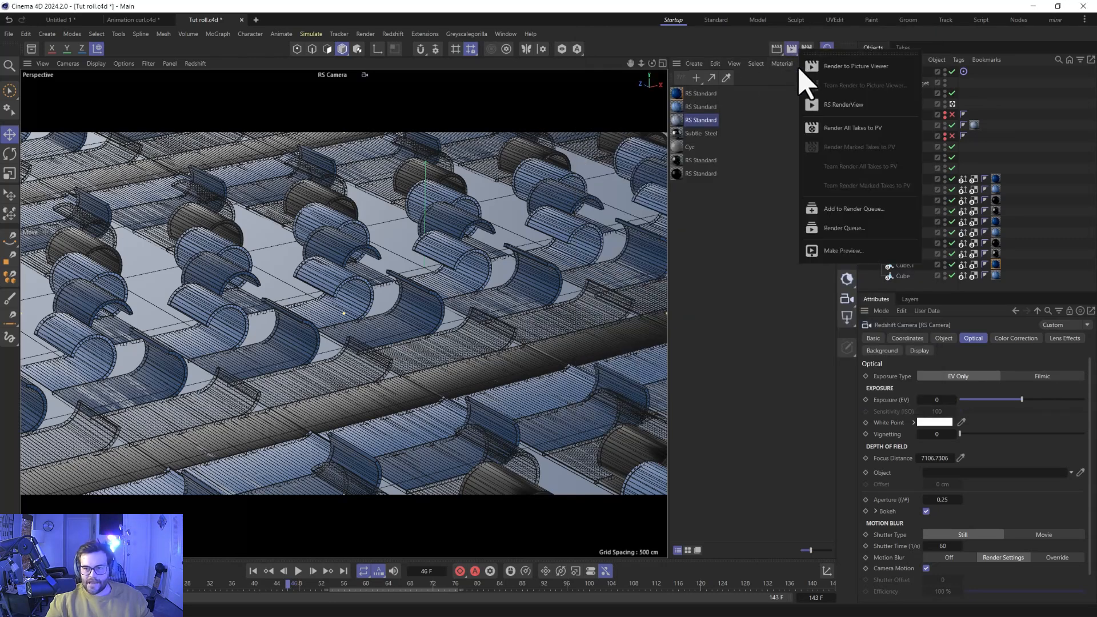
pyautogui.click(815, 110)
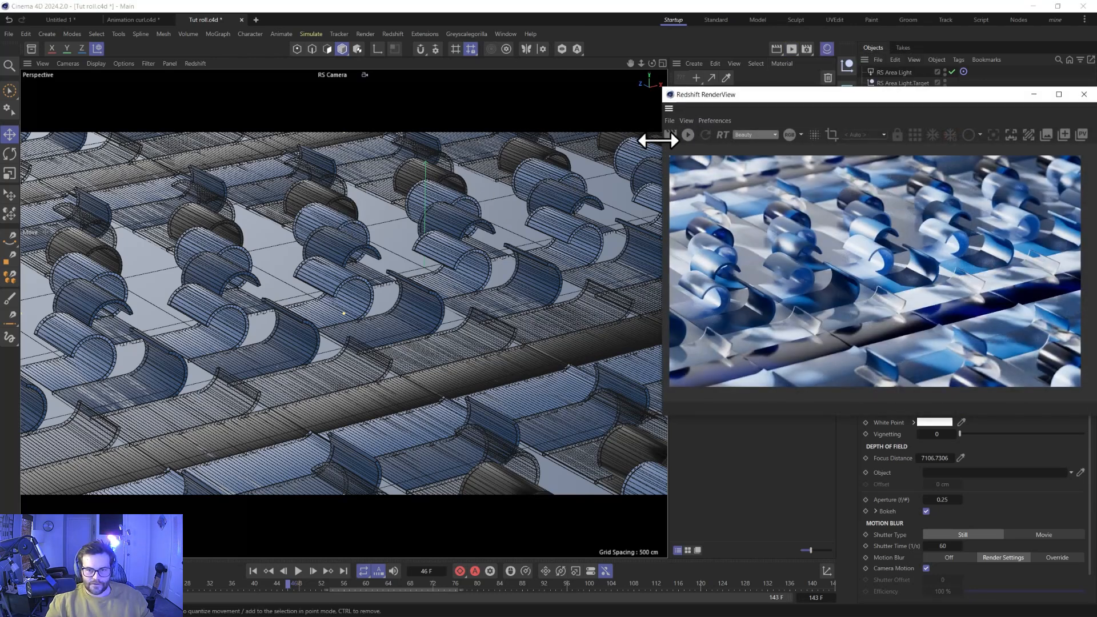
pyautogui.moveTo(754, 98); pyautogui.dragTo(358, 77)
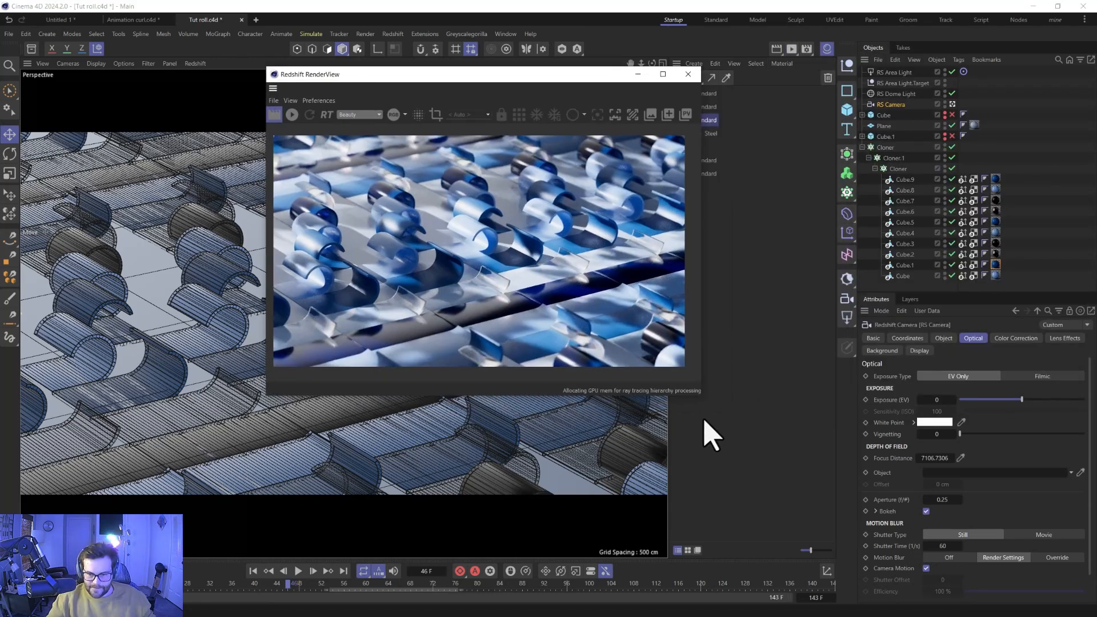
pyautogui.moveTo(702, 397); pyautogui.dragTo(824, 475)
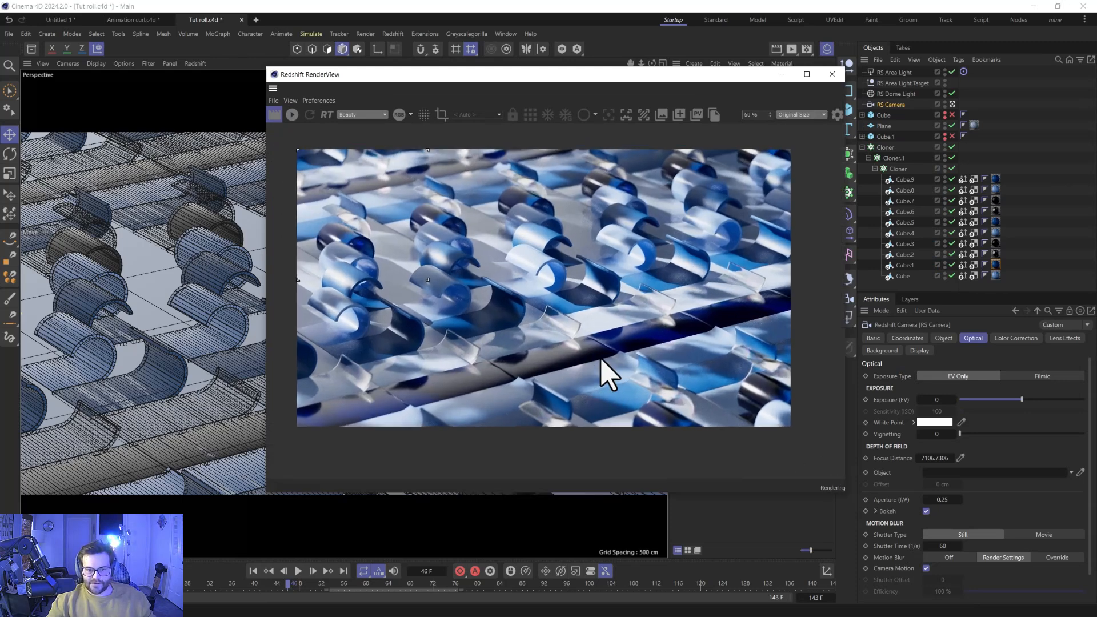
# - Enable the LUT in the RenderView display settings with Filmic Medium High Contrast, log-space conversion and a strength of 0.48
pyautogui.click(837, 114)
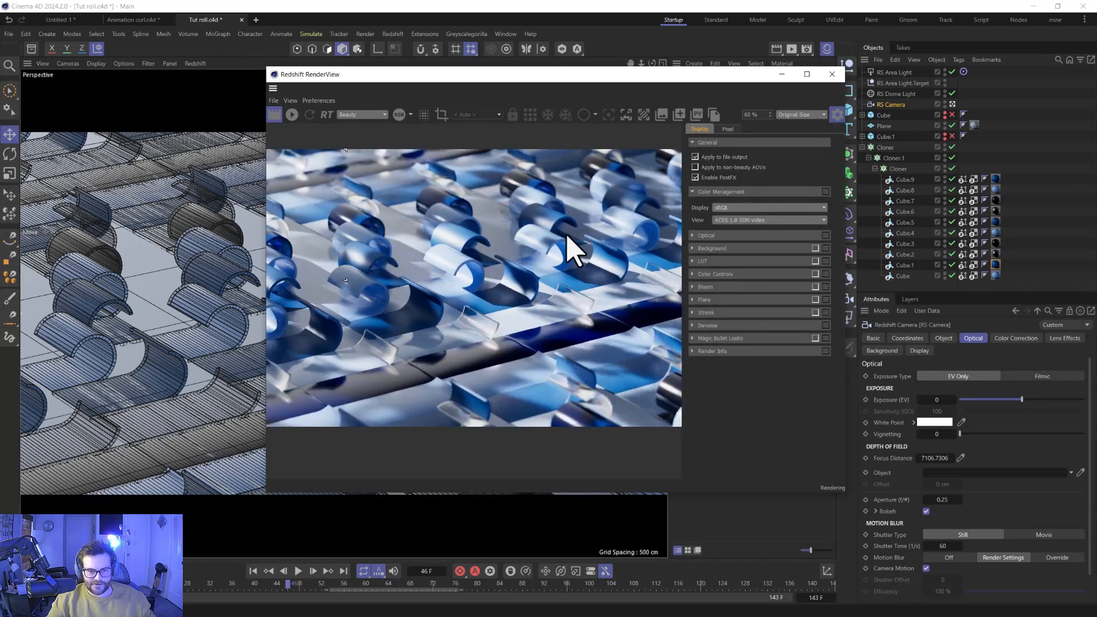
pyautogui.click(816, 262)
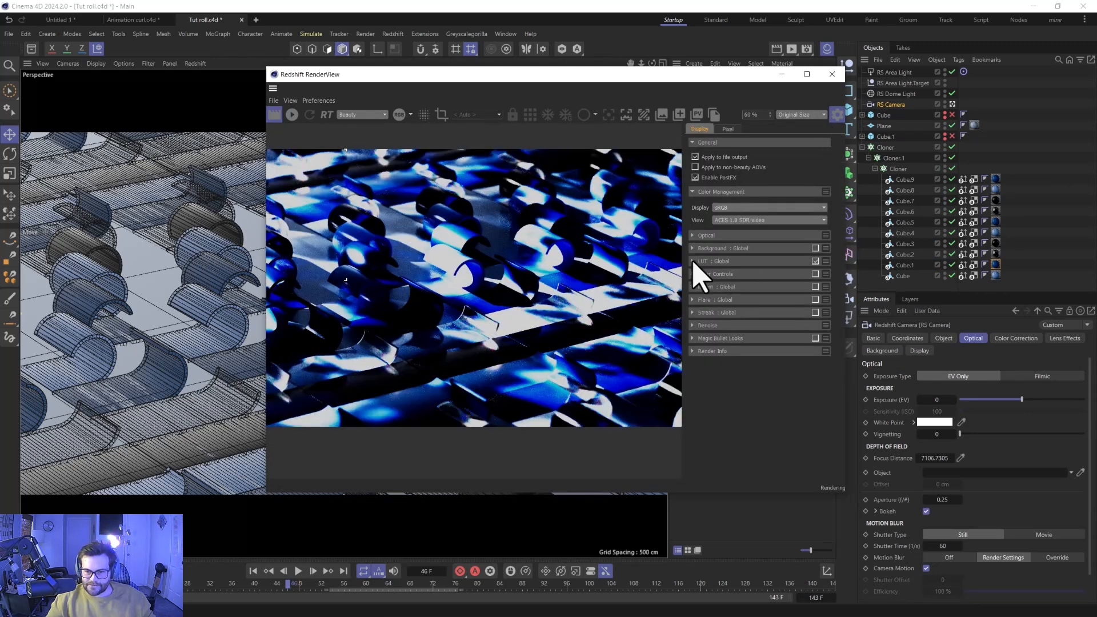
pyautogui.click(693, 261)
pyautogui.click(769, 289)
pyautogui.scroll(-5, 768, 317)
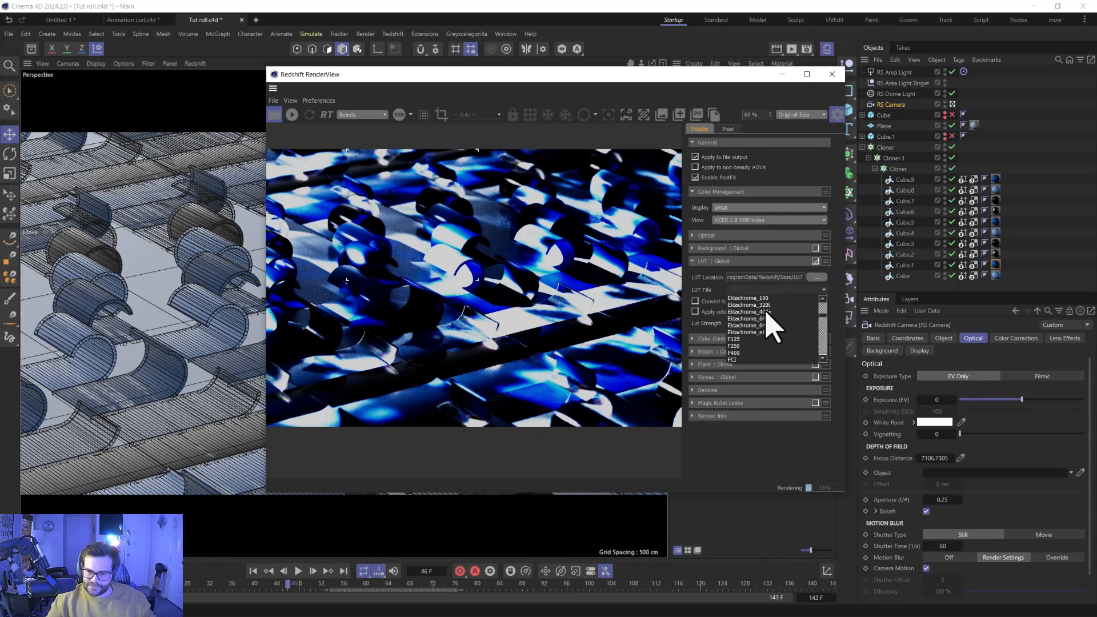
pyautogui.scroll(-6, 767, 313)
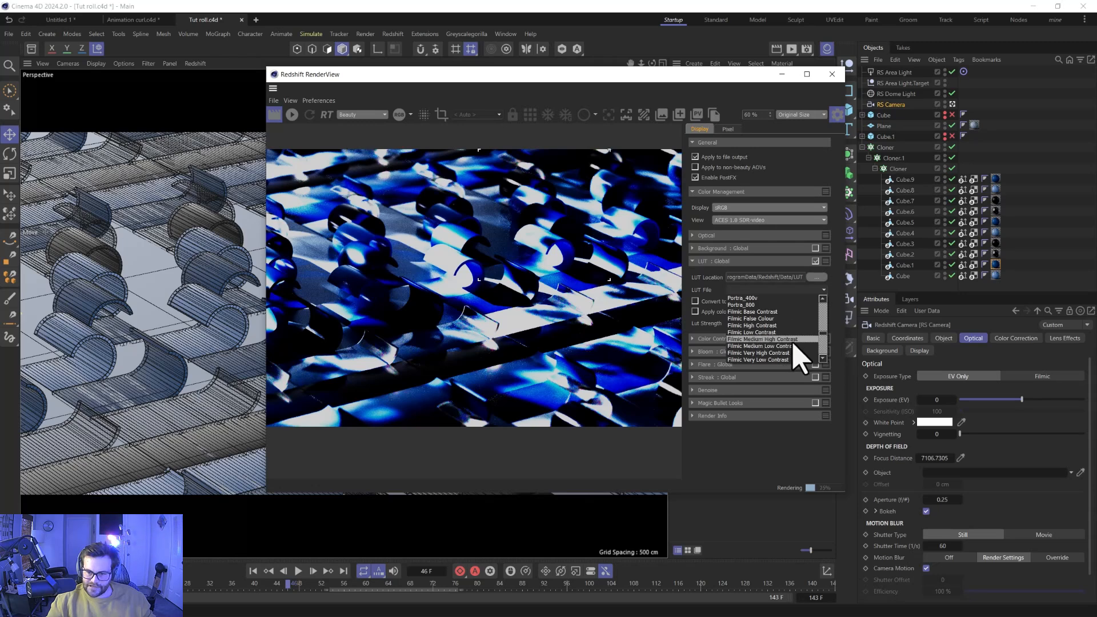
pyautogui.click(765, 340)
pyautogui.click(697, 302)
pyautogui.moveTo(801, 324); pyautogui.dragTo(734, 325)
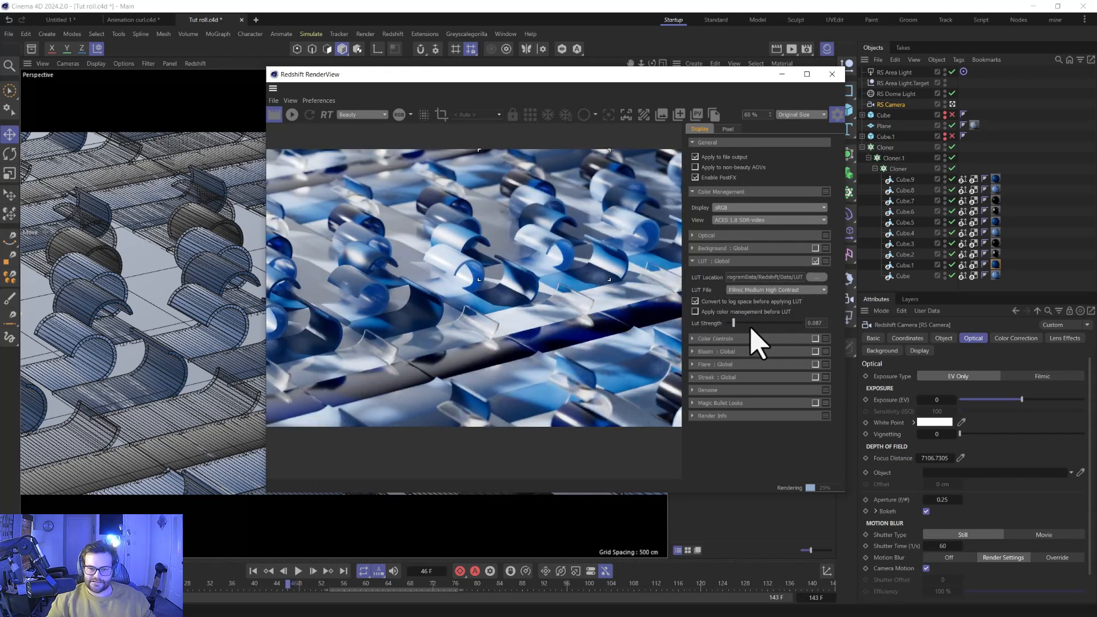
# - Enable the color controls and add a point in the highlights of the RGB curve
pyautogui.click(693, 338)
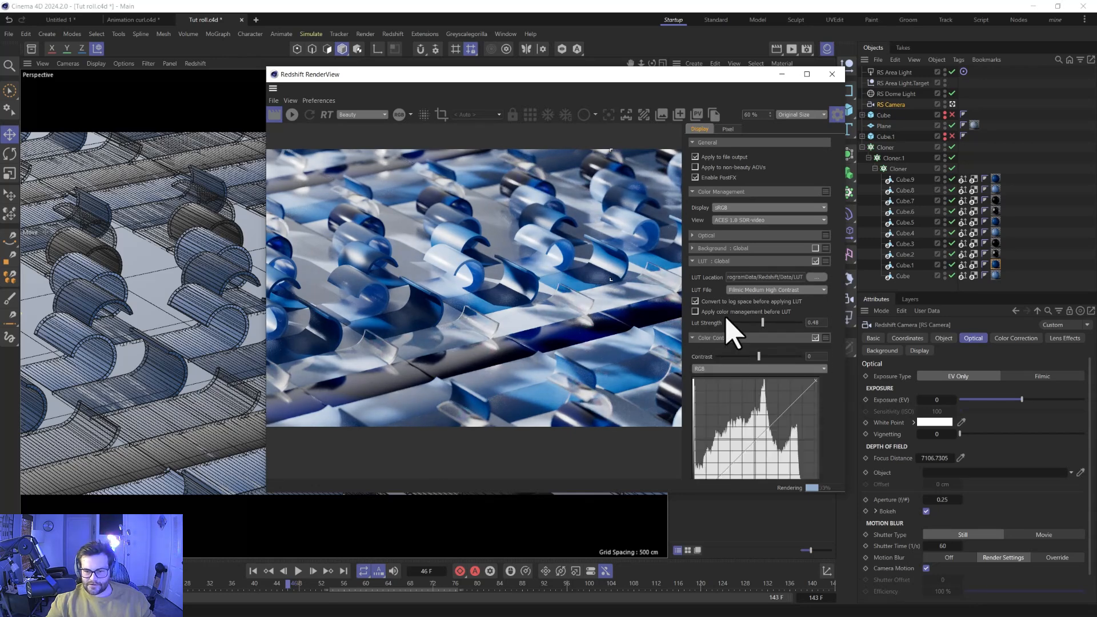
pyautogui.scroll(-3, 723, 428)
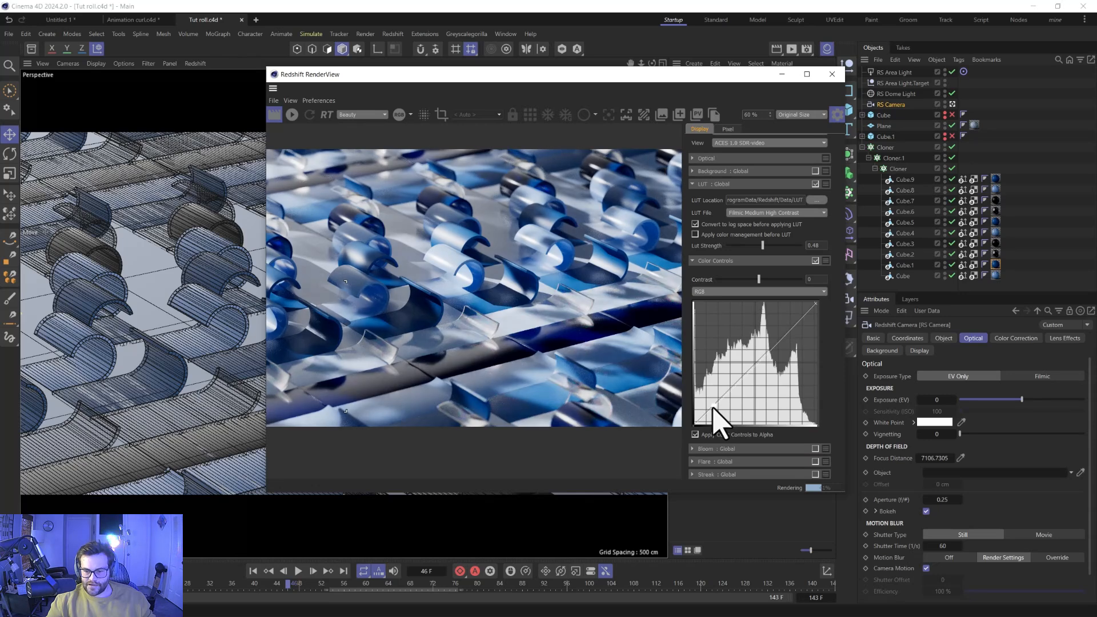
pyautogui.click(796, 324)
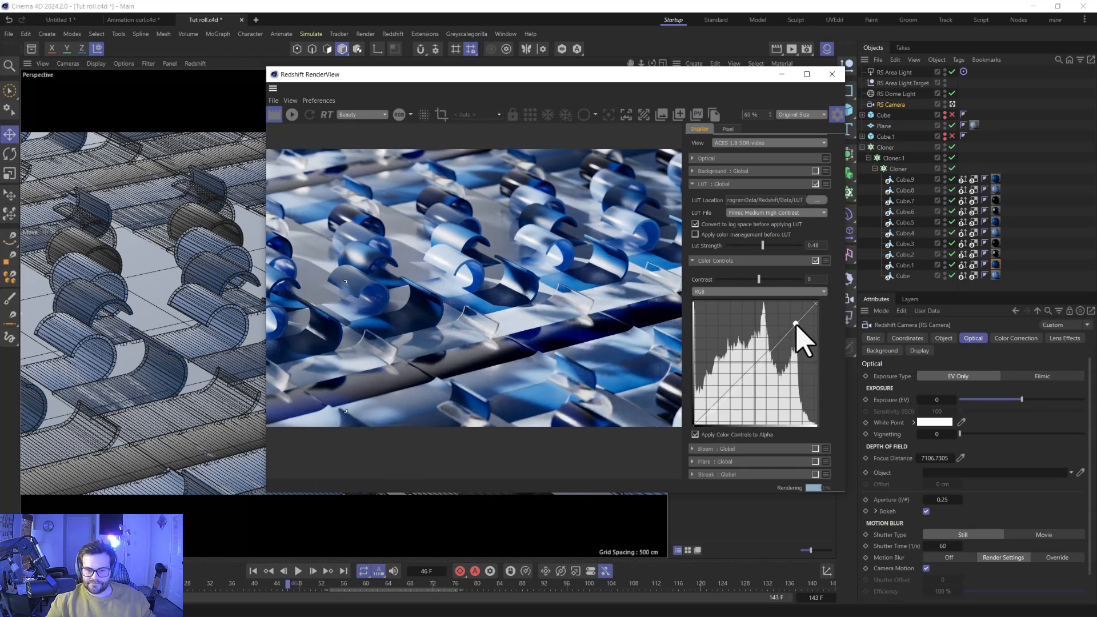
pyautogui.click(702, 262)
# - Enable bloom with softness 0.08 and intensity 0.56, and inspect the rendered strips up close
pyautogui.click(696, 352)
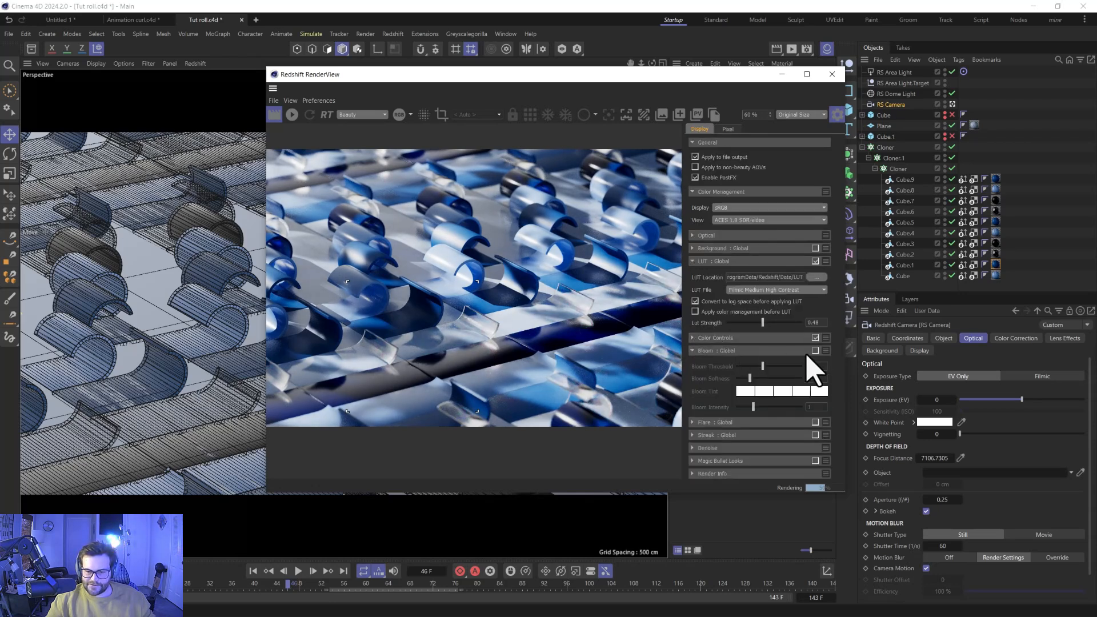
pyautogui.scroll(-1, 383, 257)
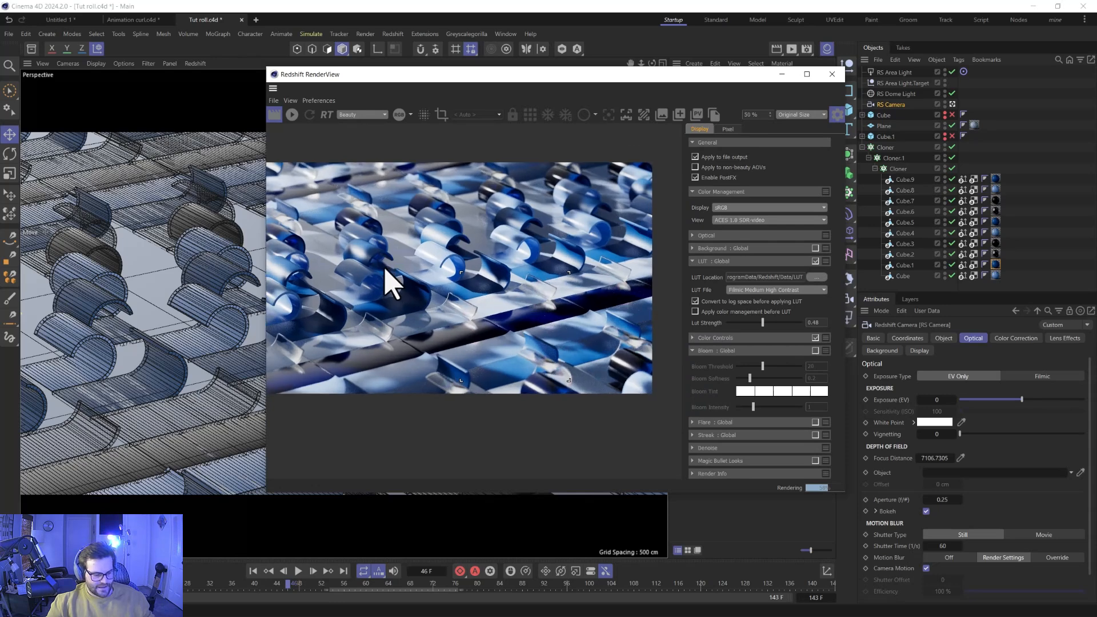
pyautogui.scroll(1, 429, 283)
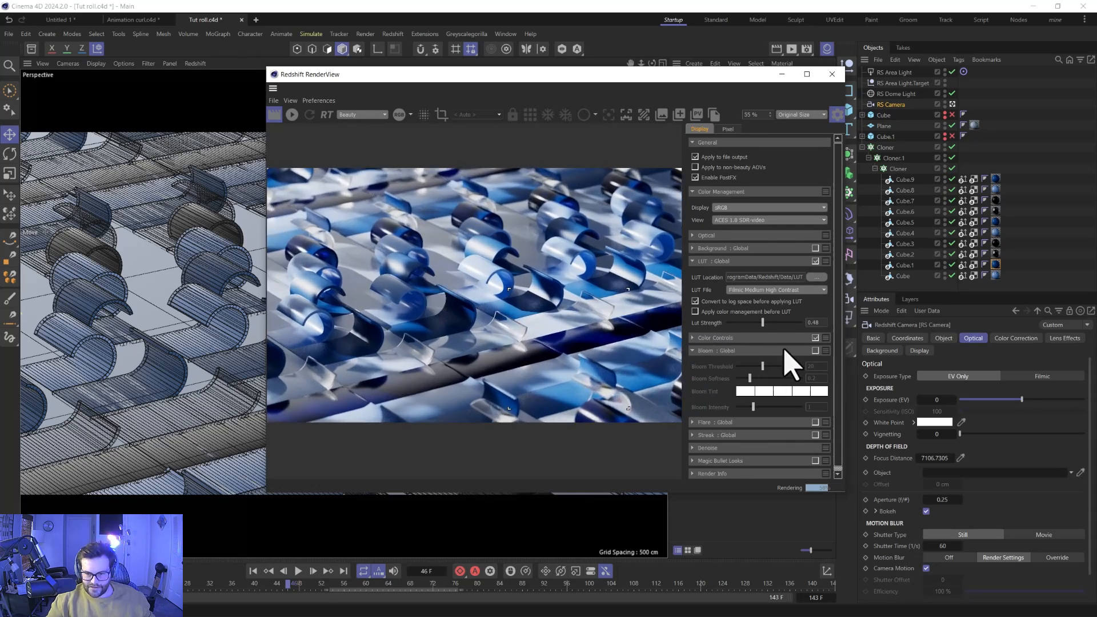
pyautogui.click(816, 351)
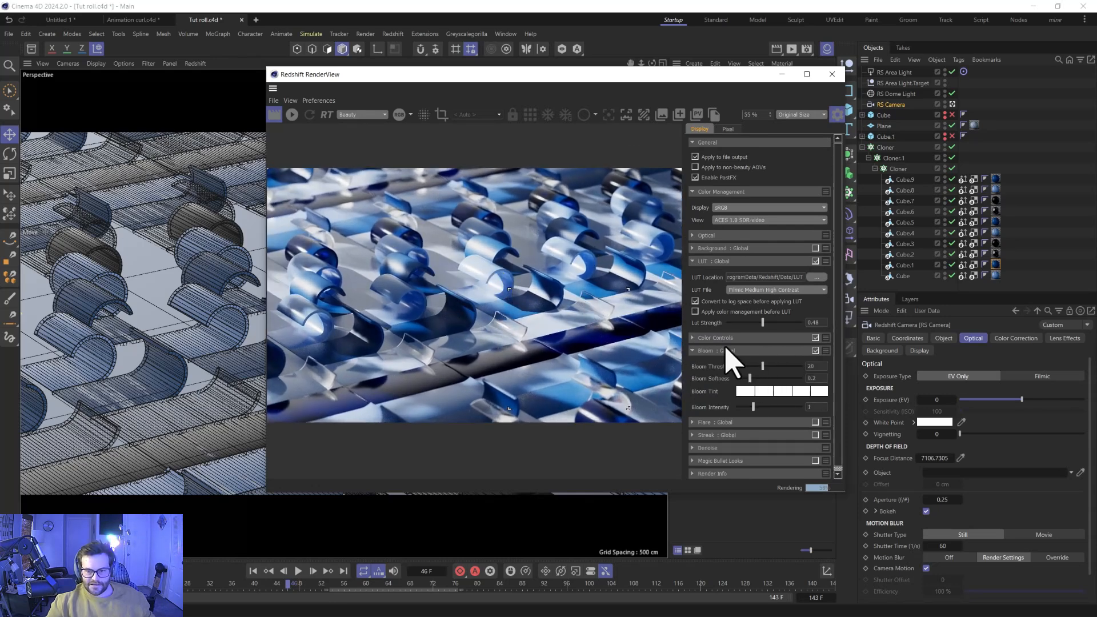
pyautogui.moveTo(751, 379)
pyautogui.mouseDown()
pyautogui.moveTo(738, 379)
pyautogui.moveTo(778, 407)
pyautogui.moveTo(749, 407)
pyautogui.moveTo(746, 395)
pyautogui.mouseUp()
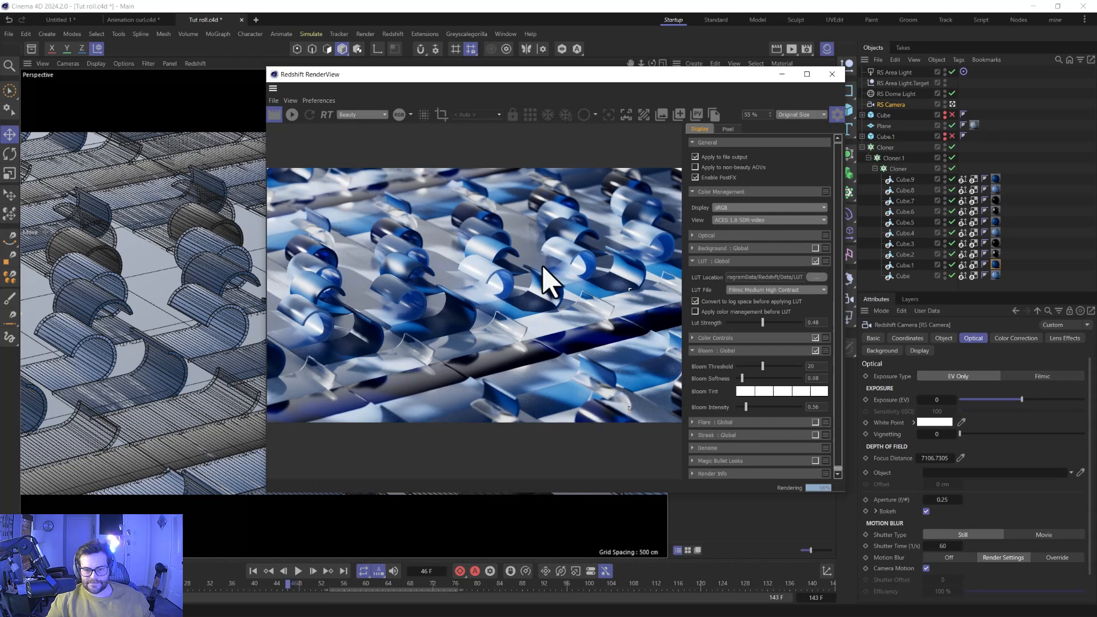
pyautogui.scroll(-1, 418, 302)
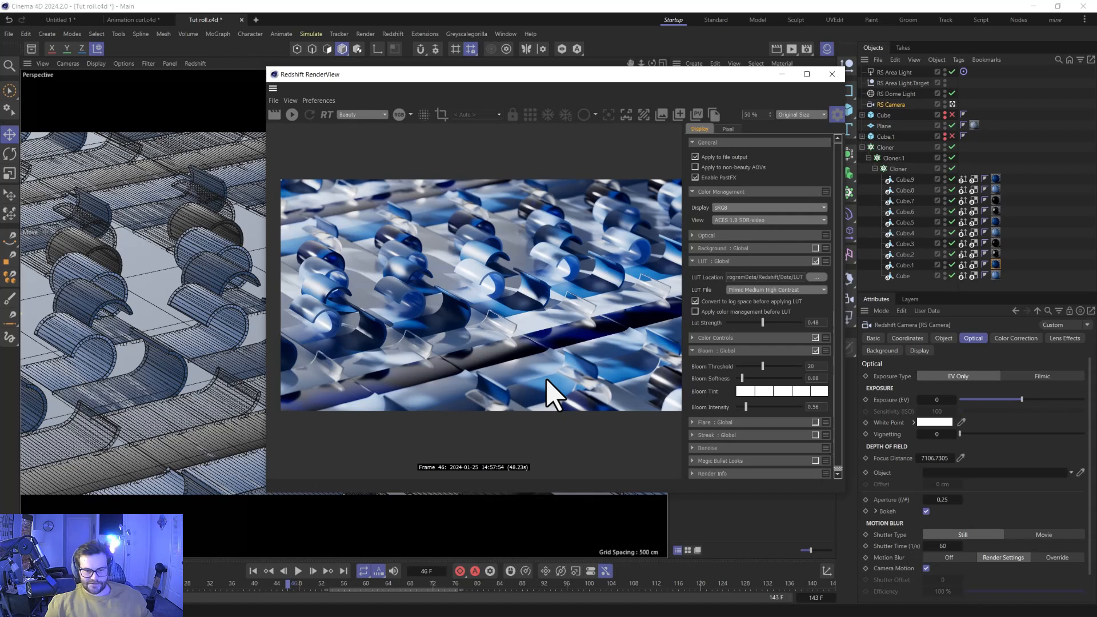
pyautogui.scroll(3, 543, 304)
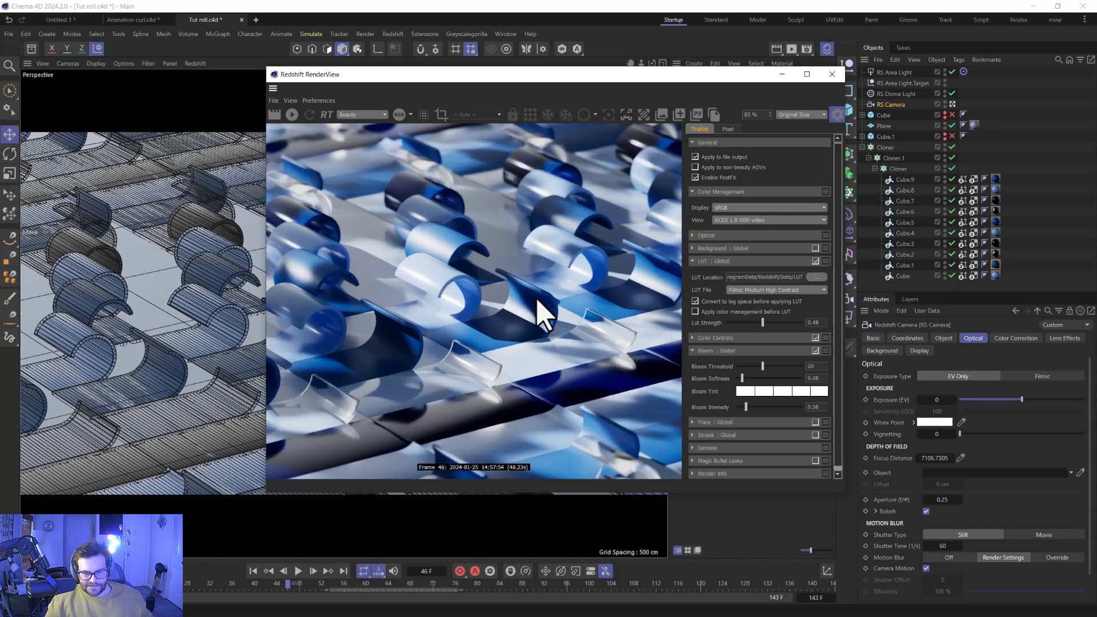
pyautogui.scroll(-2, 538, 301)
pyautogui.scroll(-2, 544, 313)
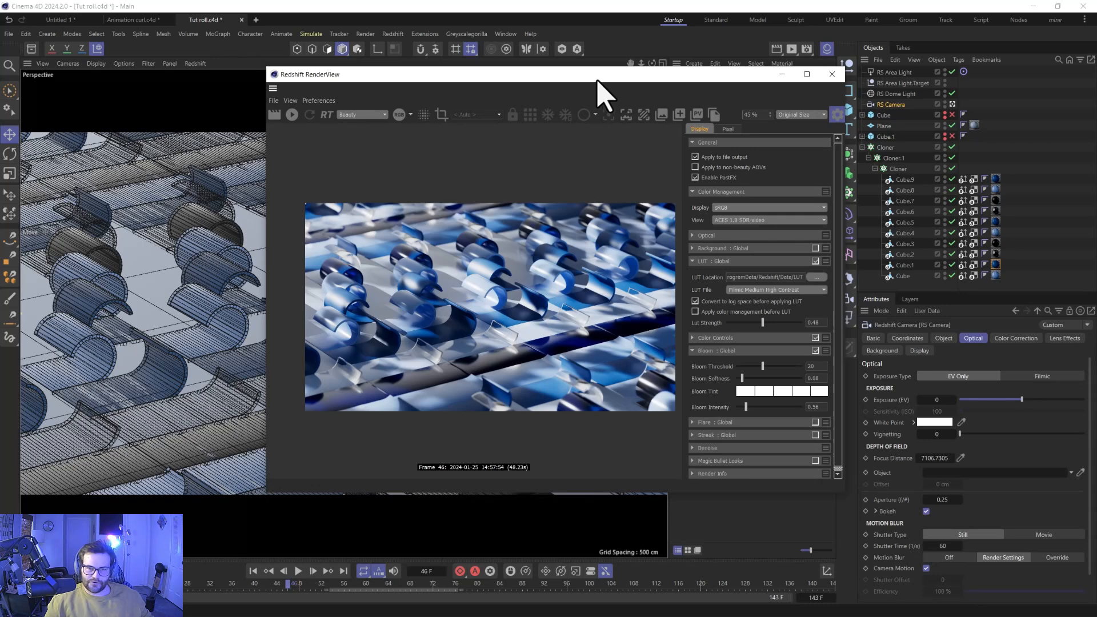
# - Select the RS Dome Light and search the asset browser's media for "hdri"
pyautogui.moveTo(595, 77); pyautogui.dragTo(538, 78)
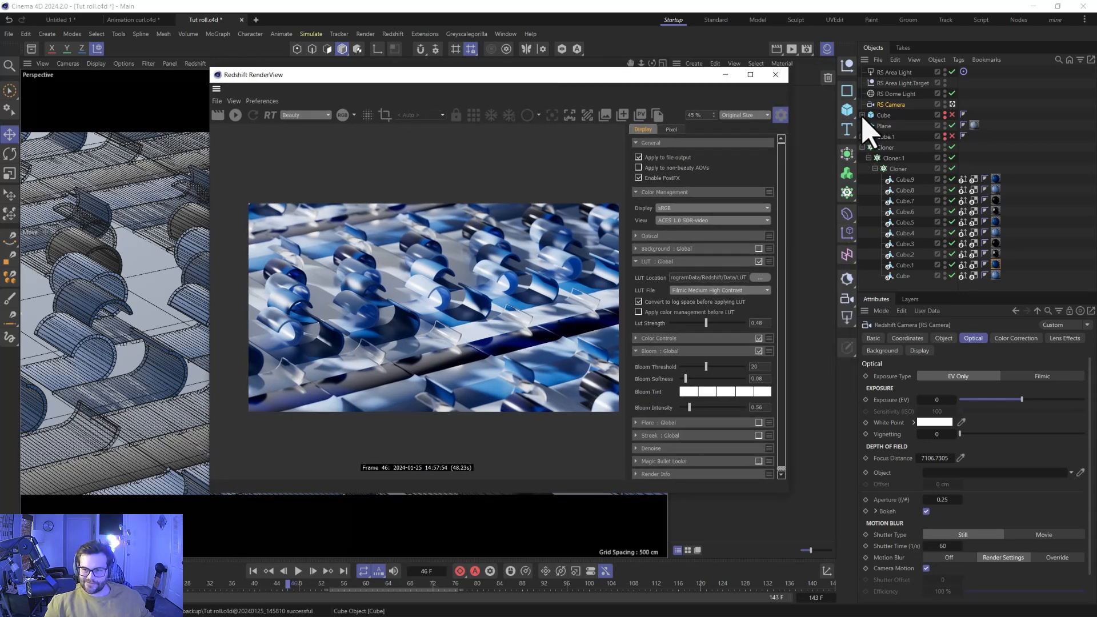
pyautogui.click(895, 93)
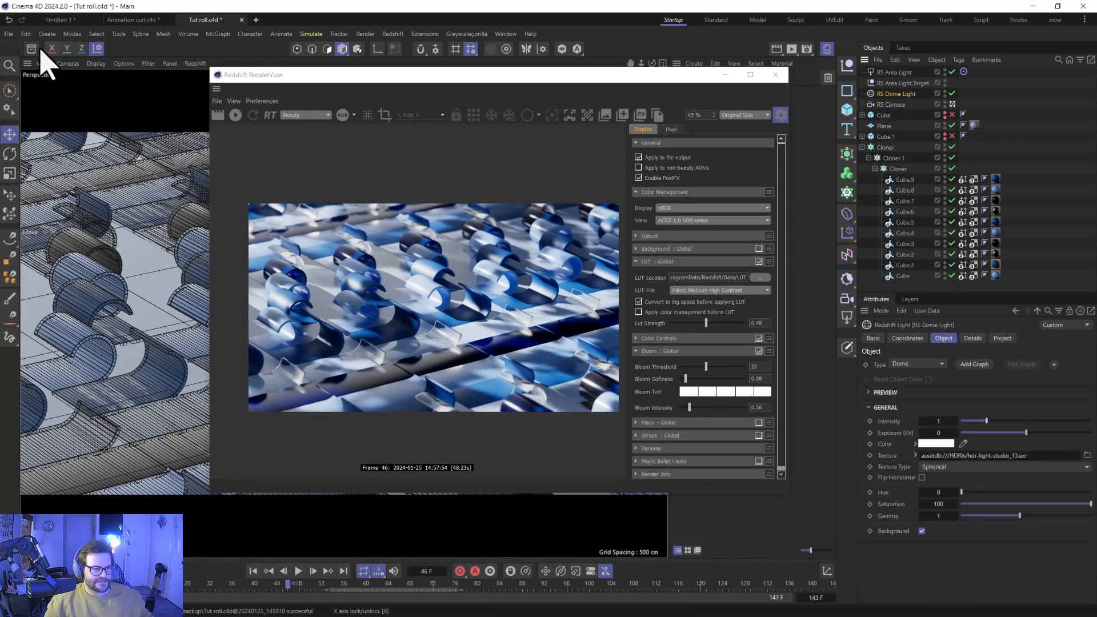
pyautogui.click(31, 48)
pyautogui.moveTo(275, 77); pyautogui.dragTo(397, 70)
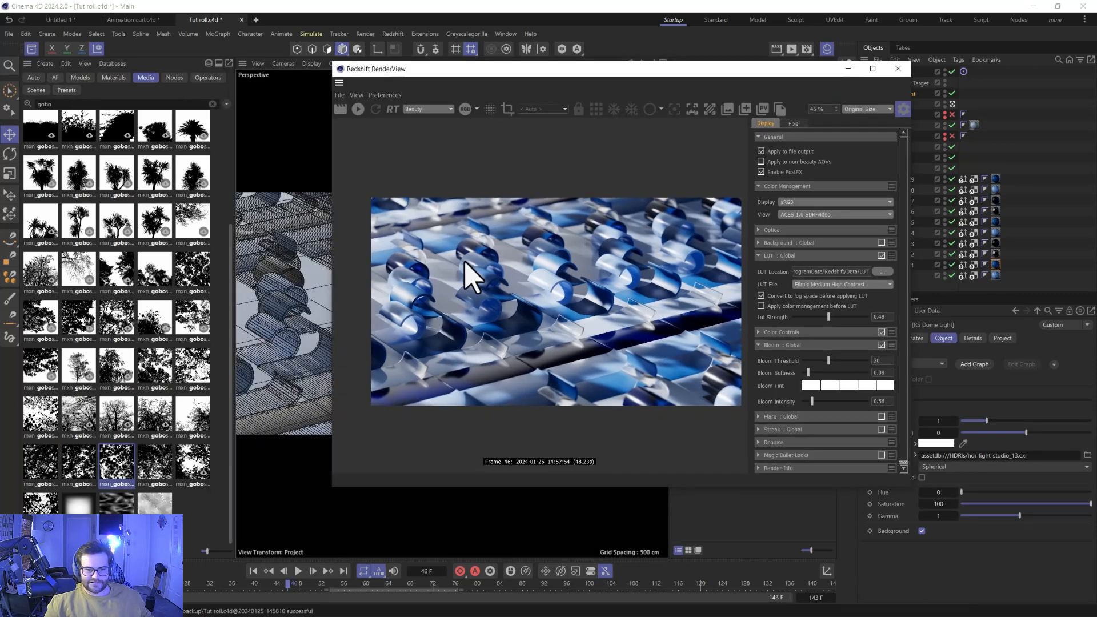
pyautogui.click(95, 103)
pyautogui.moveTo(95, 104); pyautogui.dragTo(2, 100)
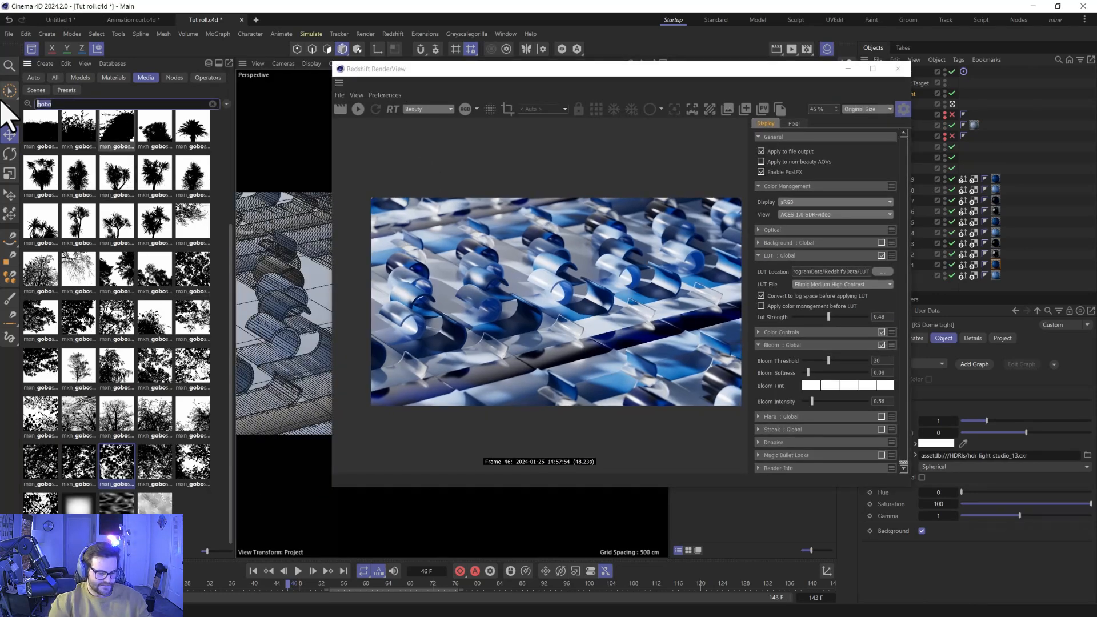
pyautogui.write('hdri')
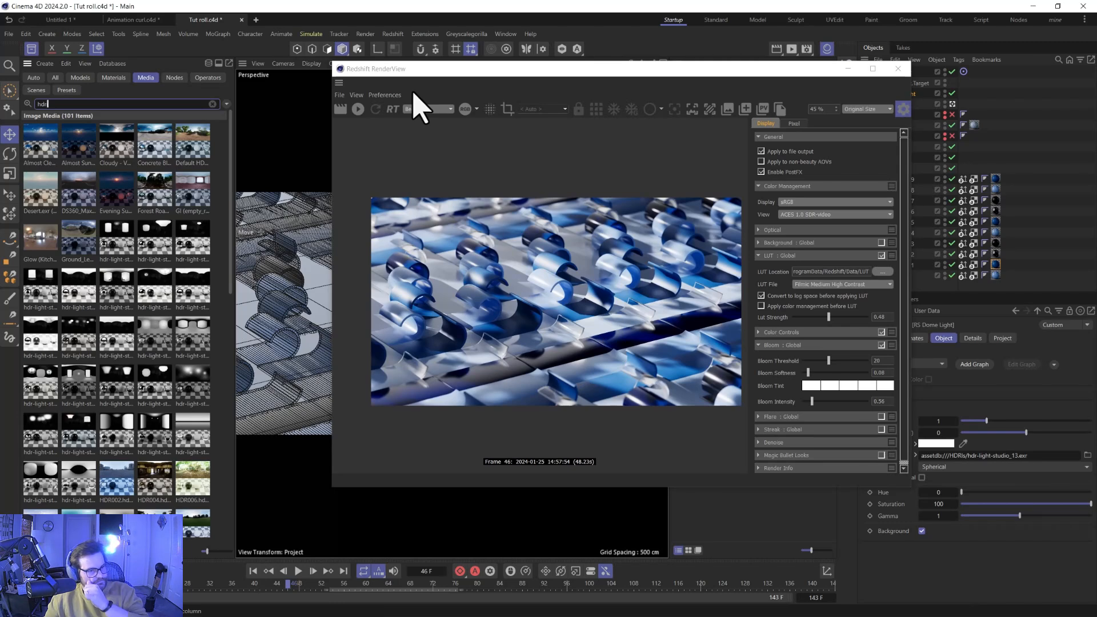
# - Download the Cloudy - VHDRI asset, assign it as the dome light's texture and start the live render
pyautogui.click(121, 141)
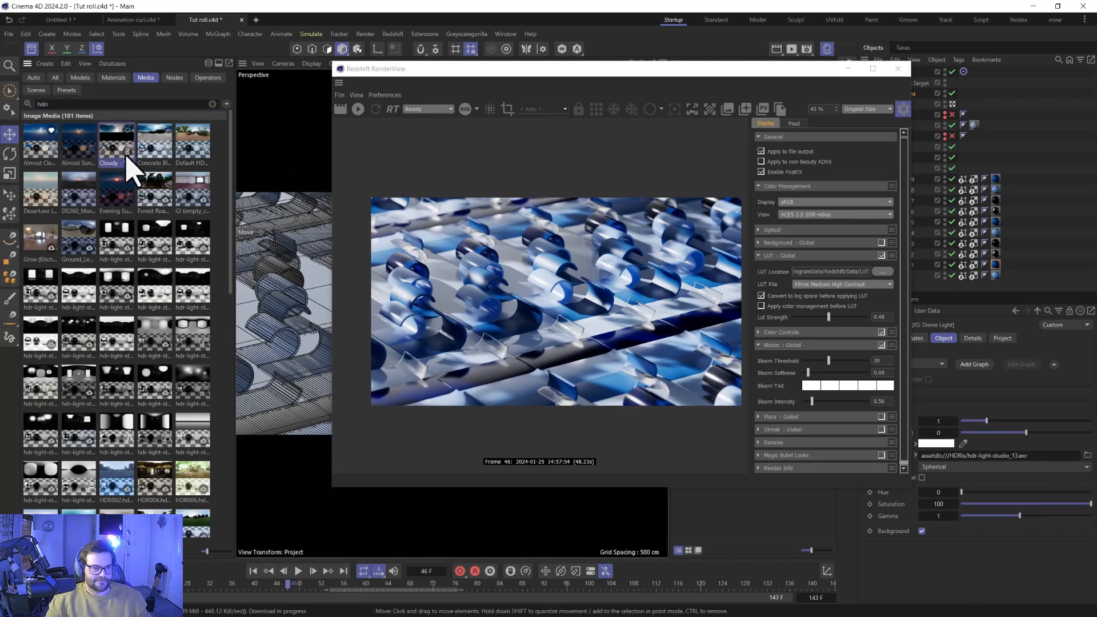
pyautogui.moveTo(116, 150); pyautogui.dragTo(1038, 465)
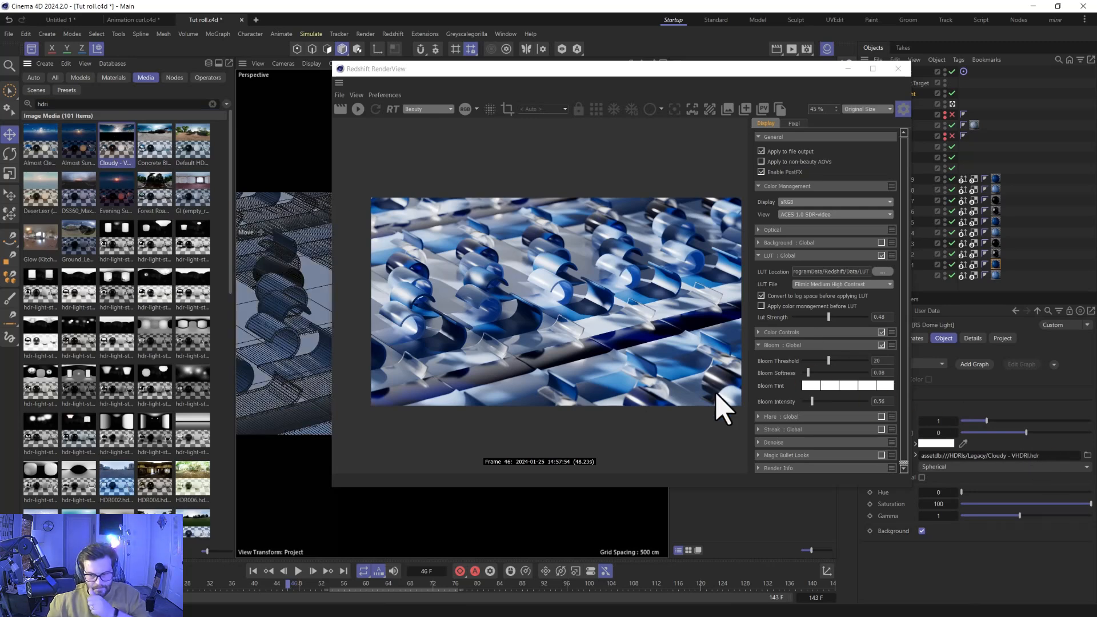
pyautogui.click(357, 110)
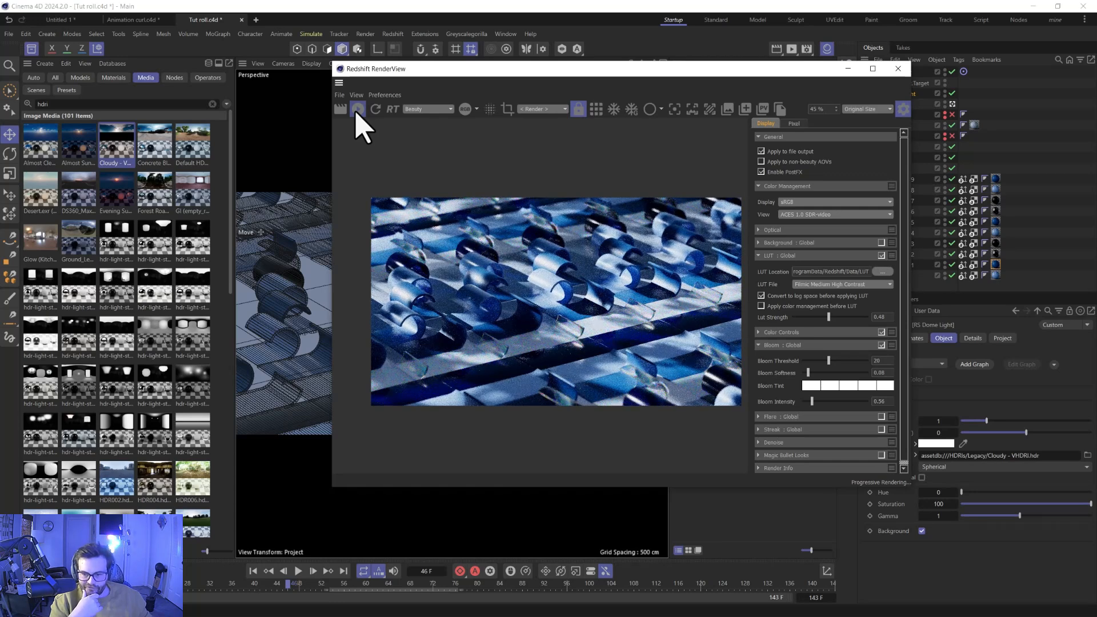
# - Lower the dome light's saturation to about 16
pyautogui.moveTo(643, 68); pyautogui.dragTo(553, 69)
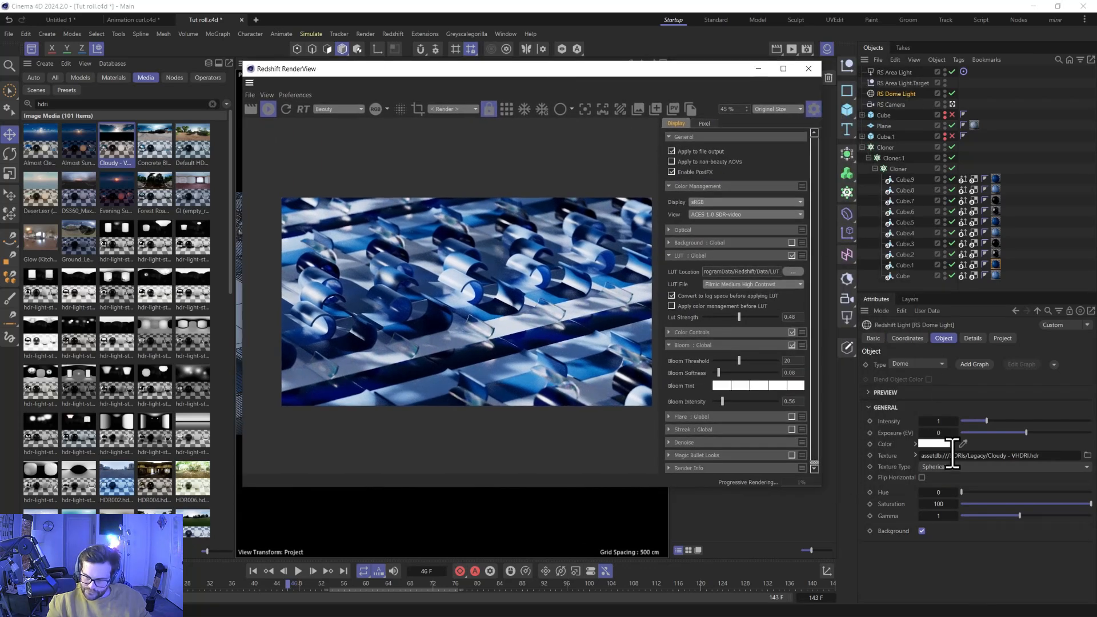
pyautogui.moveTo(1018, 504); pyautogui.dragTo(983, 506)
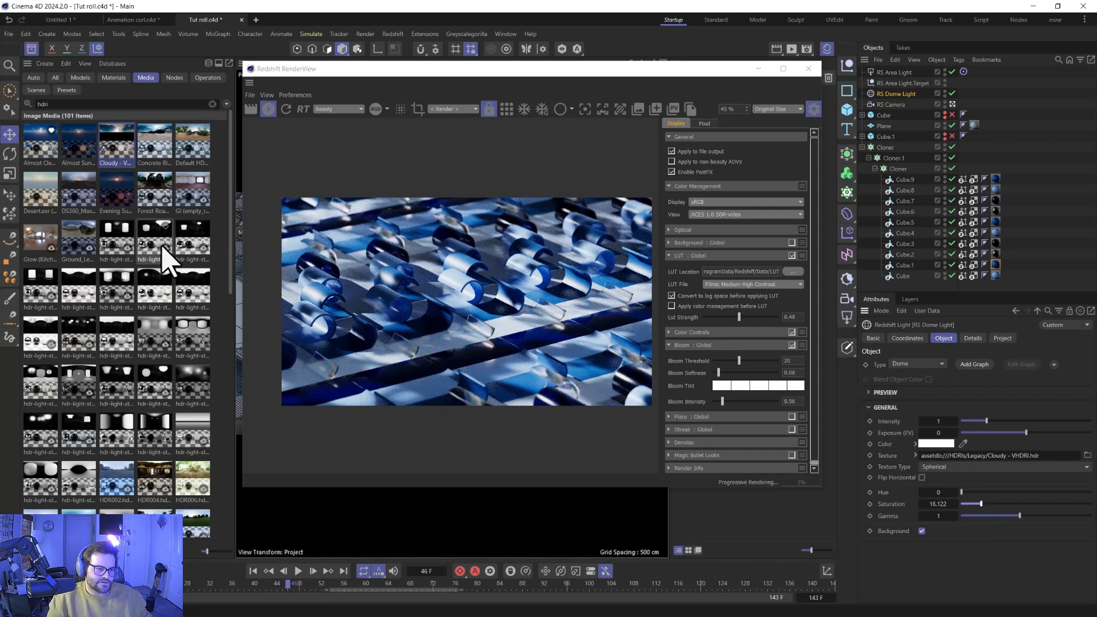
# - Replace the dome light's texture with the Morning.exr HDRI from the media assets and close the asset browser
pyautogui.scroll(-6, 171, 283)
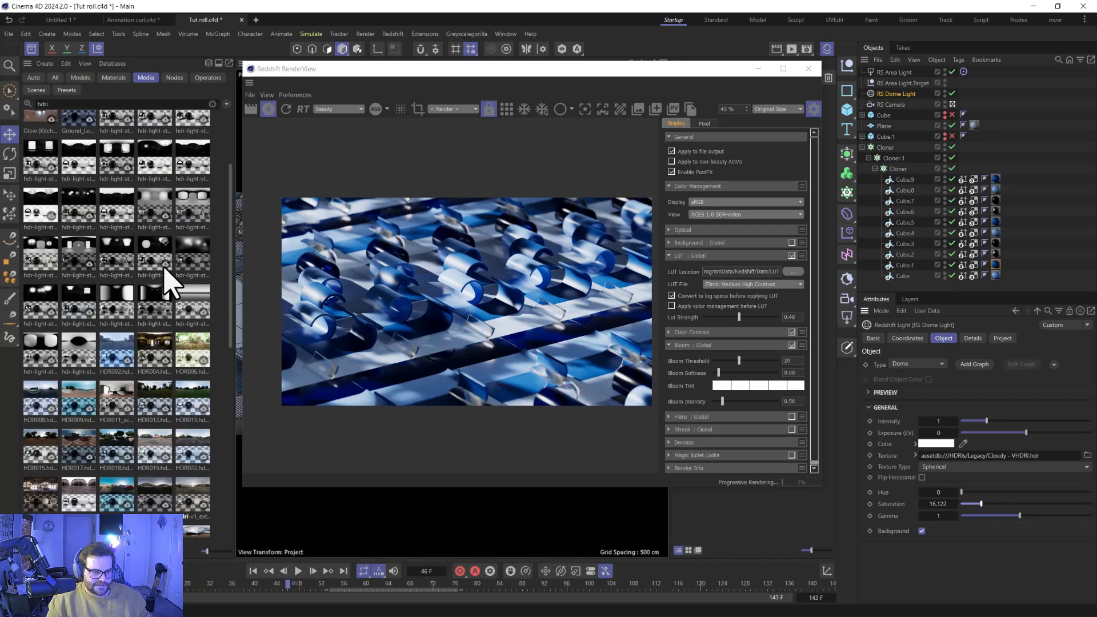
pyautogui.scroll(-2, 164, 429)
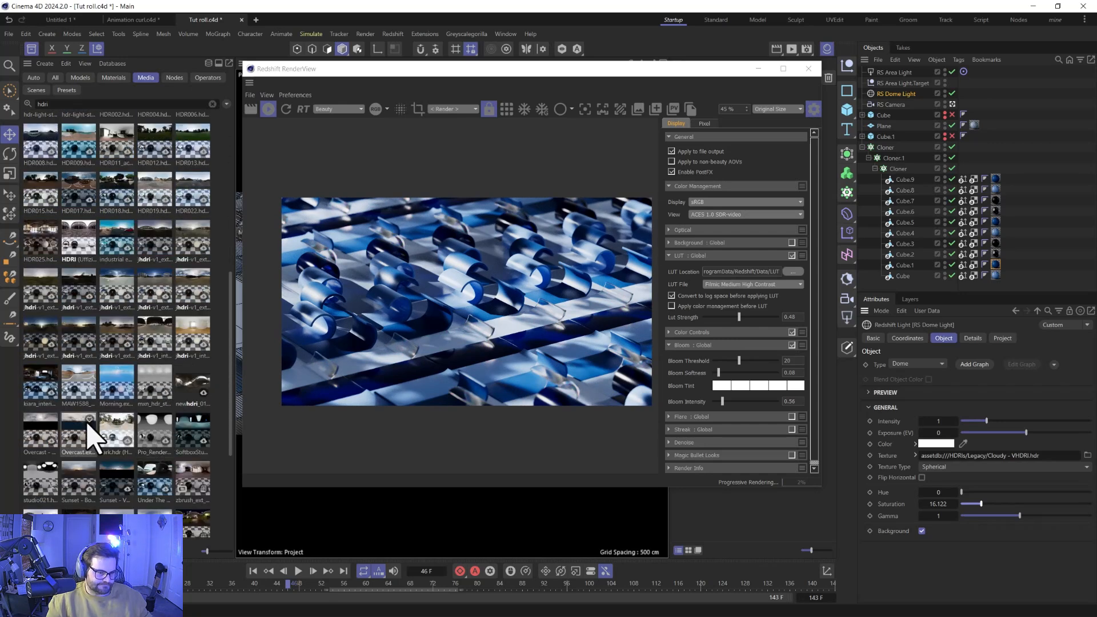
pyautogui.scroll(-2, 92, 440)
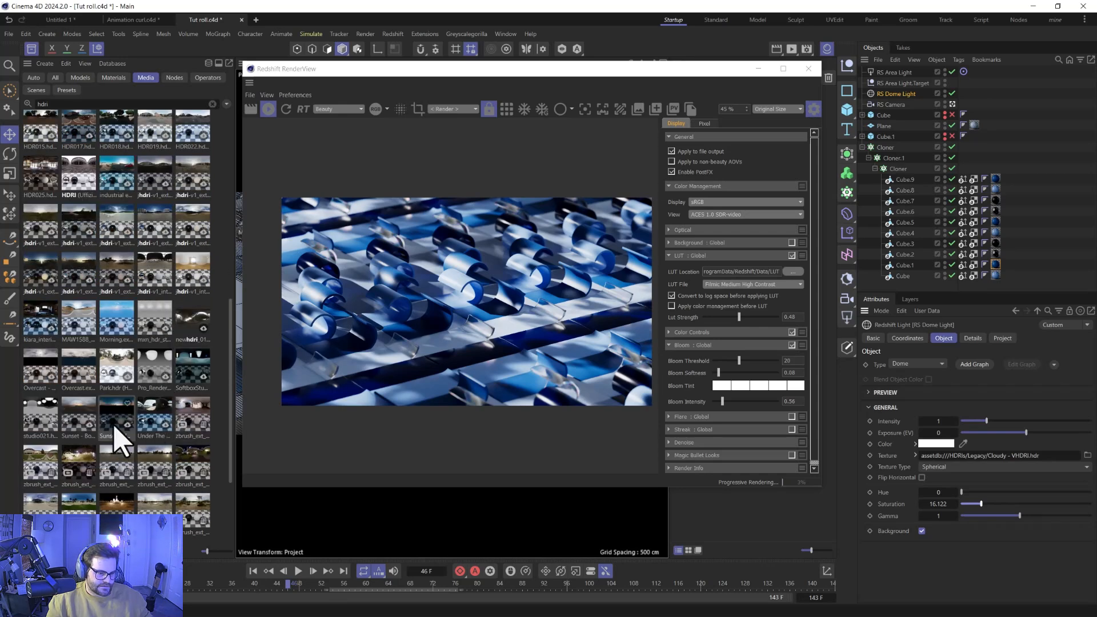
pyautogui.scroll(-2, 115, 447)
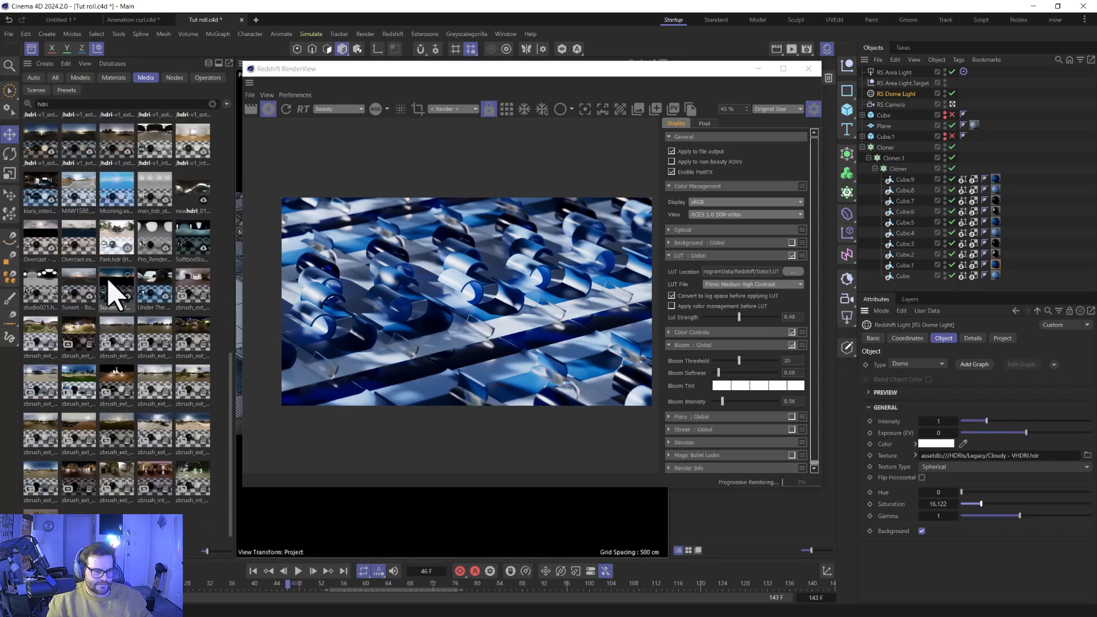
pyautogui.scroll(1, 120, 290)
pyautogui.moveTo(116, 270); pyautogui.dragTo(962, 461)
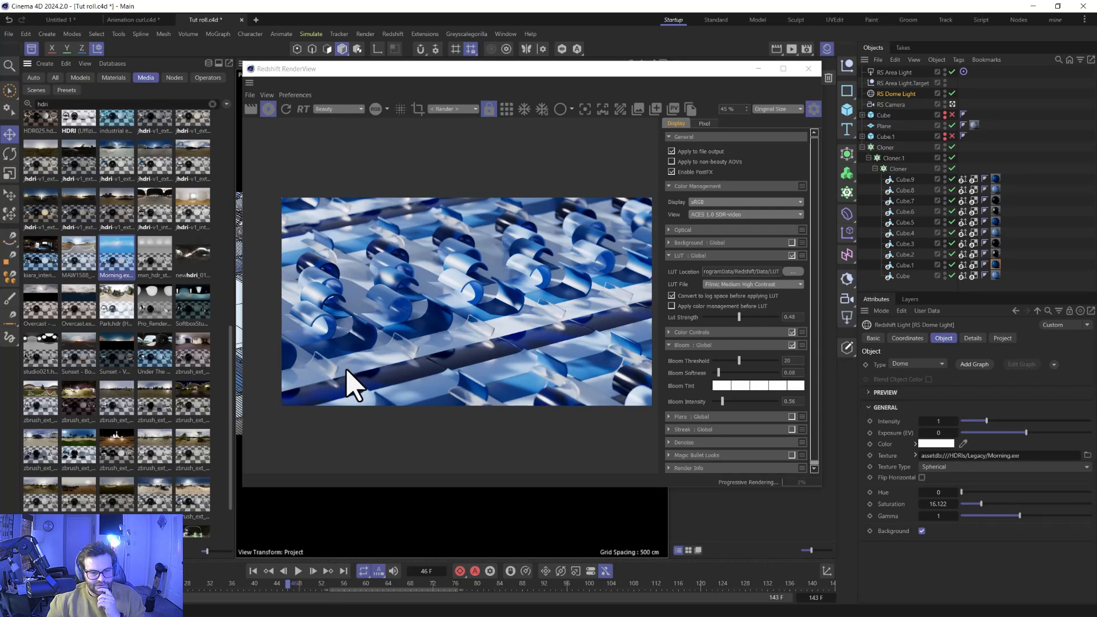
pyautogui.click(32, 50)
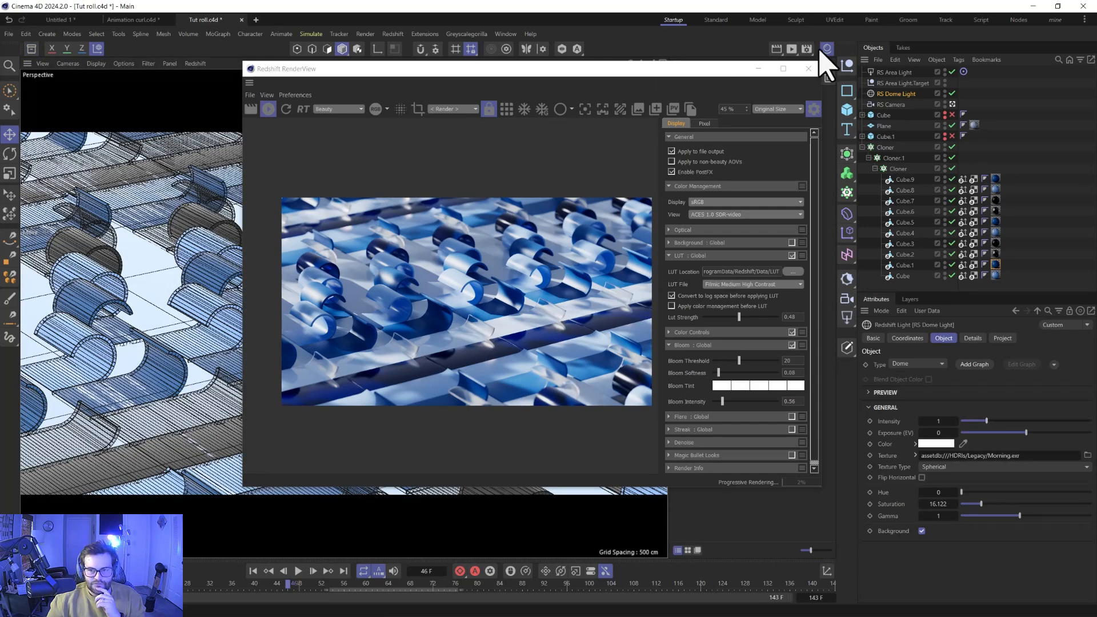
# - Set the output frame range to All Frames in the render settings and close them
pyautogui.click(826, 50)
pyautogui.click(806, 49)
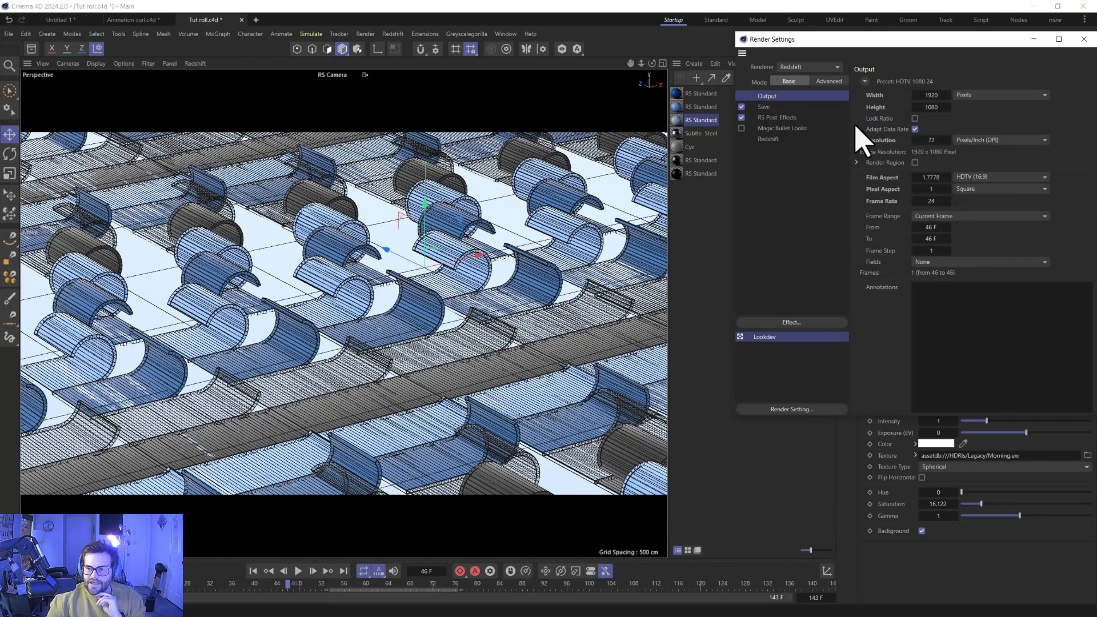
pyautogui.click(935, 217)
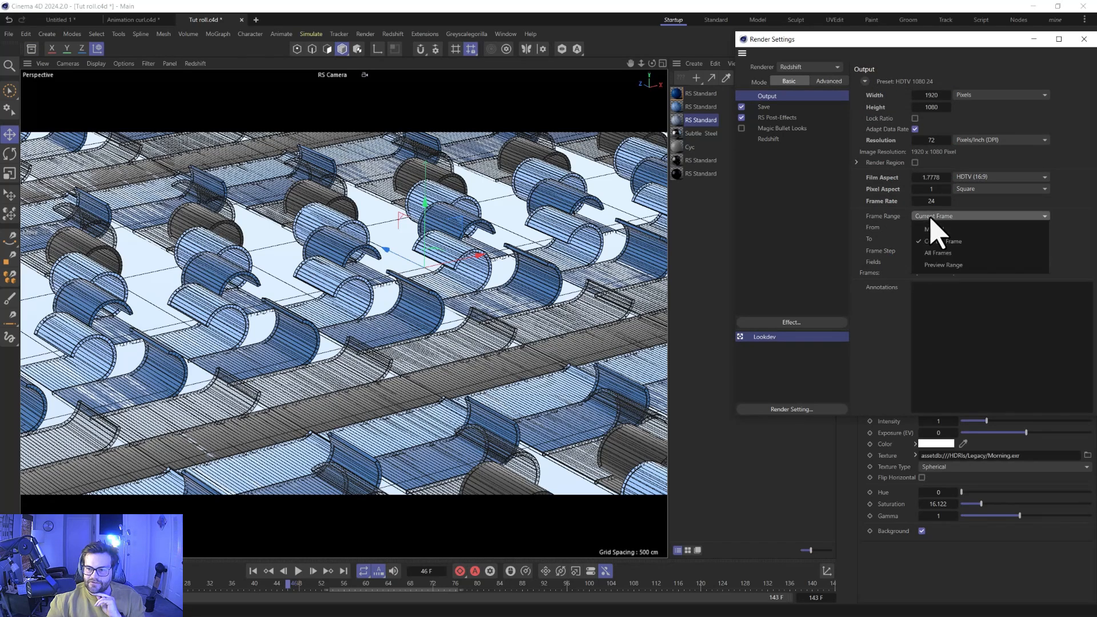
pyautogui.click(941, 263)
pyautogui.moveTo(874, 39); pyautogui.dragTo(384, 76)
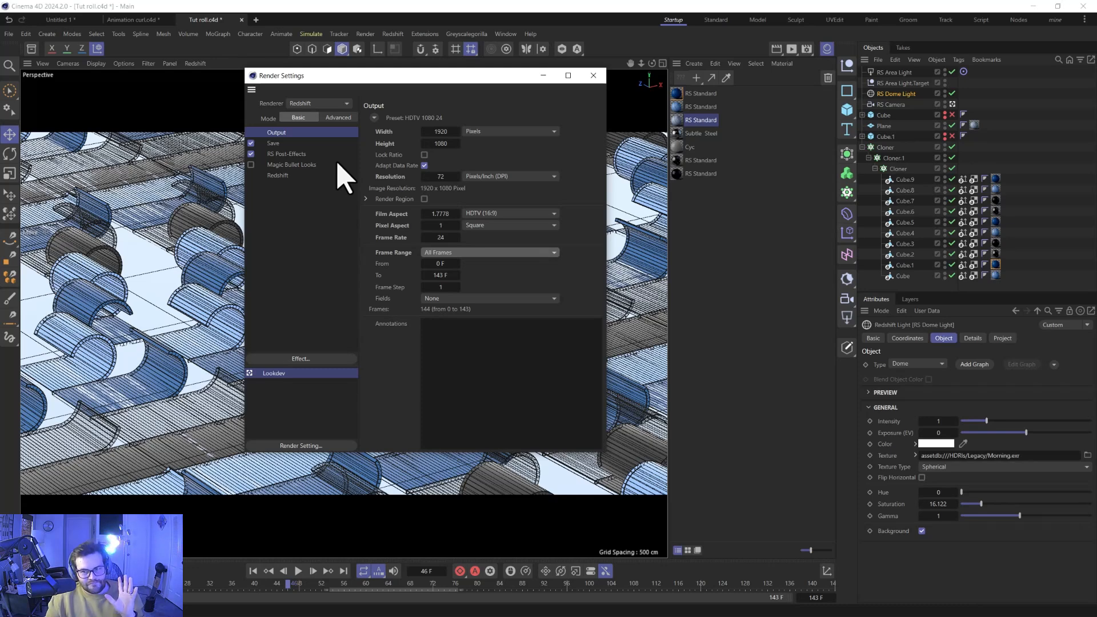
pyautogui.click(593, 75)
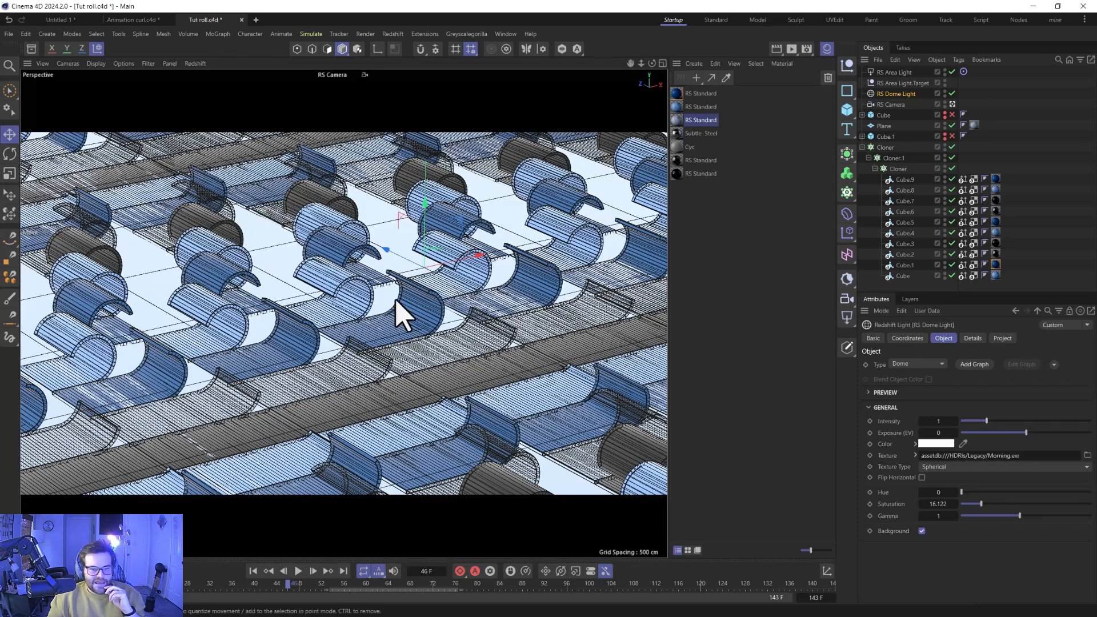
pyautogui.click(678, 133)
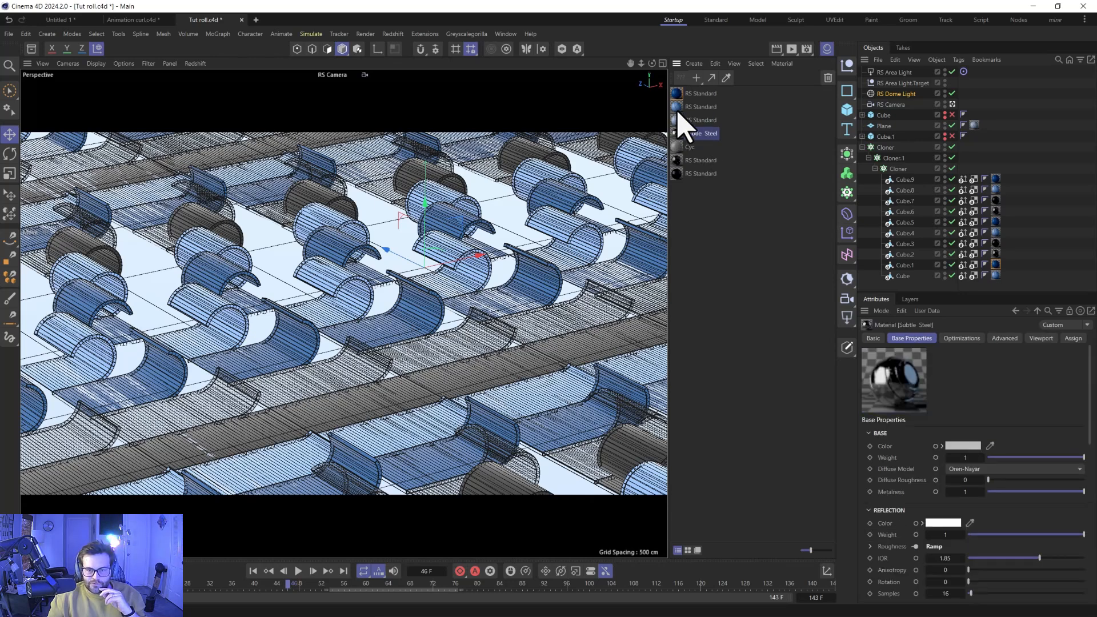
pyautogui.doubleClick(682, 122)
pyautogui.click(1086, 113)
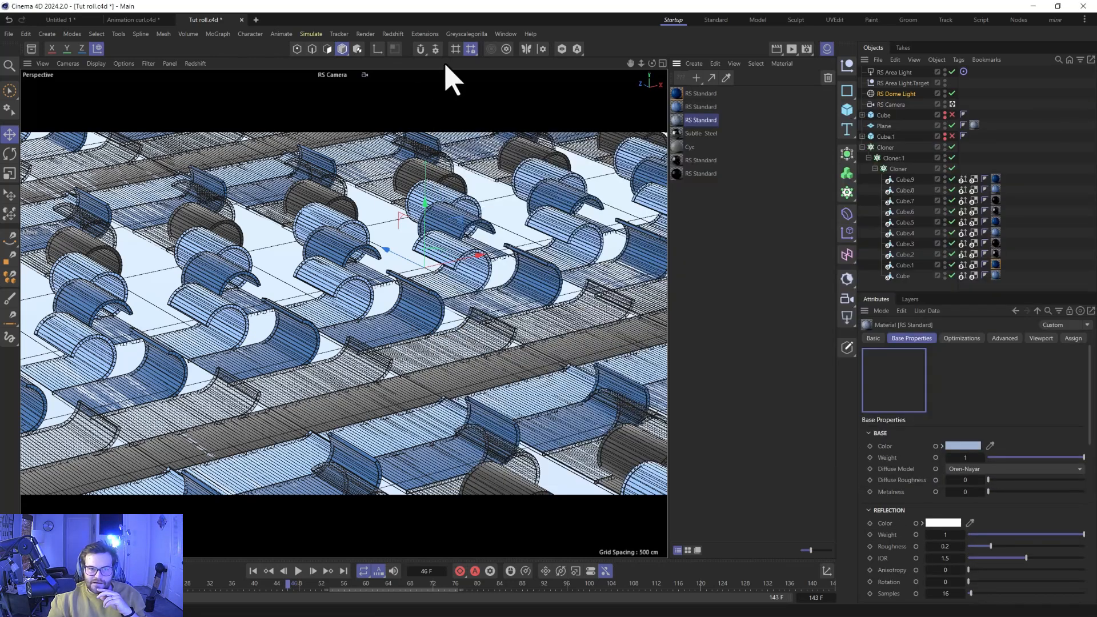
# - Reopen the Redshift RenderView and place it over the viewport
pyautogui.click(393, 34)
pyautogui.click(405, 135)
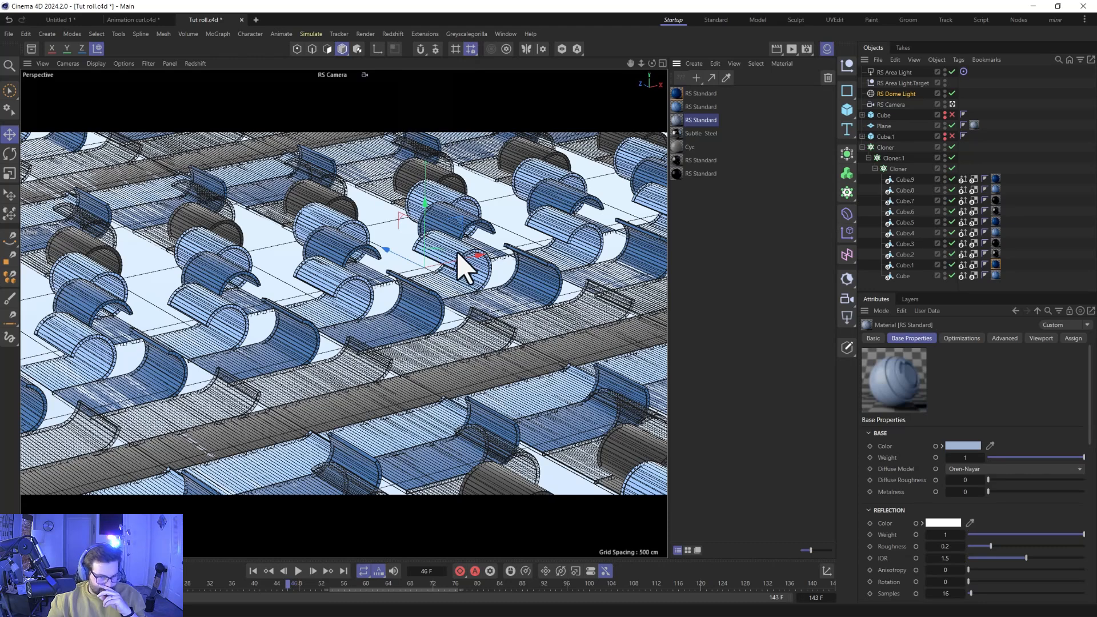
pyautogui.moveTo(603, 113); pyautogui.dragTo(291, 86)
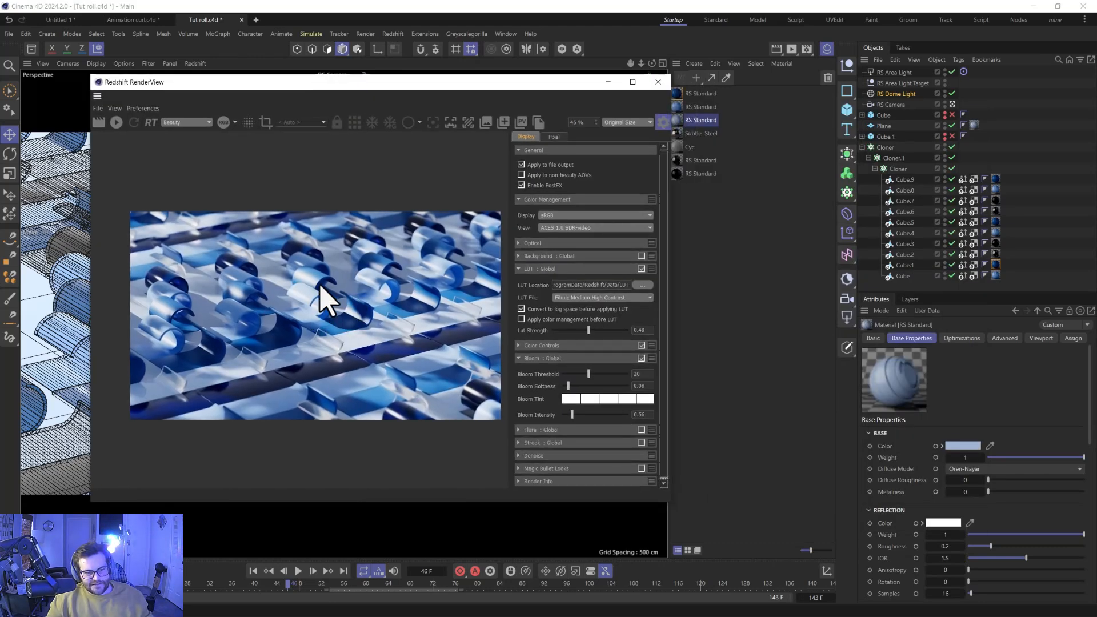
# - Copy the dark blue RS Standard material's base color into its subsurface color
pyautogui.click(680, 94)
pyautogui.doubleClick(680, 96)
pyautogui.click(1084, 86)
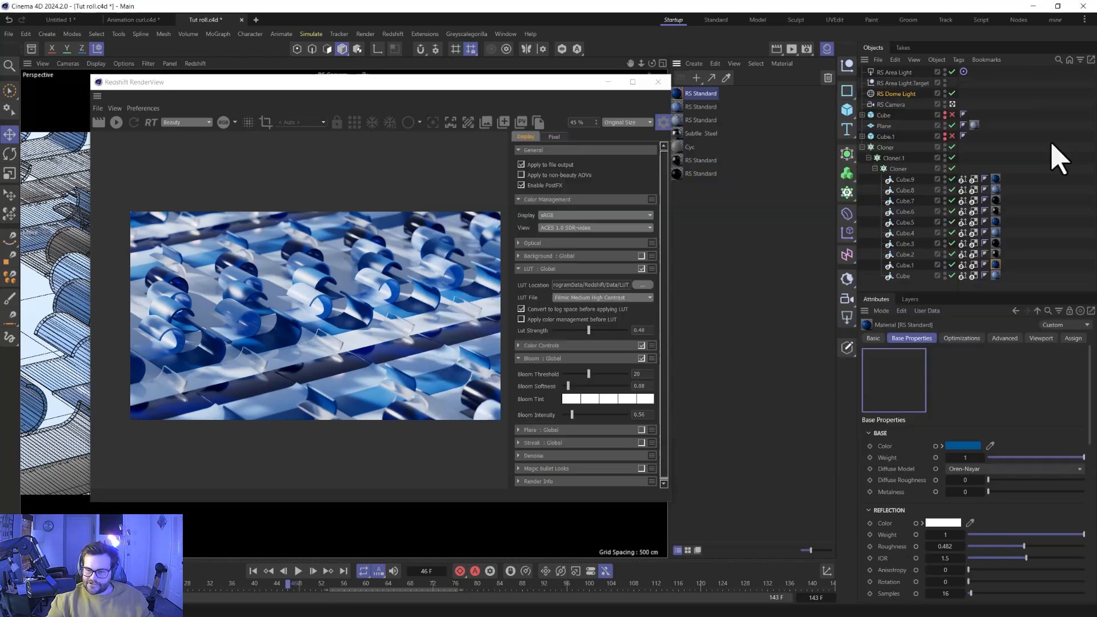
pyautogui.rightClick(949, 447)
pyautogui.click(972, 469)
pyautogui.scroll(-10, 886, 503)
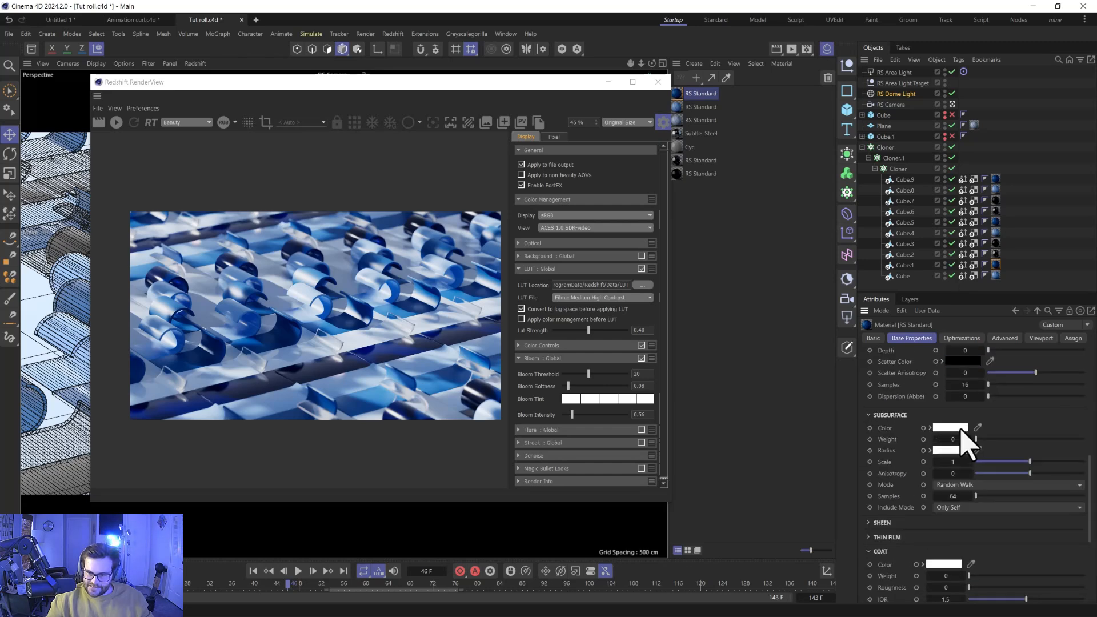
pyautogui.rightClick(960, 430)
pyautogui.click(992, 469)
# - Set the material's subsurface weight to 1 and raise its subsurface scale while the live render runs
pyautogui.moveTo(1040, 440); pyautogui.dragTo(1069, 439)
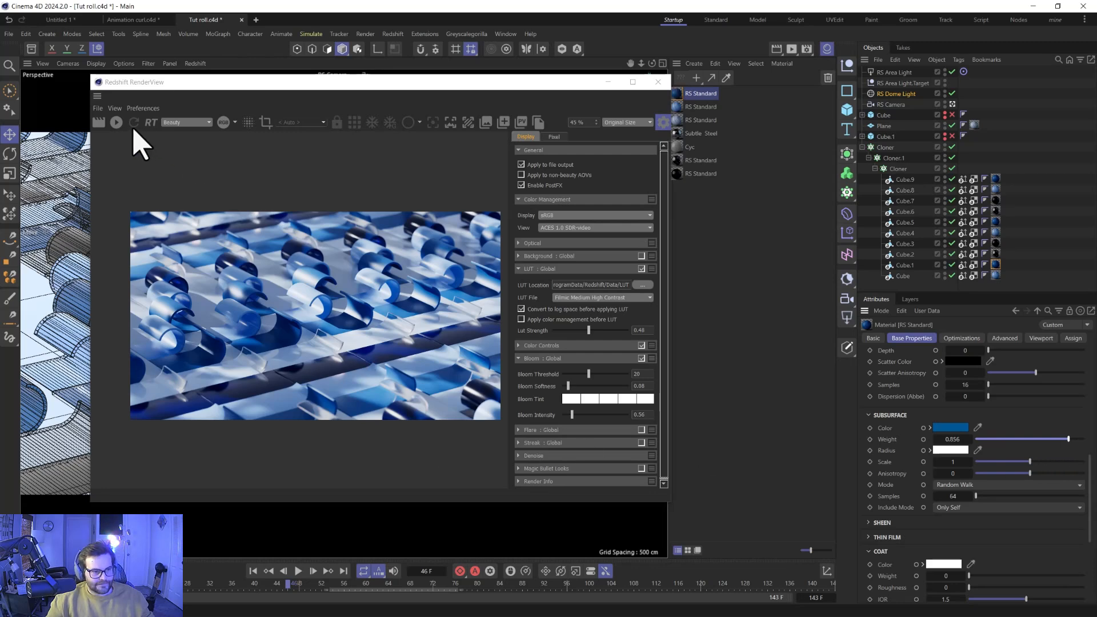
pyautogui.click(116, 122)
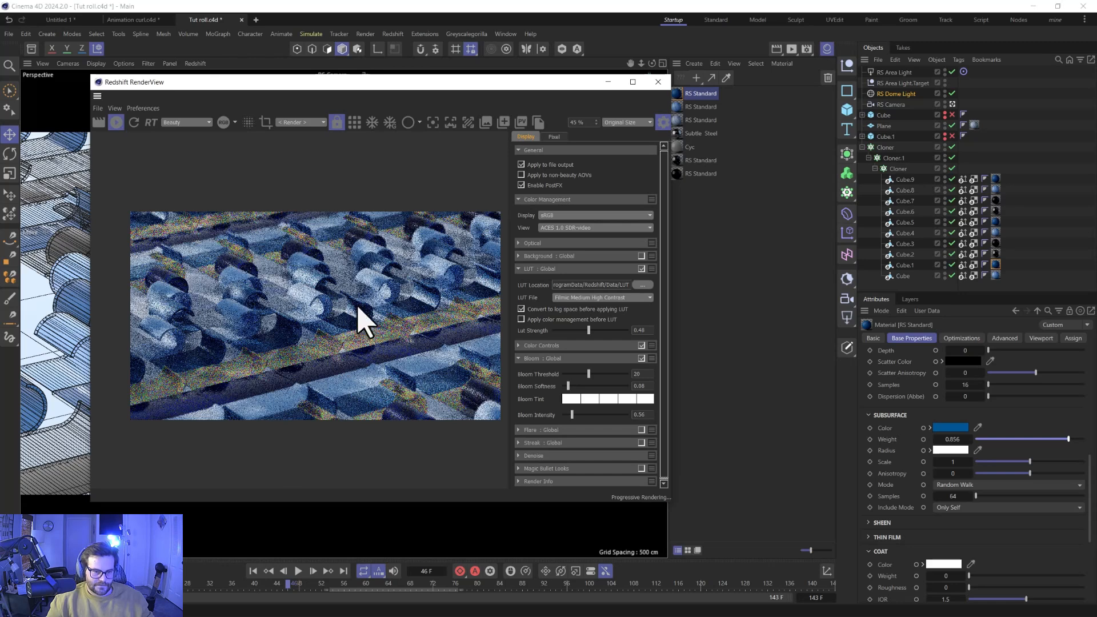
pyautogui.moveTo(1068, 439); pyautogui.dragTo(1084, 439)
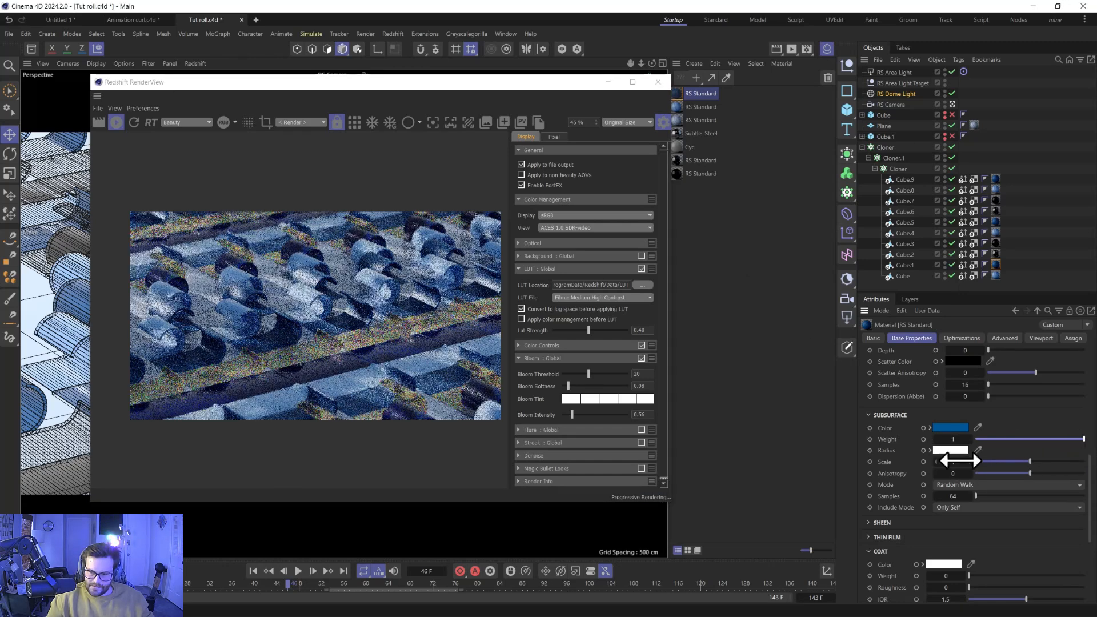
pyautogui.moveTo(960, 461); pyautogui.dragTo(1006, 461)
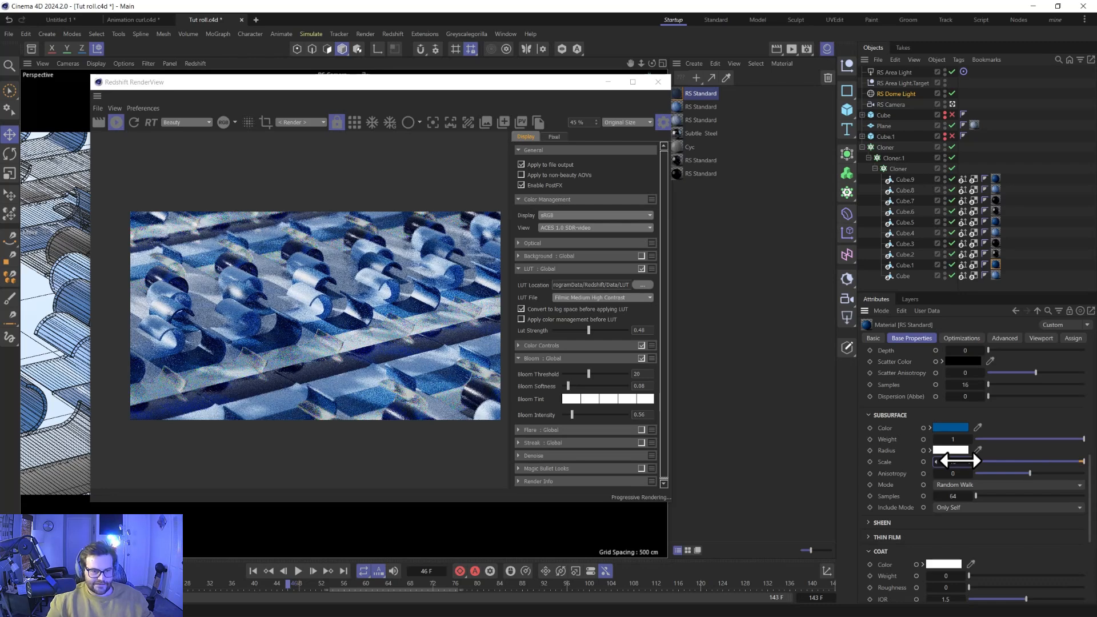
pyautogui.click(953, 461)
pyautogui.press('Return')
# - Change the material's subsurface radius color to bright cyan and set the subsurface scale to 4
pyautogui.click(946, 451)
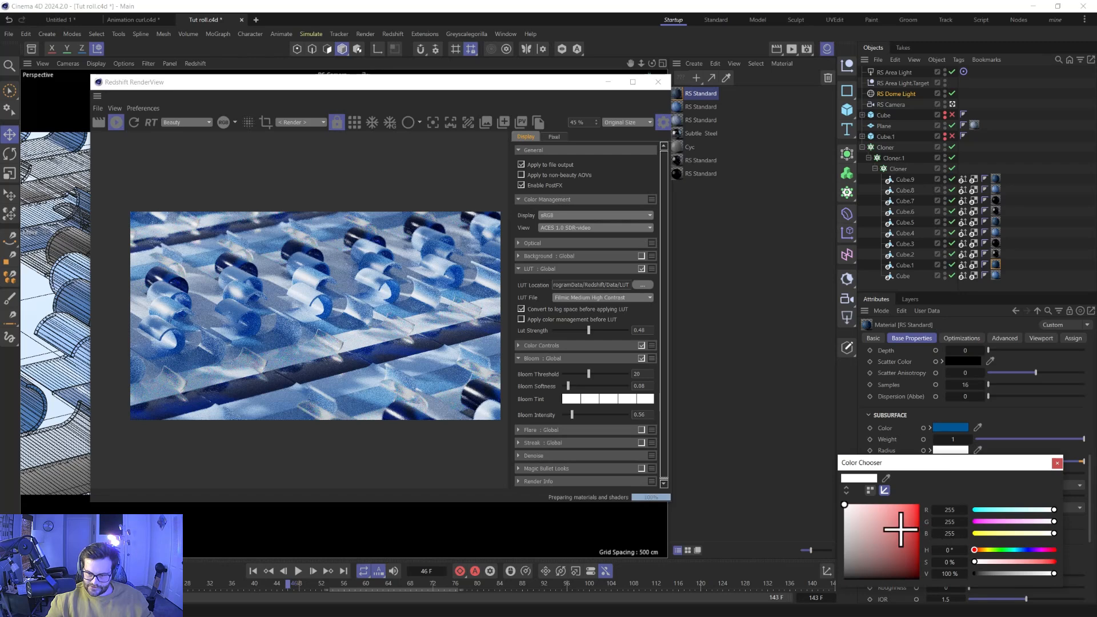
pyautogui.click(998, 521)
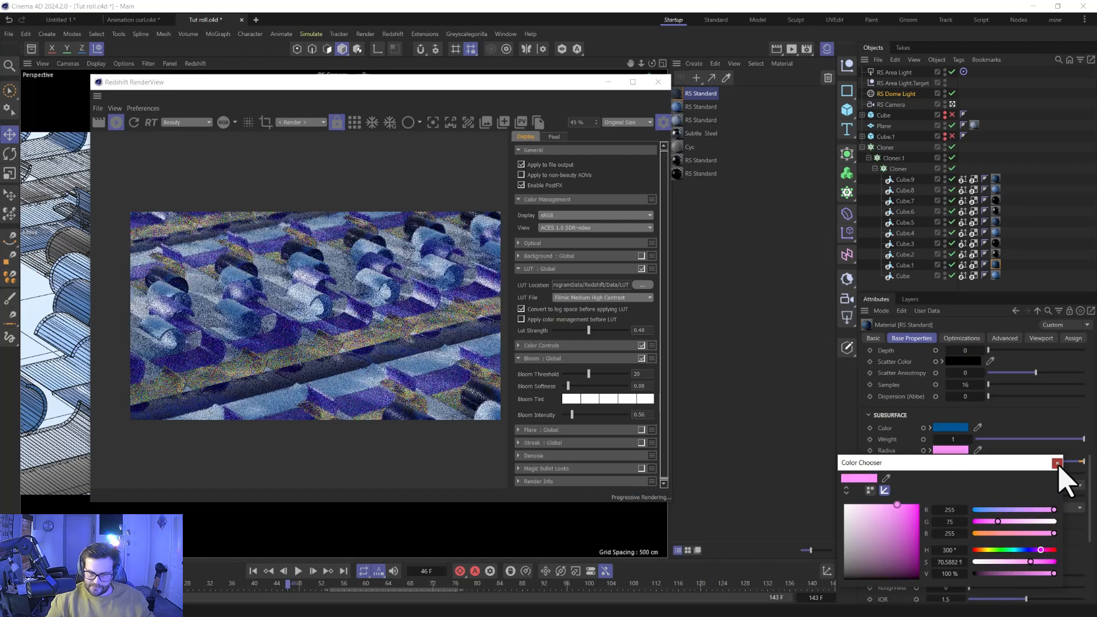
pyautogui.click(1058, 463)
pyautogui.click(959, 452)
pyautogui.moveTo(1003, 510); pyautogui.dragTo(1050, 522)
pyautogui.click(1057, 463)
pyautogui.click(951, 451)
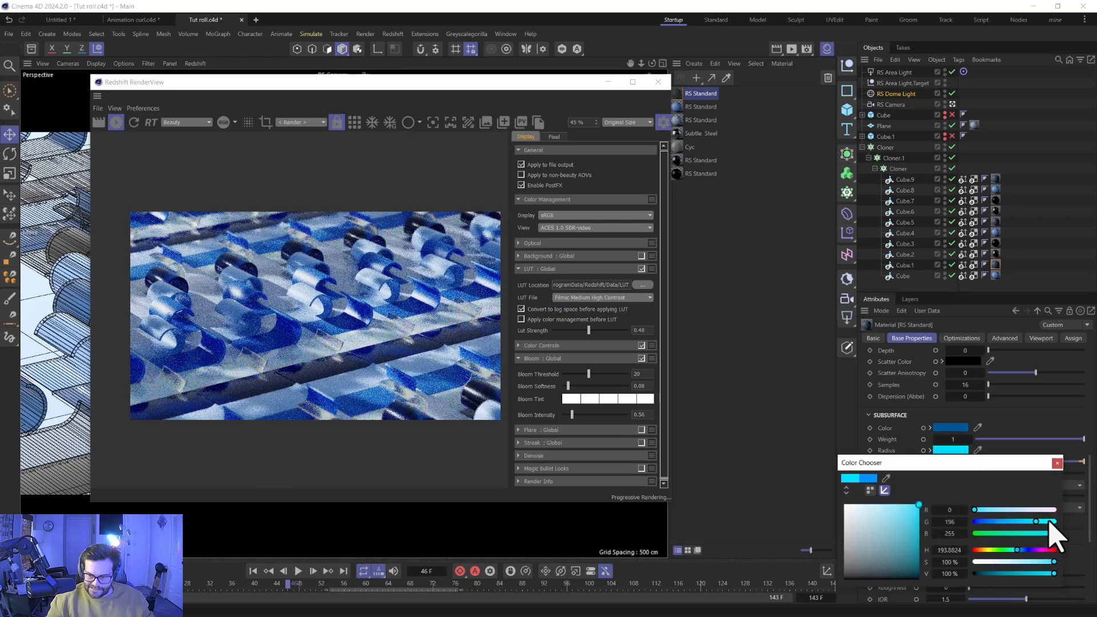
pyautogui.click(1057, 463)
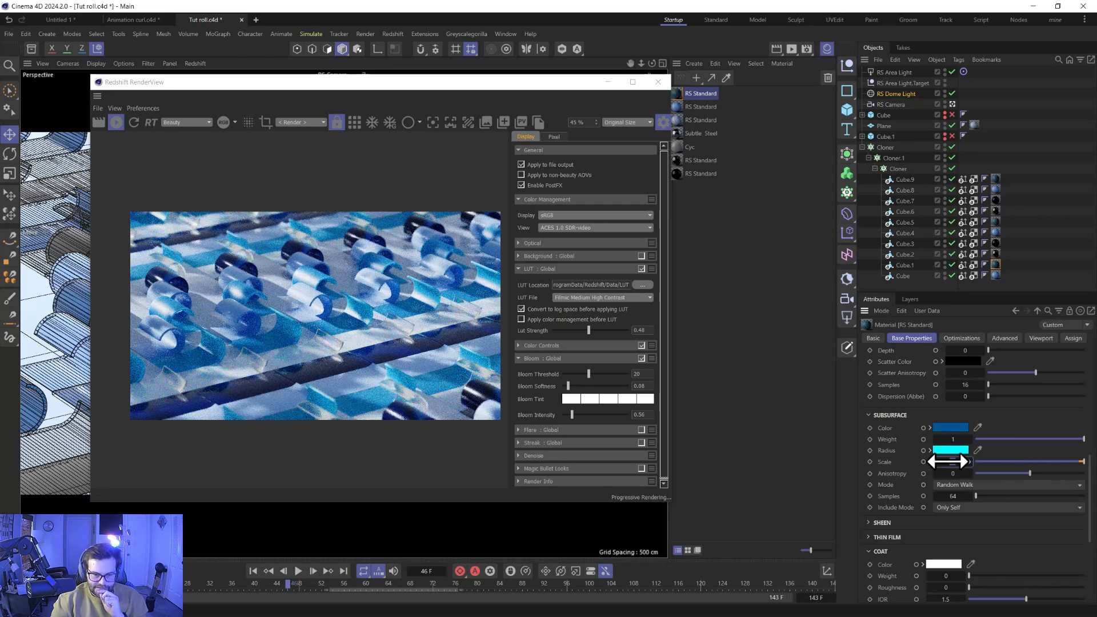
pyautogui.moveTo(948, 462); pyautogui.dragTo(948, 462)
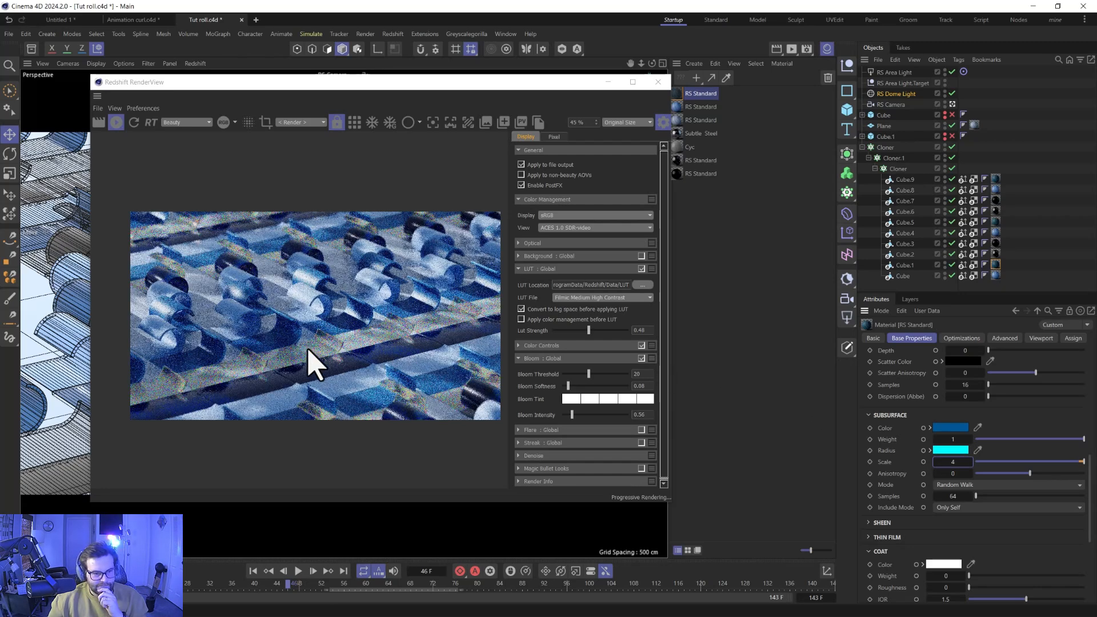
# - Switch to the default camera and examine the subsurface material on a rolled strip in a close-up live render
pyautogui.click(951, 93)
pyautogui.moveTo(451, 81); pyautogui.dragTo(846, 70)
pyautogui.keyDown('alt'); pyautogui.moveTo(308, 349); pyautogui.dragTo(449, 314); pyautogui.keyUp('alt')
pyautogui.scroll(6, 446, 289)
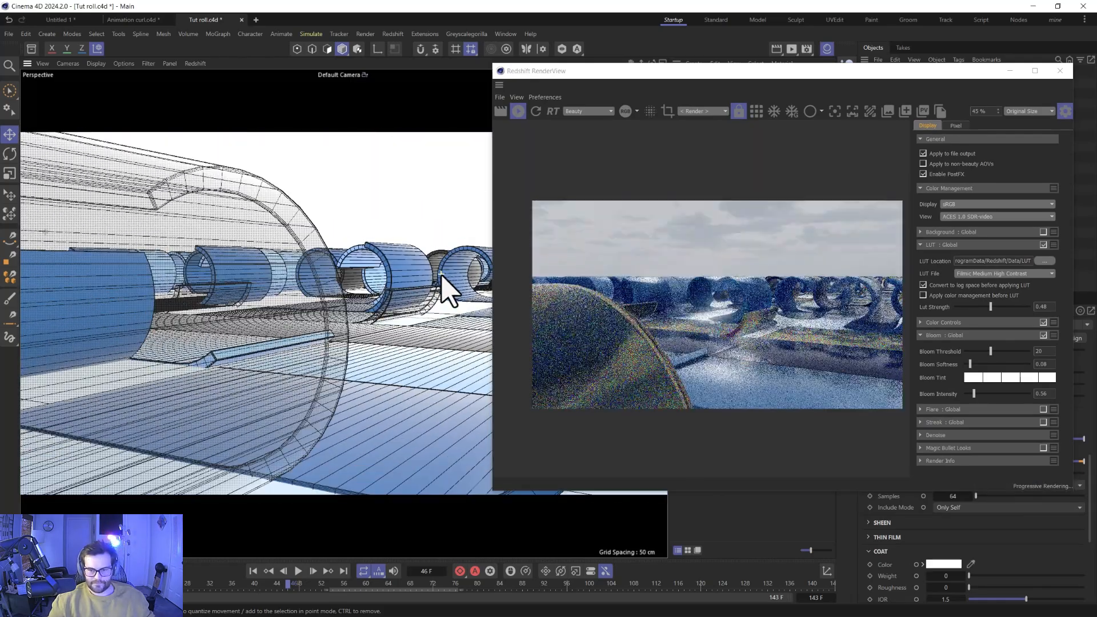
pyautogui.scroll(-8, 443, 290)
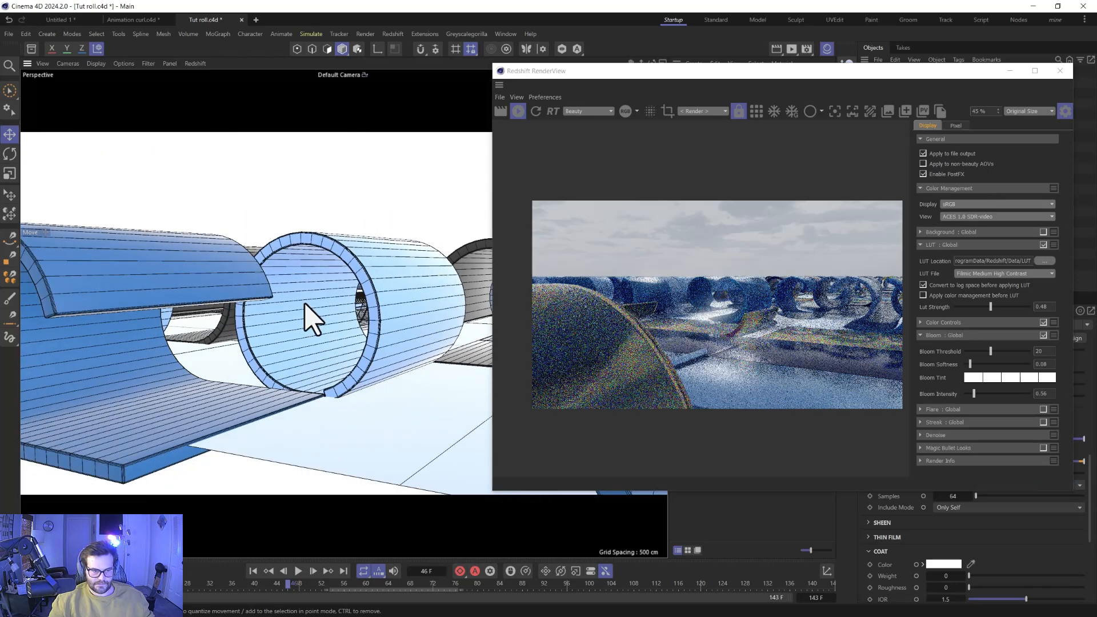
pyautogui.keyDown('alt'); pyautogui.moveTo(312, 323); pyautogui.dragTo(286, 269); pyautogui.keyUp('alt')
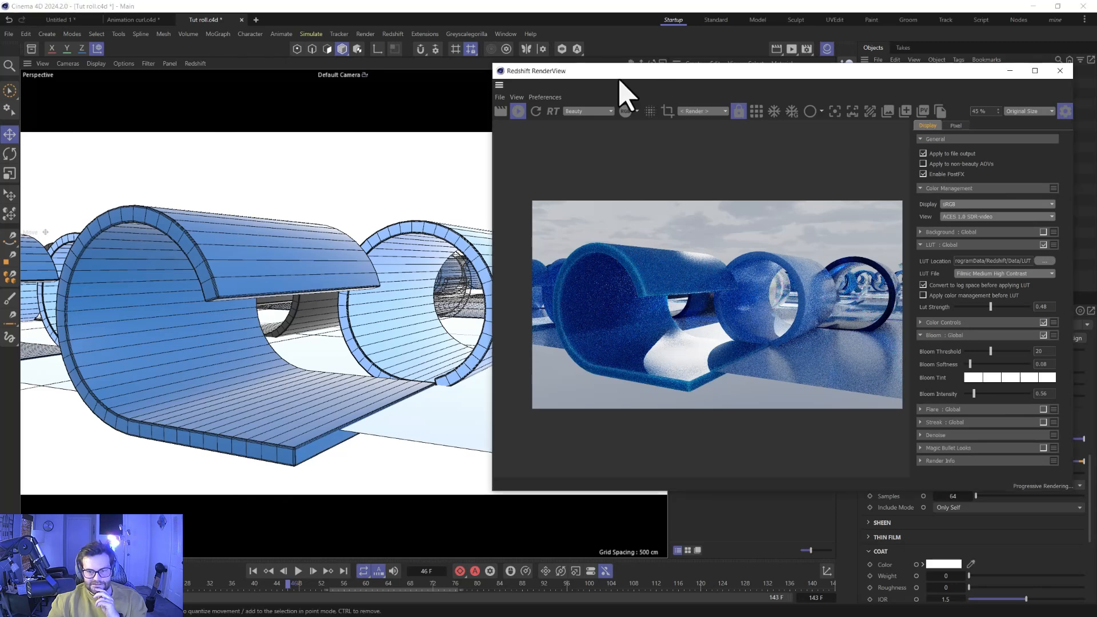
pyautogui.moveTo(703, 71); pyautogui.dragTo(272, 71)
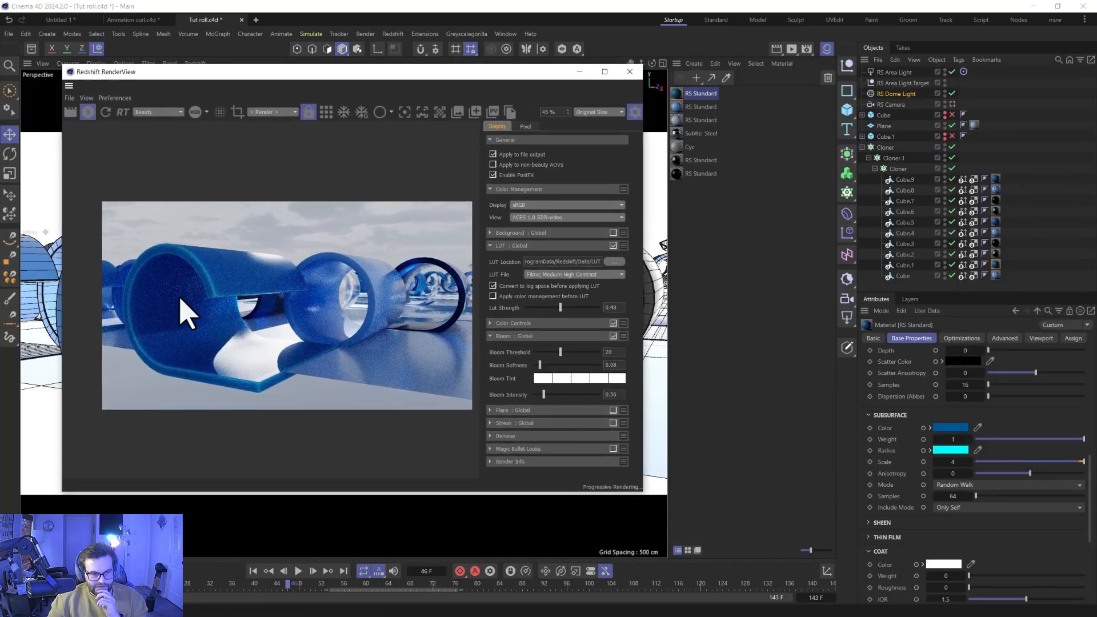
# - Set the material's subsurface anisotropy to 0.732, radius color to pale cyan and scale to 8
pyautogui.moveTo(1007, 474); pyautogui.dragTo(1072, 475)
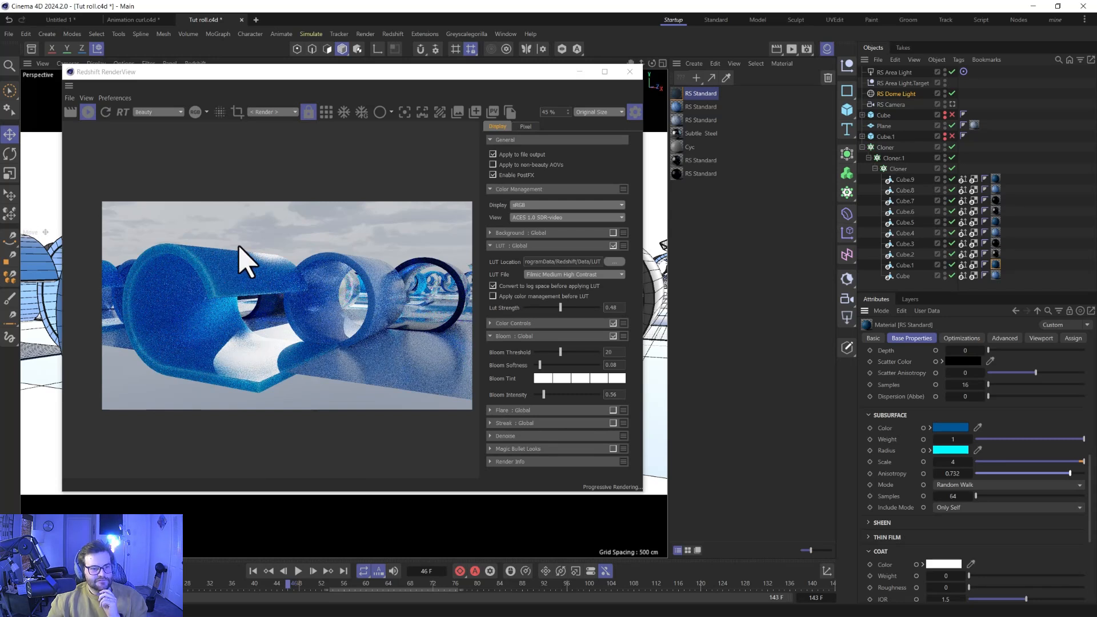
pyautogui.click(964, 451)
pyautogui.moveTo(897, 505); pyautogui.dragTo(878, 503)
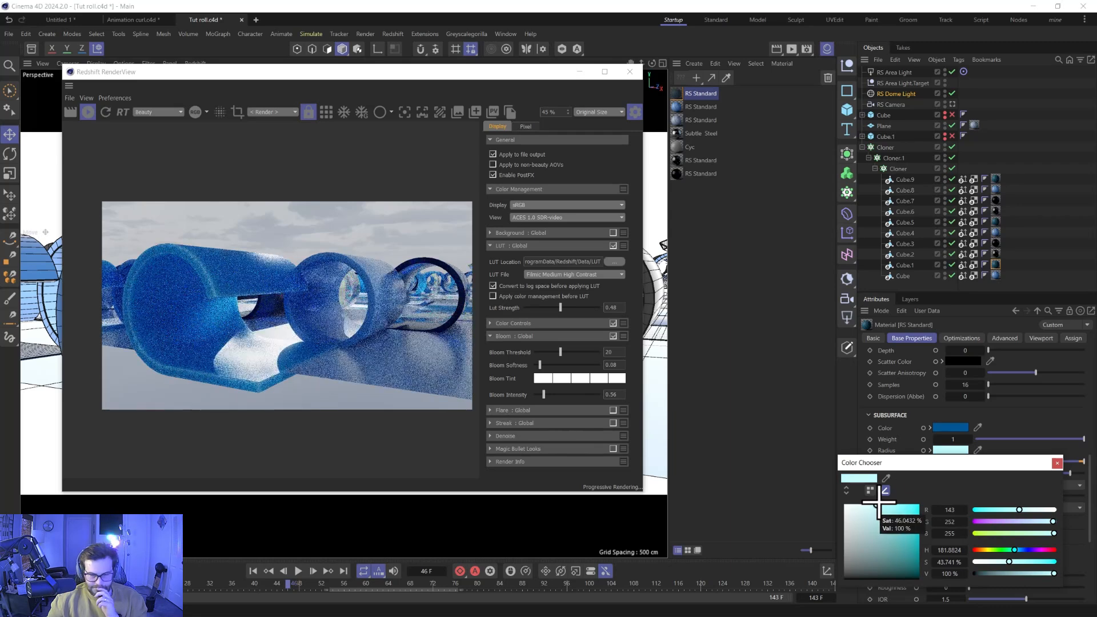
pyautogui.click(1057, 463)
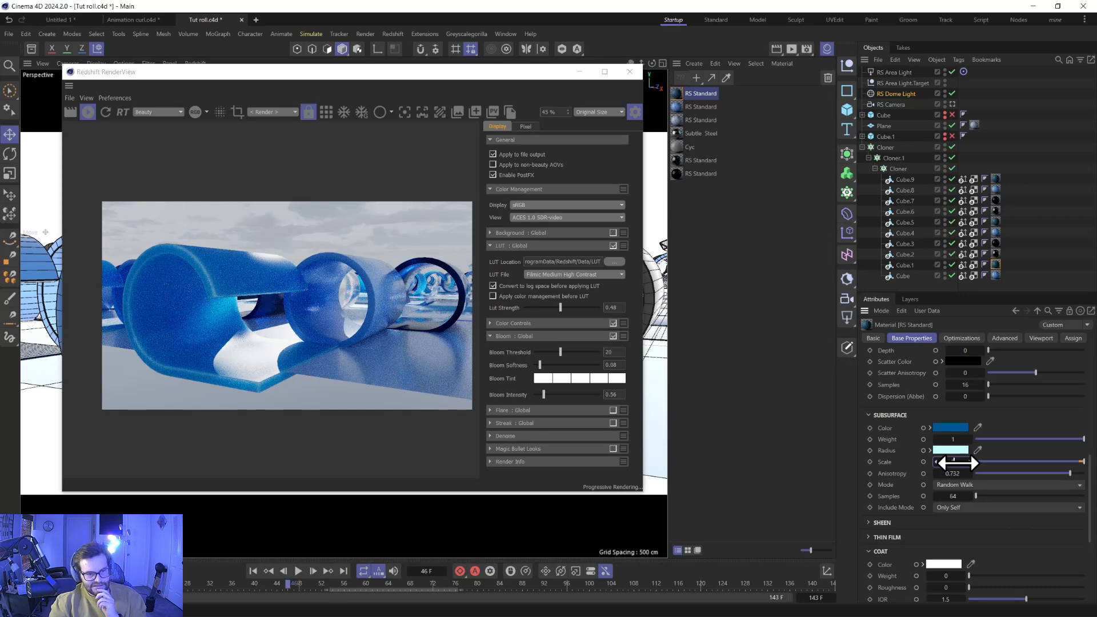
pyautogui.moveTo(958, 463); pyautogui.dragTo(966, 463)
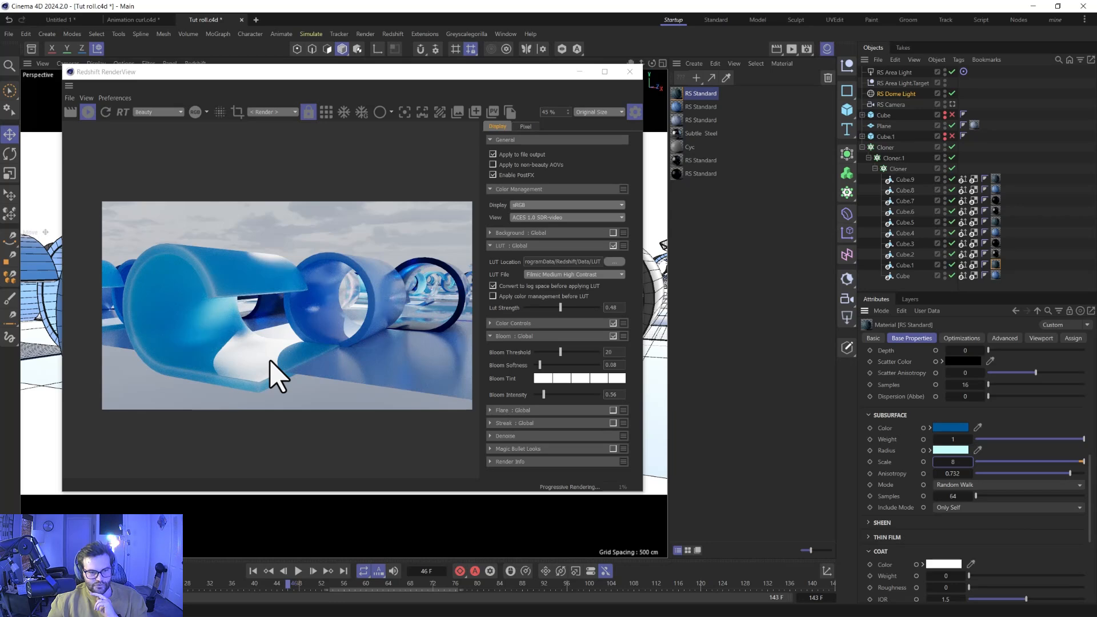
# - Look through the RS Camera and move the RS Area Light to the opposite side of the strips in the top view
pyautogui.click(952, 105)
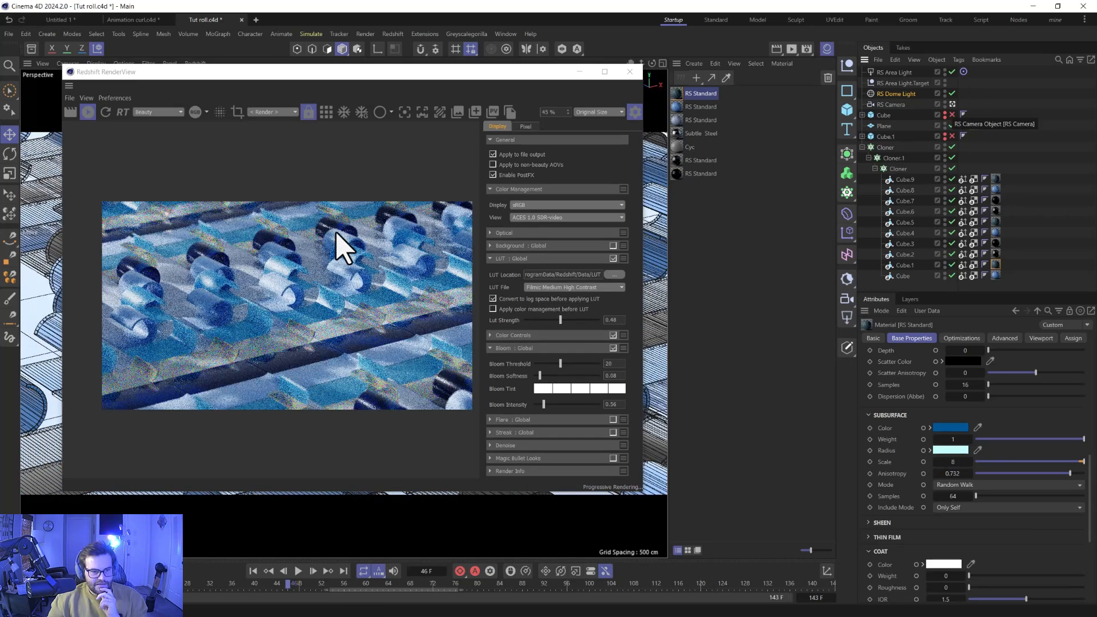
pyautogui.click(895, 73)
pyautogui.moveTo(413, 75); pyautogui.dragTo(868, 125)
pyautogui.middleClick(383, 422)
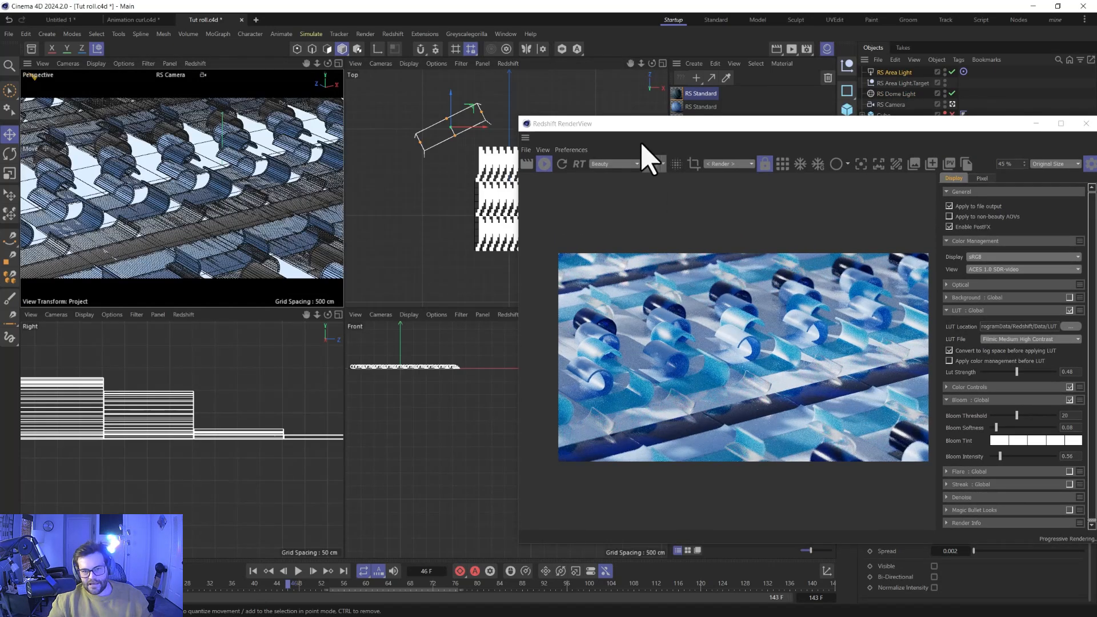
pyautogui.moveTo(473, 127); pyautogui.dragTo(706, 277)
# - Reframe the RS Camera's view of the rolling strips and examine the relit scene closely in the live render
pyautogui.click(891, 105)
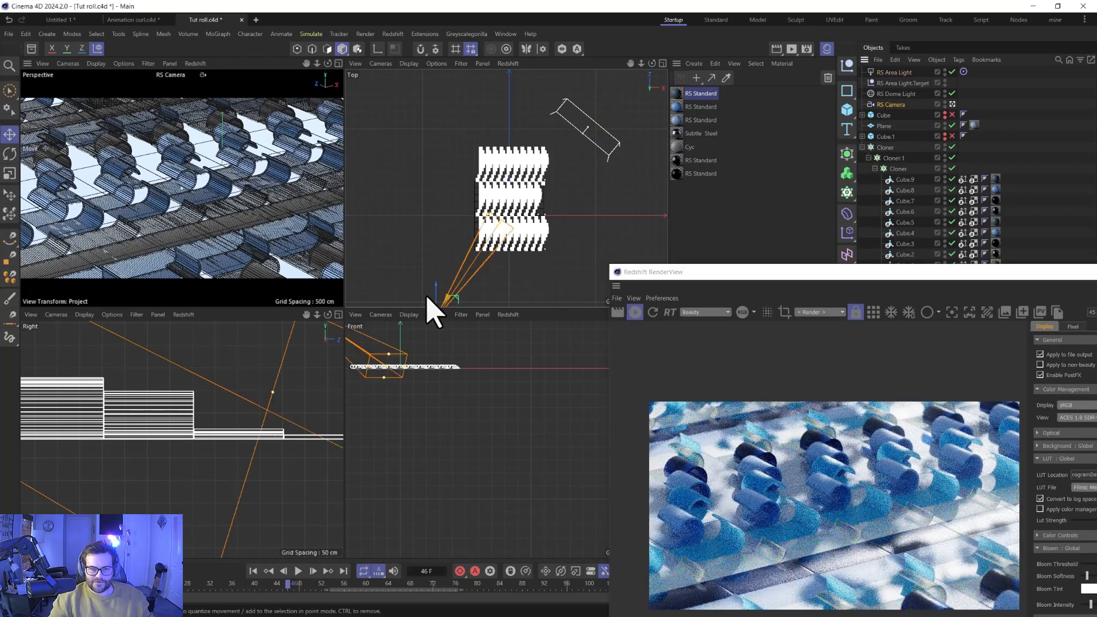
pyautogui.click(889, 73)
pyautogui.moveTo(841, 280); pyautogui.dragTo(425, 82)
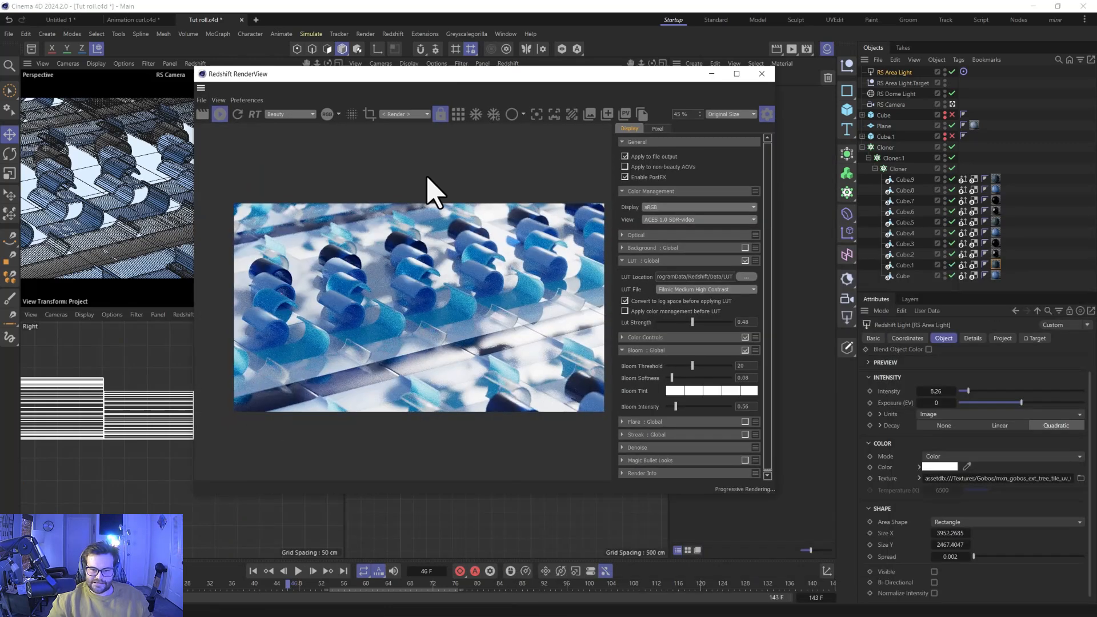
pyautogui.scroll(3, 502, 311)
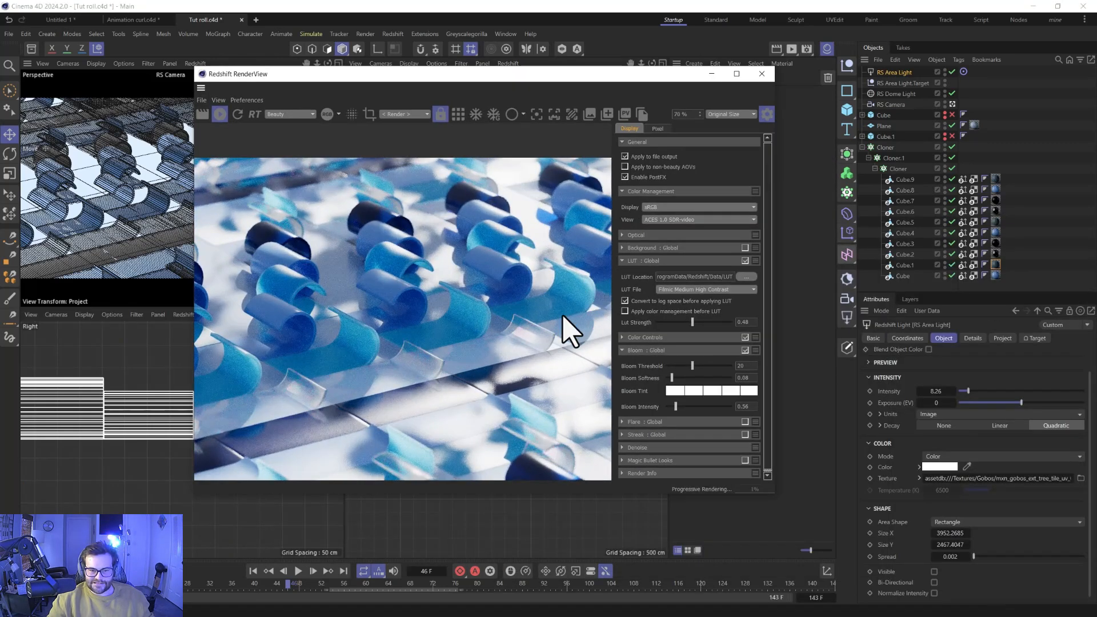
pyautogui.moveTo(509, 73); pyautogui.dragTo(385, 56)
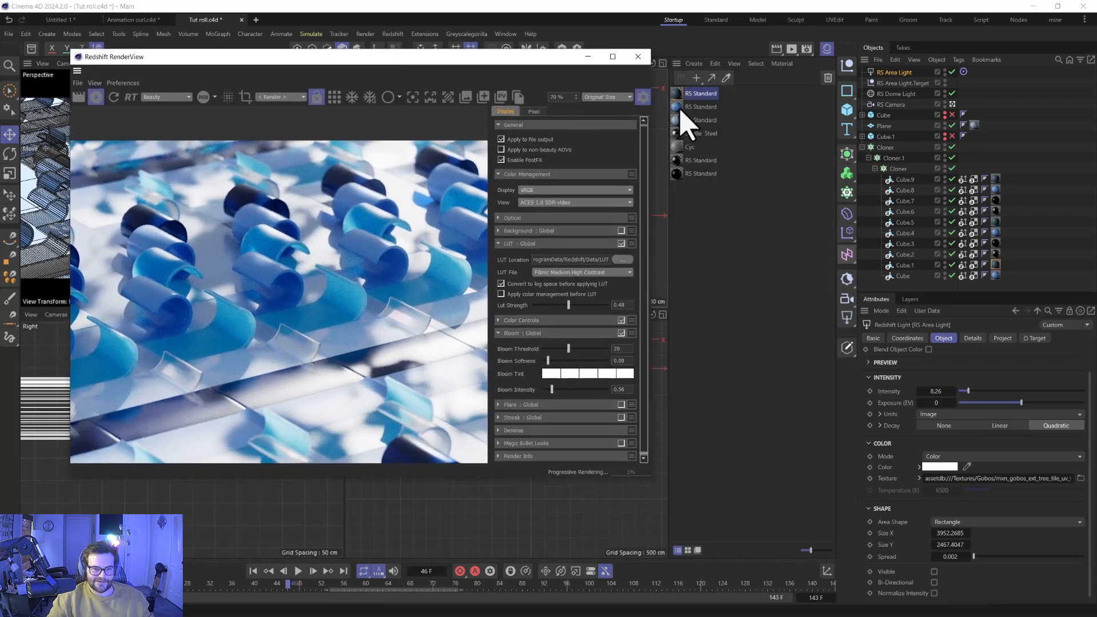
# - Copy the second RS Standard material's light blue base color into its subsurface color
pyautogui.click(681, 108)
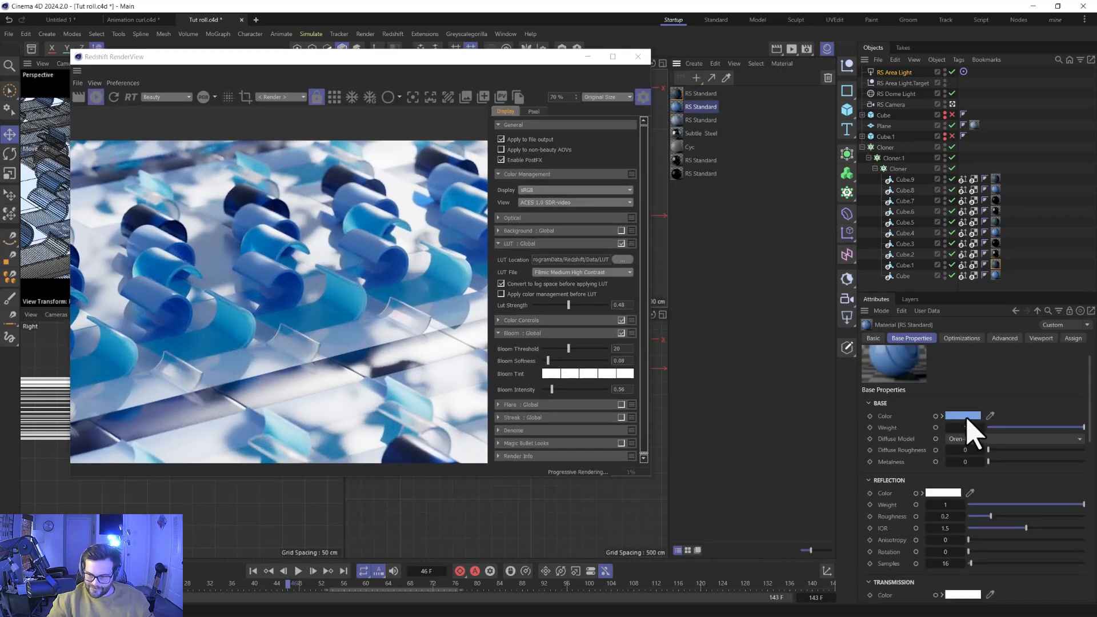
pyautogui.scroll(-3, 915, 509)
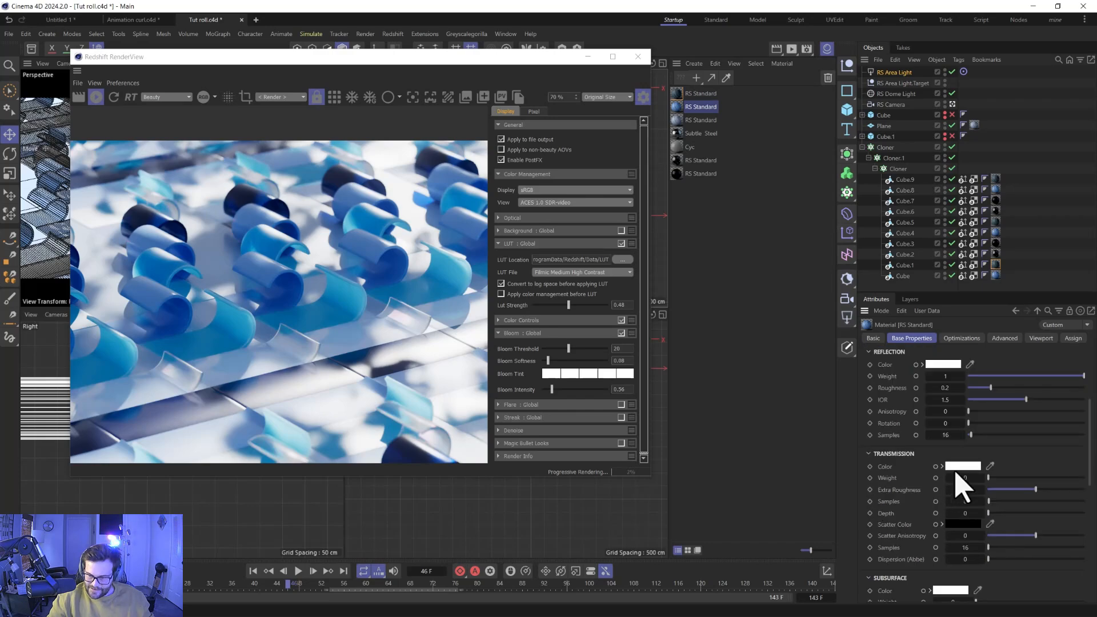
pyautogui.scroll(-2, 956, 473)
pyautogui.rightClick(947, 528)
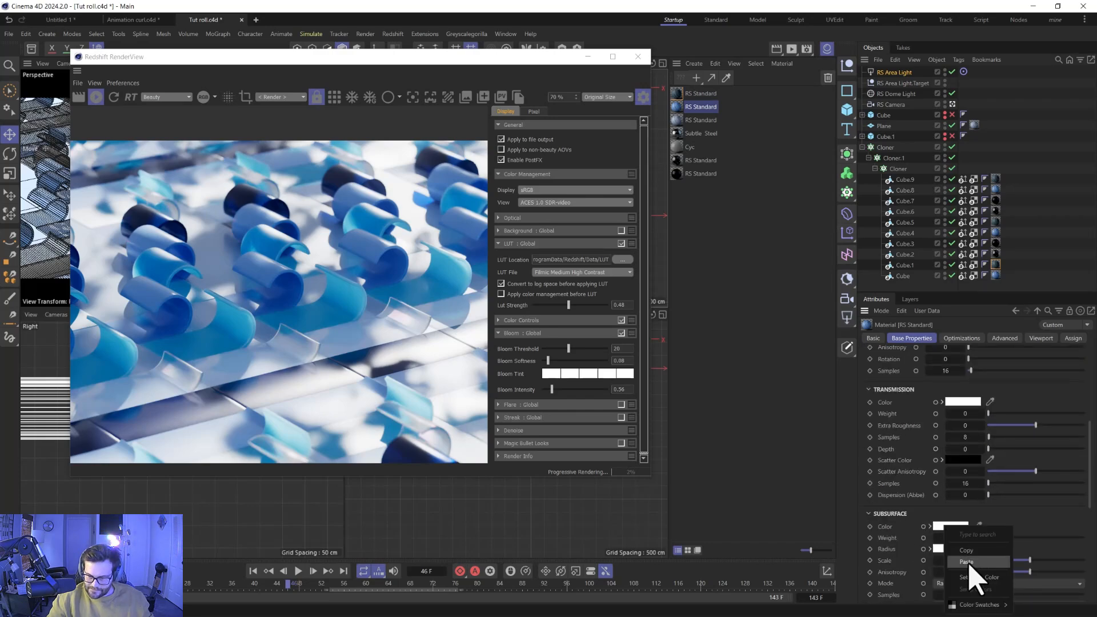
pyautogui.click(967, 563)
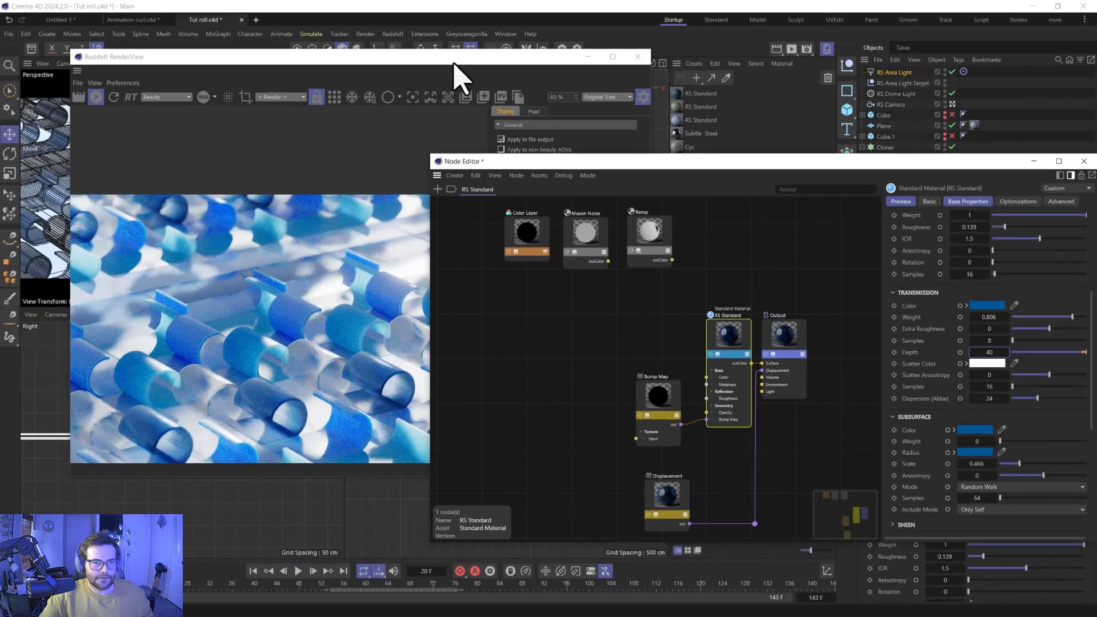
# - Examine the transparent blue strips in the live render and close the node editor
pyautogui.click(405, 88)
pyautogui.scroll(-3, 310, 387)
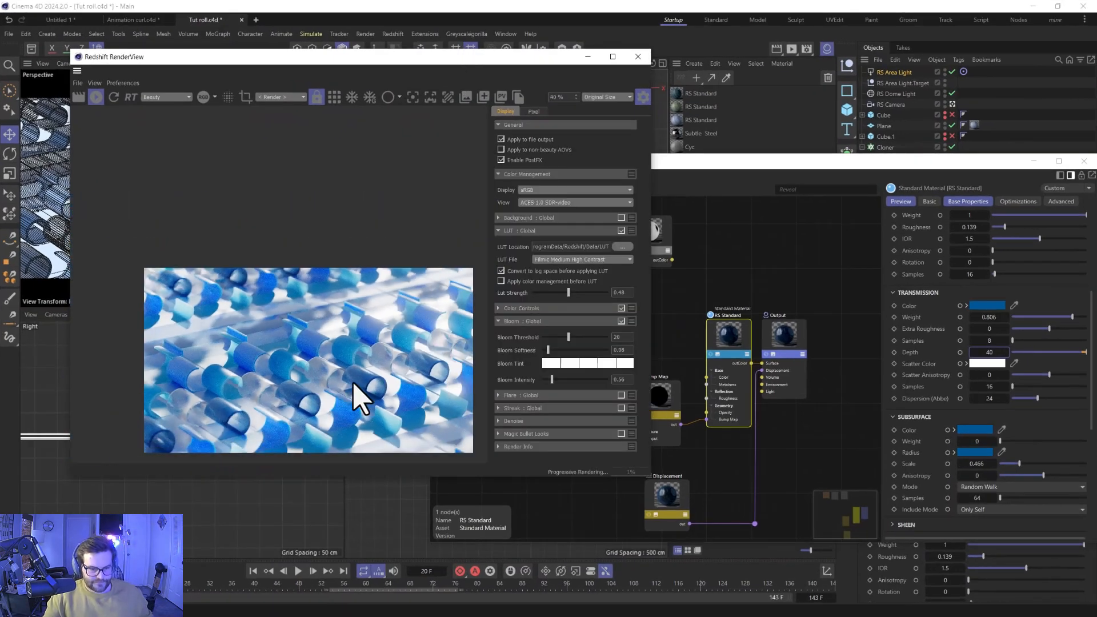
pyautogui.scroll(2, 343, 366)
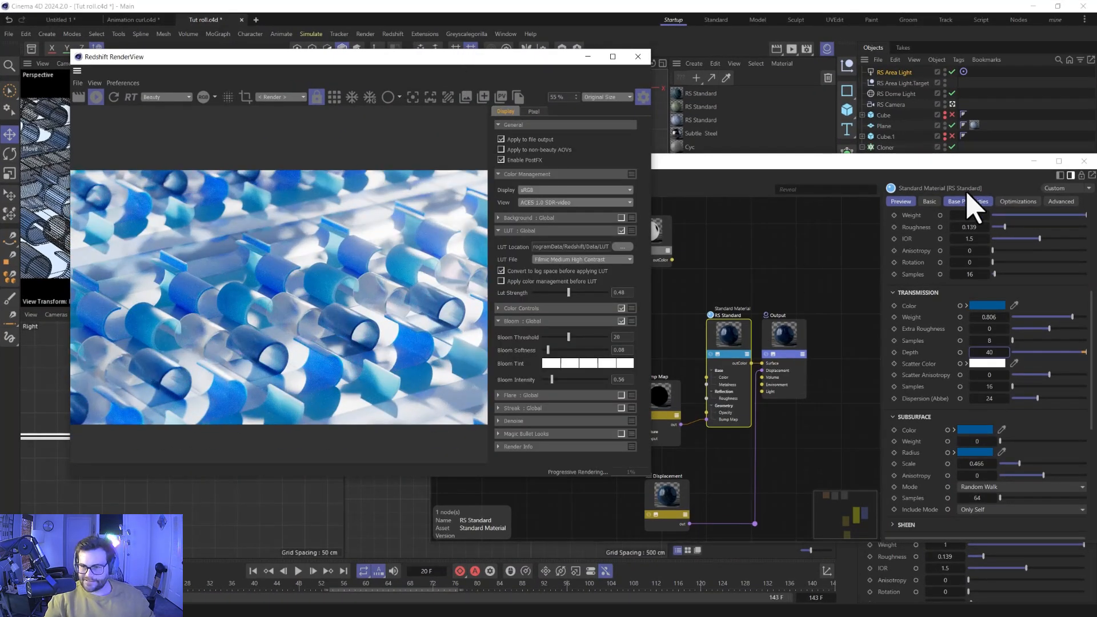
pyautogui.click(1091, 165)
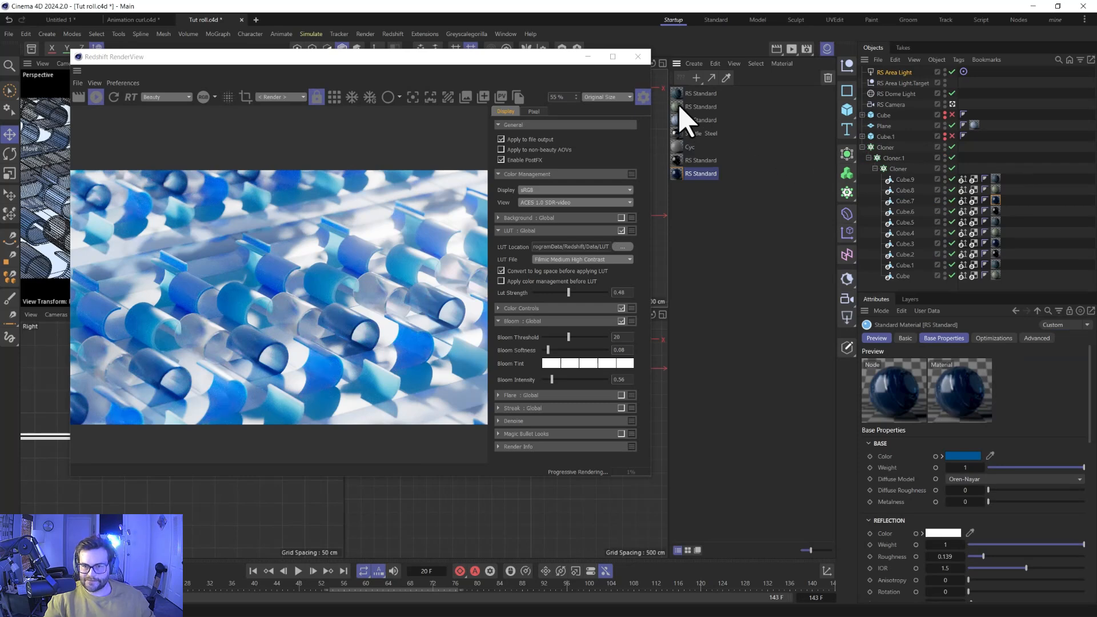
# - Compare the transmission and subsurface settings of the RS Standard materials against the live render
pyautogui.click(694, 120)
pyautogui.scroll(-6, 894, 507)
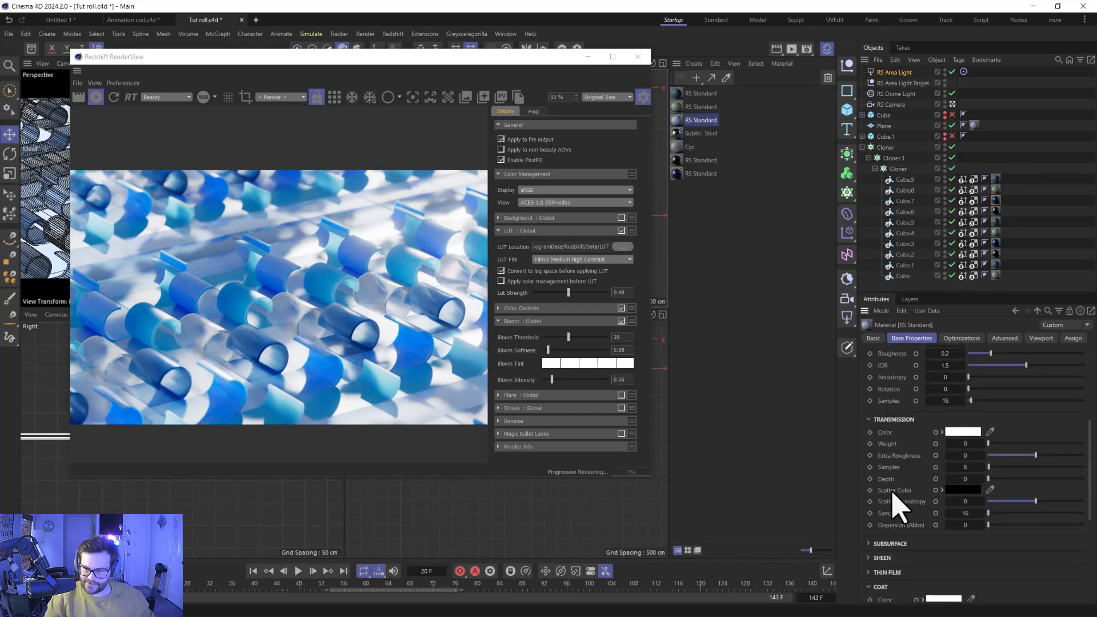
pyautogui.scroll(-2, 891, 505)
pyautogui.click(886, 480)
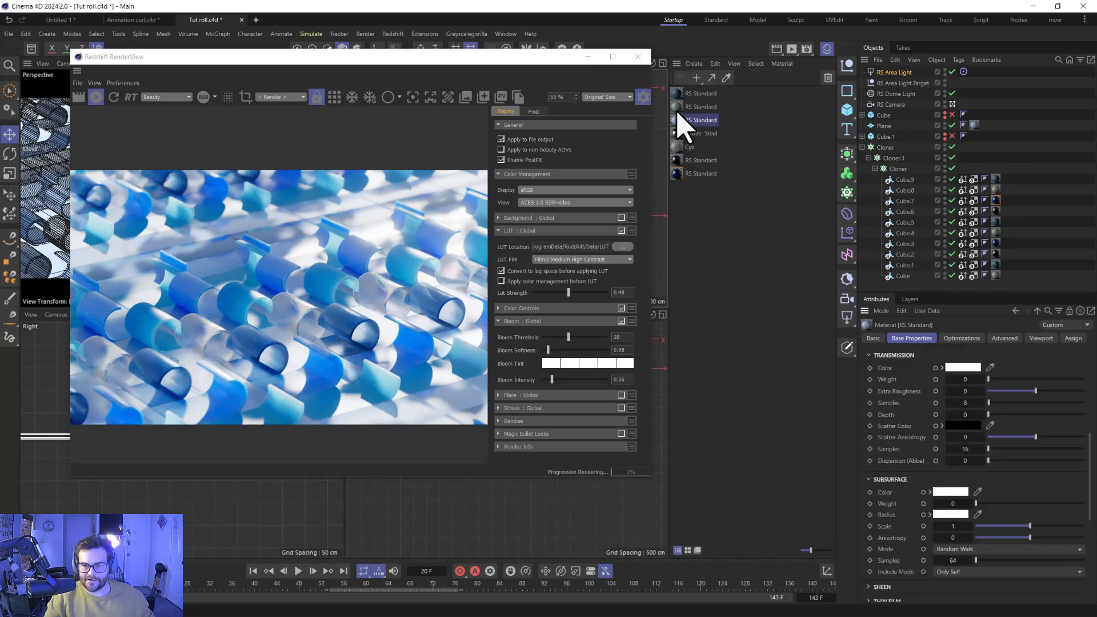
pyautogui.click(694, 107)
pyautogui.scroll(-2, 883, 486)
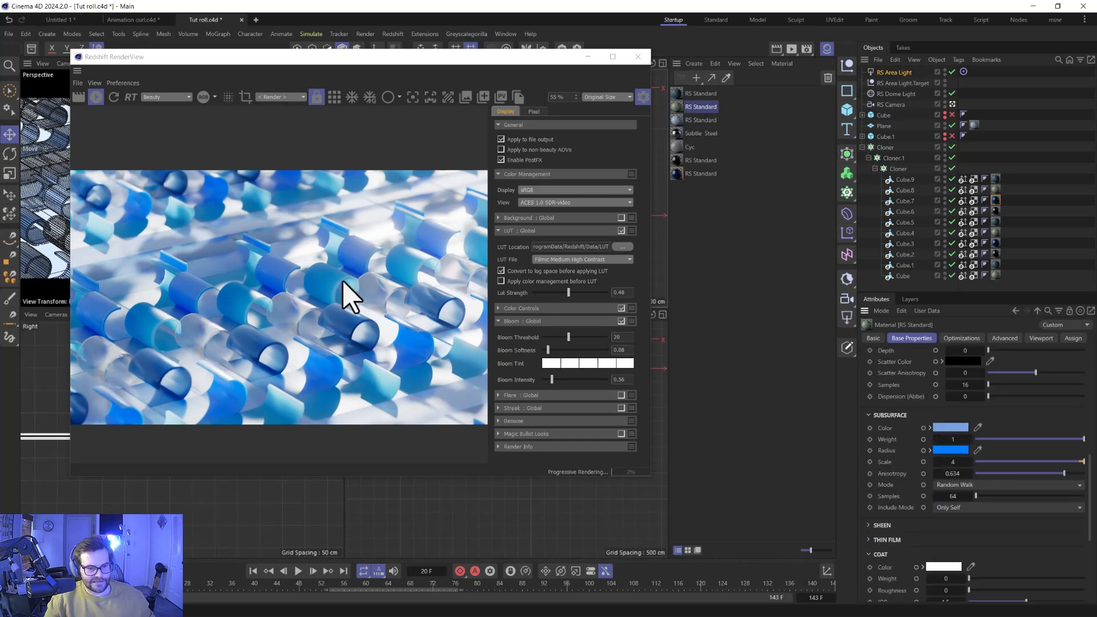
pyautogui.click(693, 94)
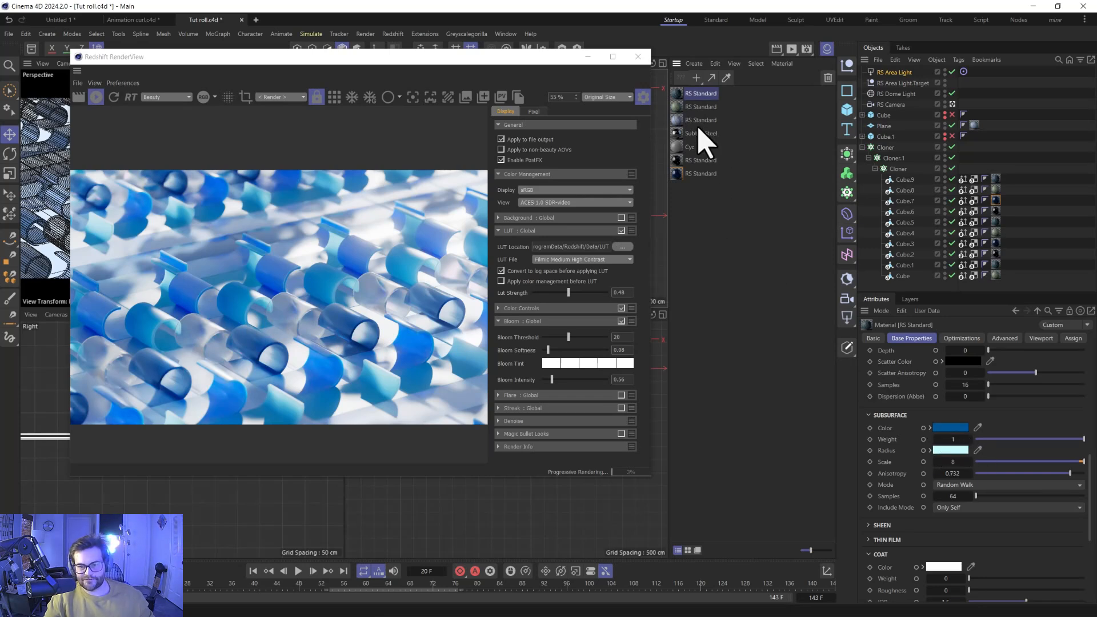
pyautogui.click(685, 173)
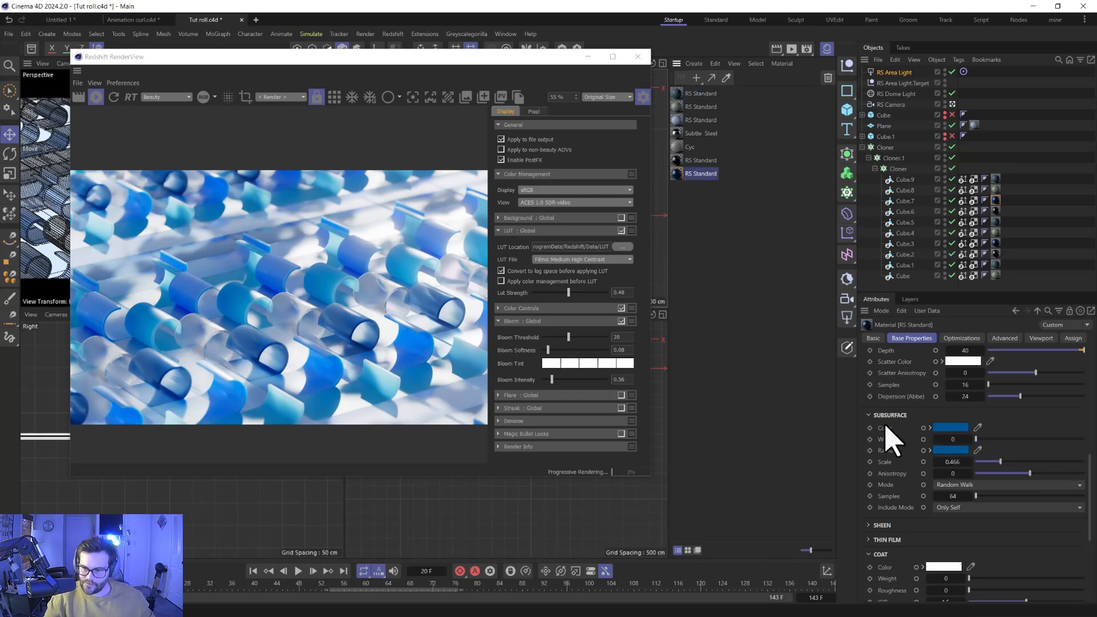
pyautogui.scroll(2, 949, 423)
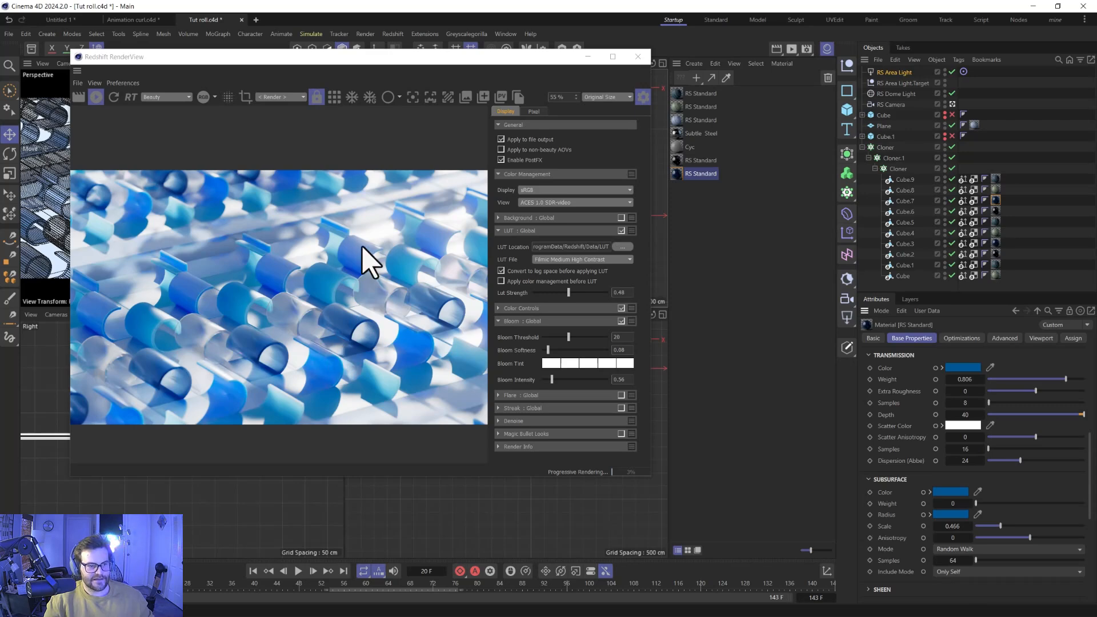
# - Check the placement of the RS Area Light and RS Camera in the top view and review the live render
pyautogui.click(895, 73)
pyautogui.moveTo(509, 60); pyautogui.dragTo(659, 295)
pyautogui.click(892, 105)
pyautogui.click(895, 73)
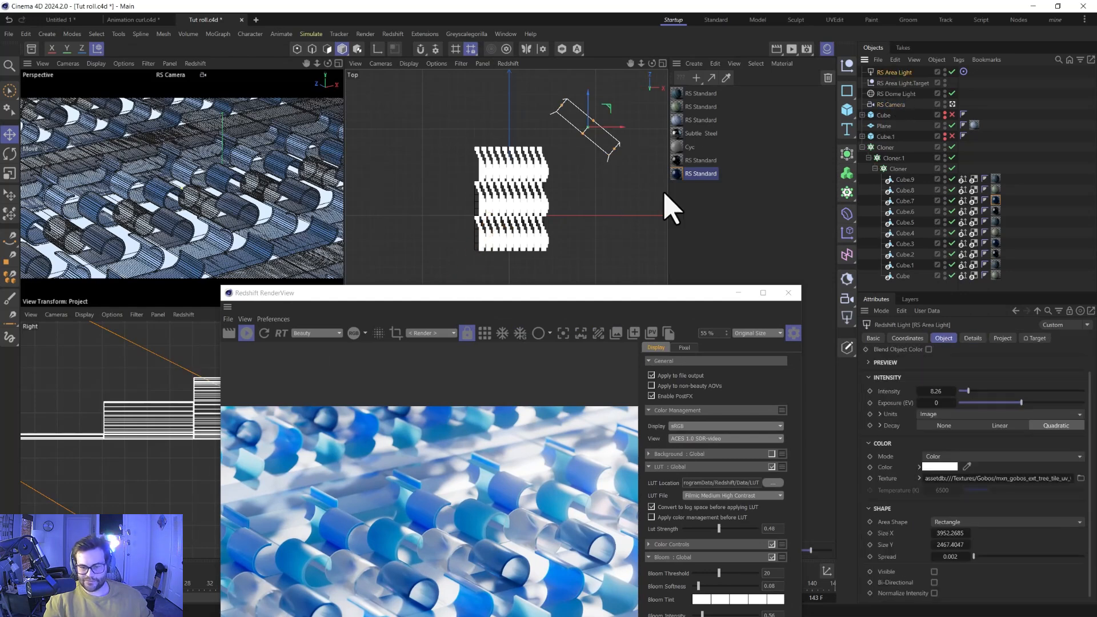
pyautogui.moveTo(485, 292); pyautogui.dragTo(517, 97)
pyautogui.scroll(-1, 491, 320)
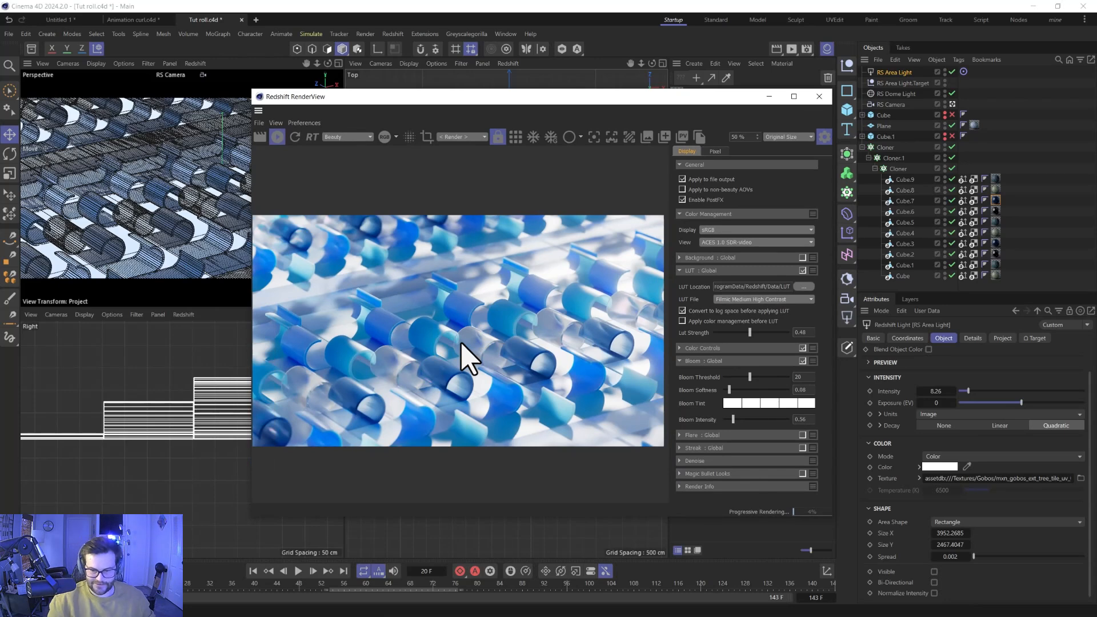
# - Render frame 20 in the RenderView and set bloom threshold to 28.3, softness to 0.02 and intensity to about 0.93
pyautogui.click(261, 138)
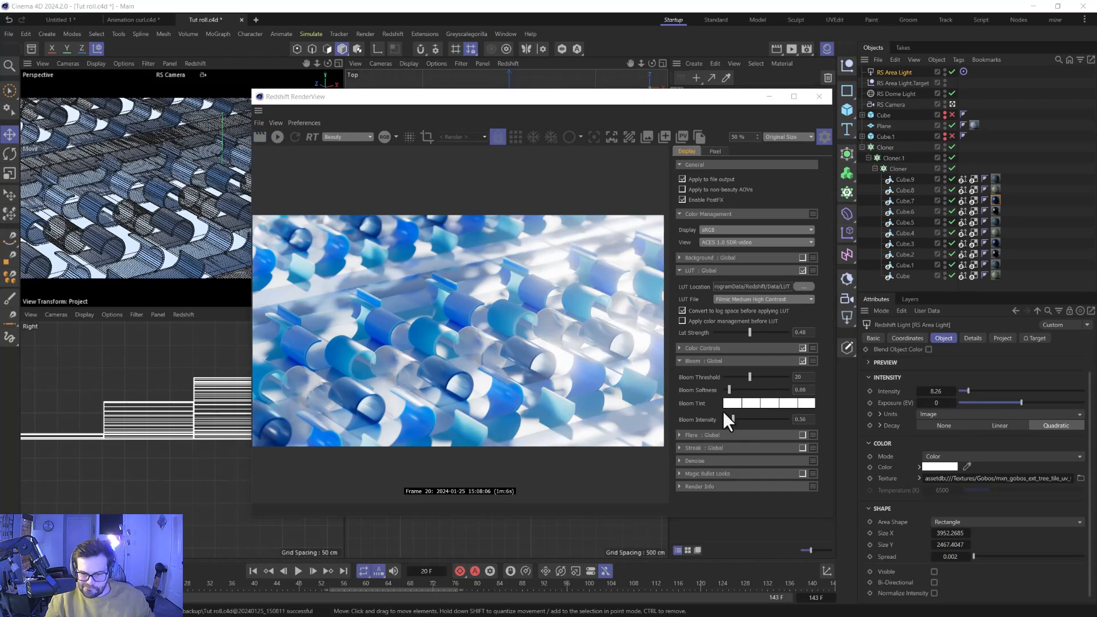
pyautogui.moveTo(750, 376); pyautogui.dragTo(737, 420)
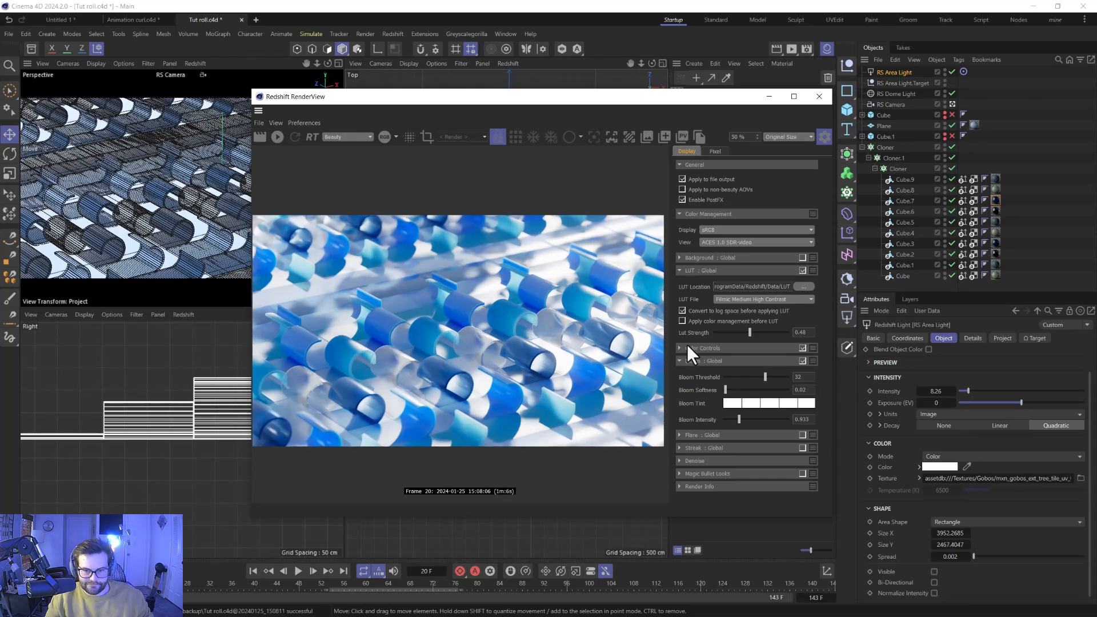
pyautogui.moveTo(765, 377); pyautogui.dragTo(760, 377)
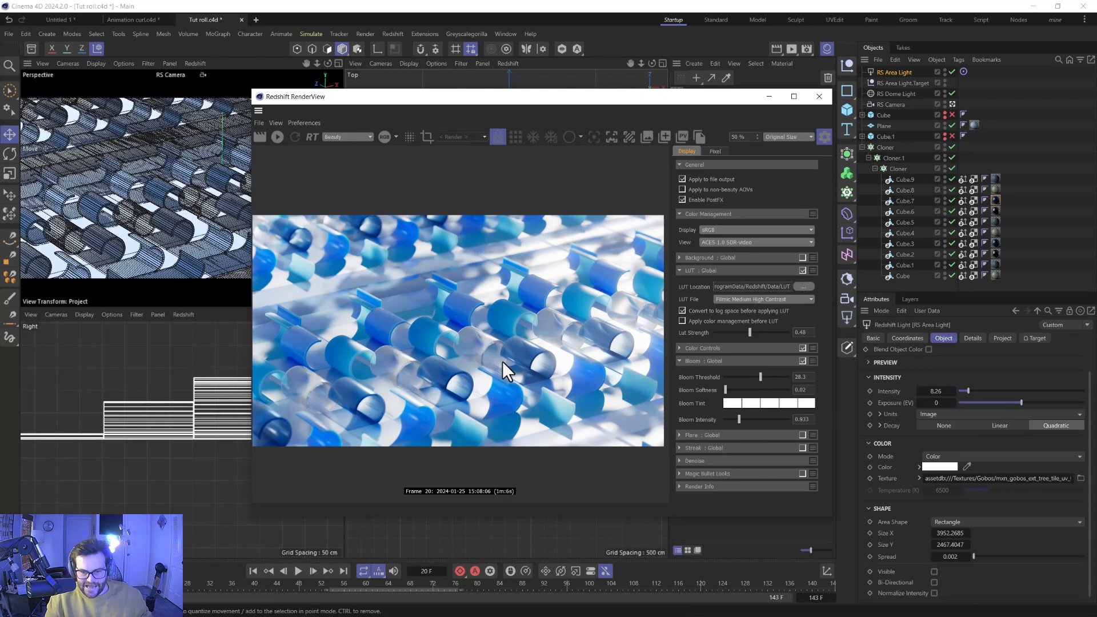
pyautogui.scroll(2, 500, 303)
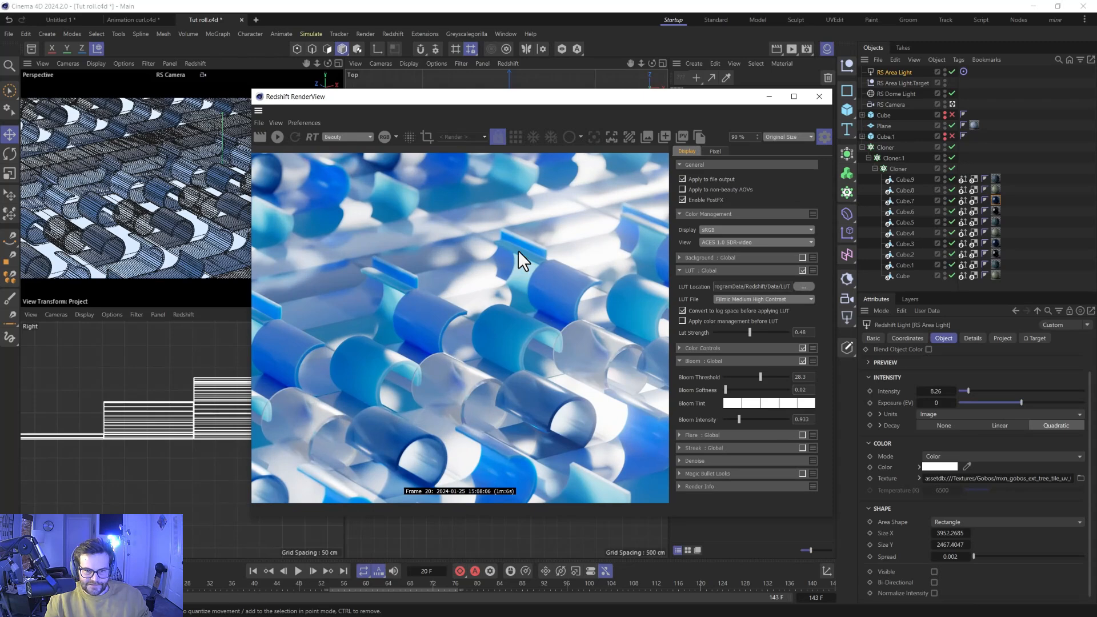
pyautogui.scroll(-2, 554, 321)
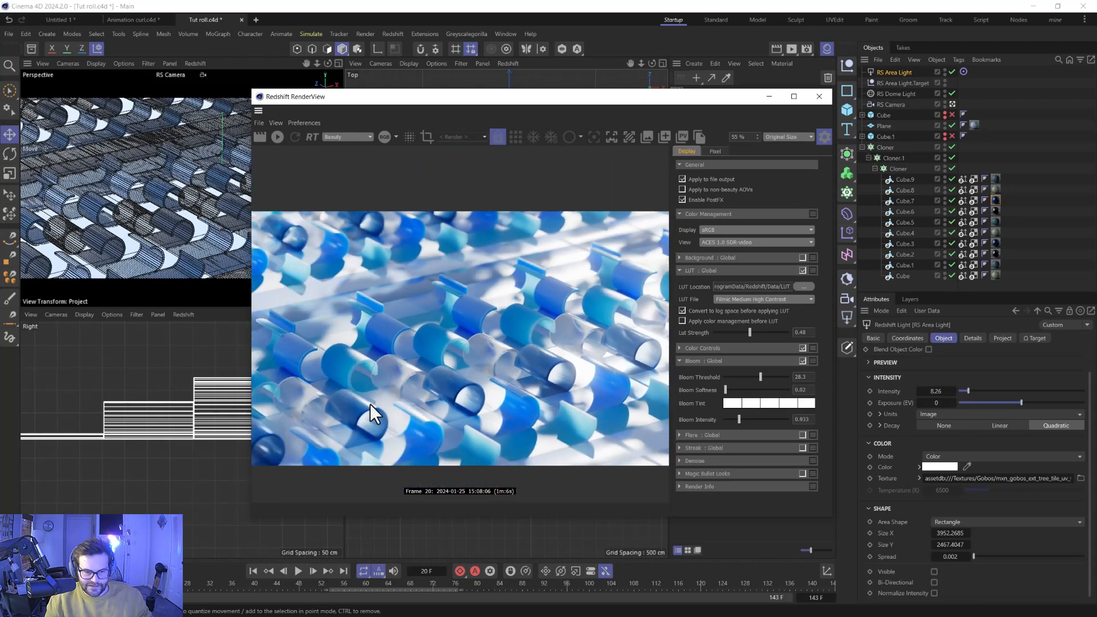
pyautogui.scroll(-1, 393, 403)
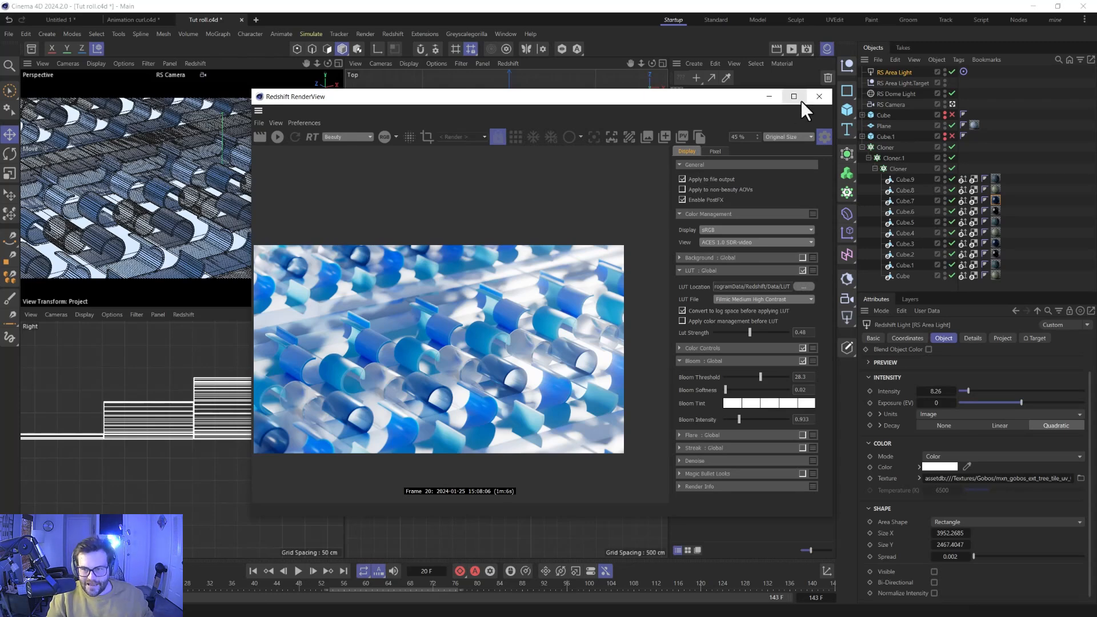
# - Close the RenderView and enable saving of the regular JPG image in the render settings
pyautogui.click(817, 97)
pyautogui.click(807, 49)
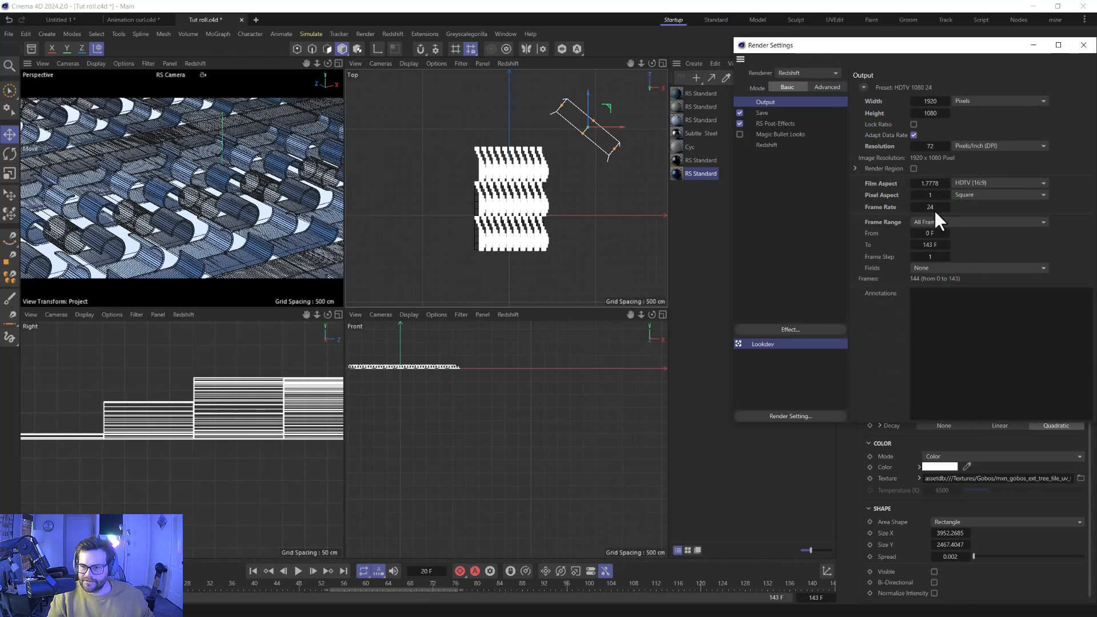
pyautogui.click(769, 114)
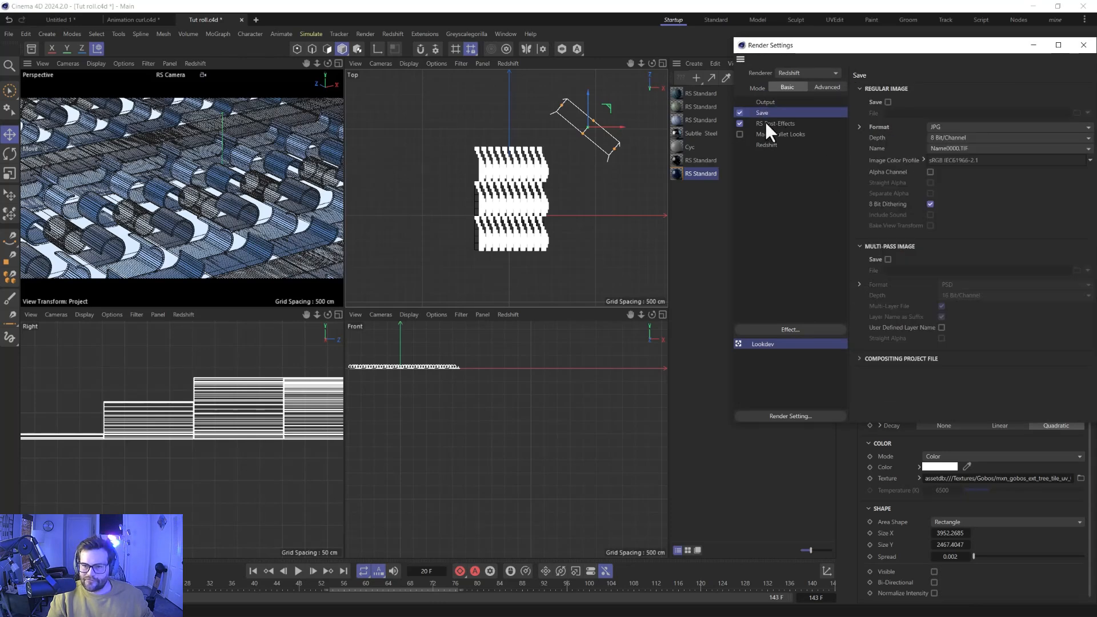
pyautogui.click(888, 102)
pyautogui.click(1083, 45)
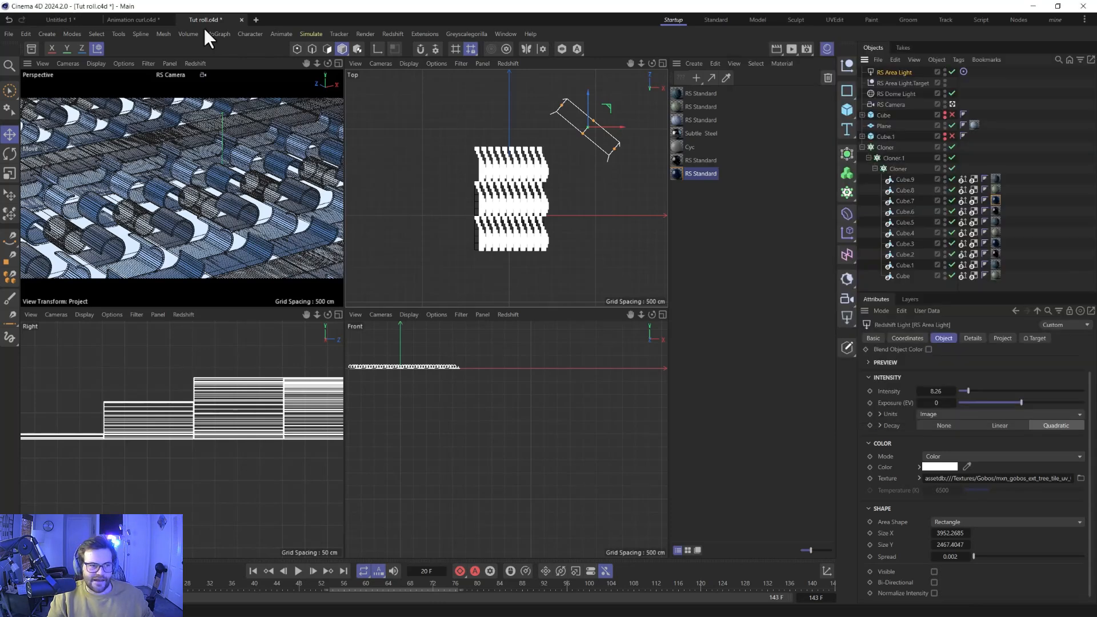
# - Save the project with assets as "animation loop to irender" in the animation loop folder
pyautogui.click(9, 34)
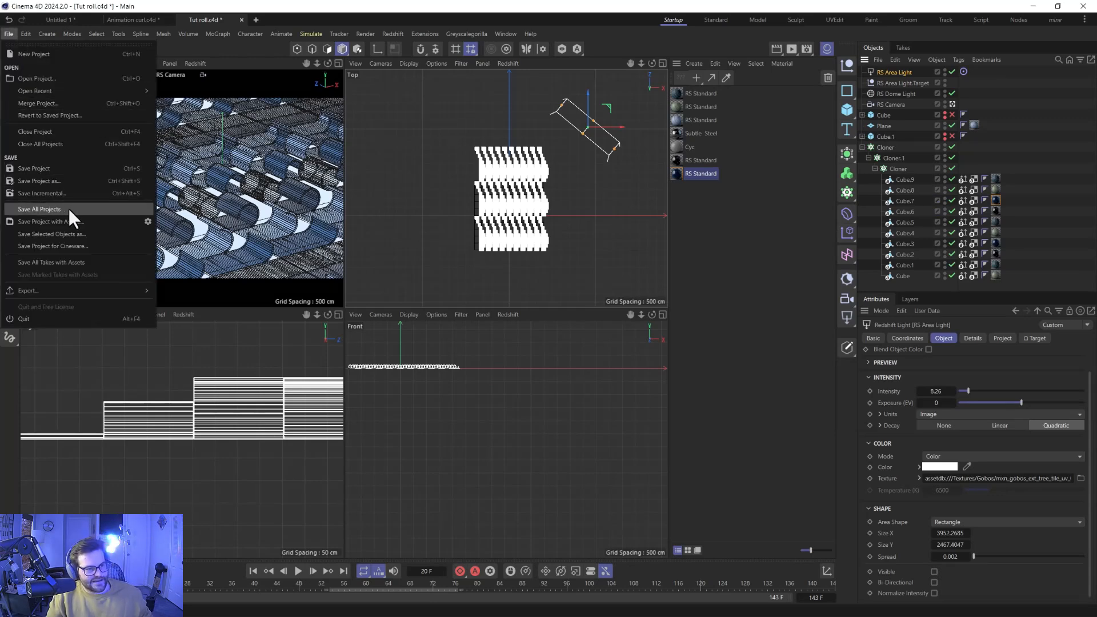
pyautogui.click(90, 218)
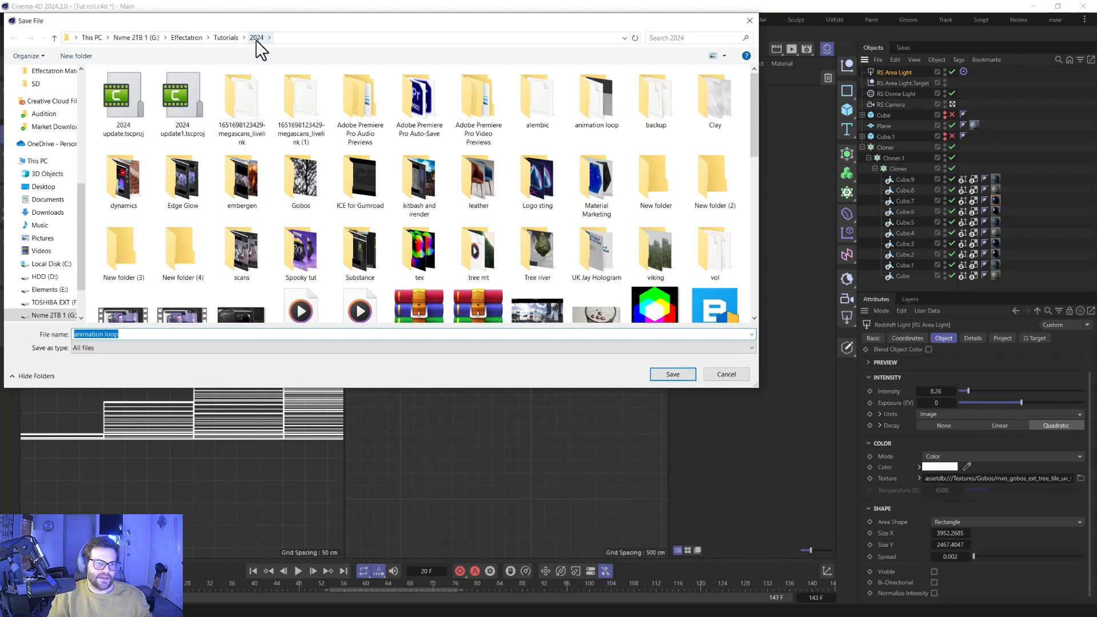
pyautogui.doubleClick(589, 100)
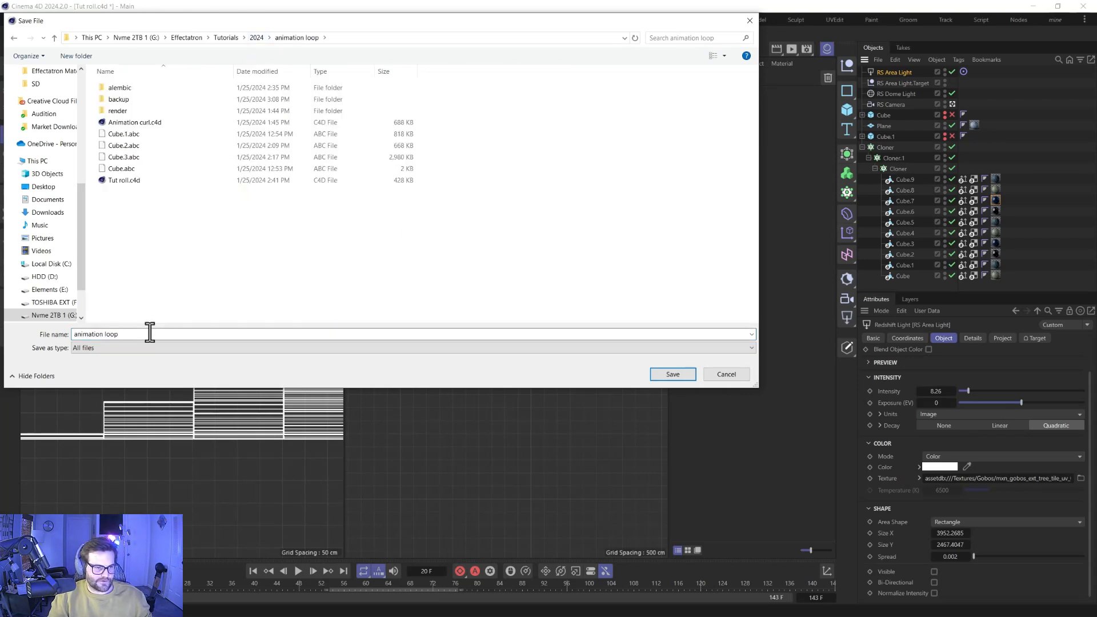
pyautogui.doubleClick(146, 335)
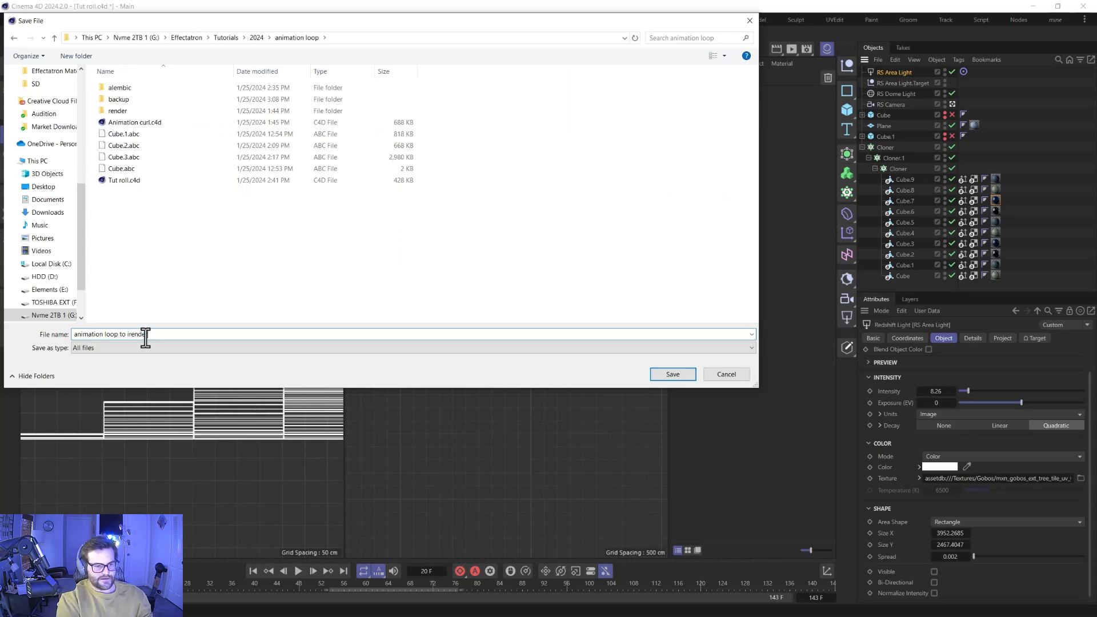
pyautogui.write('to irender')
pyautogui.click(663, 373)
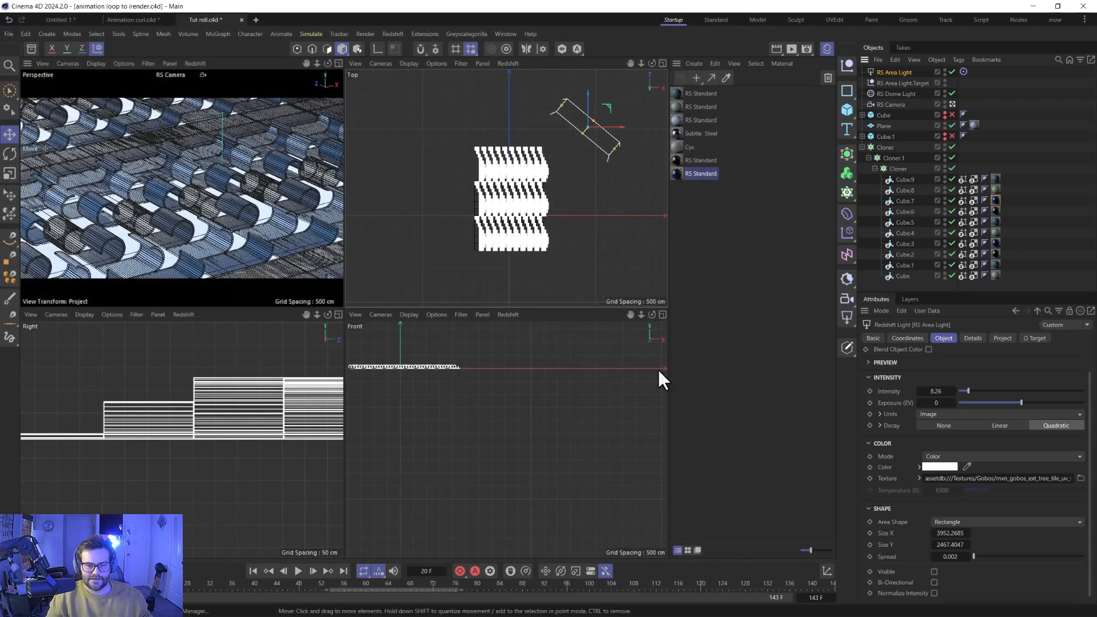
# - Close Cinema 4D and release its license from this computer in the Maxon App
pyautogui.click(1085, 7)
pyautogui.click(1034, 95)
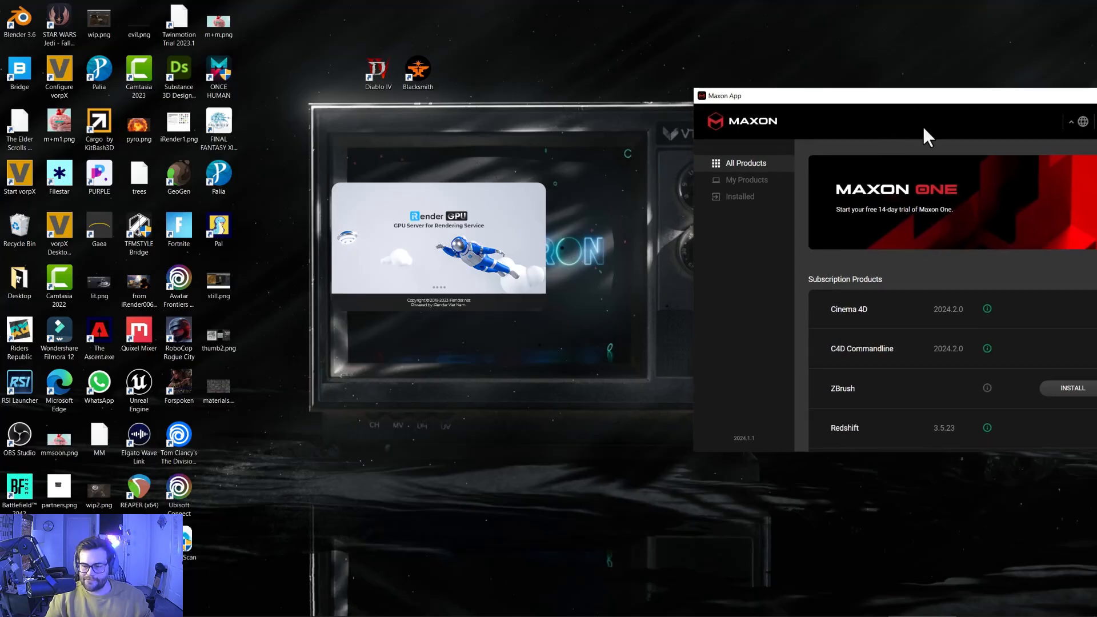
pyautogui.moveTo(901, 95); pyautogui.dragTo(1096, 95)
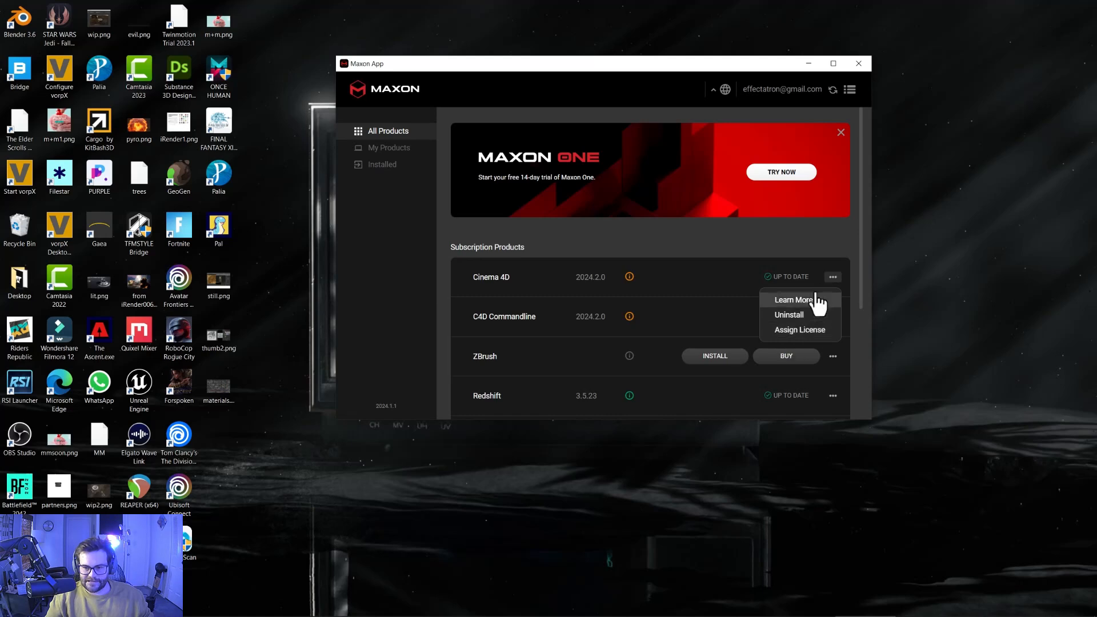
pyautogui.click(809, 63)
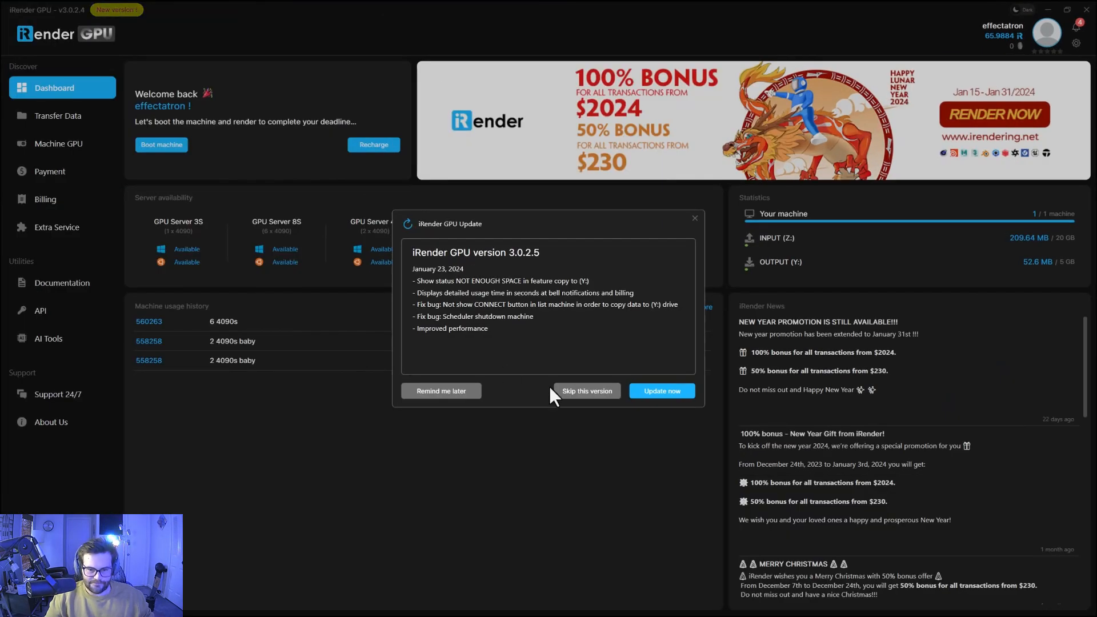
# - Skip the iRender GPU update and upload the "animation loop to irender" folder to the INPUT (Z:) storage
pyautogui.click(603, 399)
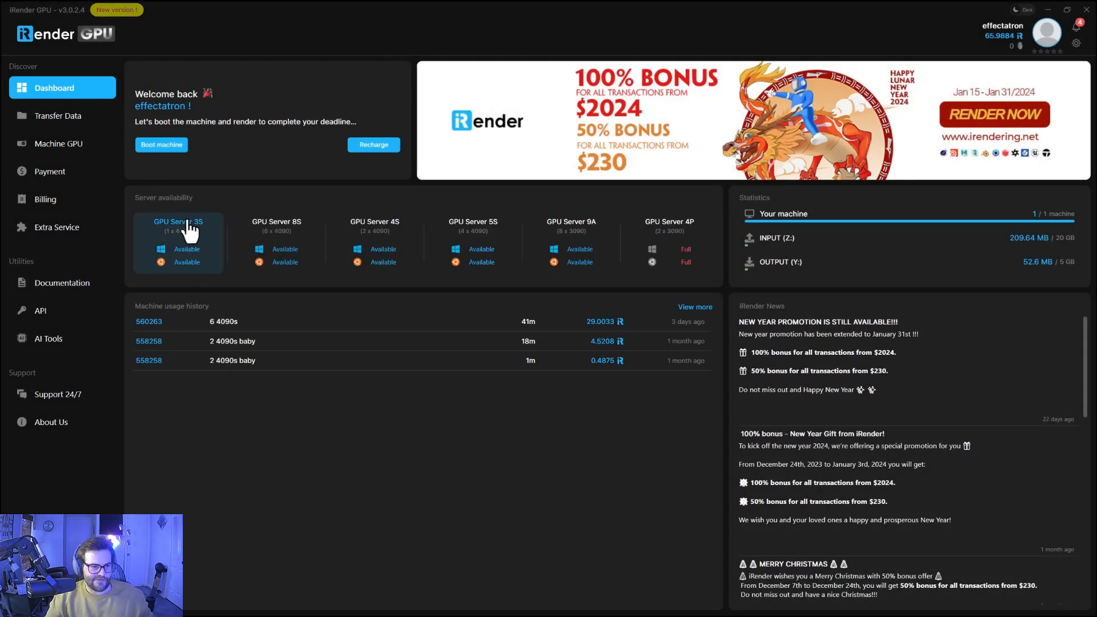
pyautogui.click(54, 119)
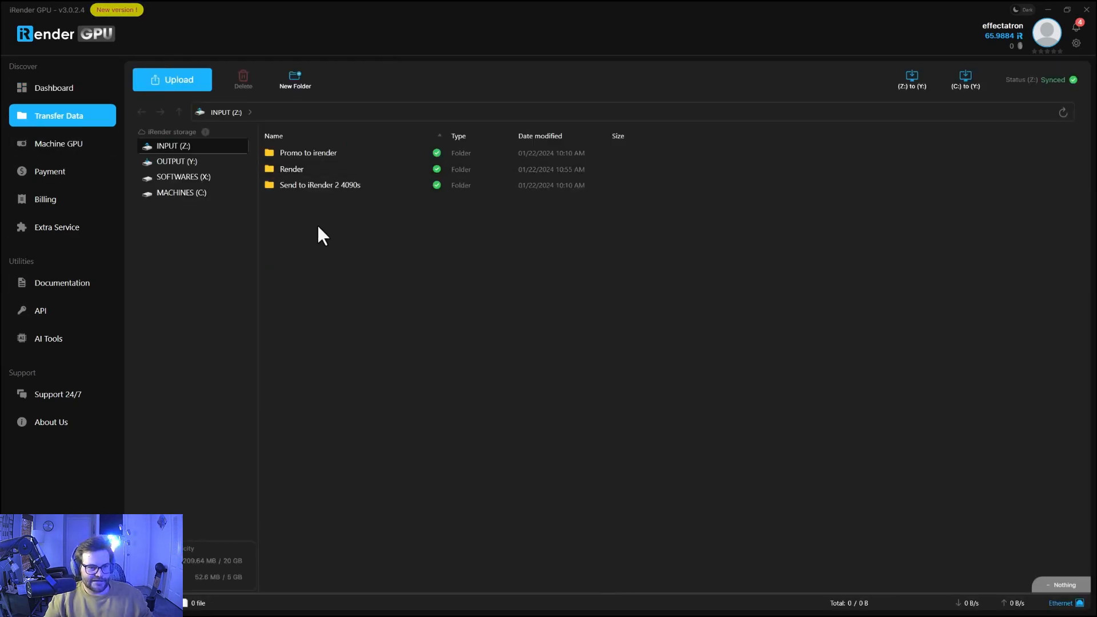
pyautogui.click(170, 82)
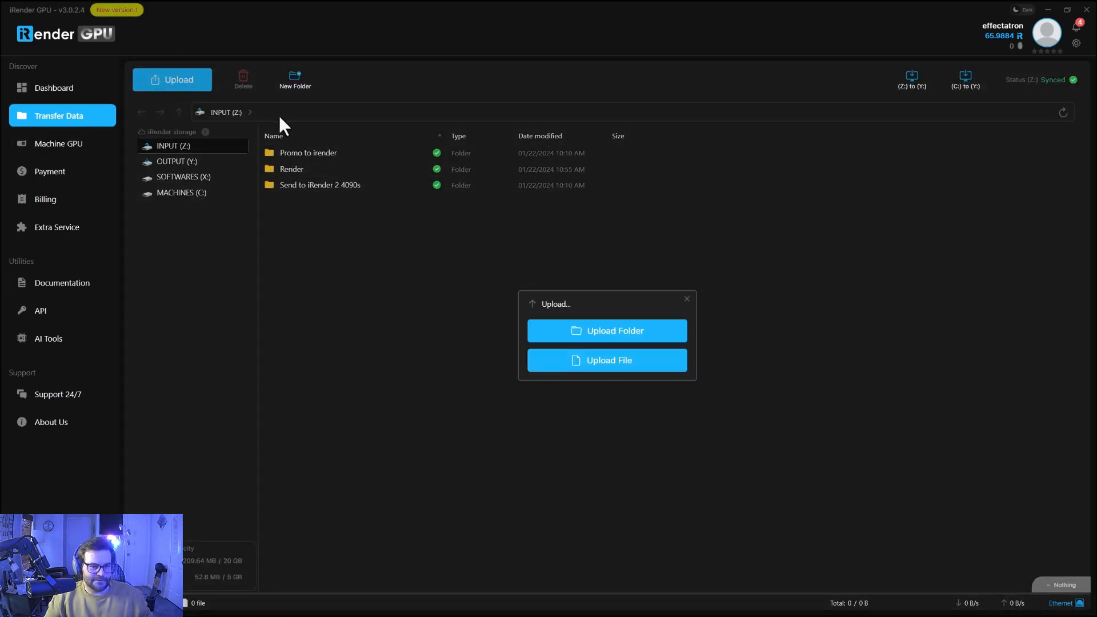
pyautogui.click(604, 337)
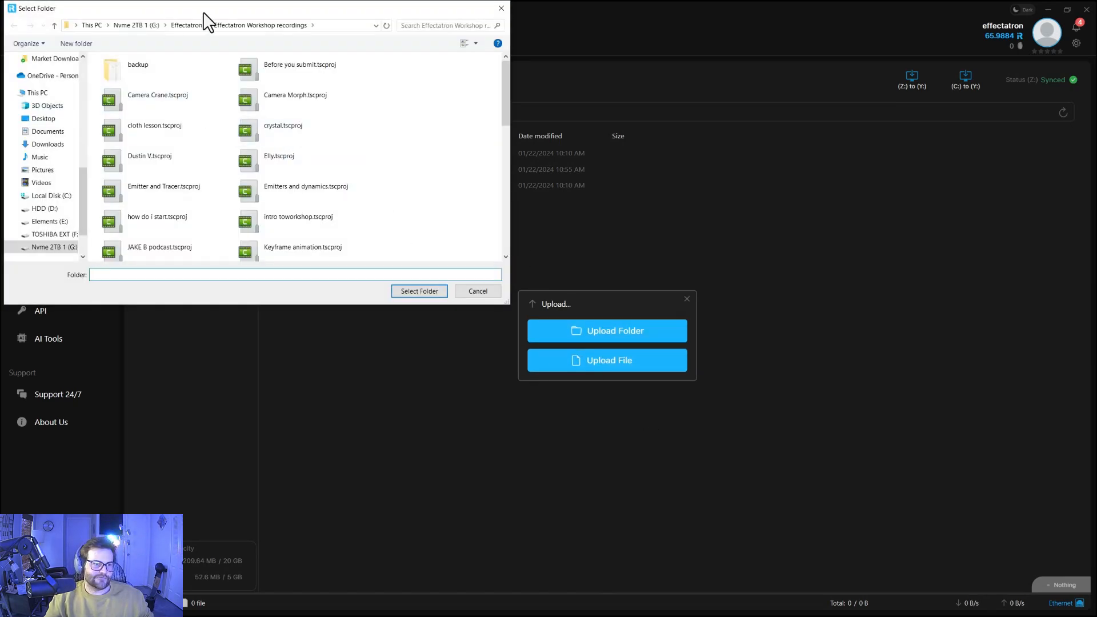
pyautogui.scroll(3, 70, 155)
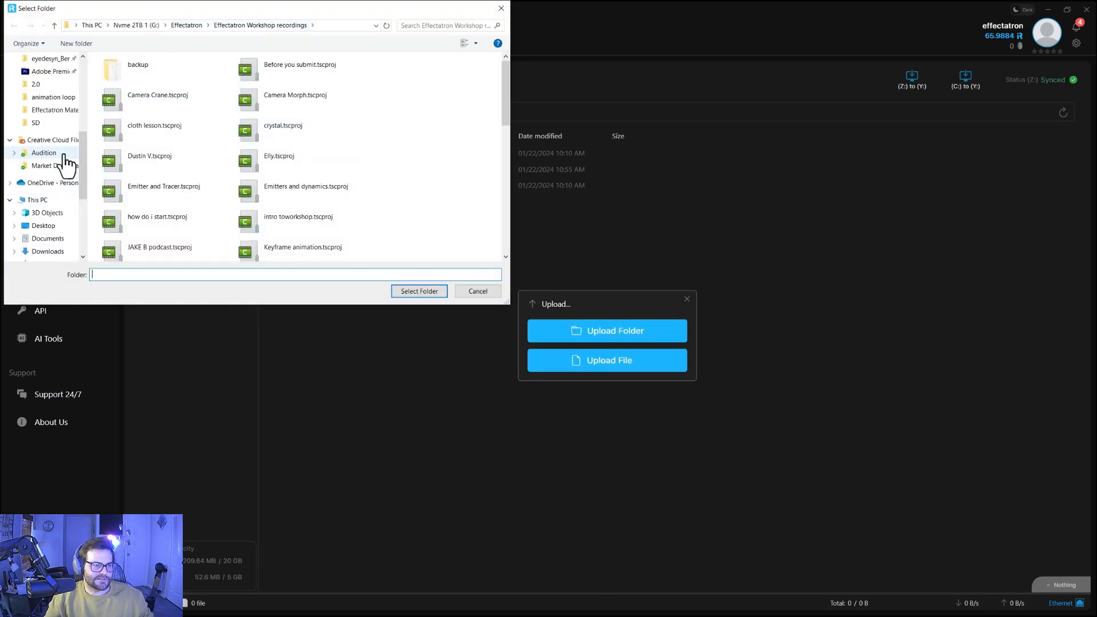
pyautogui.click(53, 99)
pyautogui.click(146, 87)
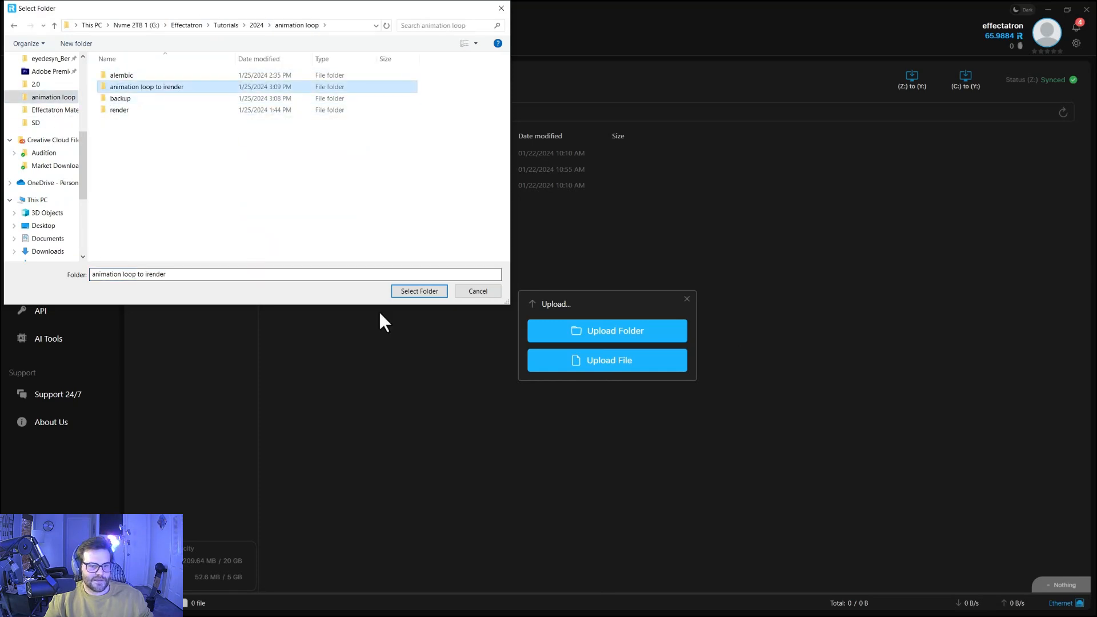
pyautogui.click(419, 291)
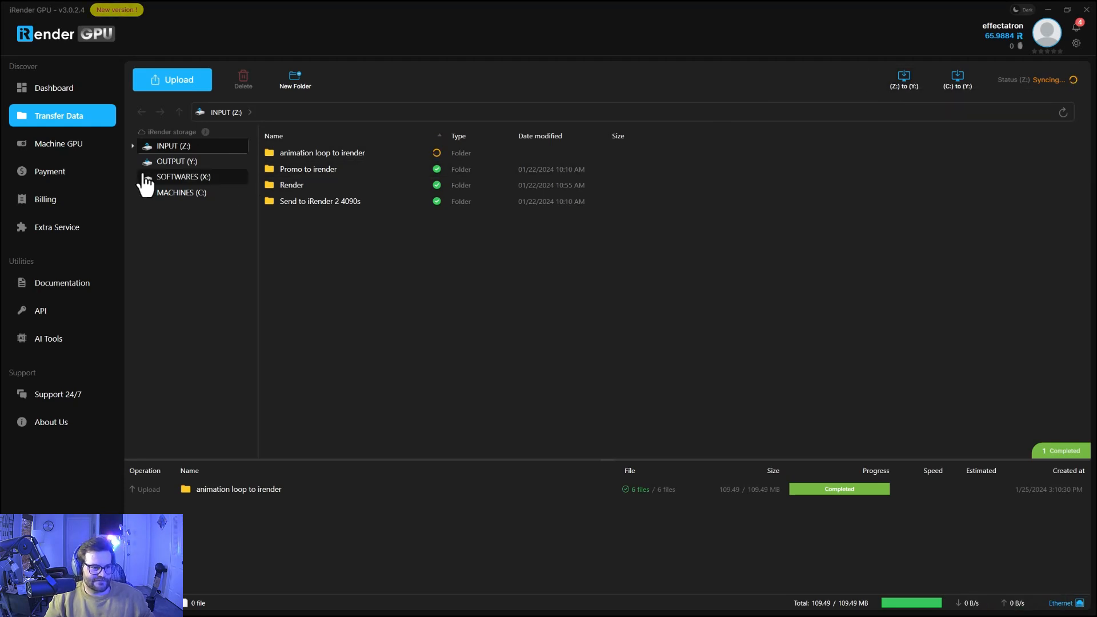
# - Boot the 6 RTX 4090 machine (GPU Server 8S) on the Pay as you go plan
pyautogui.click(50, 150)
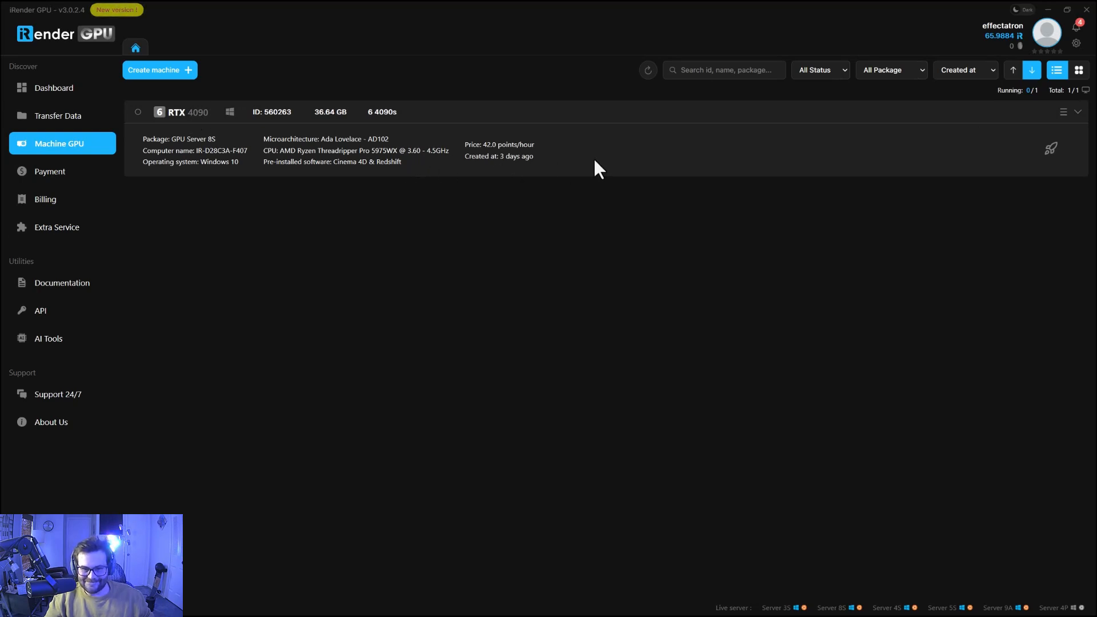
pyautogui.click(1051, 149)
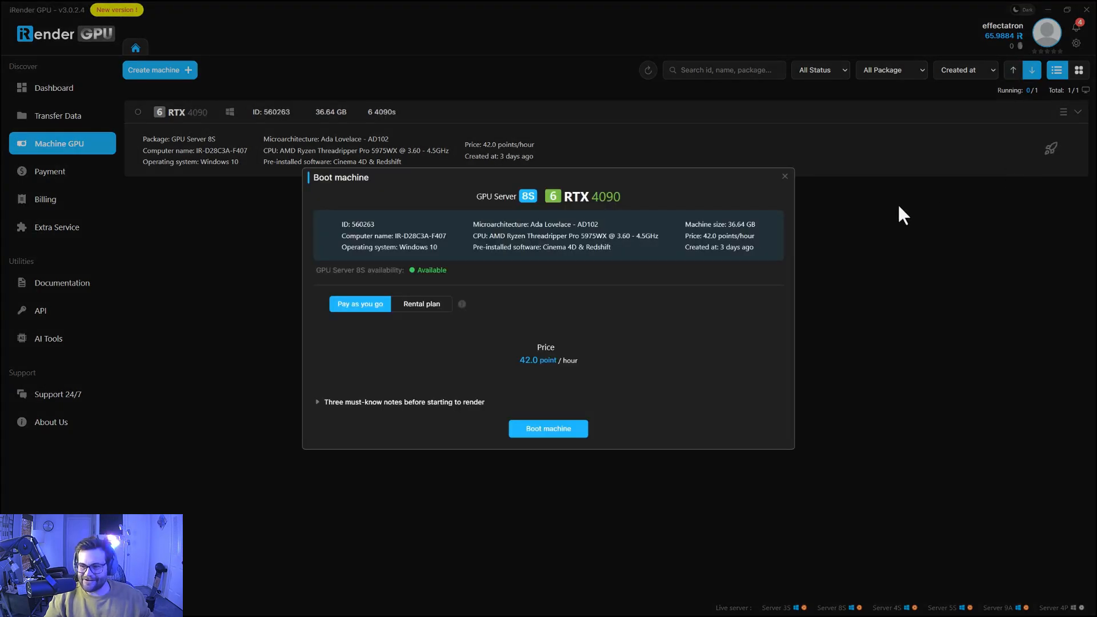
pyautogui.click(535, 430)
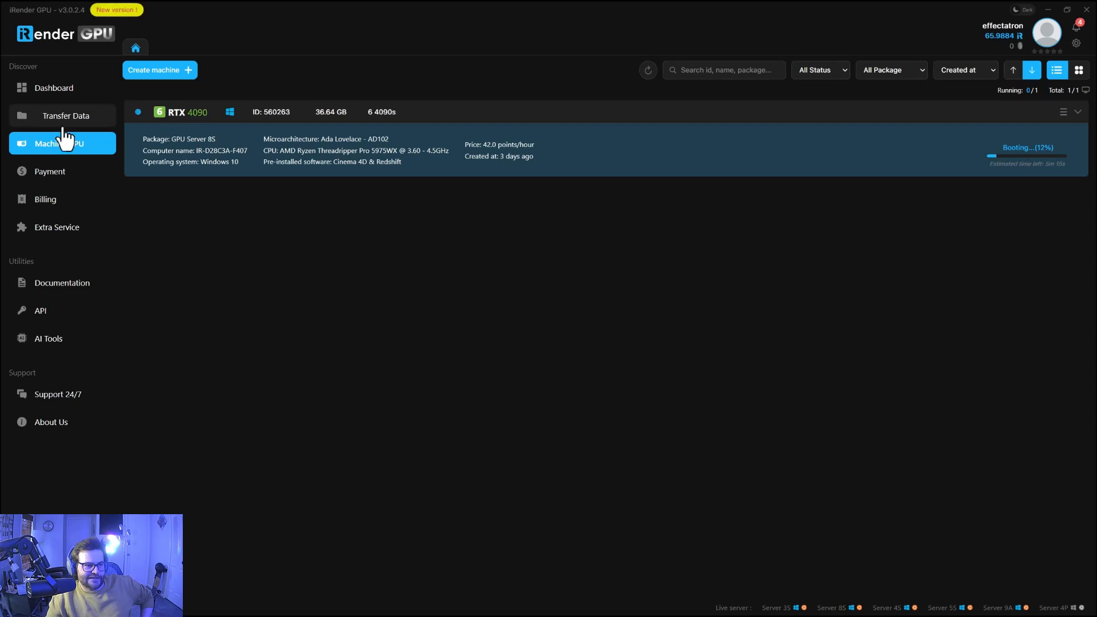
# - Check the transfer data and look over the GPU server packages offered for a new machine, without creating one
pyautogui.click(50, 116)
pyautogui.click(47, 143)
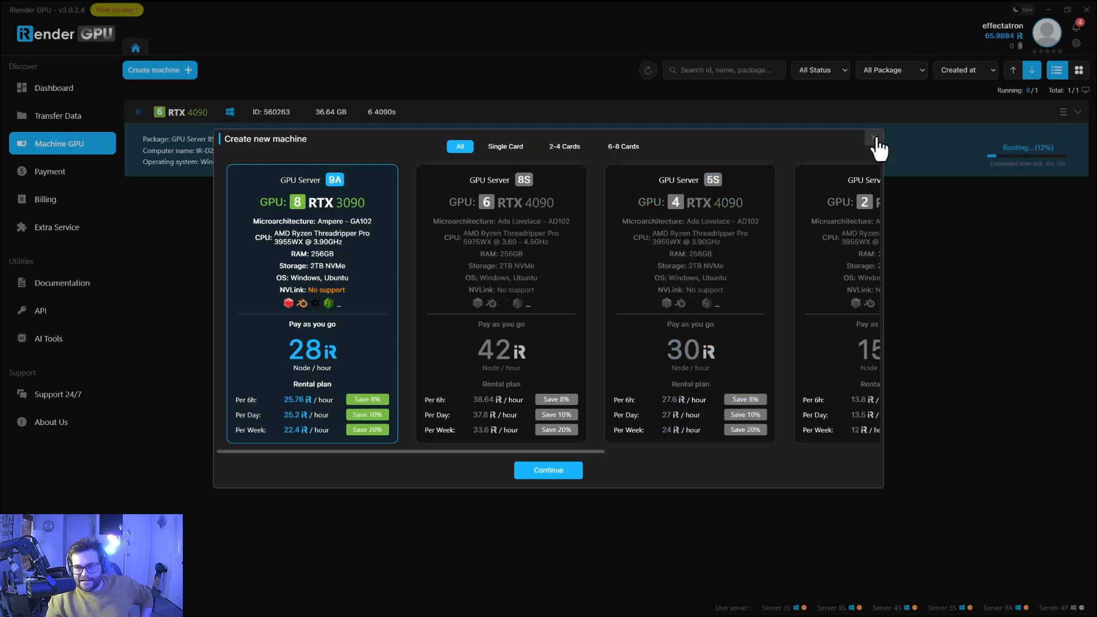
pyautogui.click(875, 138)
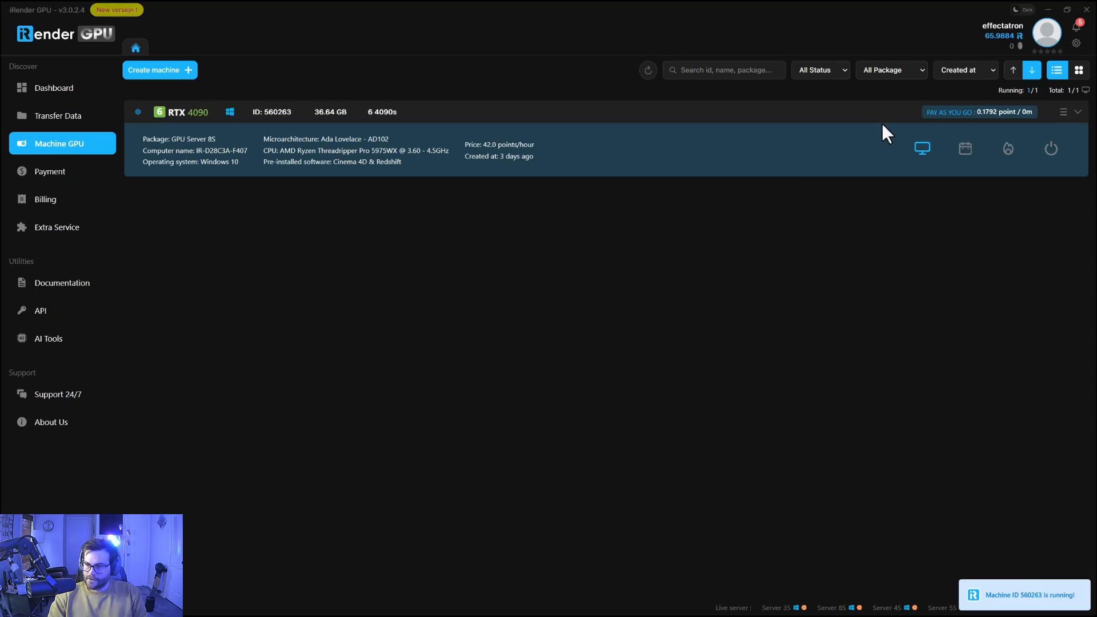
# - Connect to the machine through the N.Virginia gateway and assign the Cinema 4D license in its Maxon App
pyautogui.click(921, 148)
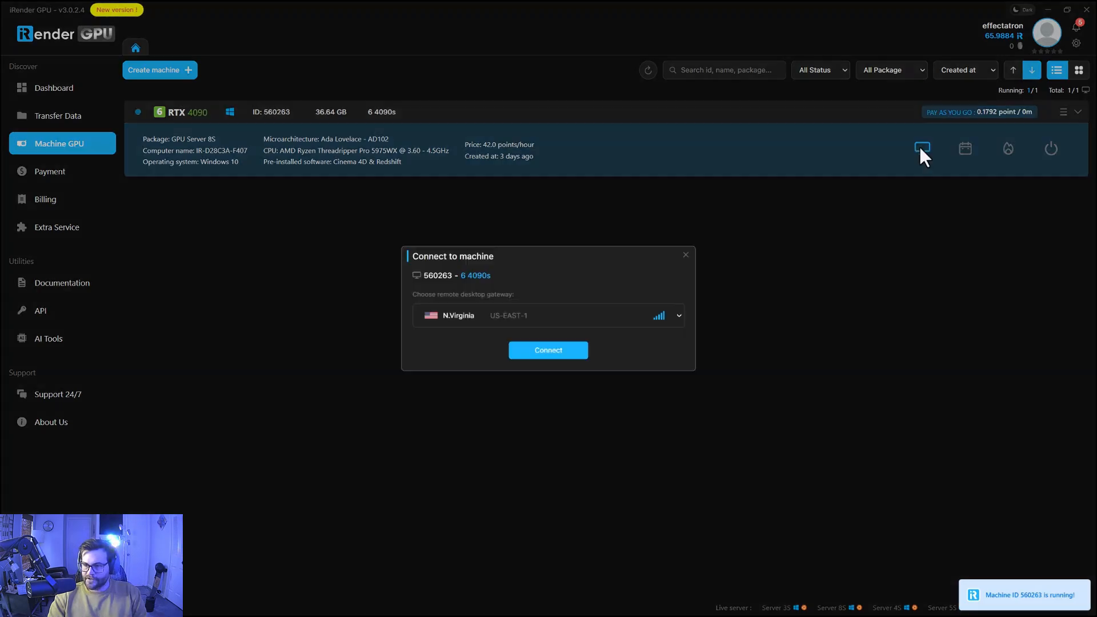
pyautogui.click(537, 350)
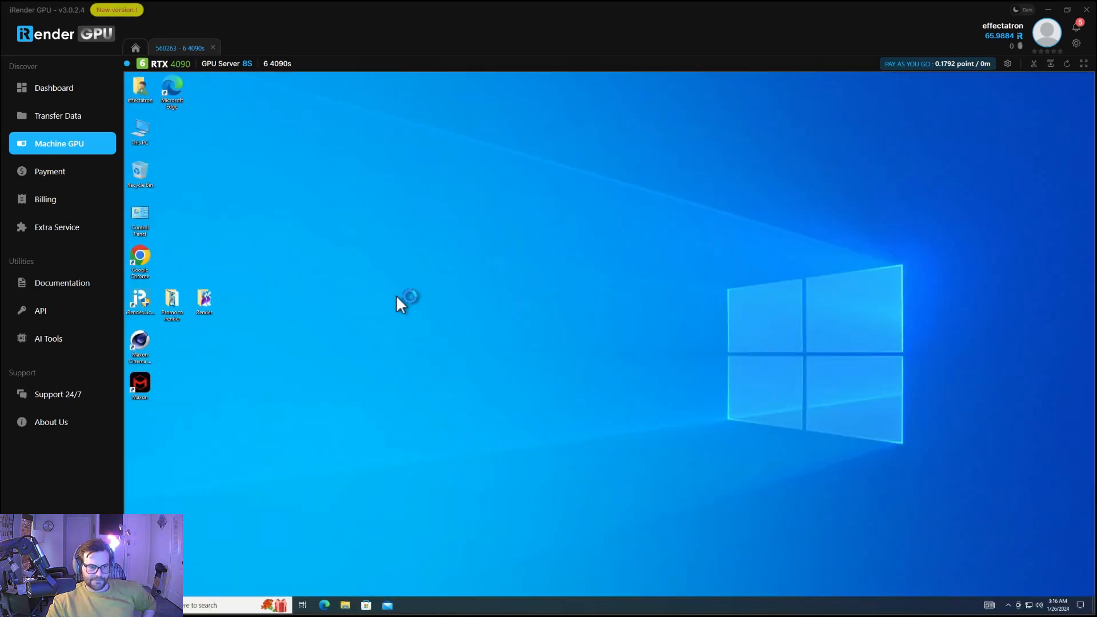
pyautogui.doubleClick(141, 389)
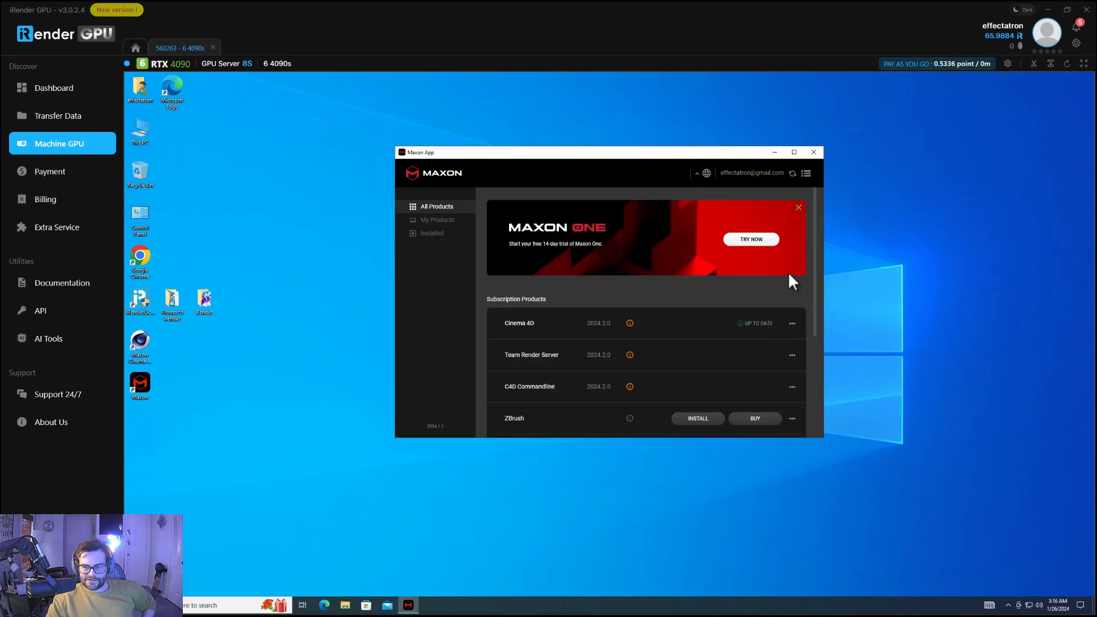
pyautogui.click(792, 324)
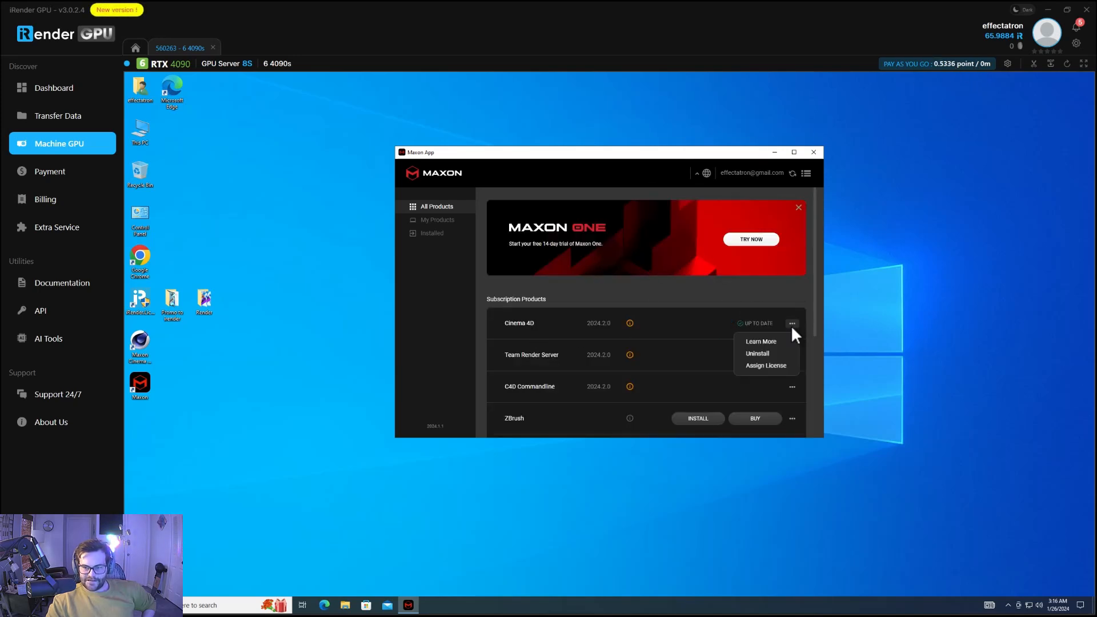
pyautogui.click(763, 367)
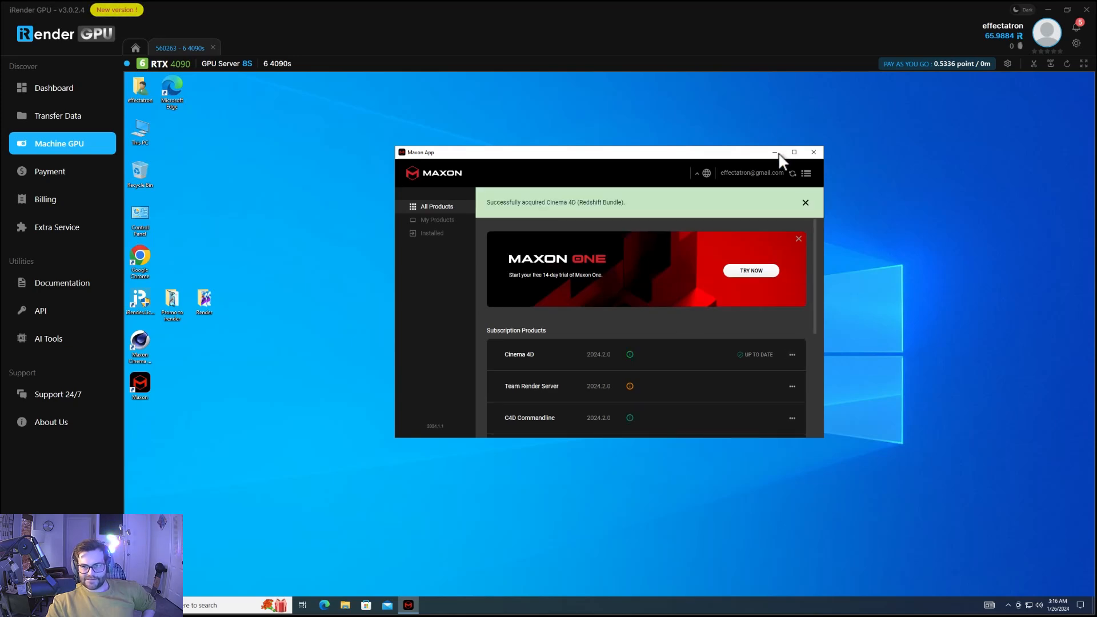
pyautogui.click(775, 152)
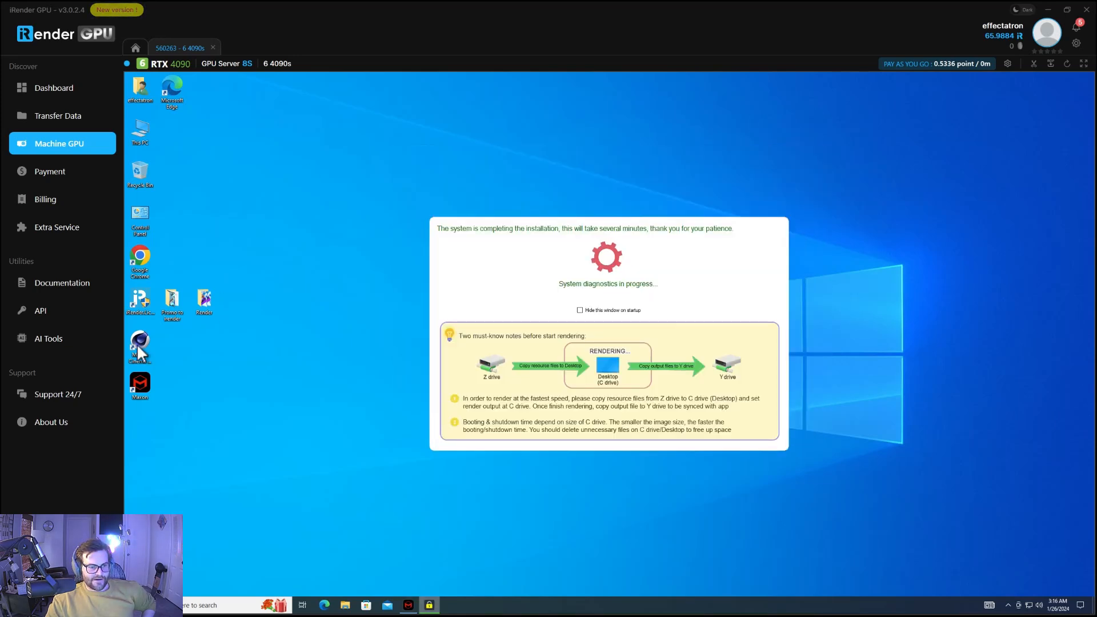
# - Copy the "animation loop to irender" folder from the remote machine's INPUT (Z:) drive to its Desktop
pyautogui.doubleClick(140, 130)
pyautogui.moveTo(504, 208); pyautogui.dragTo(505, 116)
pyautogui.doubleClick(692, 292)
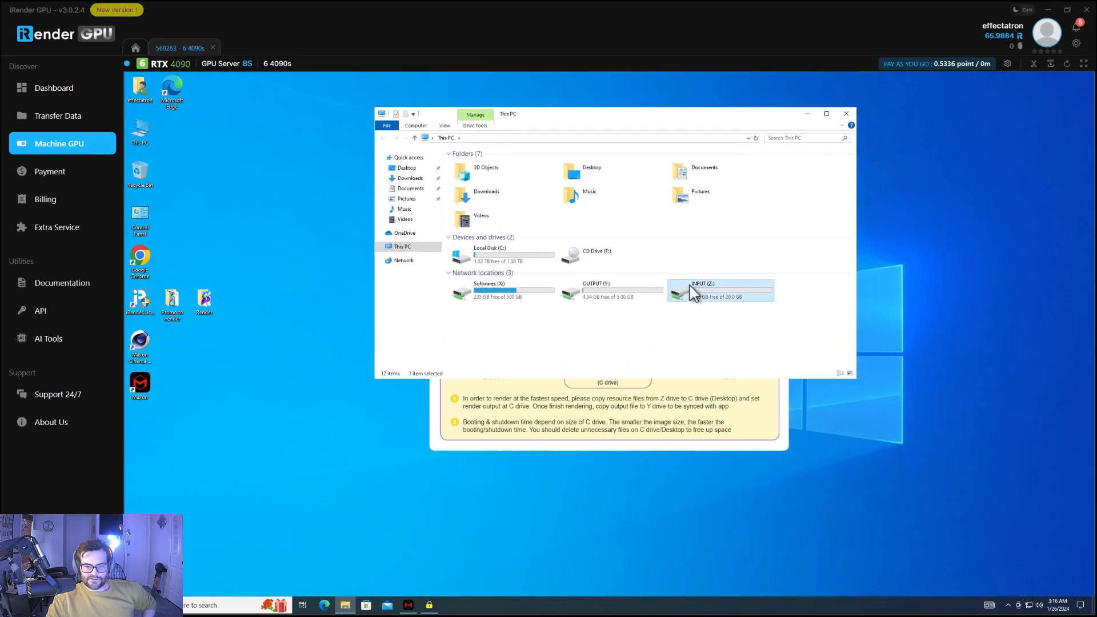
pyautogui.click(481, 165)
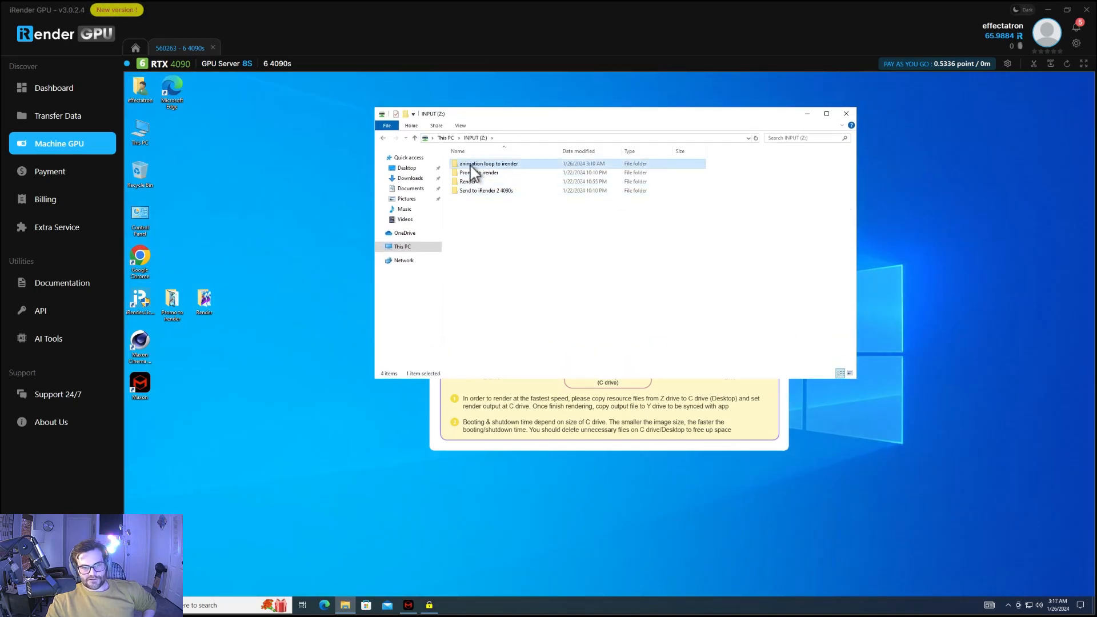
pyautogui.rightClick(471, 165)
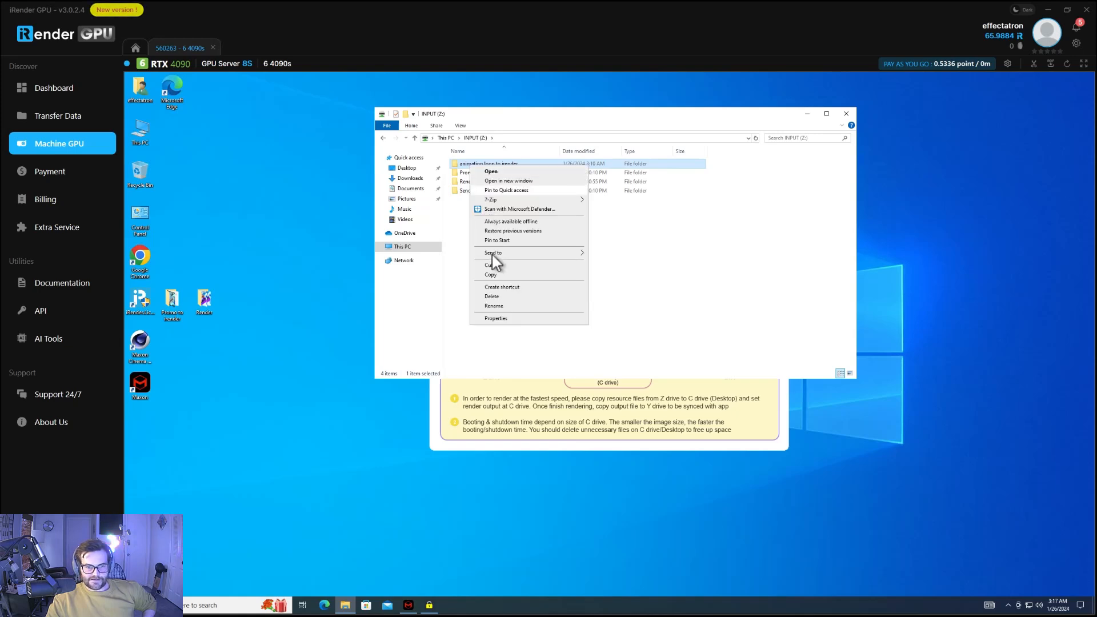
pyautogui.click(493, 275)
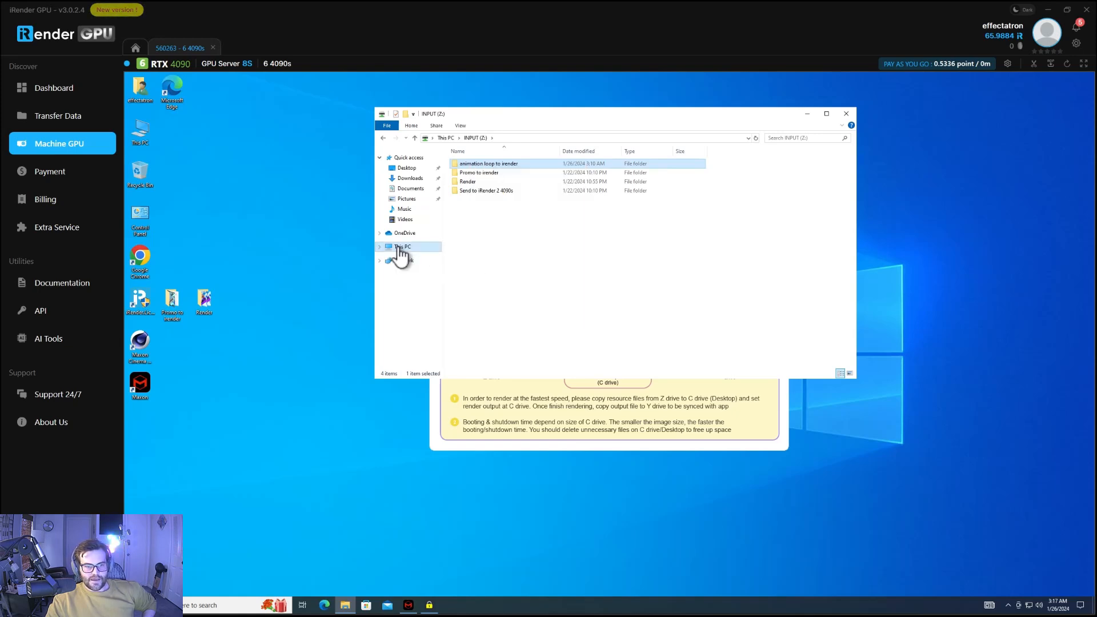
pyautogui.click(401, 248)
pyautogui.click(409, 167)
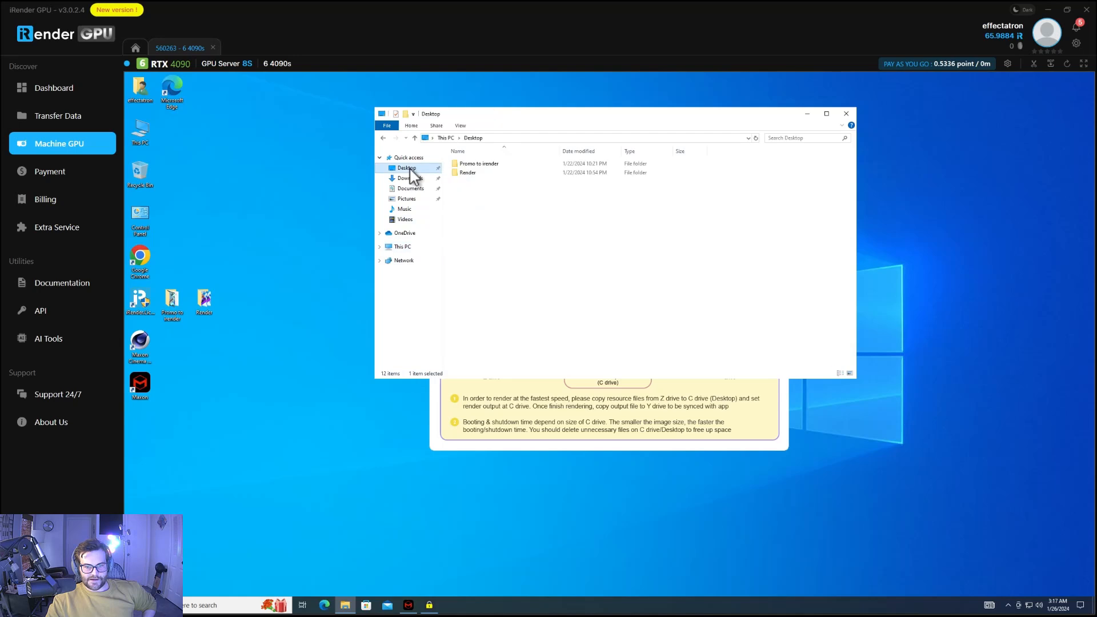
pyautogui.rightClick(479, 219)
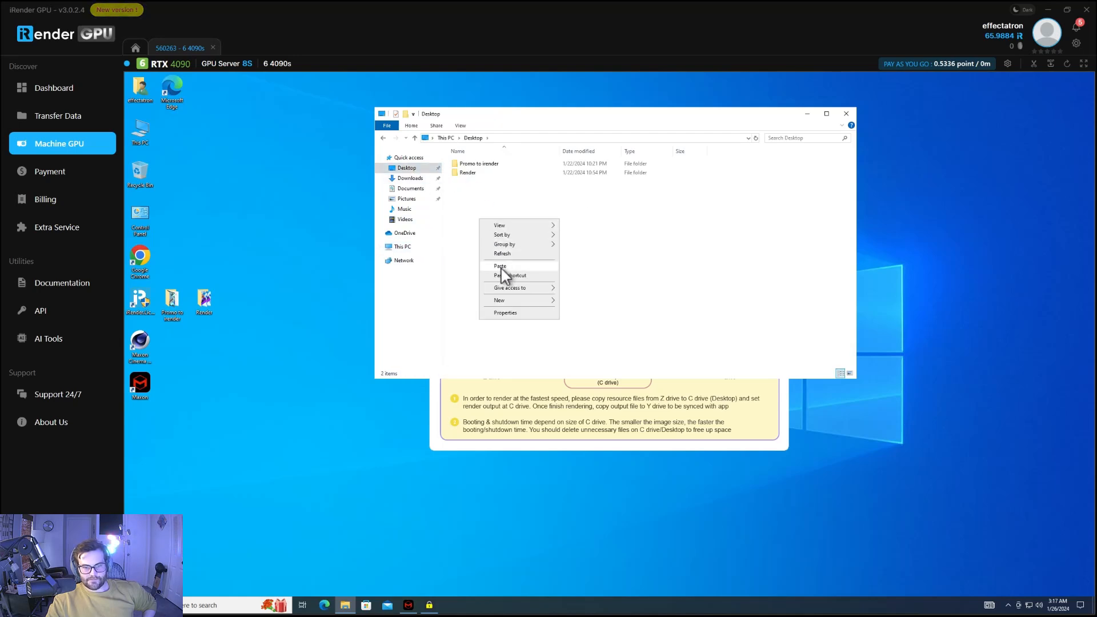
pyautogui.click(501, 268)
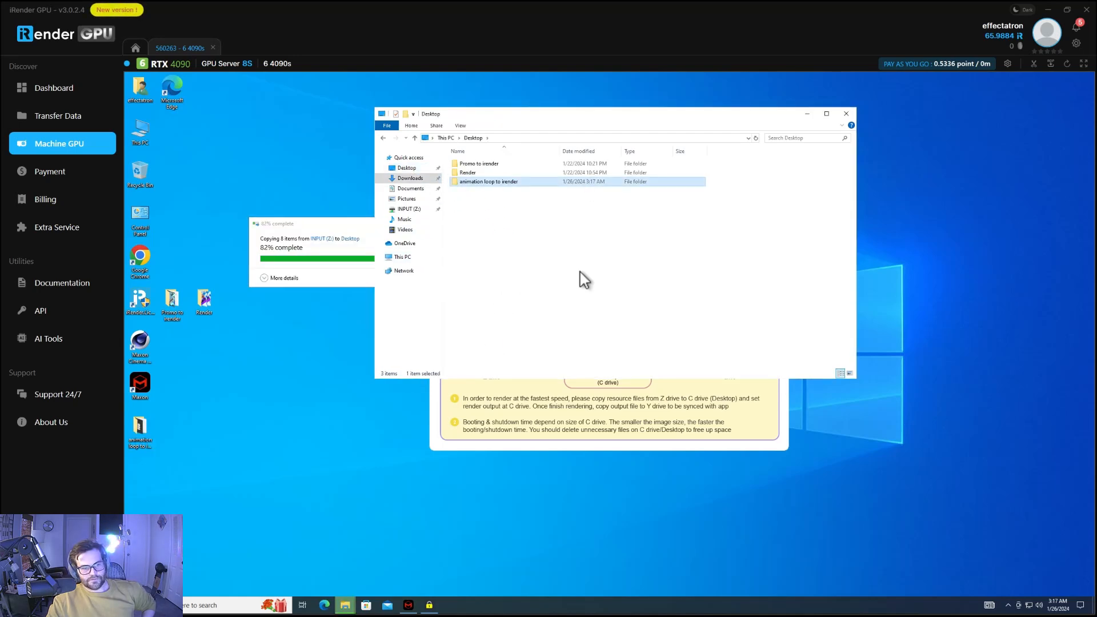
# - Open the Cinema 4D project file in the copied "animation loop to irender" folder on the remote machine
pyautogui.doubleClick(453, 183)
pyautogui.click(459, 174)
pyautogui.doubleClick(460, 174)
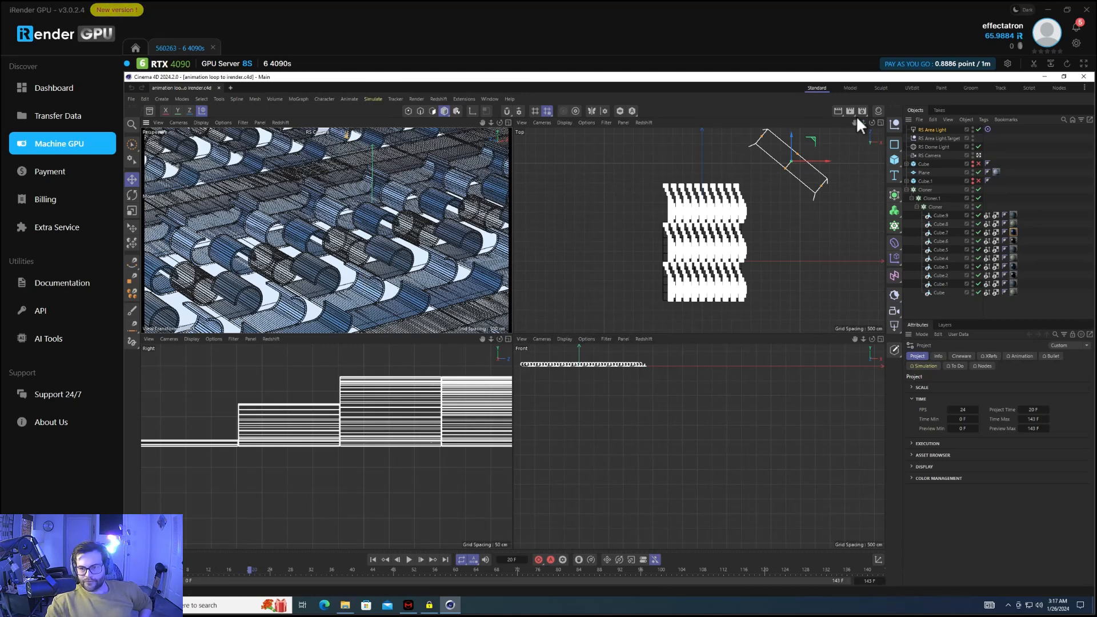
# - Open the Redshift RenderView in the remote Cinema 4D and start a test render
pyautogui.click(439, 99)
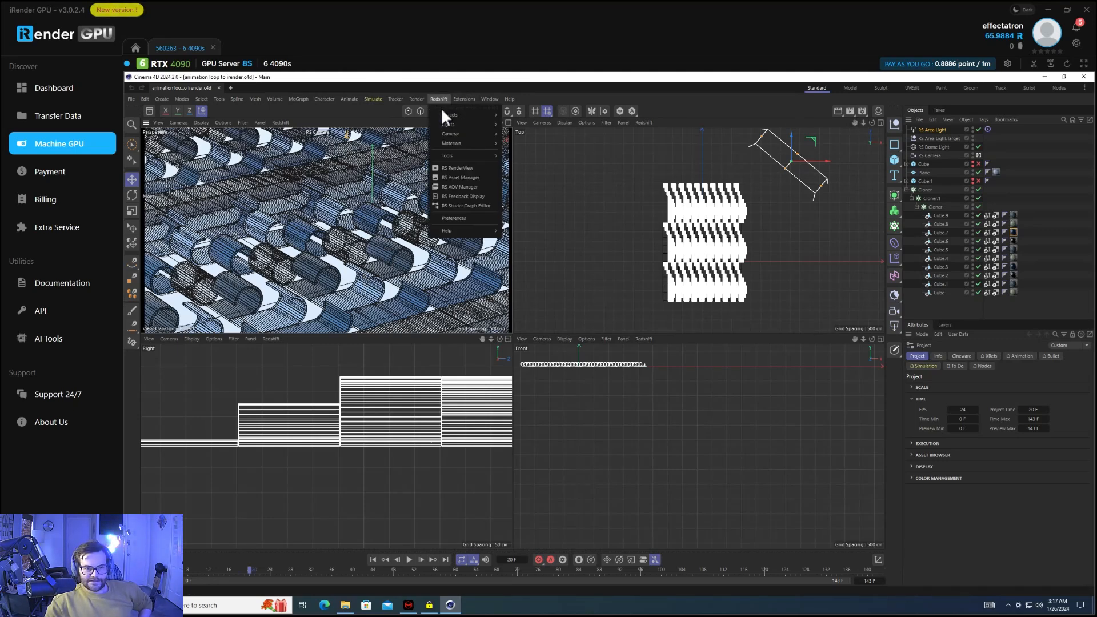
pyautogui.click(457, 167)
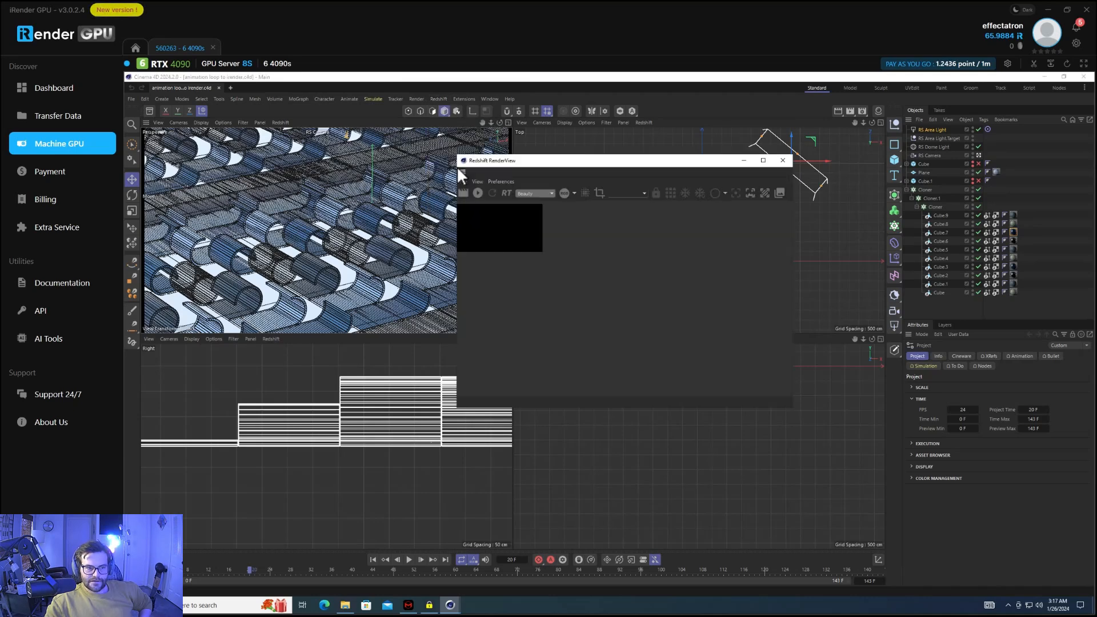
pyautogui.click(477, 194)
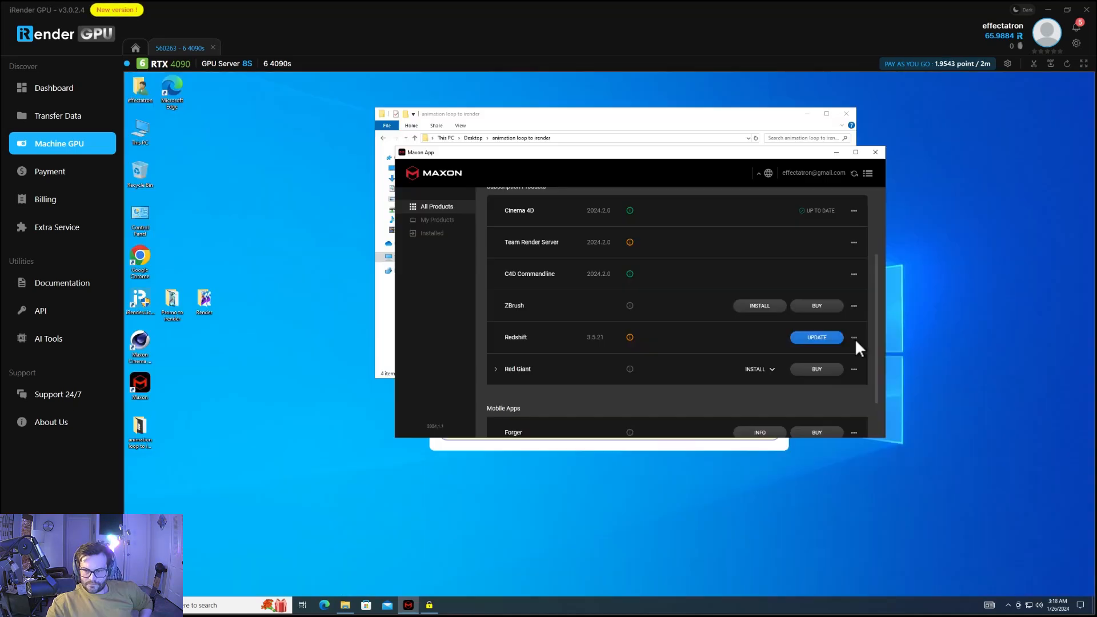
# - Assign the Redshift license to the remote machine in the Maxon App, going through license management, and put the app away
pyautogui.click(854, 338)
pyautogui.click(829, 381)
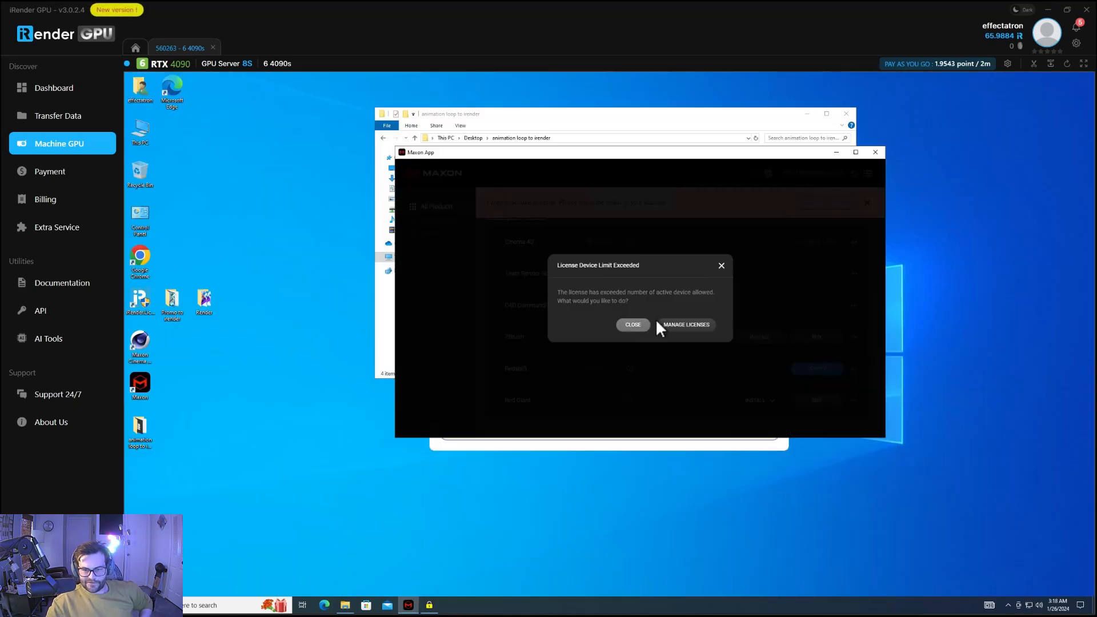
pyautogui.click(675, 324)
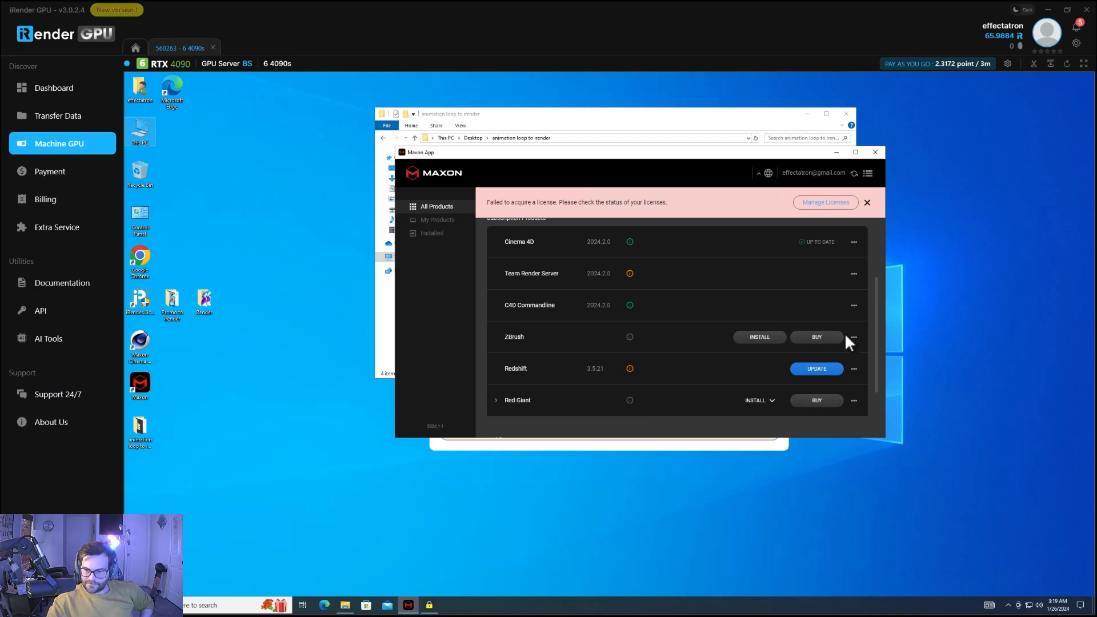
pyautogui.click(855, 369)
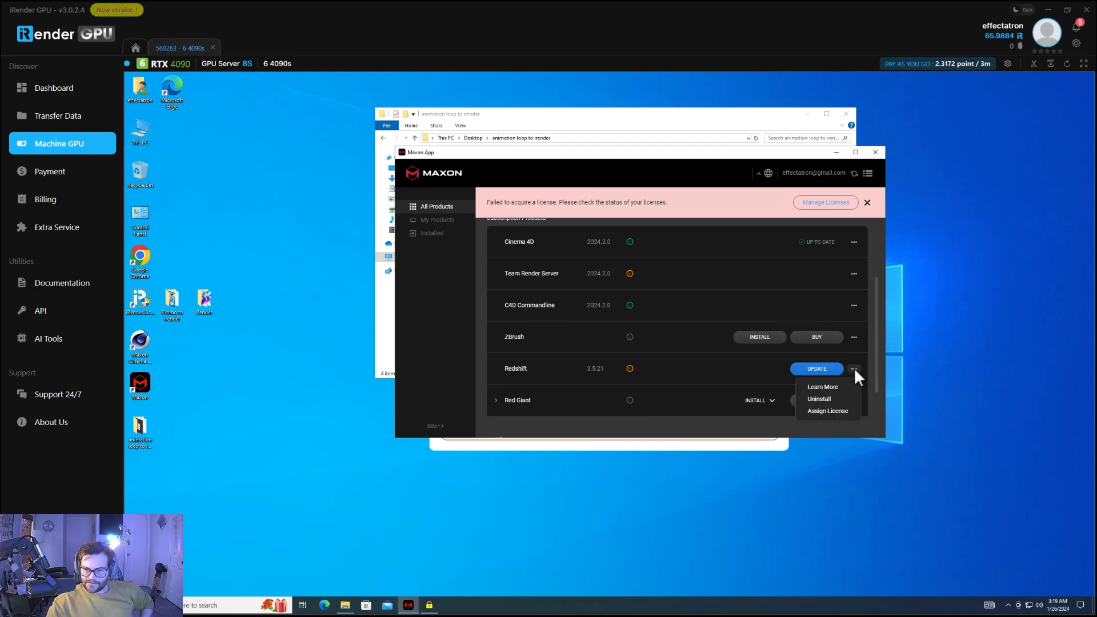
pyautogui.click(834, 410)
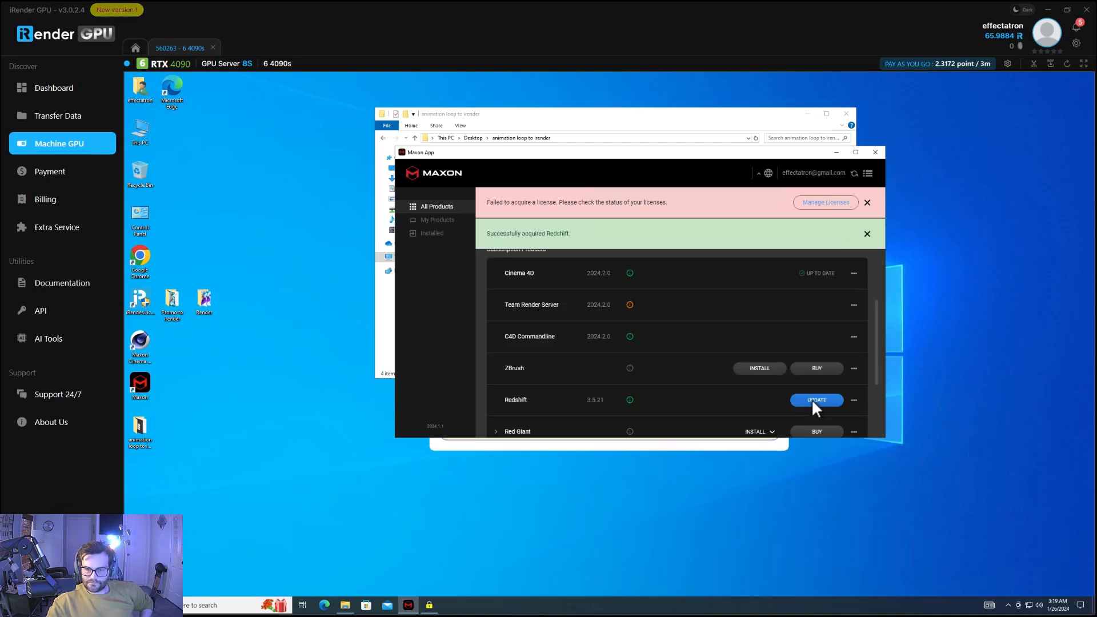
pyautogui.click(835, 153)
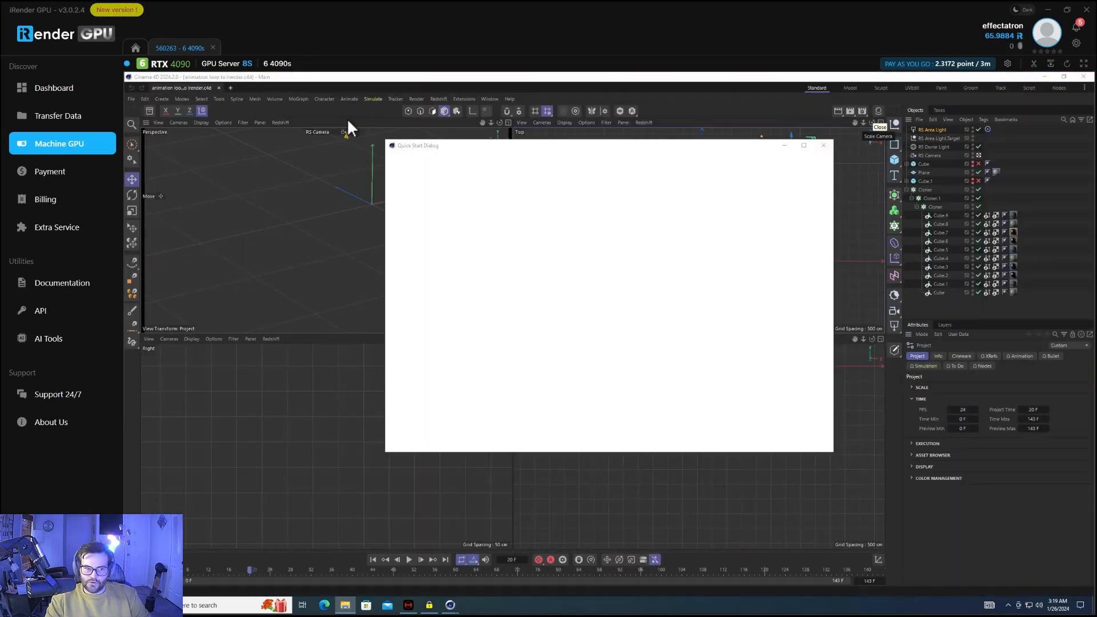
# - Check which compute devices are enabled in Cinema 4D's Redshift renderer preferences
pyautogui.click(132, 99)
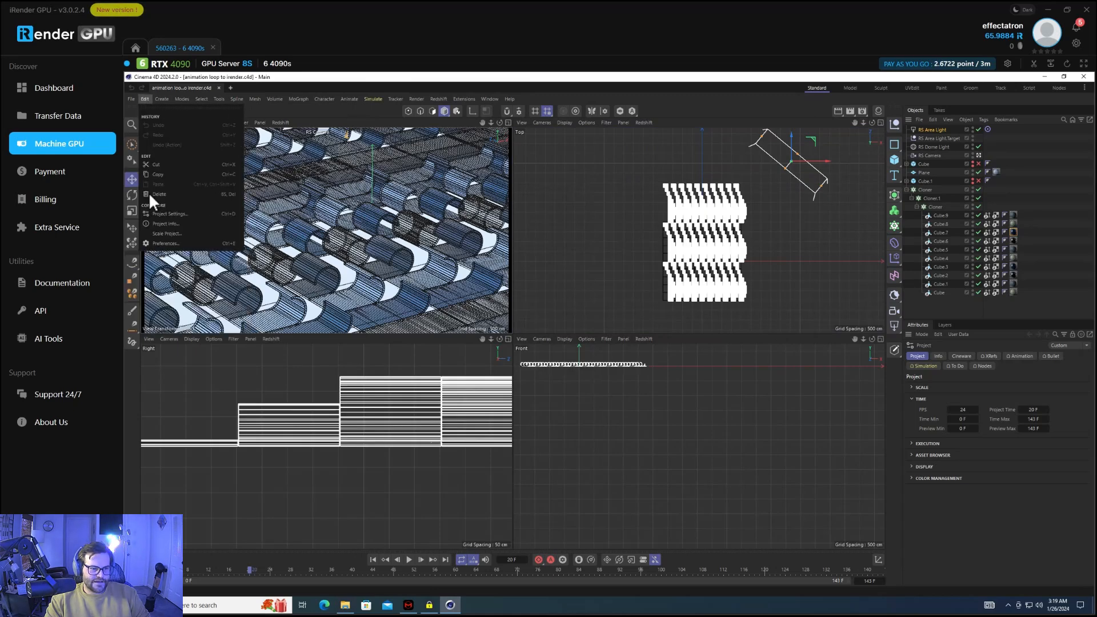
pyautogui.click(173, 245)
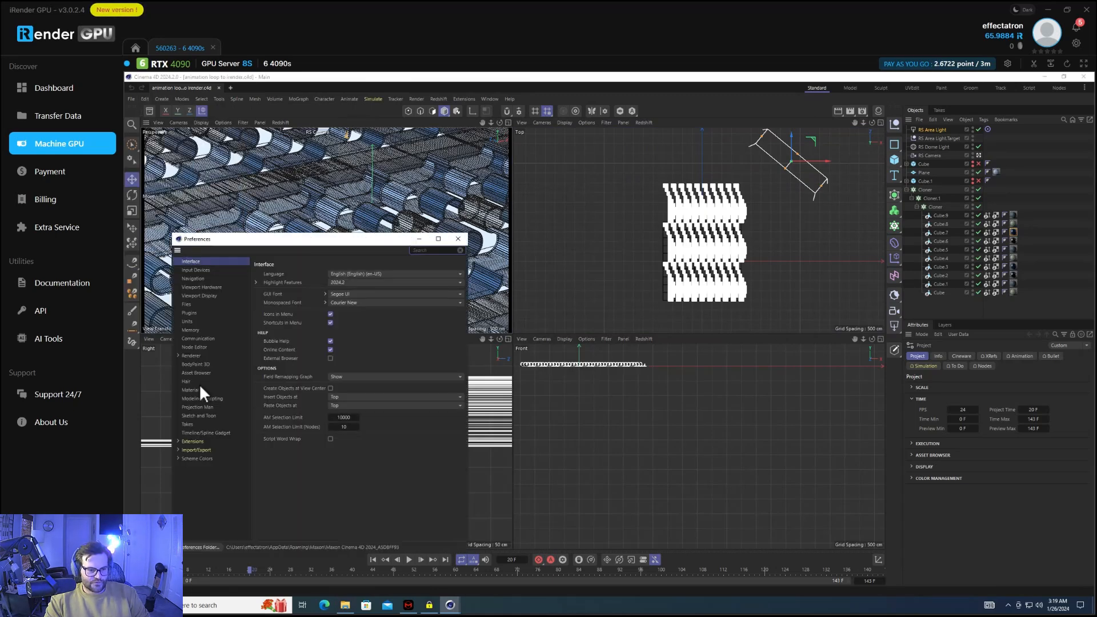
pyautogui.click(178, 355)
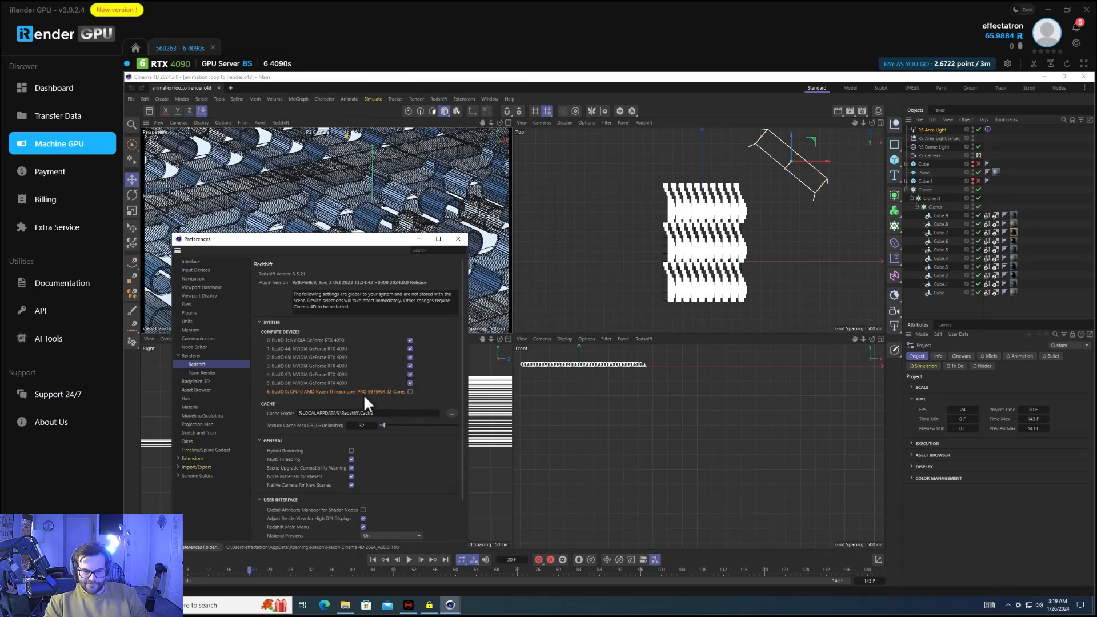
pyautogui.click(464, 238)
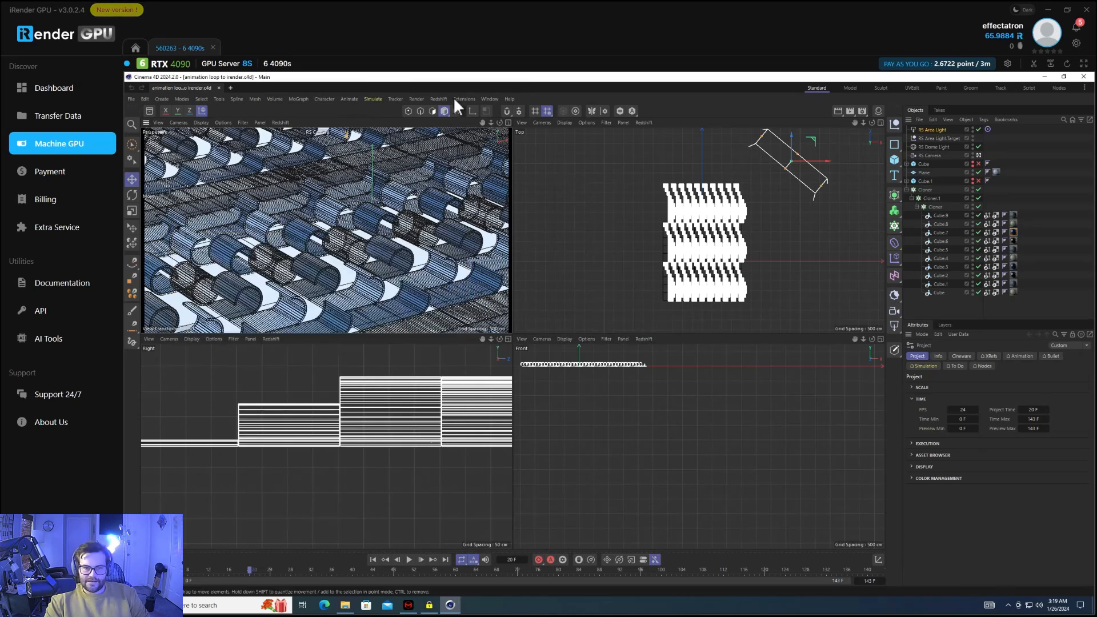
# - Run a test render of the scene in the Redshift RenderView and close the view
pyautogui.click(436, 98)
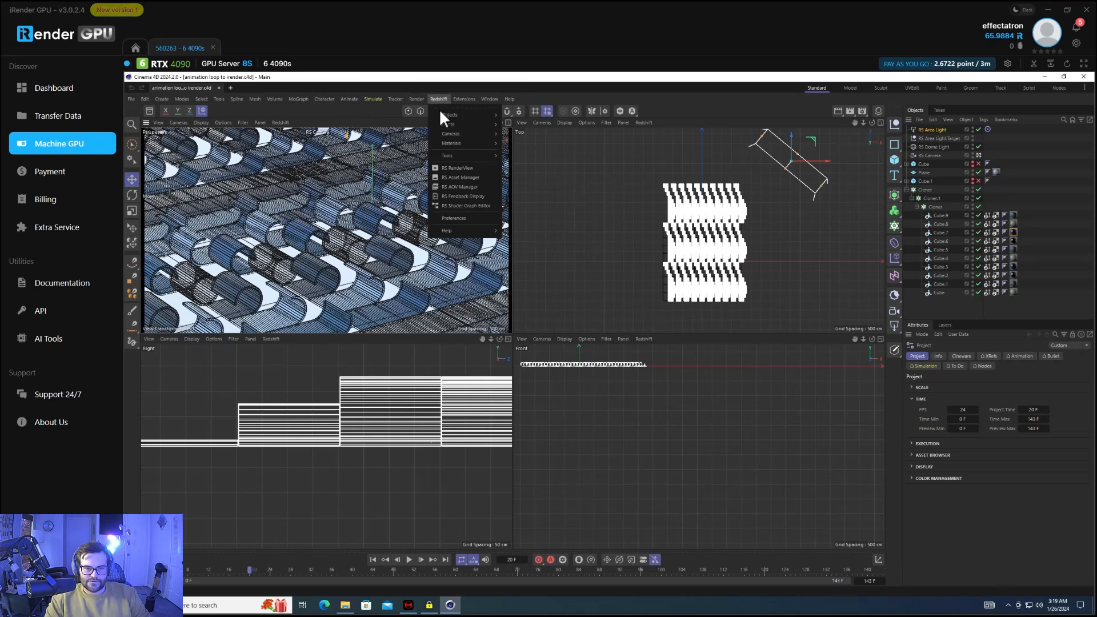
pyautogui.click(456, 168)
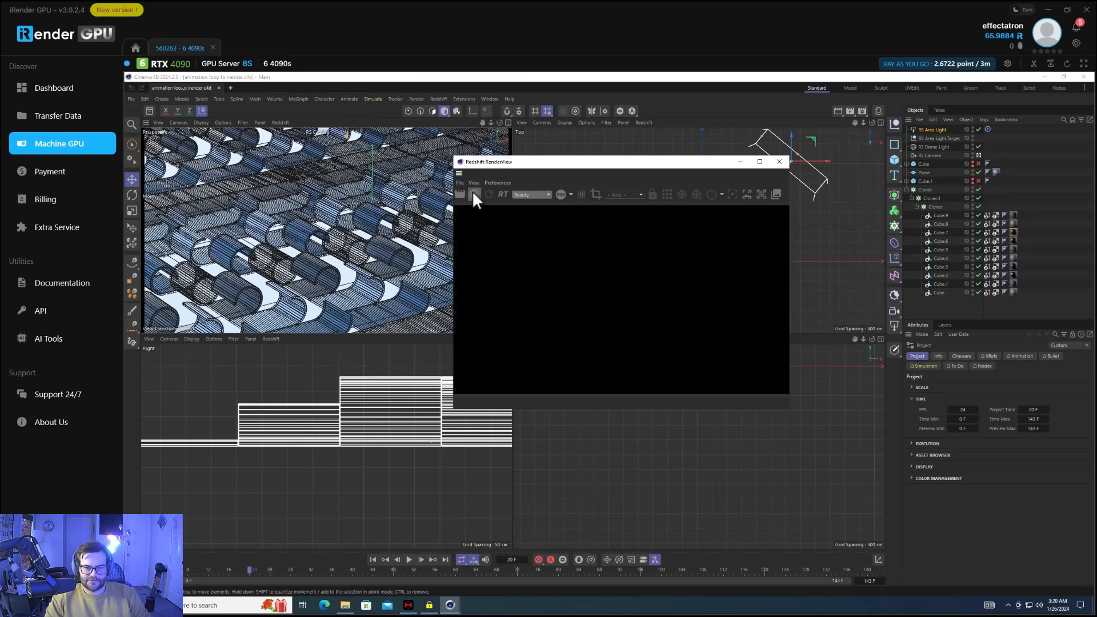
pyautogui.click(474, 194)
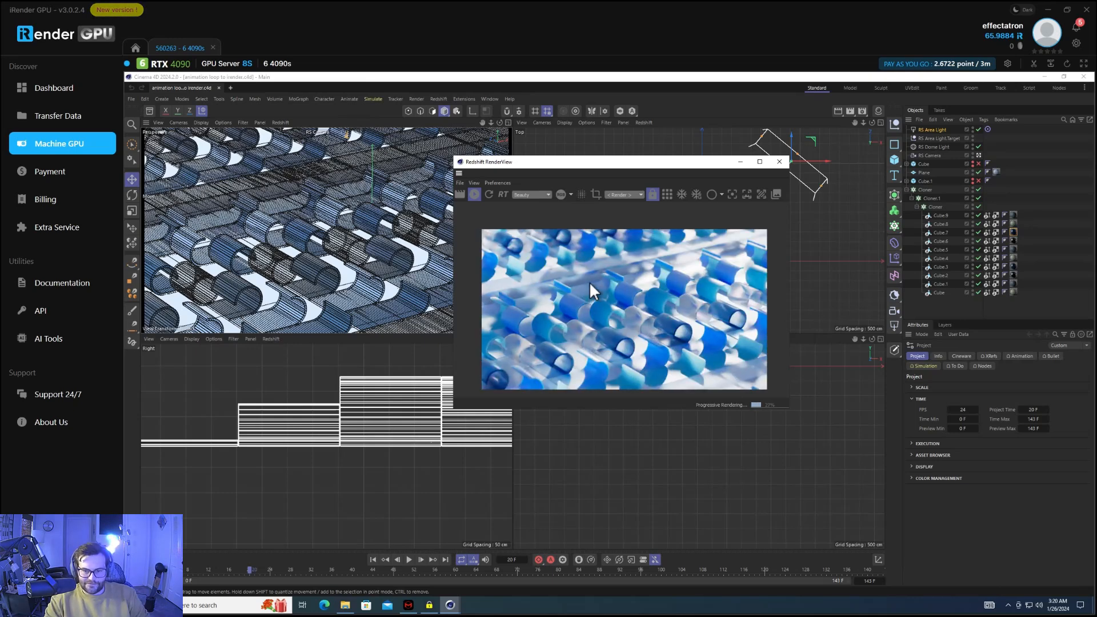
pyautogui.click(780, 162)
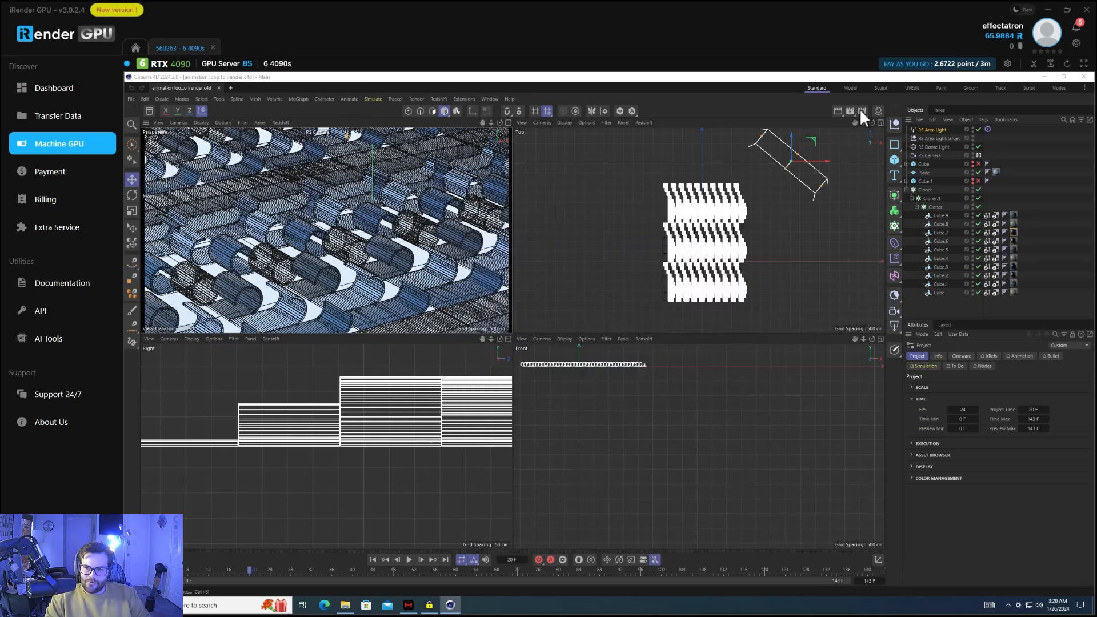
# - Browse for the regular image's save location in the render settings and go to the OUTPUT (Y:) drive
pyautogui.click(862, 110)
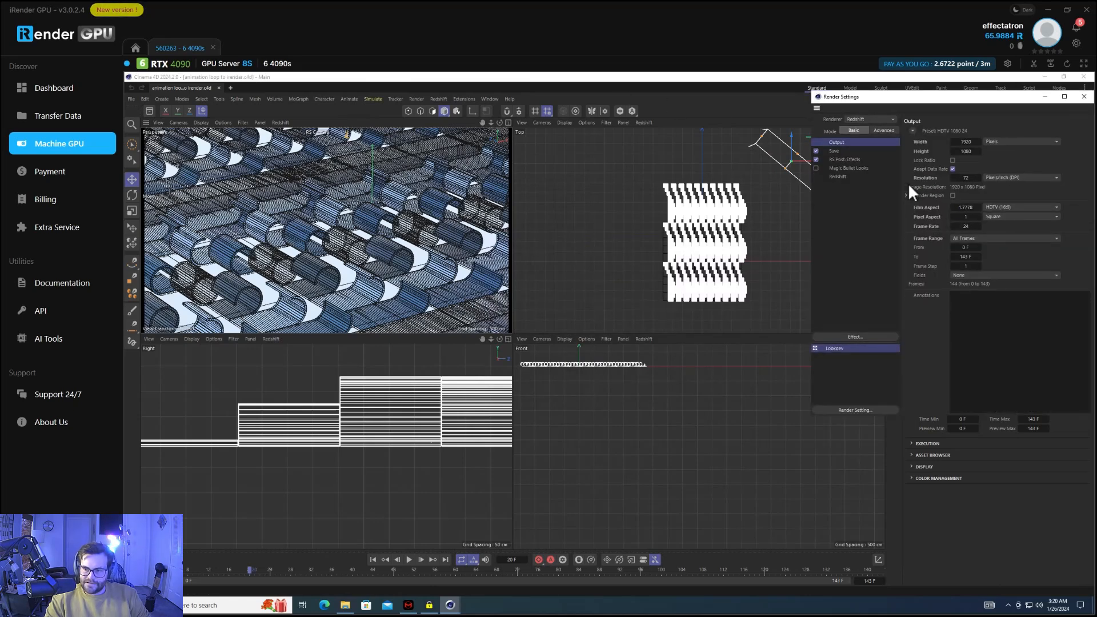
pyautogui.click(867, 151)
pyautogui.click(1078, 153)
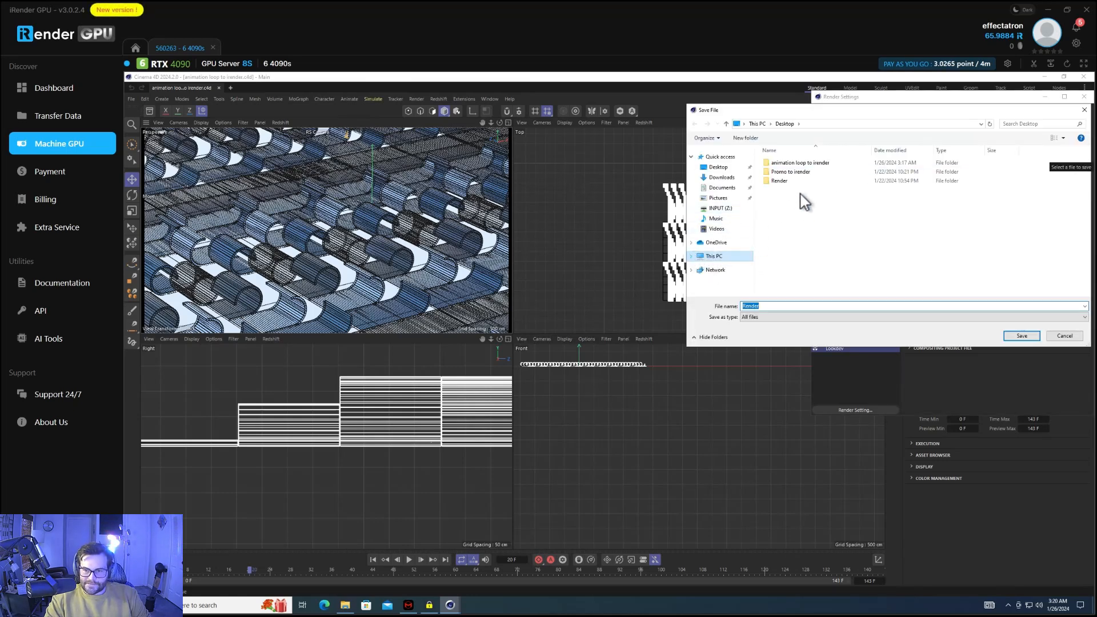
pyautogui.click(703, 272)
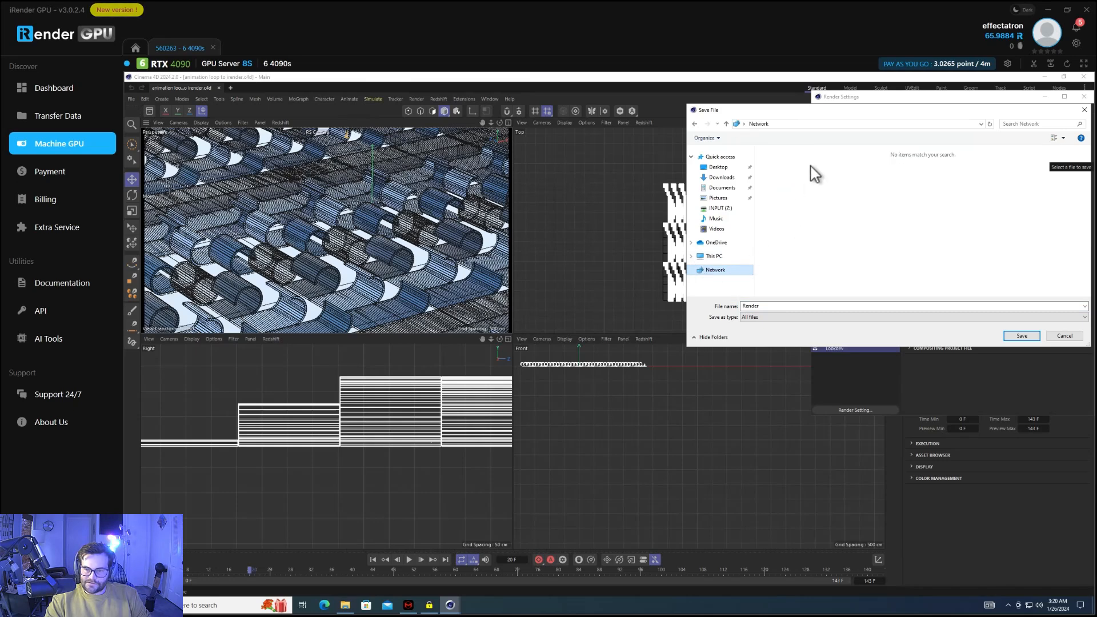
pyautogui.moveTo(850, 112); pyautogui.dragTo(632, 129)
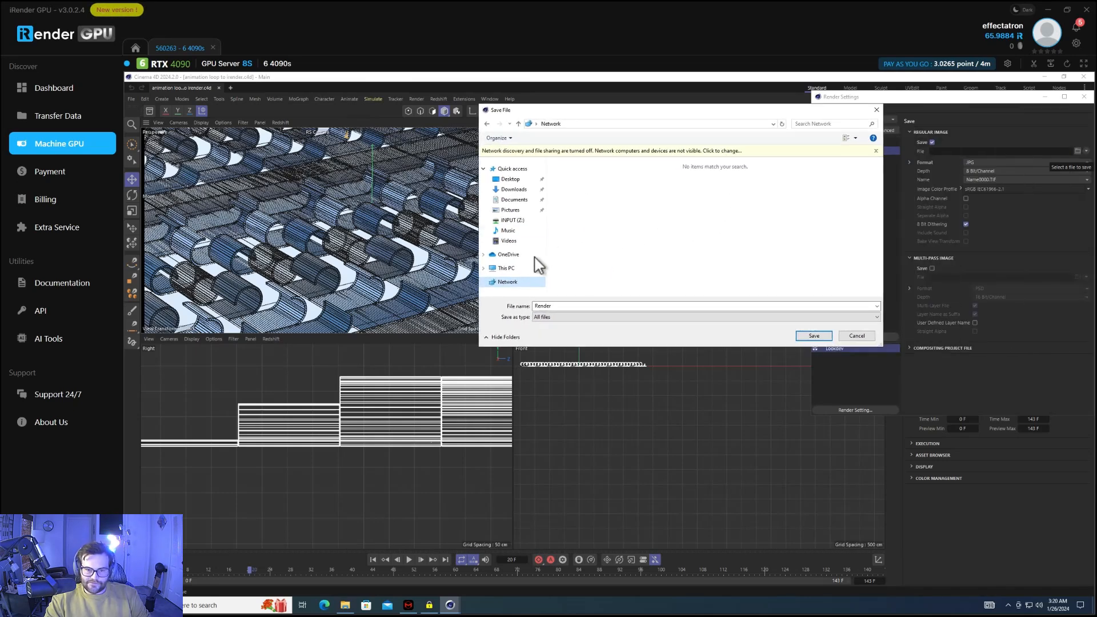
pyautogui.click(509, 270)
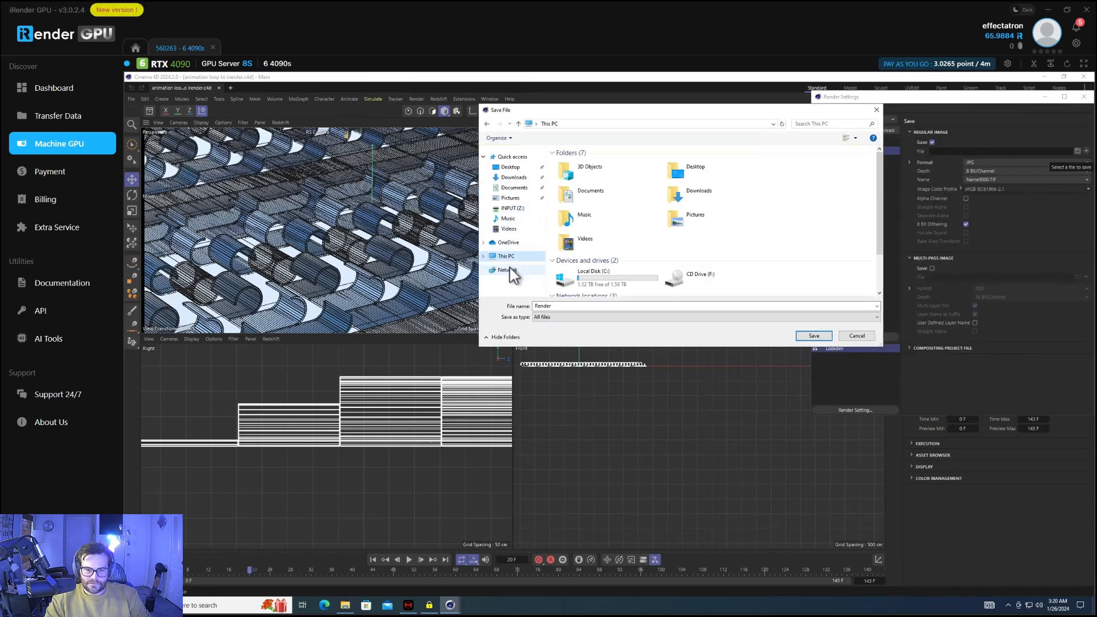
pyautogui.scroll(-2, 625, 257)
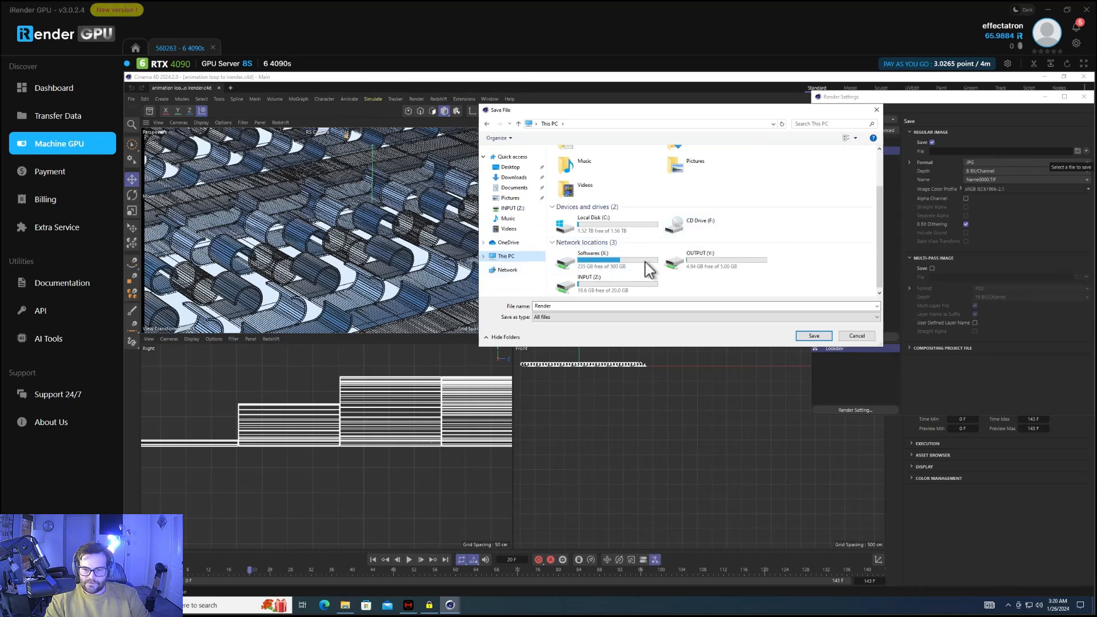
pyautogui.doubleClick(736, 253)
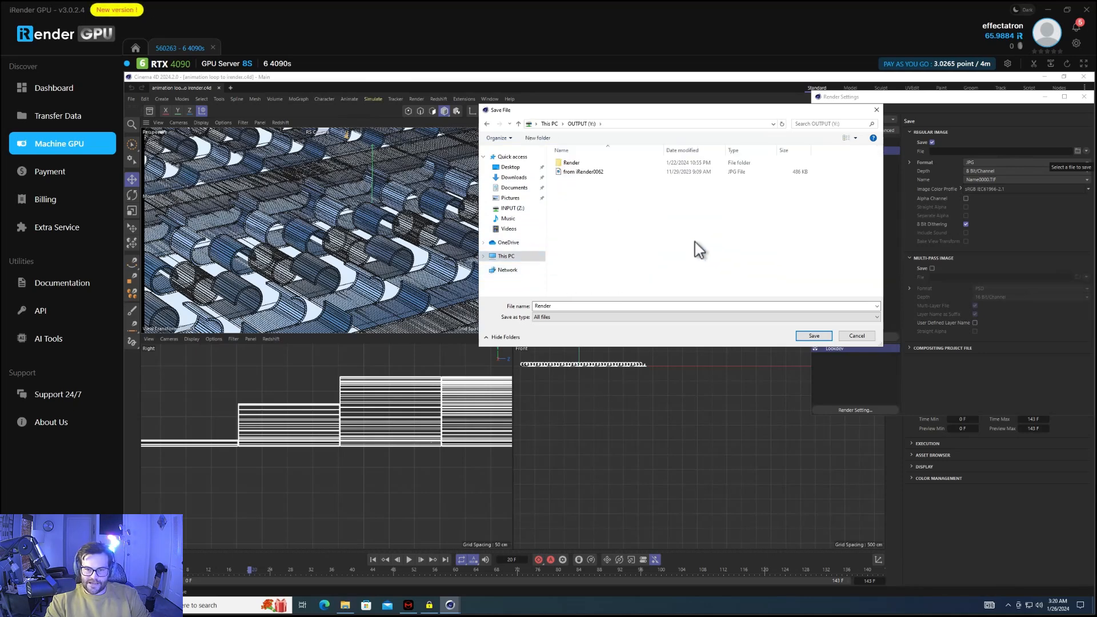
# - Create a folder named "ANimation loop" on the OUTPUT (Y:) drive and open it
pyautogui.click(536, 139)
pyautogui.write('ANimation loop')
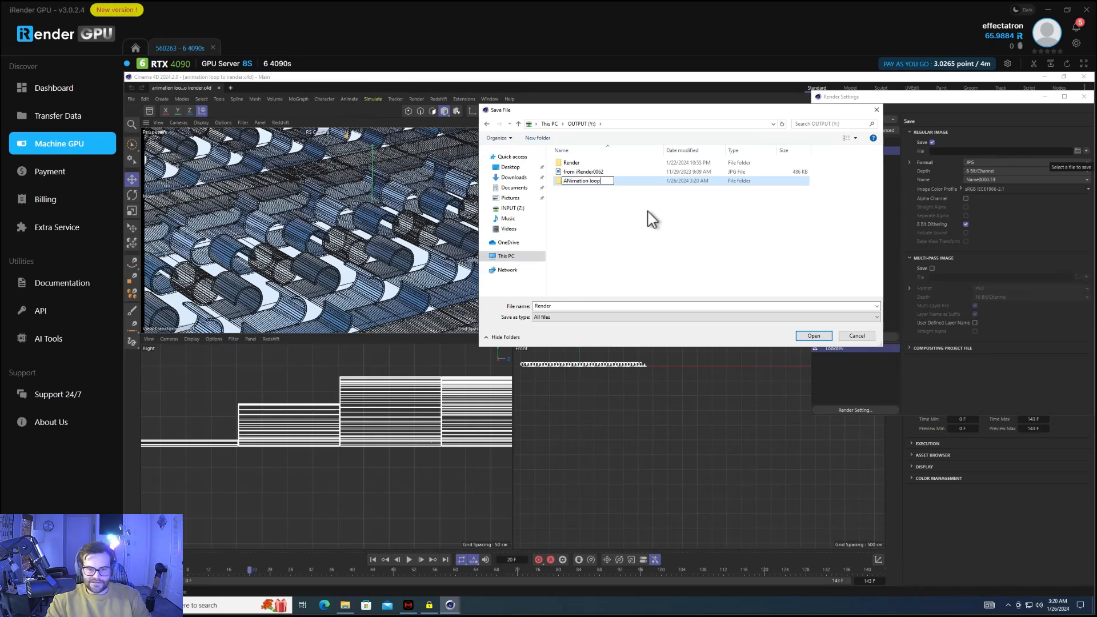
pyautogui.press('Return')
pyautogui.doubleClick(572, 182)
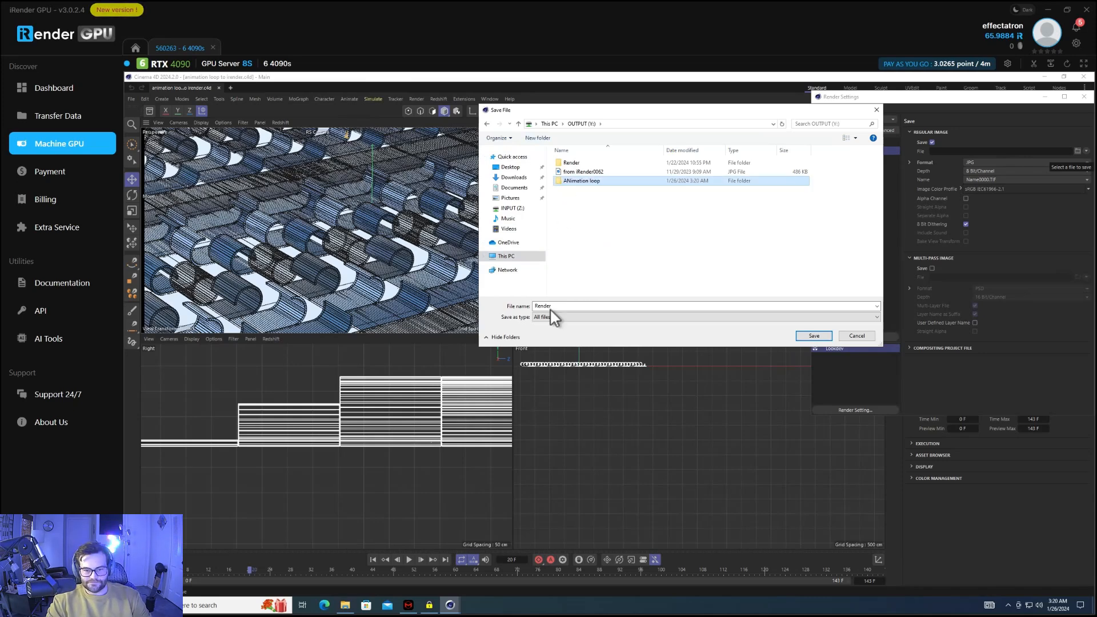
# - Name the render output file "Renderloopcurl" and save that path in the "ANimation loop" folder
pyautogui.doubleClick(564, 306)
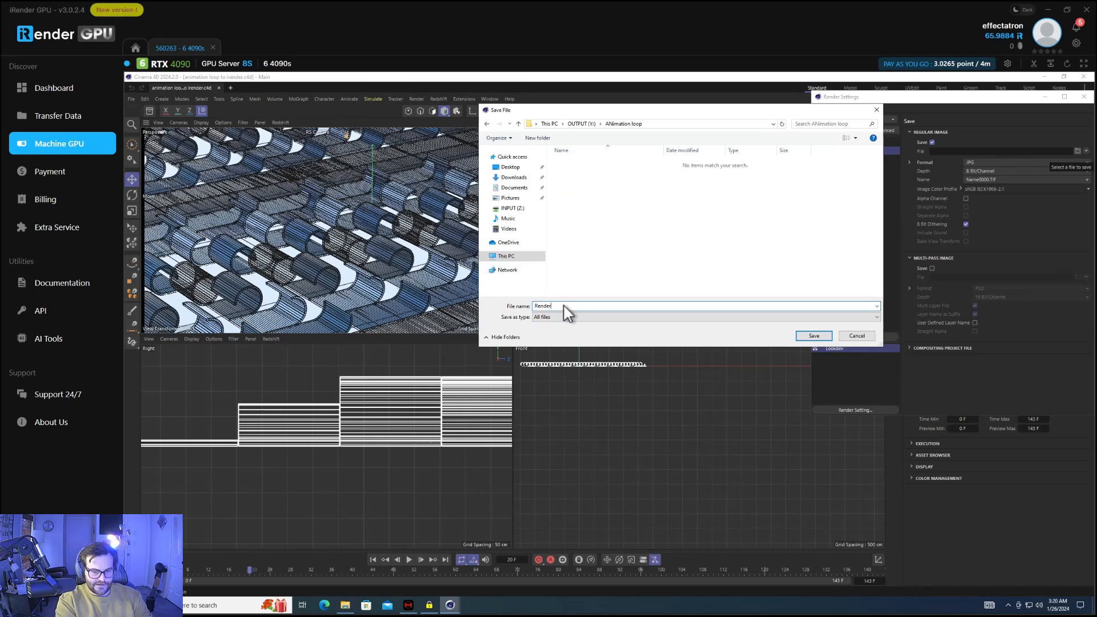
pyautogui.write('loopcurl')
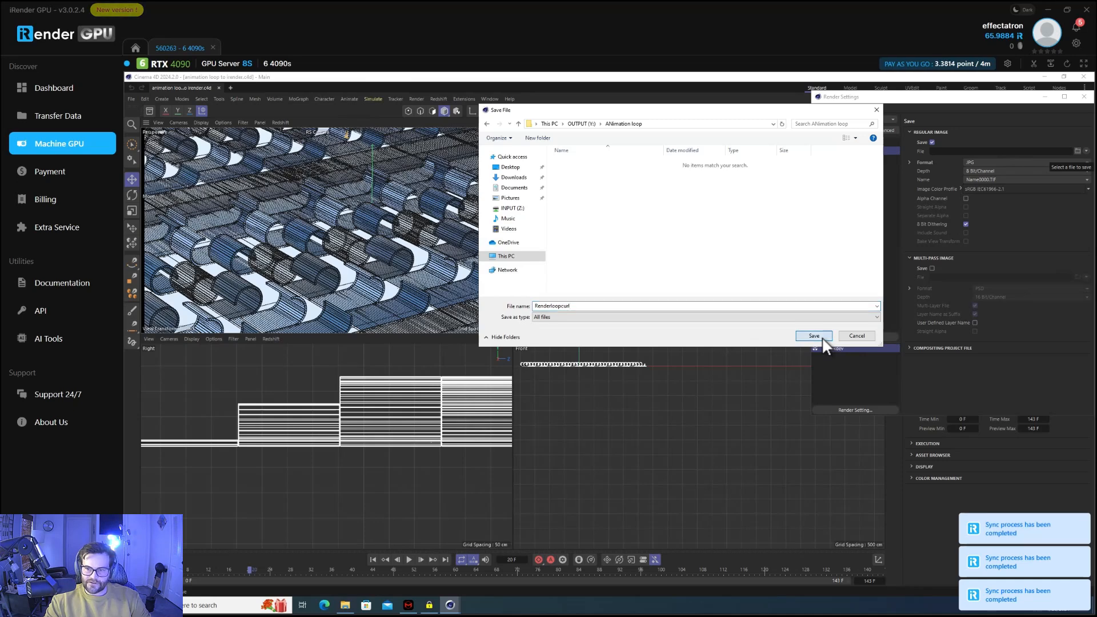
pyautogui.click(814, 336)
# - Review the Output and Redshift pages of the render settings, including frame range and render quality, and close the settings
pyautogui.moveTo(989, 97); pyautogui.dragTo(916, 121)
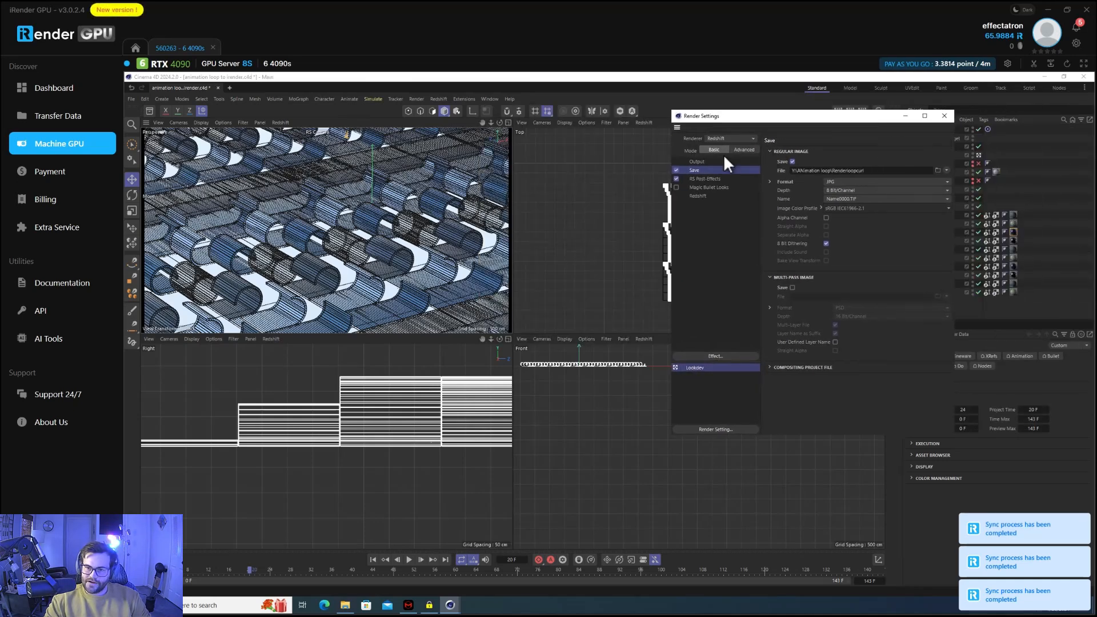
pyautogui.click(697, 161)
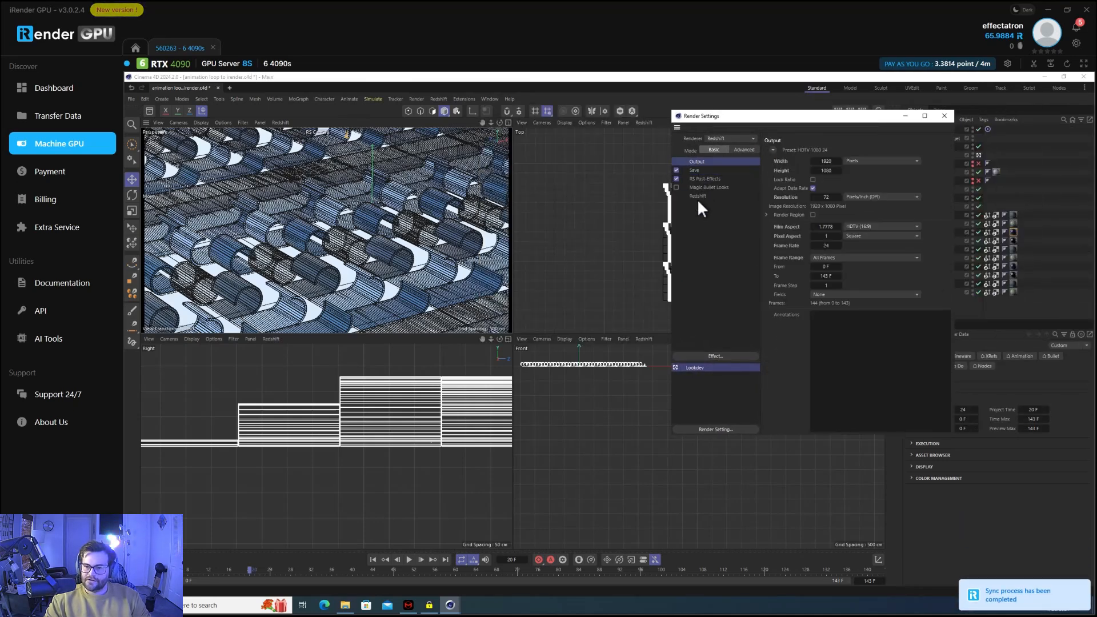
pyautogui.click(698, 199)
pyautogui.click(696, 196)
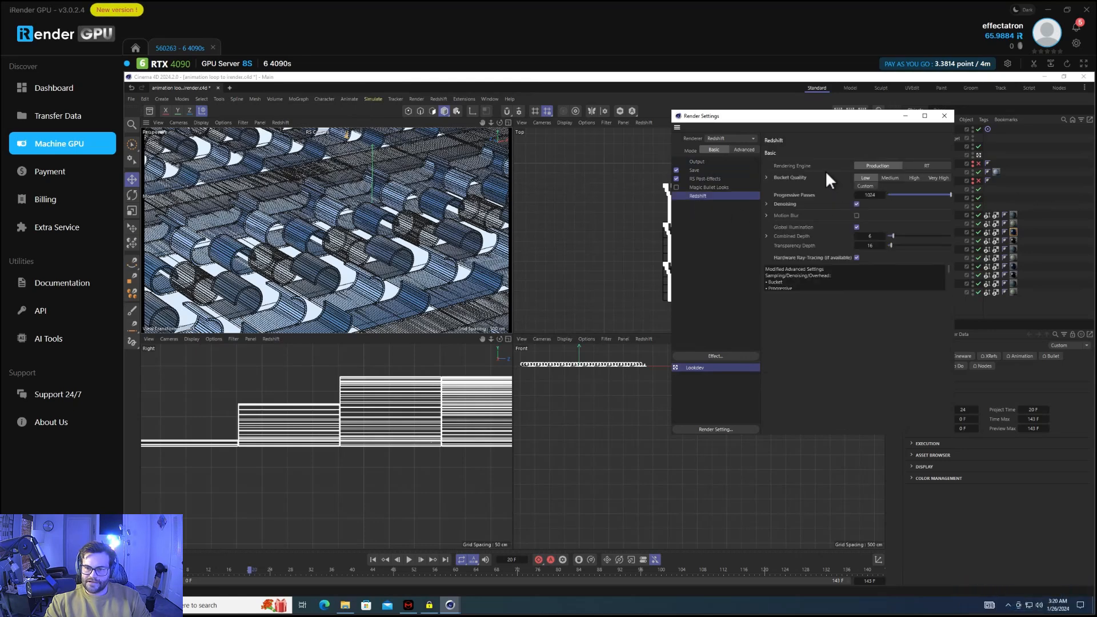
pyautogui.click(944, 116)
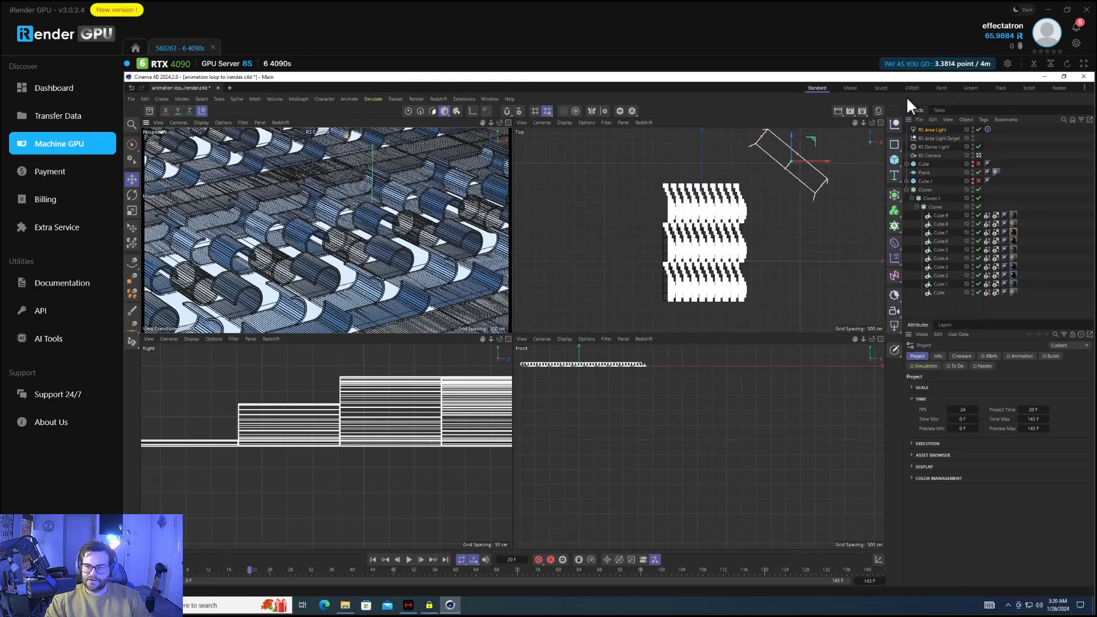
# - Start rendering all frames to the Picture Viewer, maximize it and fit the whole frame in view
pyautogui.click(851, 108)
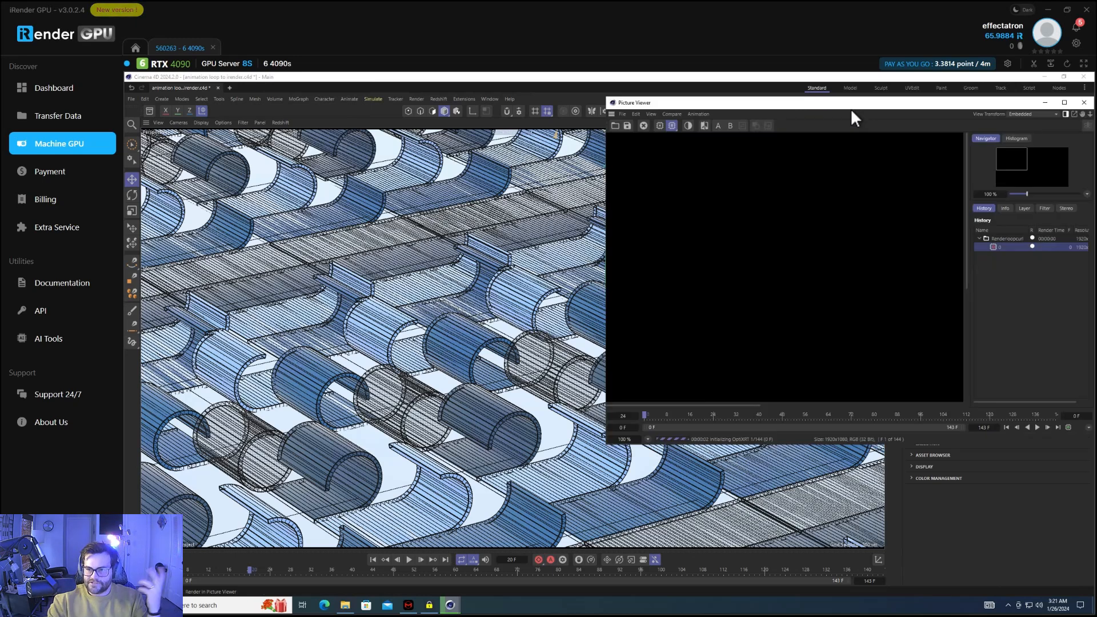
pyautogui.moveTo(849, 102); pyautogui.dragTo(591, 99)
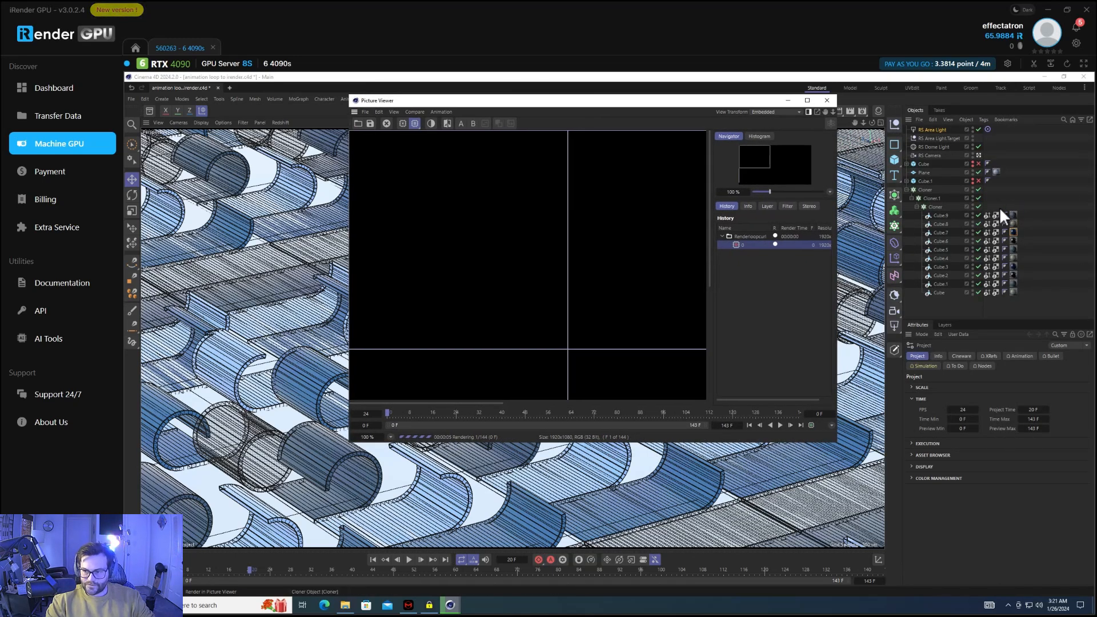
pyautogui.click(807, 101)
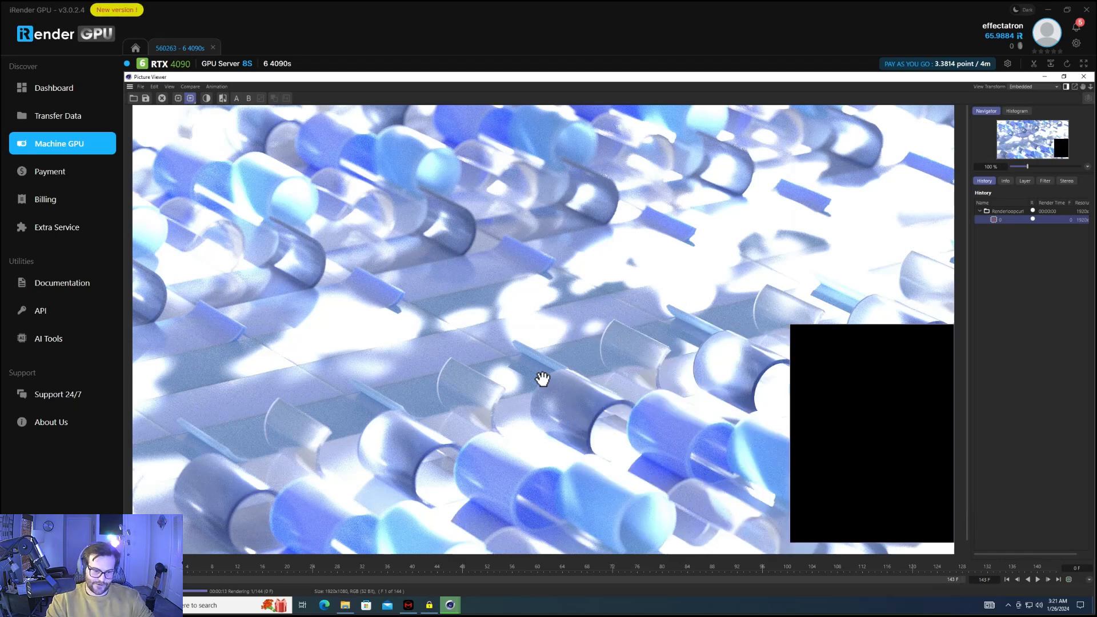
pyautogui.scroll(-3, 542, 376)
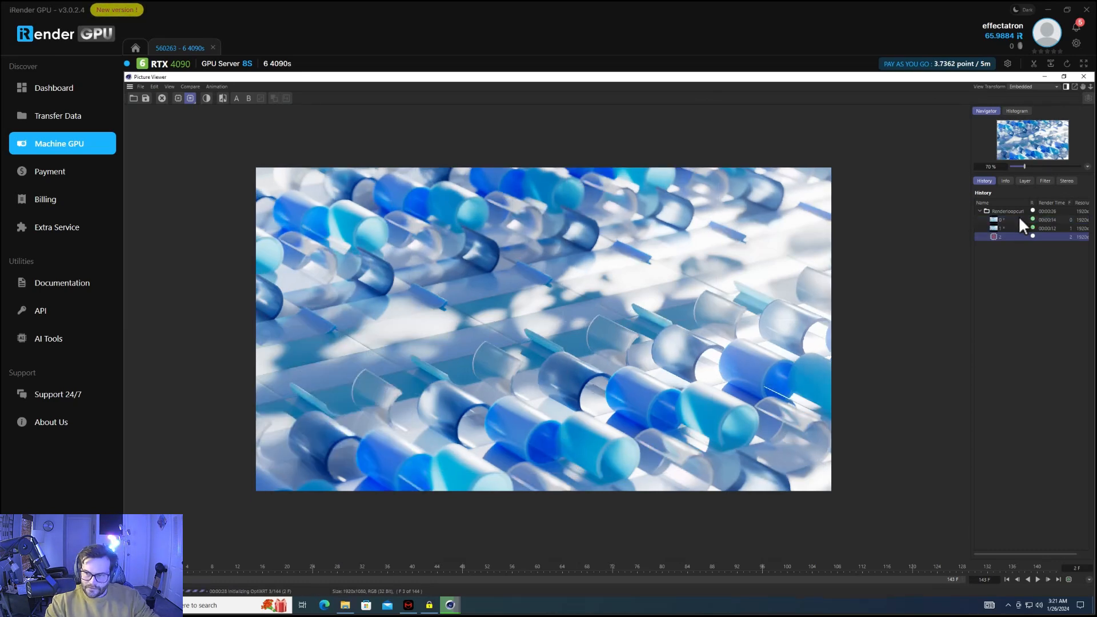
# - Compare frames 0, 1 and 2 and their render times in the Picture Viewer's history
pyautogui.click(1017, 220)
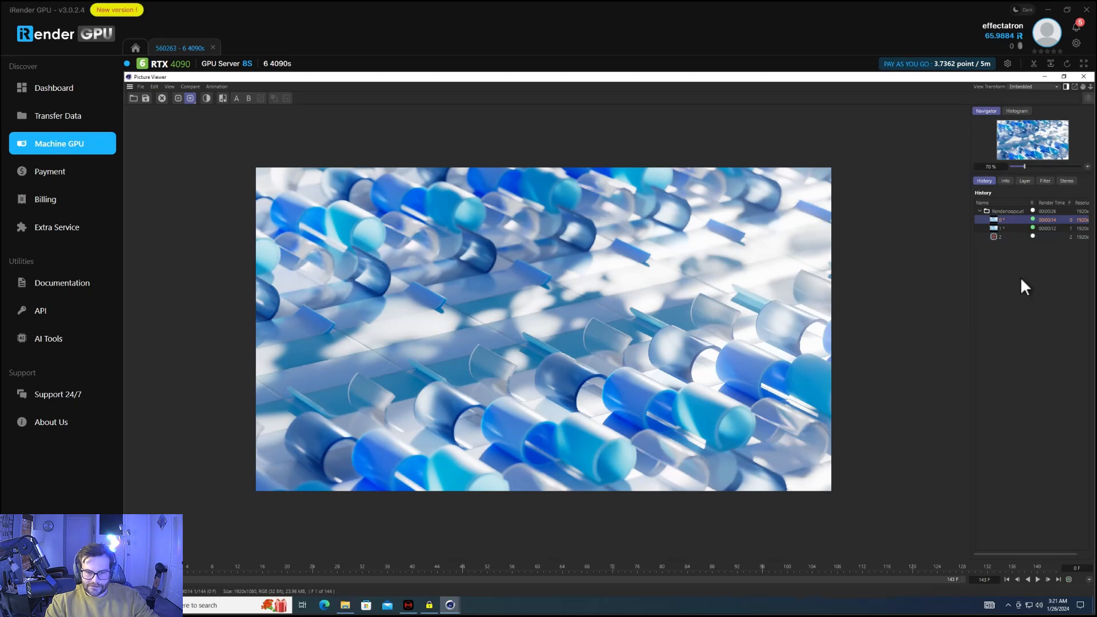
pyautogui.click(1005, 228)
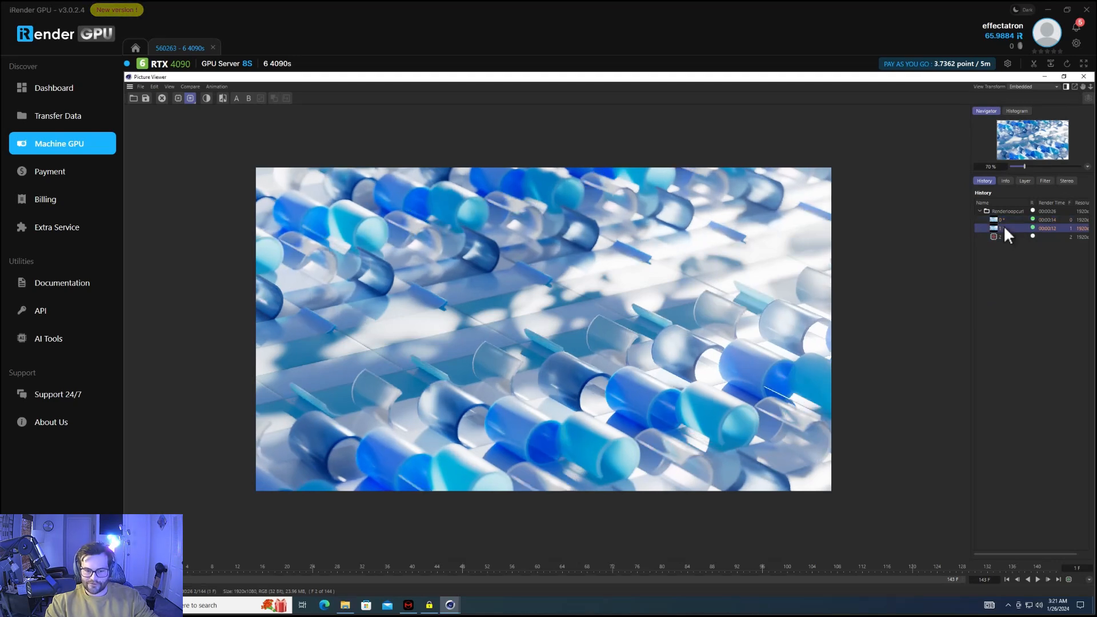
pyautogui.click(1006, 236)
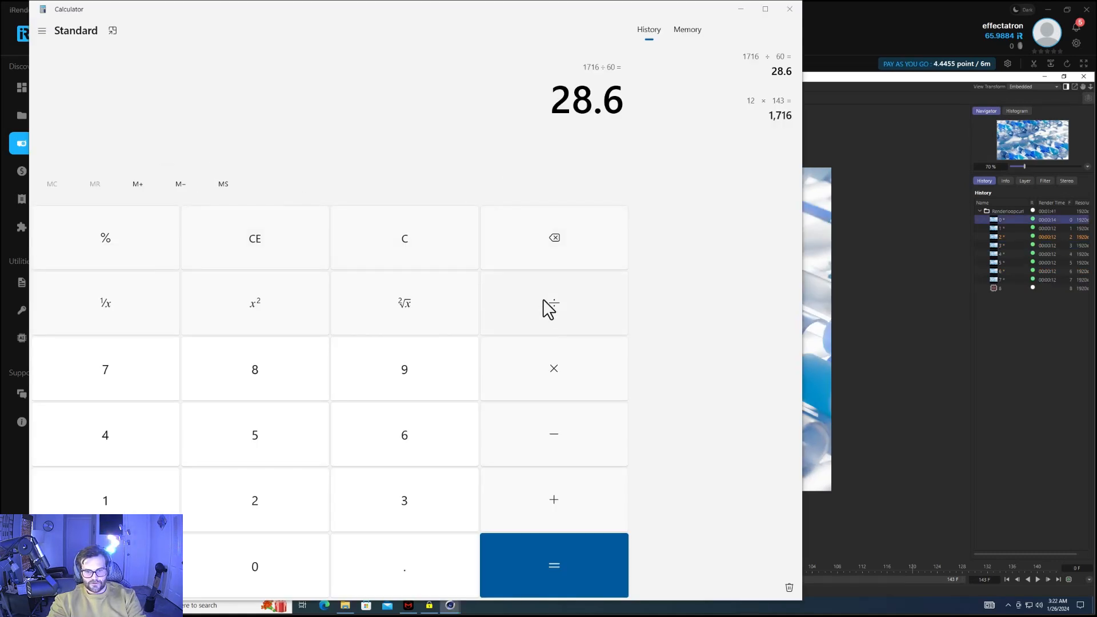
# - Estimate the total render time in minutes by multiplying 12 by 143 and dividing the result by 60, and minimize the calculator
pyautogui.click(388, 240)
pyautogui.write('12')
pyautogui.click(552, 361)
pyautogui.write('143.')
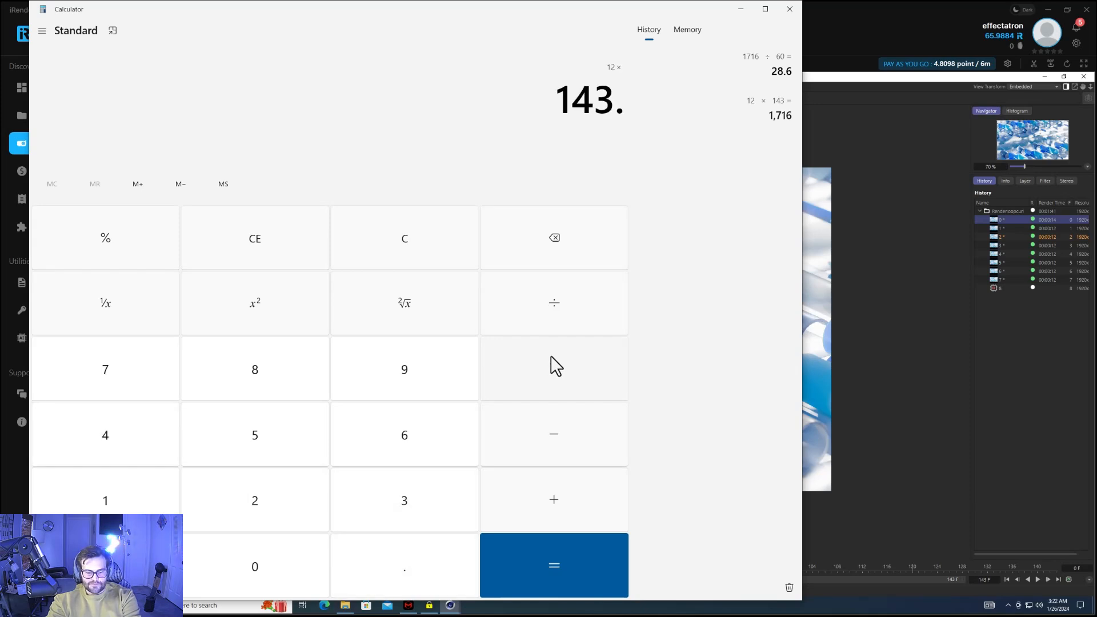
pyautogui.press('Return')
pyautogui.click(569, 300)
pyautogui.write('60')
pyautogui.press('Return')
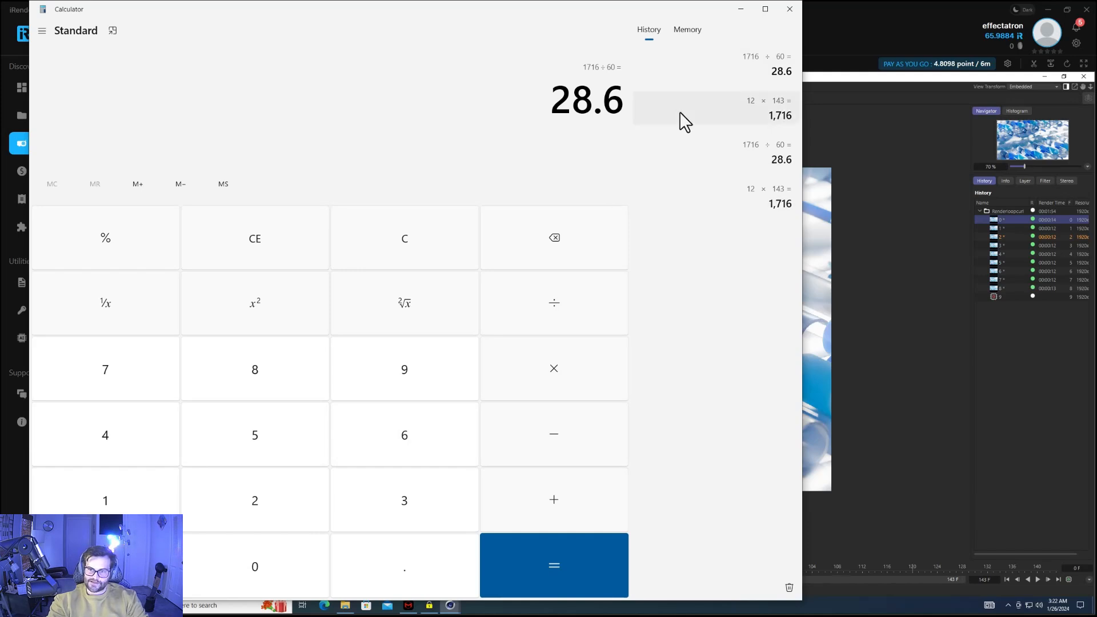
pyautogui.click(741, 9)
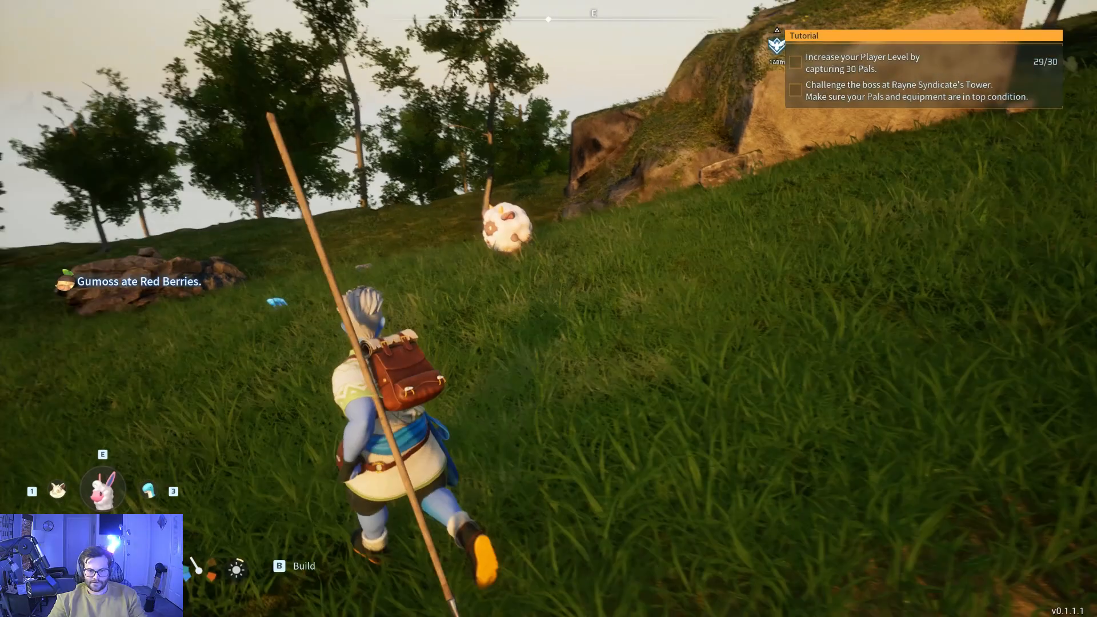
pyautogui.press('w')
pyautogui.press('q')
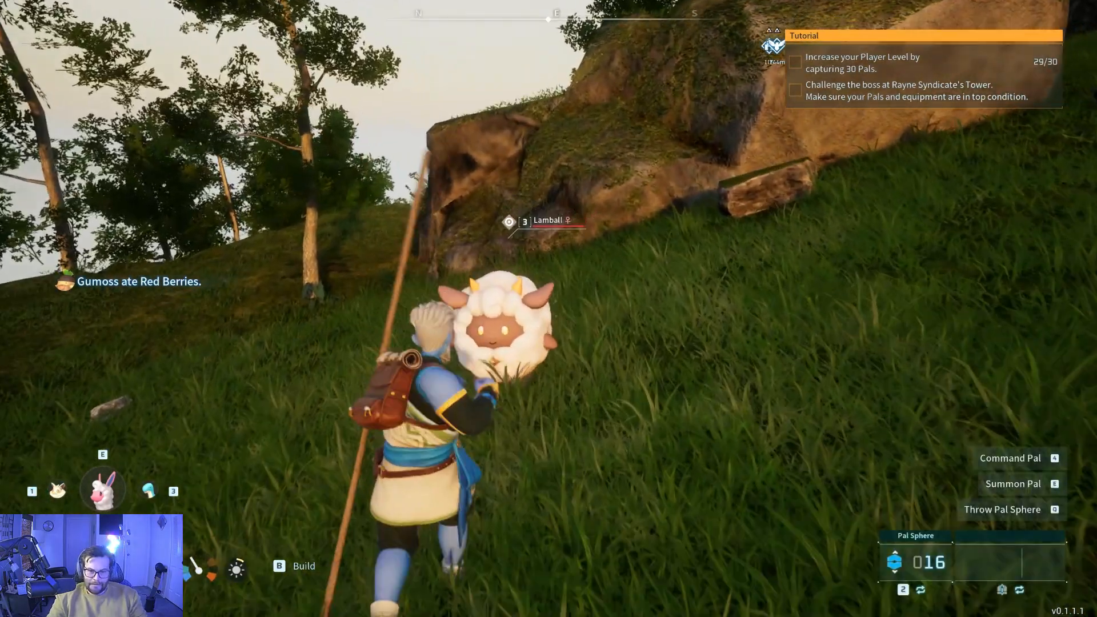
pyautogui.click(548, 309)
pyautogui.click(549, 309)
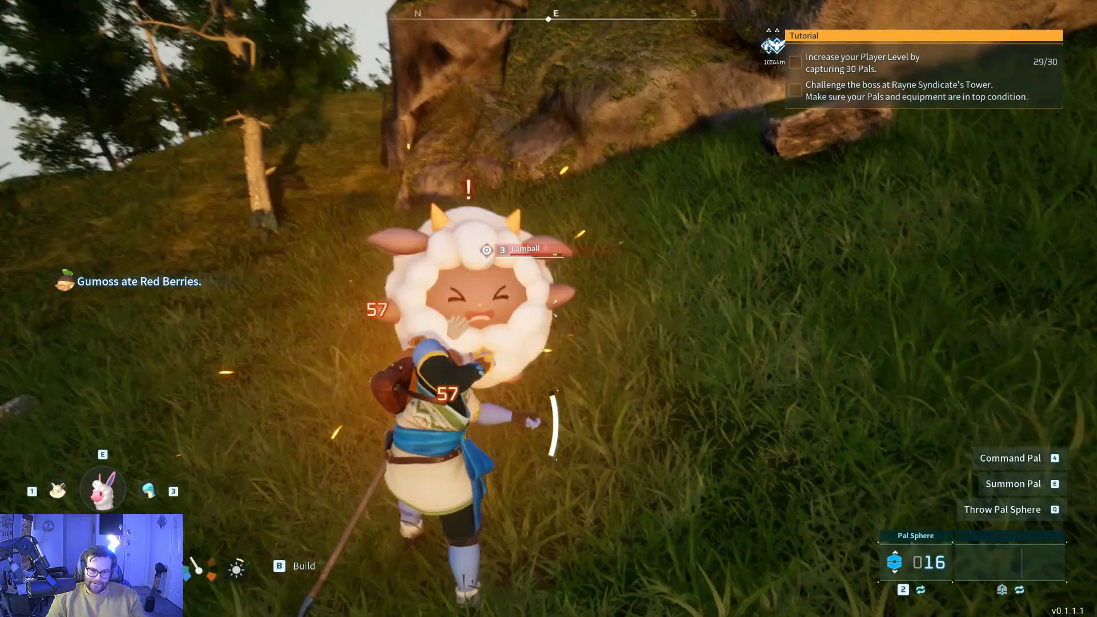
pyautogui.click(549, 309)
pyautogui.press('s')
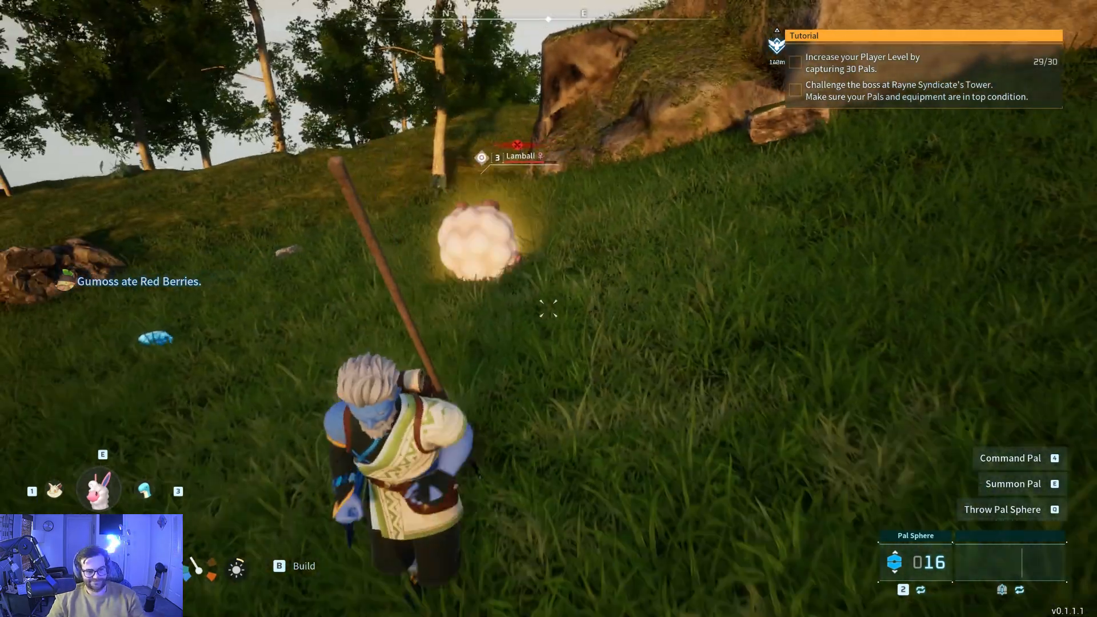
pyautogui.press('3')
pyautogui.press('e')
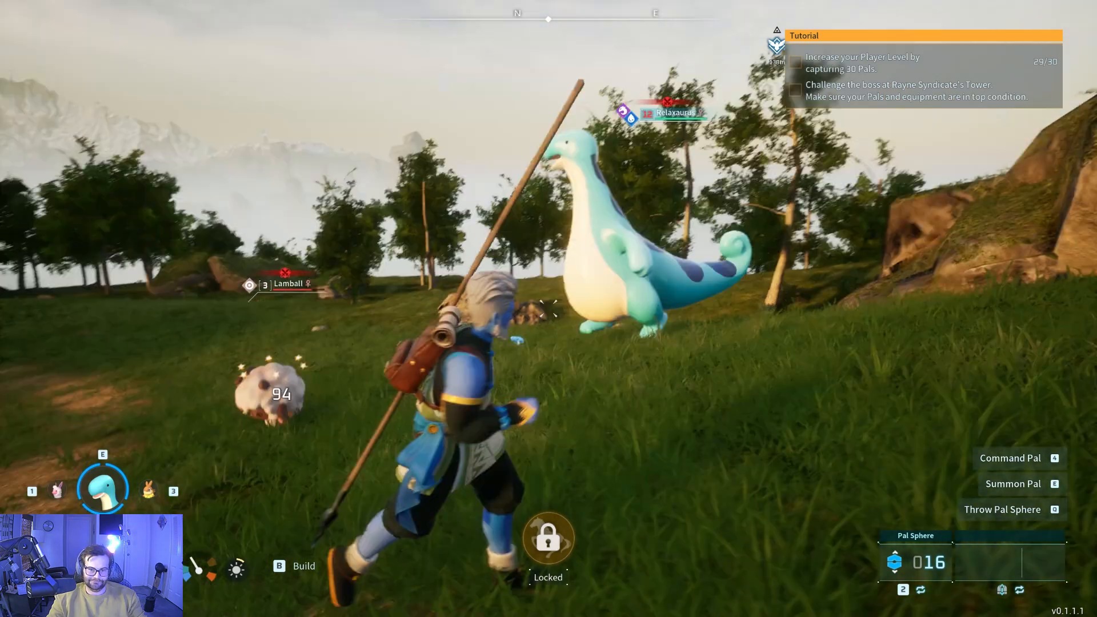
pyautogui.press('a')
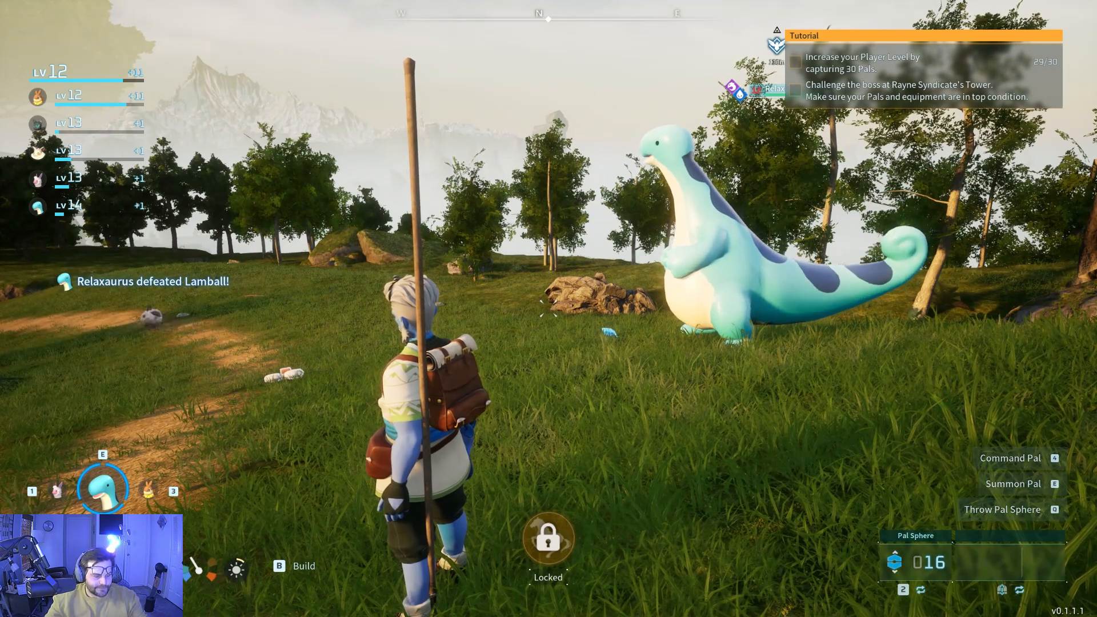
pyautogui.press('e')
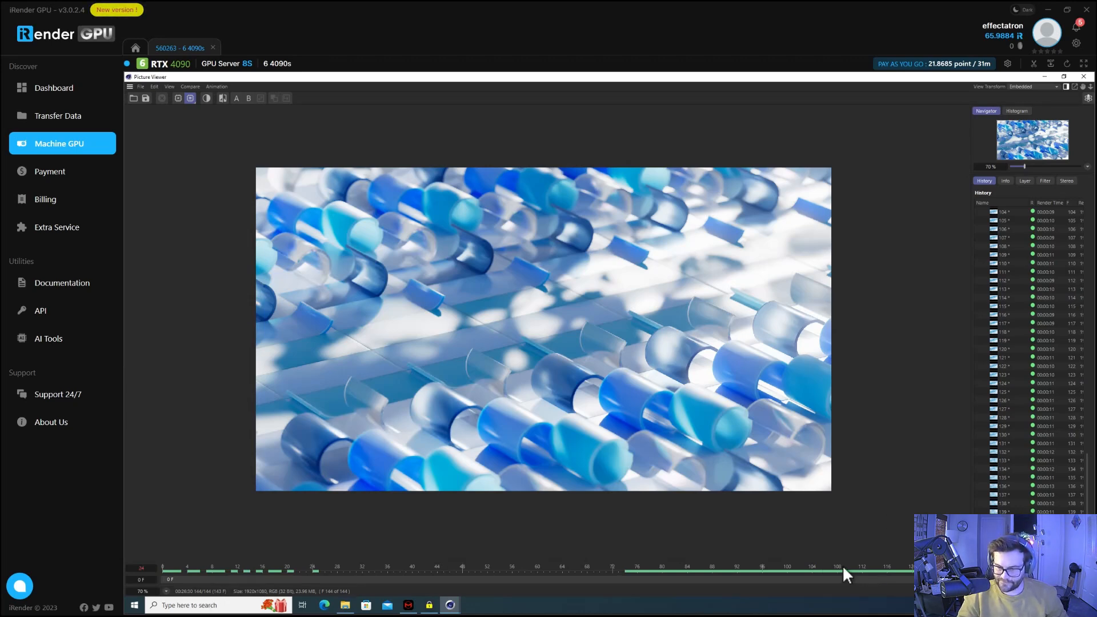
# - Scrub through the rendered frames in the Picture Viewer and quit Cinema 4D, saving the changes to "animation loop to irender.c4d"
pyautogui.moveTo(864, 570); pyautogui.dragTo(740, 567)
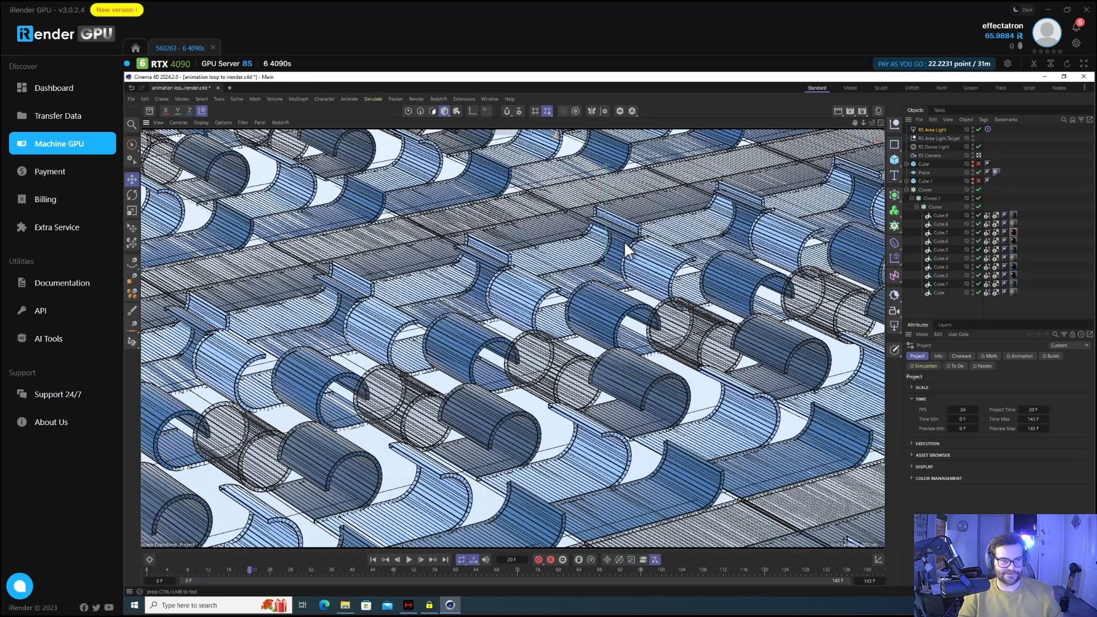
pyautogui.hotkey('alt', 'F4')
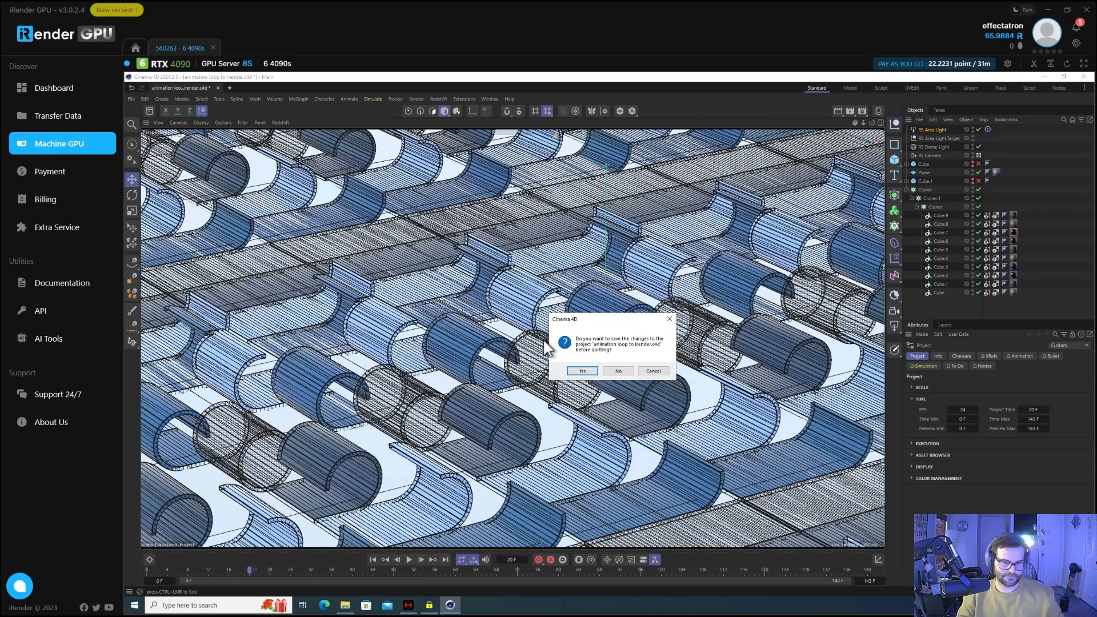
pyautogui.click(583, 371)
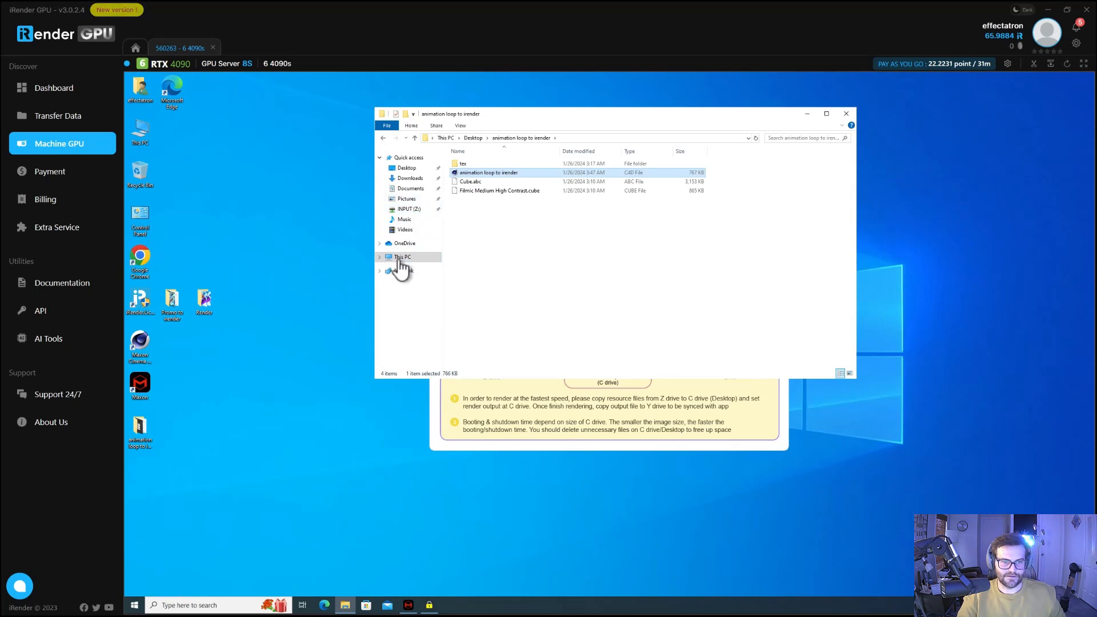
# - Expand This PC in the server's File Explorer and open one of its drives
pyautogui.click(380, 257)
pyautogui.click(410, 343)
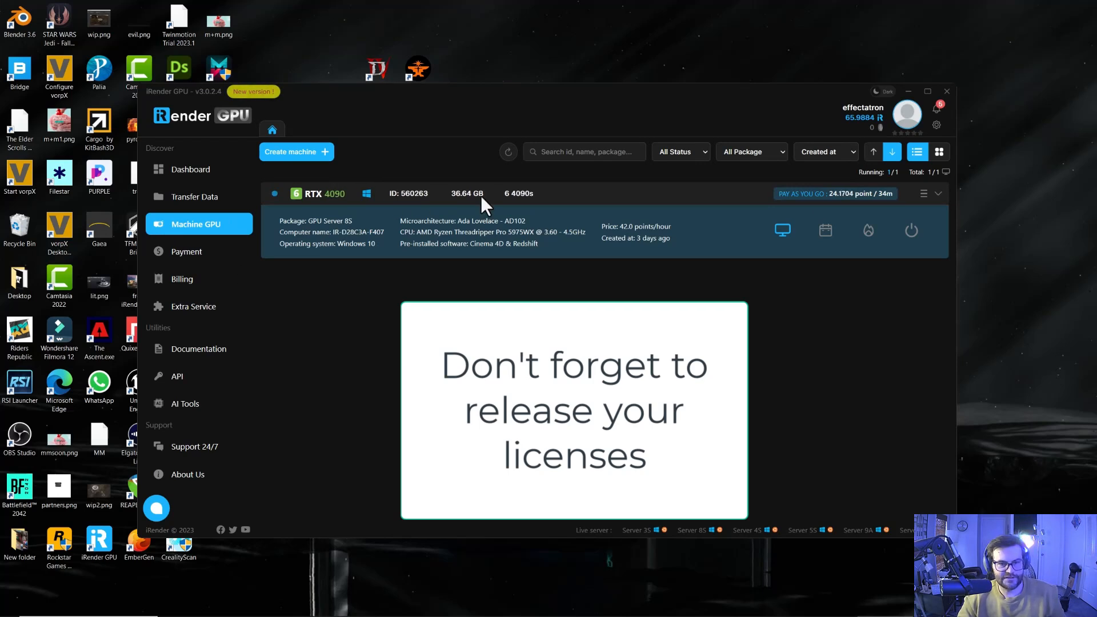
# - Shut down the GPU Server 8S machine with six RTX 4090s and dismiss the rating form without submitting feedback
pyautogui.click(938, 194)
pyautogui.click(938, 194)
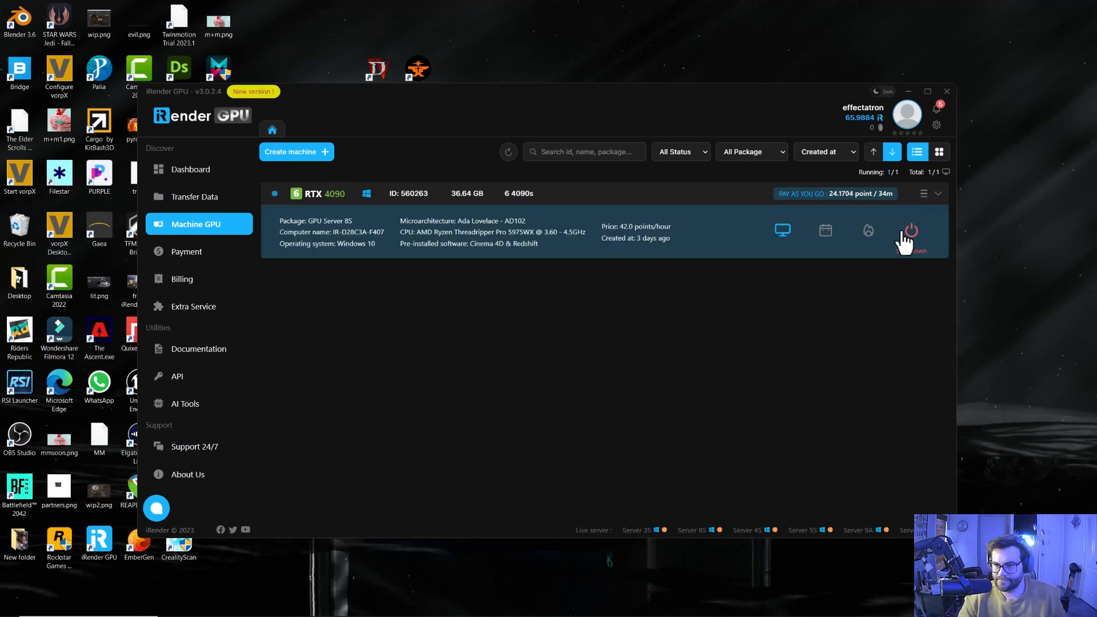
pyautogui.click(912, 233)
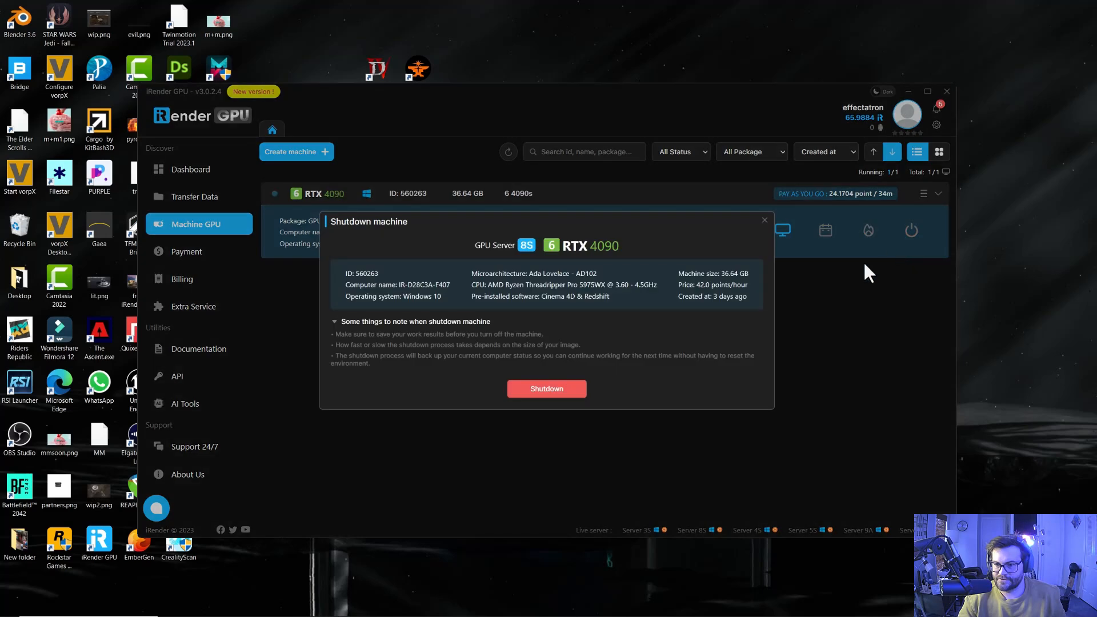
pyautogui.click(545, 390)
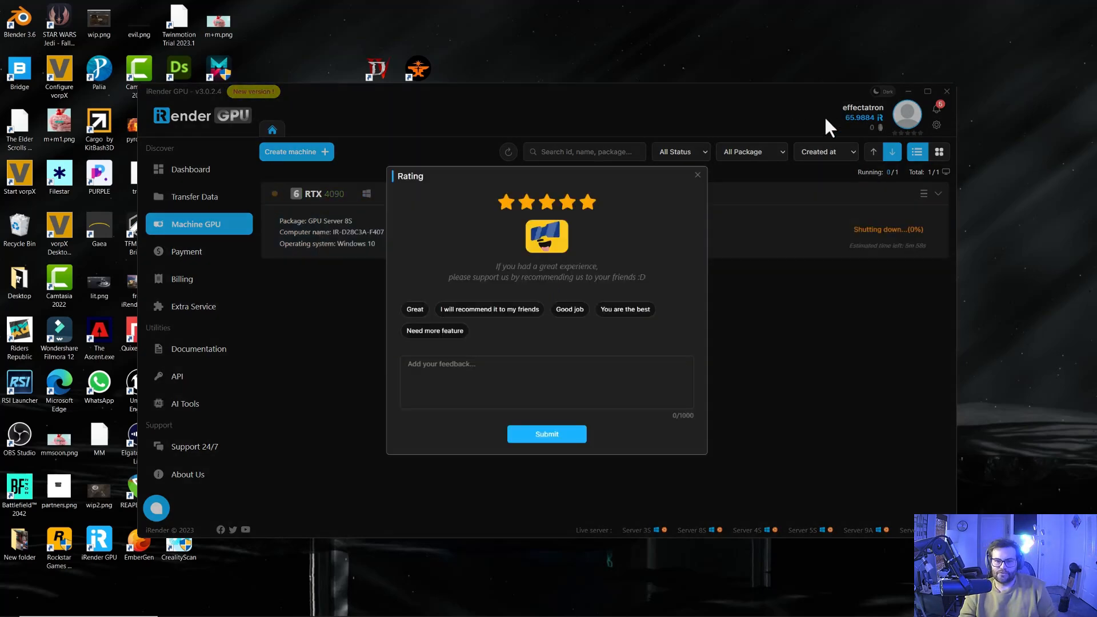
pyautogui.click(698, 175)
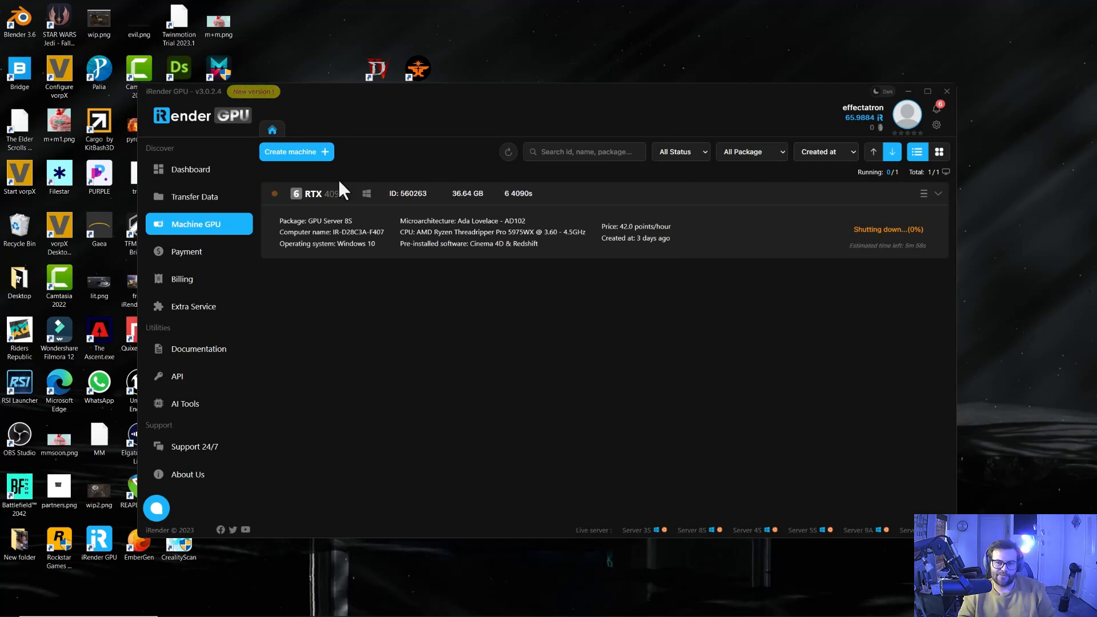
# - Open the OUTPUT (Y:) drive in the iRender storage and try to download the "ANimation loop" folder
pyautogui.click(195, 198)
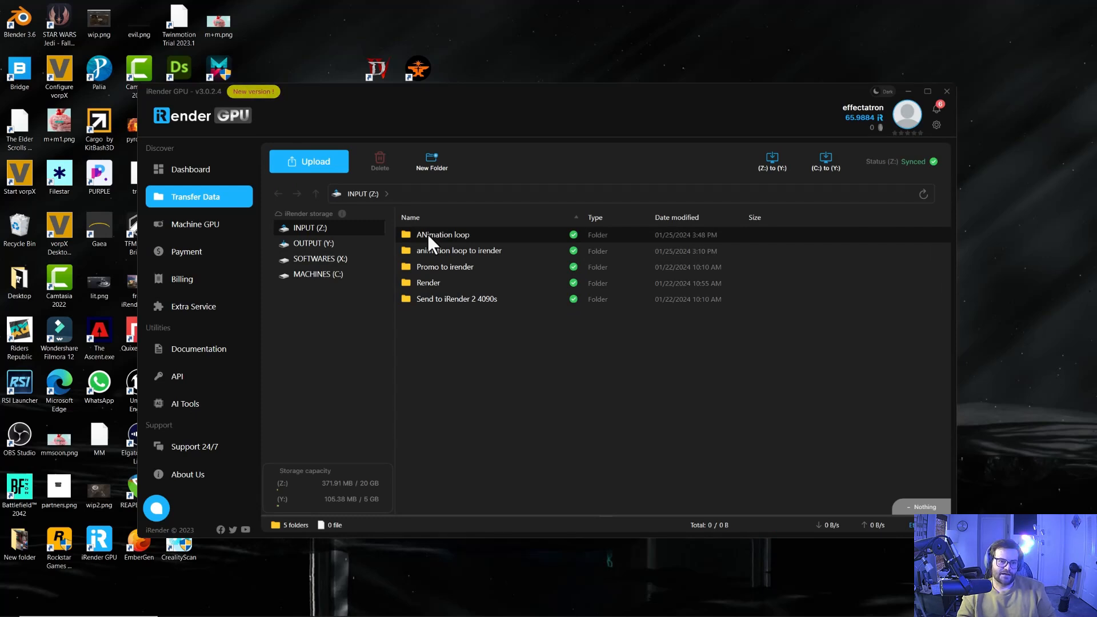
pyautogui.click(312, 244)
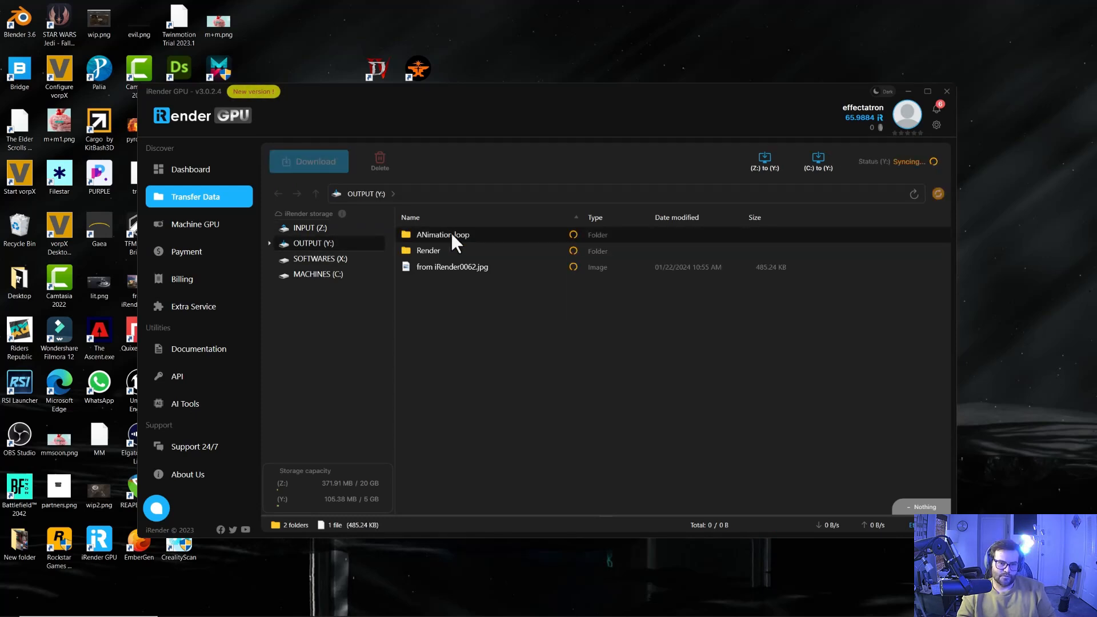
pyautogui.rightClick(406, 237)
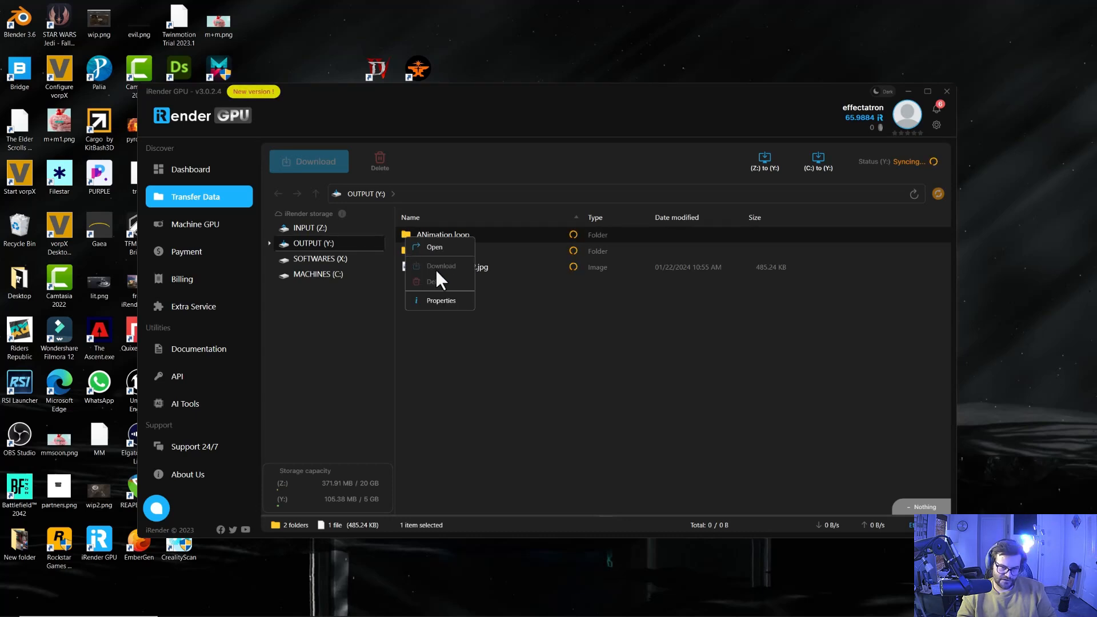
pyautogui.click(322, 243)
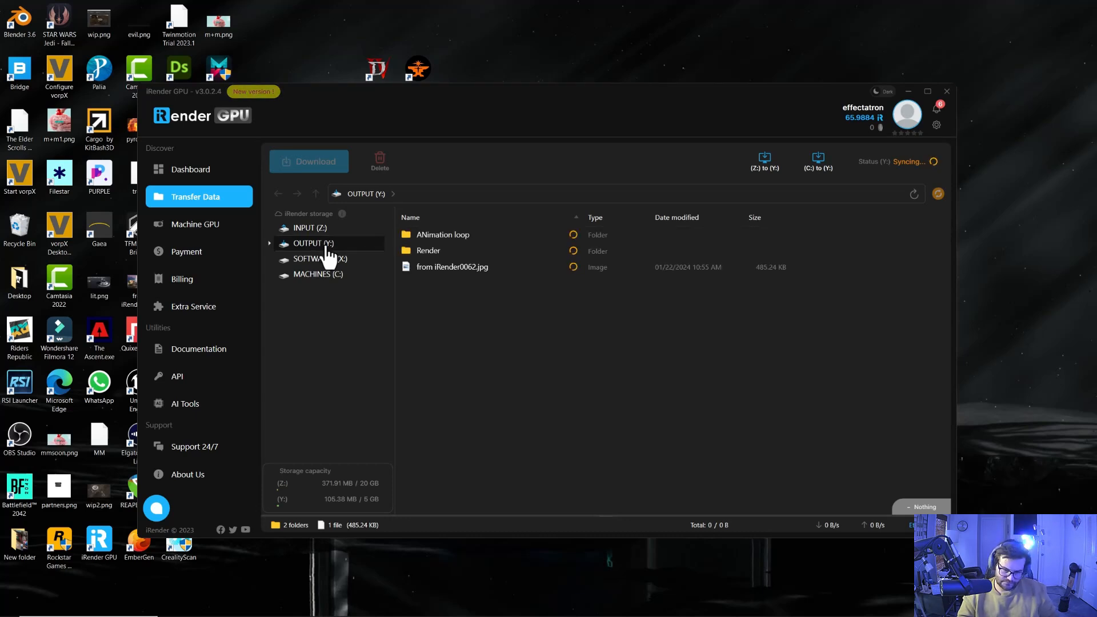
pyautogui.click(404, 236)
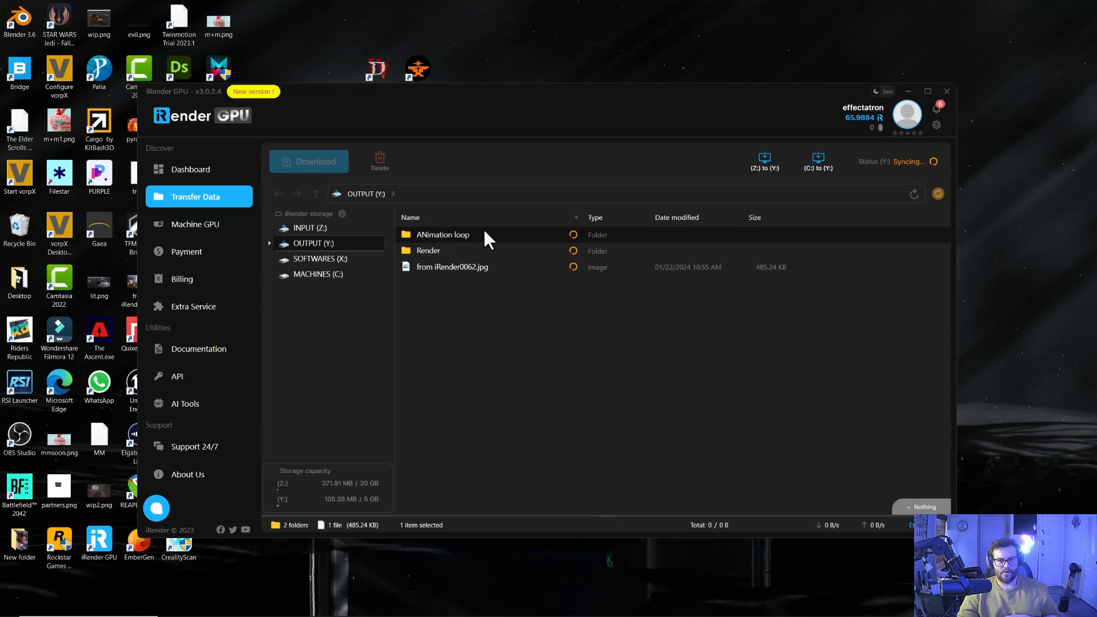
pyautogui.moveTo(906, 164)
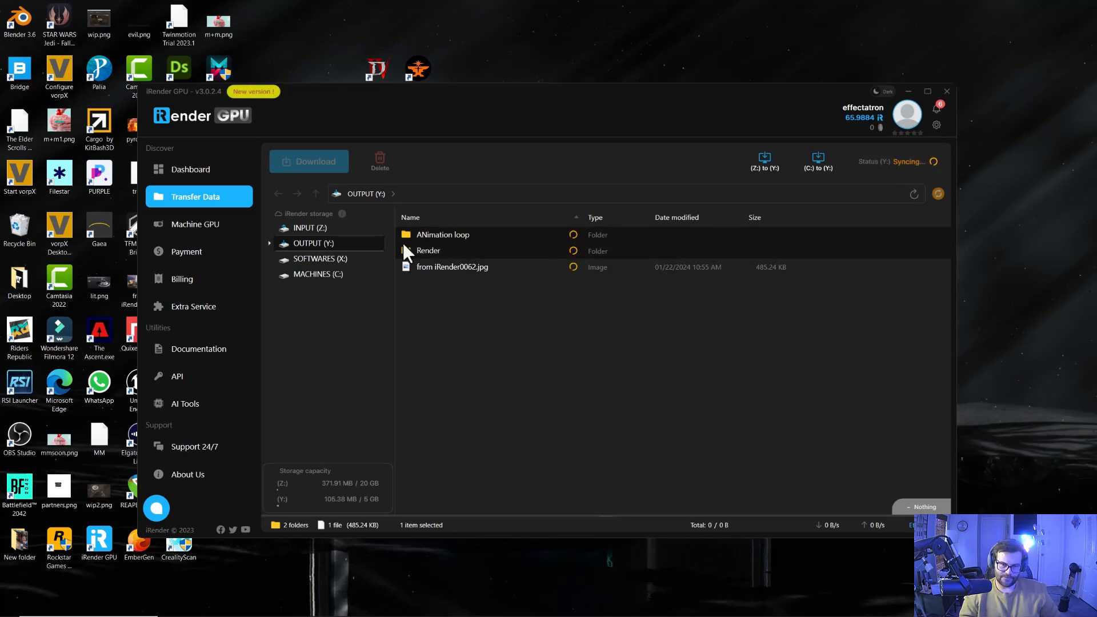
pyautogui.rightClick(431, 238)
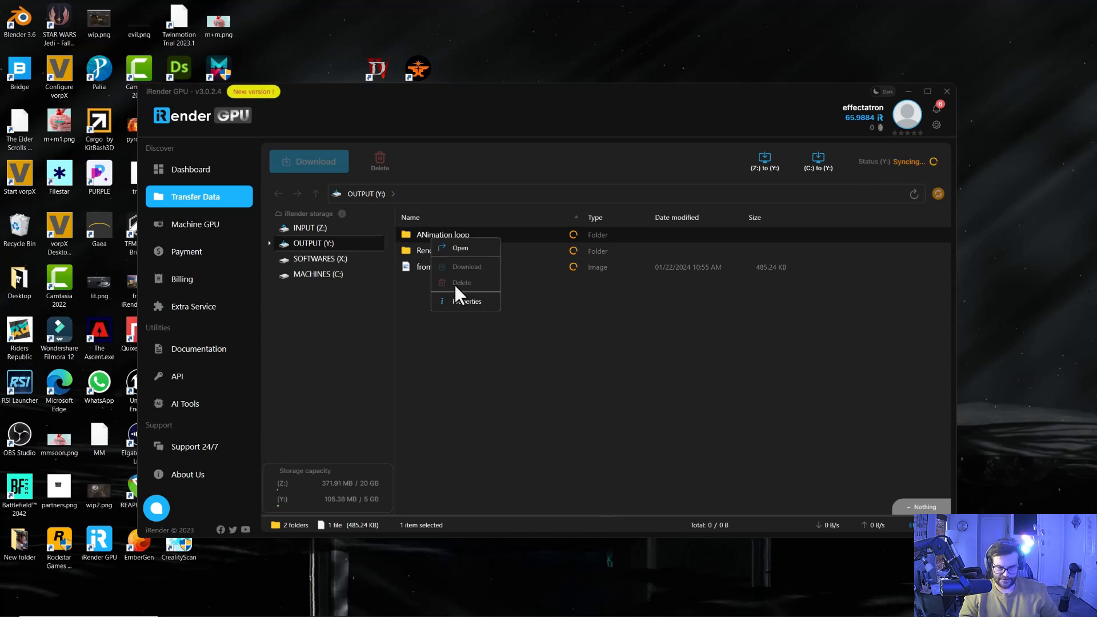
pyautogui.click(545, 299)
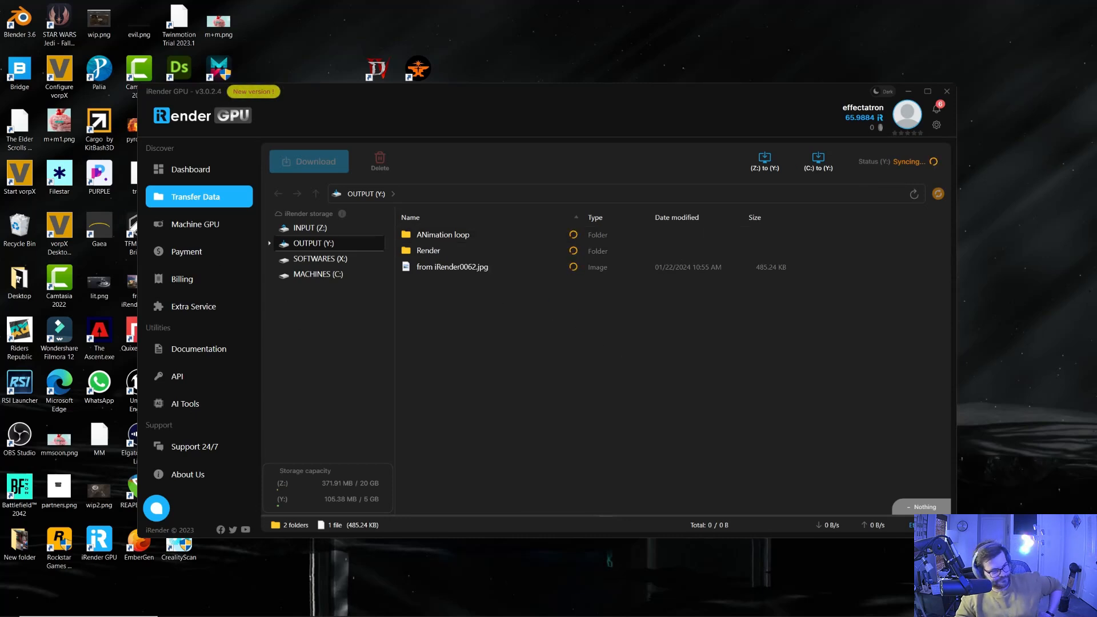
# - Download the "ANimation loop" folder from the OUTPUT (Y:) drive into the local "animation loop" folder
pyautogui.click(438, 234)
pyautogui.click(313, 170)
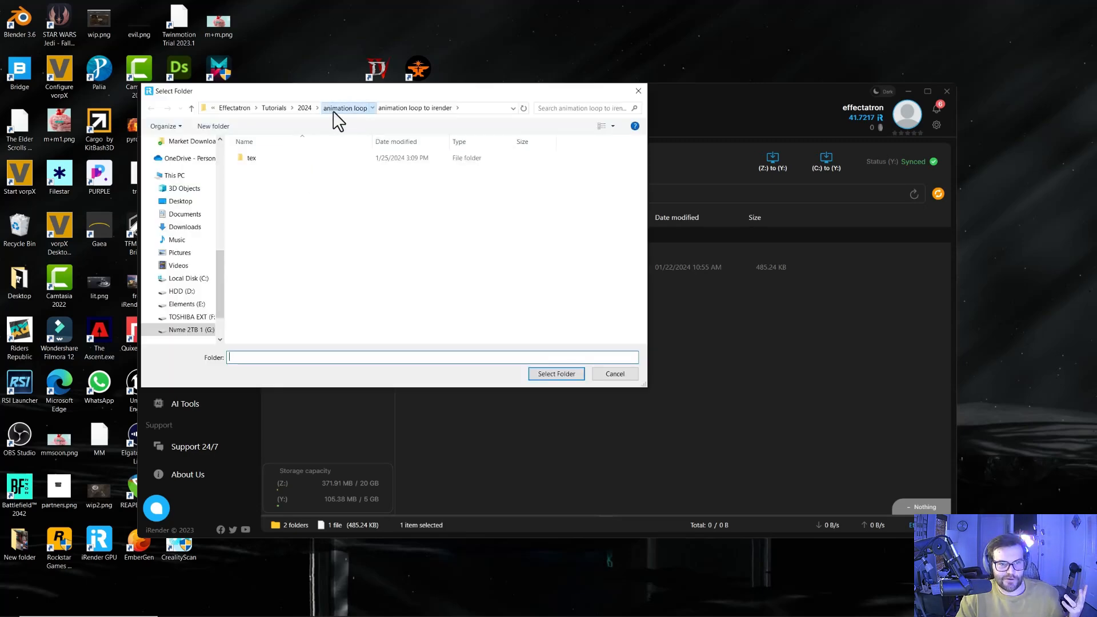
pyautogui.click(334, 108)
pyautogui.click(548, 374)
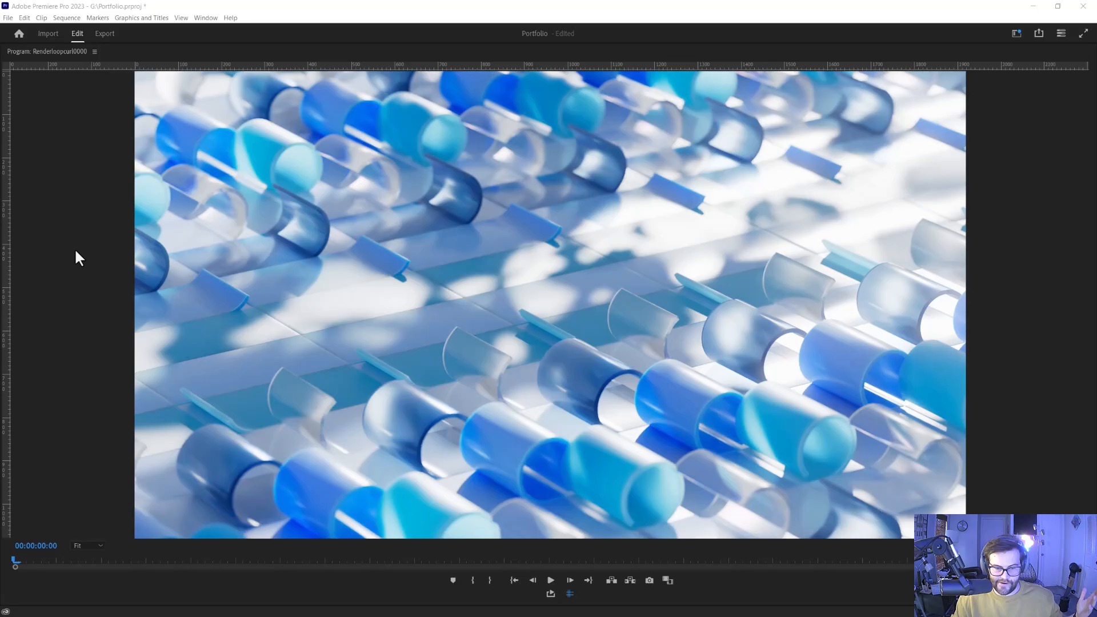
# - Switch to Adobe Premiere Pro and play the Renderloopcurl0000 sequence, turning on loop playback to check the seamless loop
pyautogui.click(109, 288)
pyautogui.press('space')
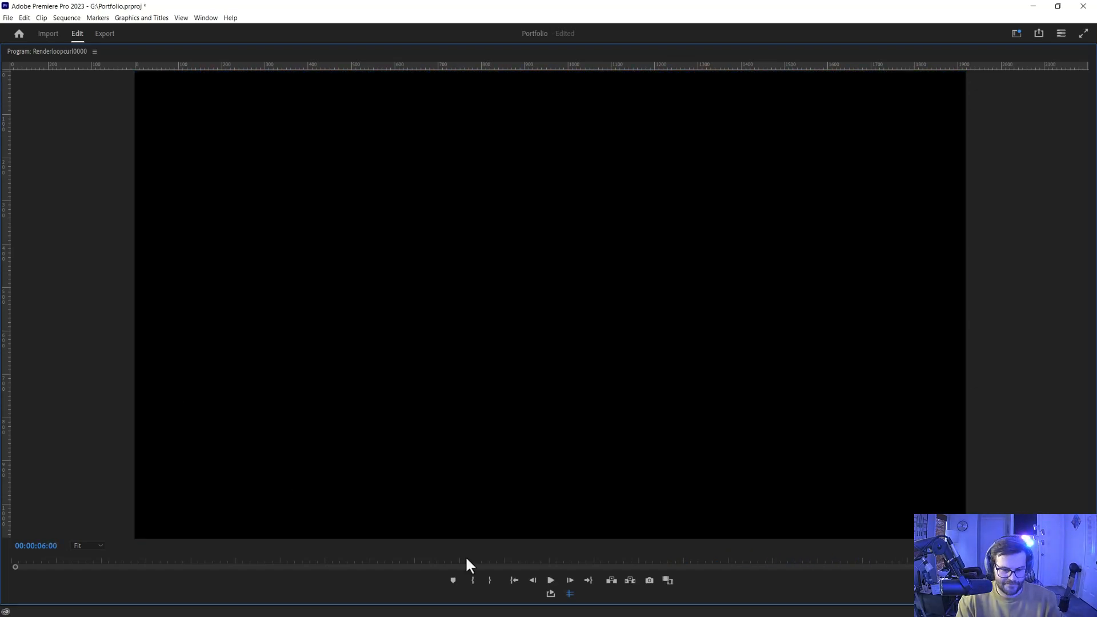
pyautogui.click(551, 595)
pyautogui.press('space')
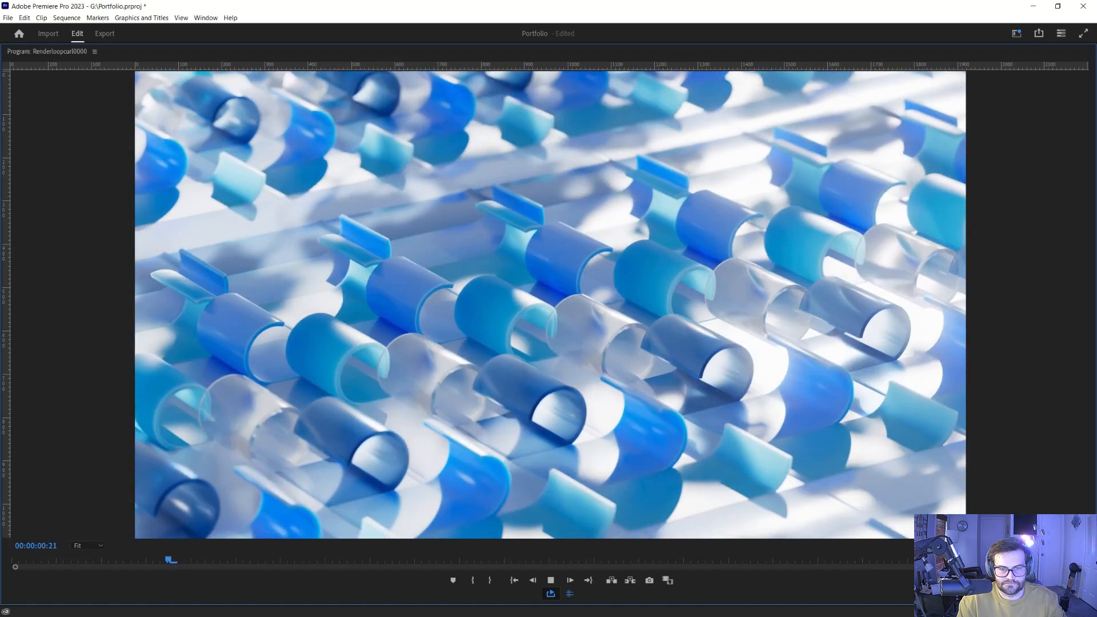
pyautogui.press('space')
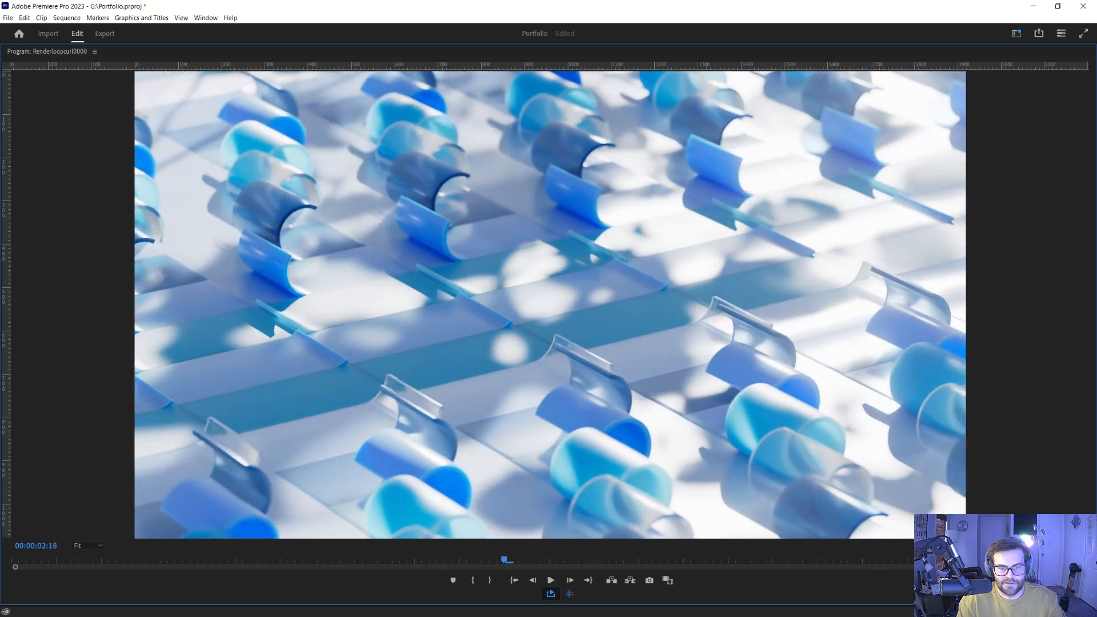